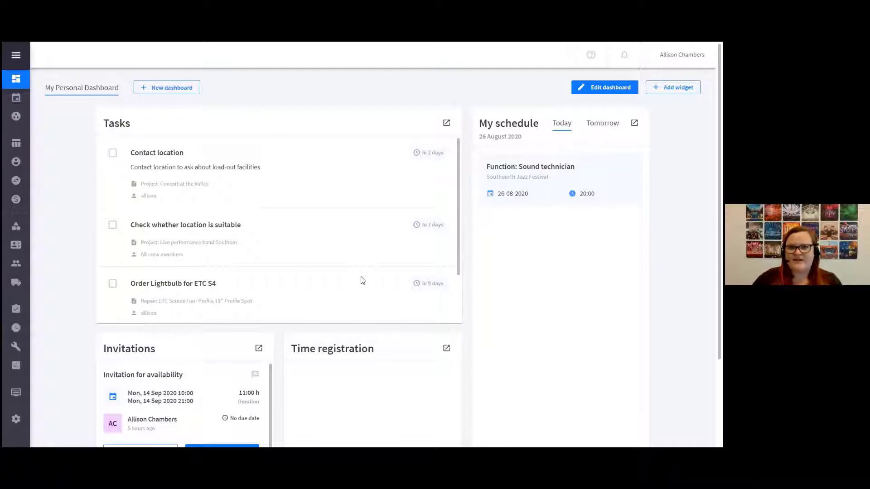
# Review the tasks, schedule, invitations and time registration widgets on the personal dashboard
pyautogui.scroll(-1, 312, 242)
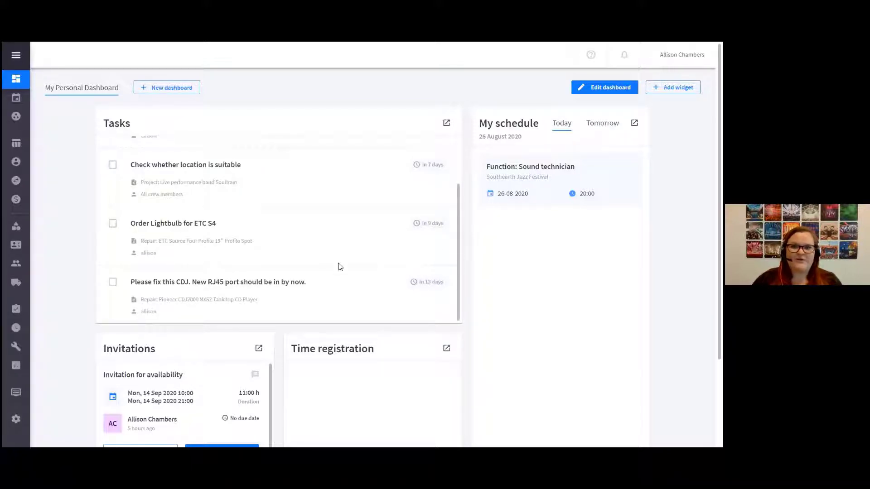
pyautogui.scroll(1, 340, 266)
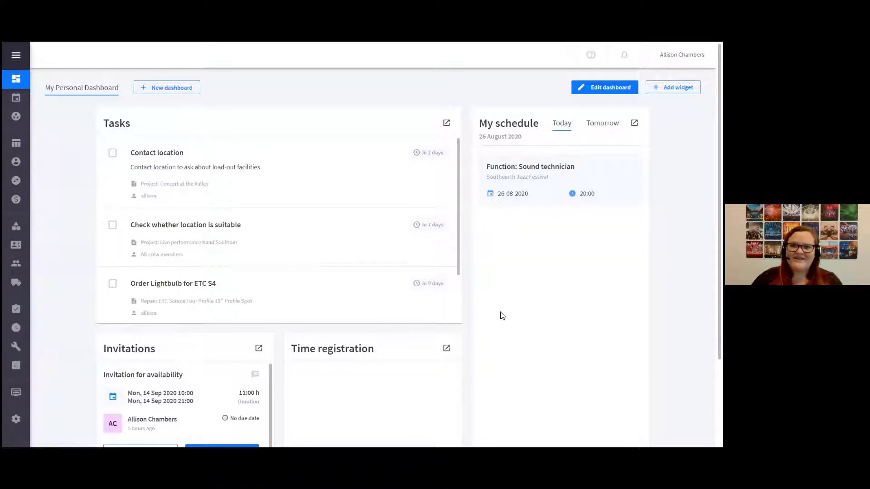
pyautogui.scroll(-2, 498, 324)
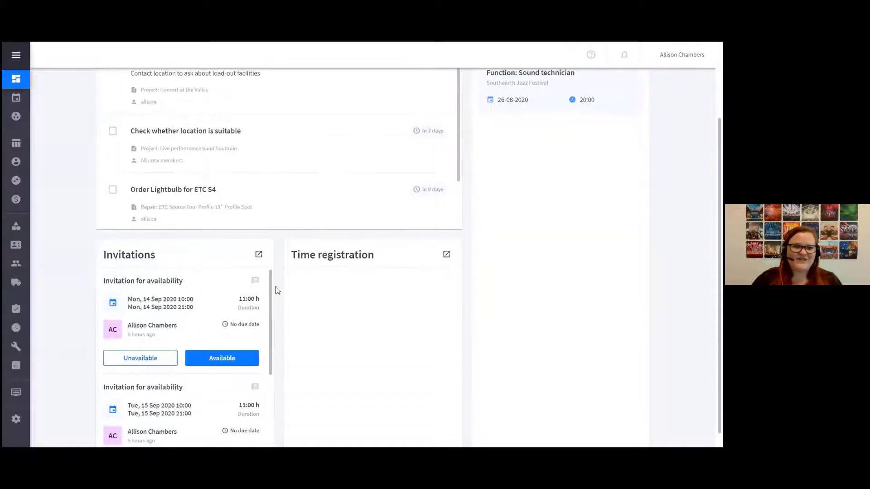
pyautogui.scroll(2, 379, 332)
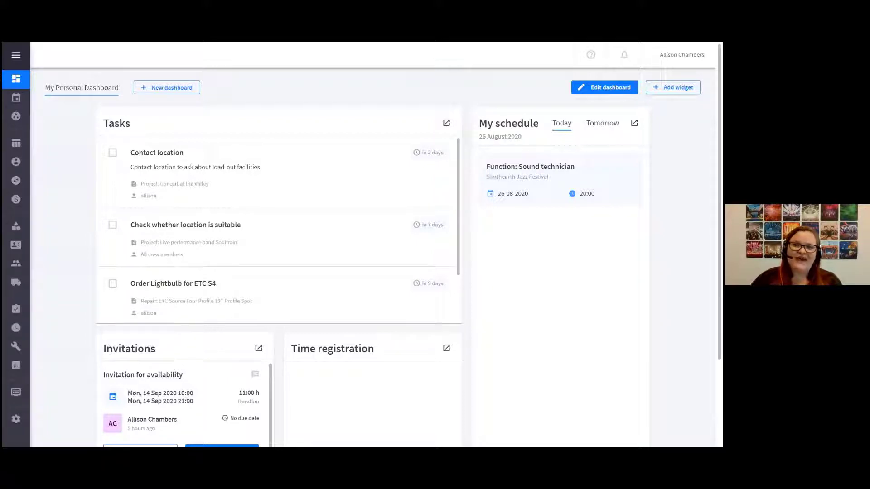
# Examine the personal, financial and upcoming widgets that can be added to the dashboard, without adding any
pyautogui.click(673, 87)
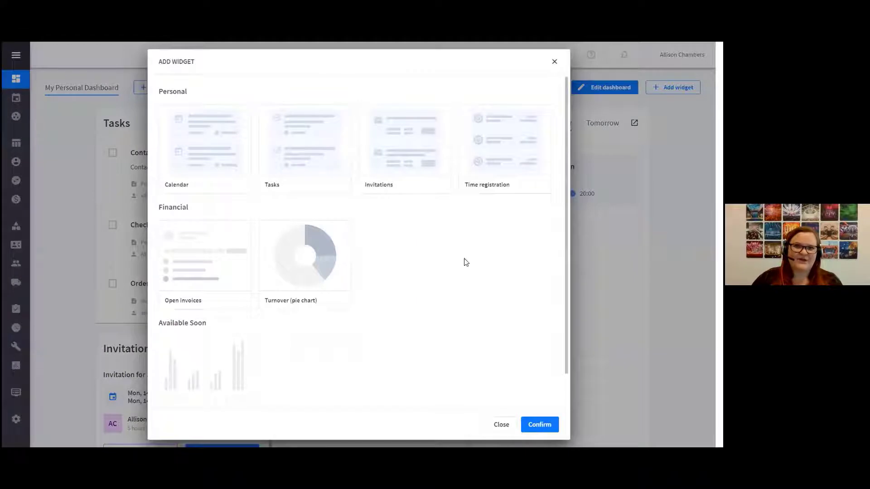
pyautogui.scroll(-1, 436, 263)
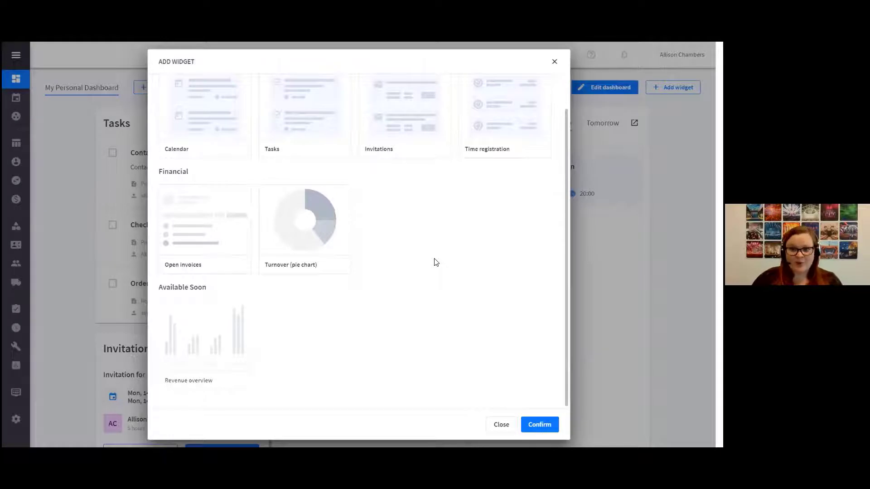
pyautogui.scroll(1, 432, 259)
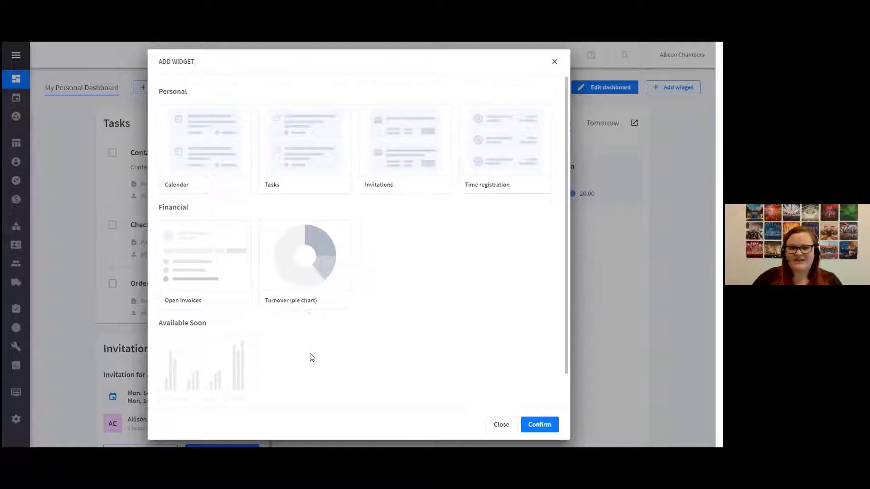
pyautogui.scroll(-1, 309, 355)
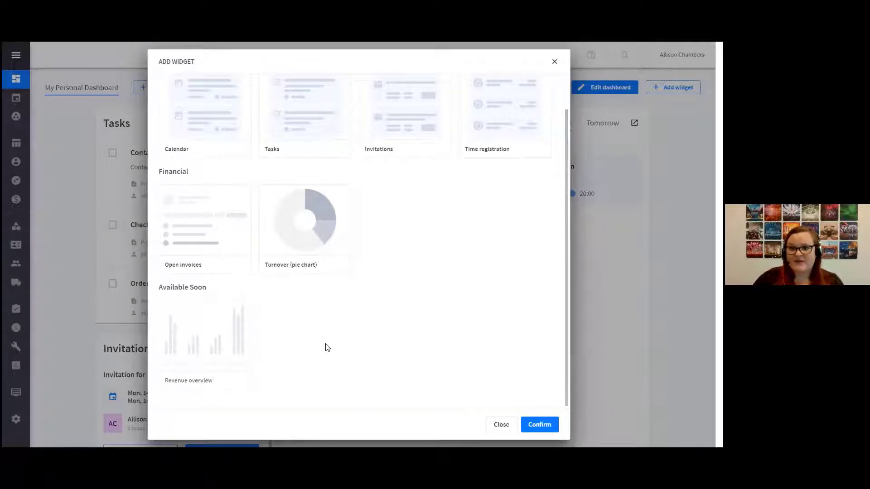
pyautogui.click(499, 428)
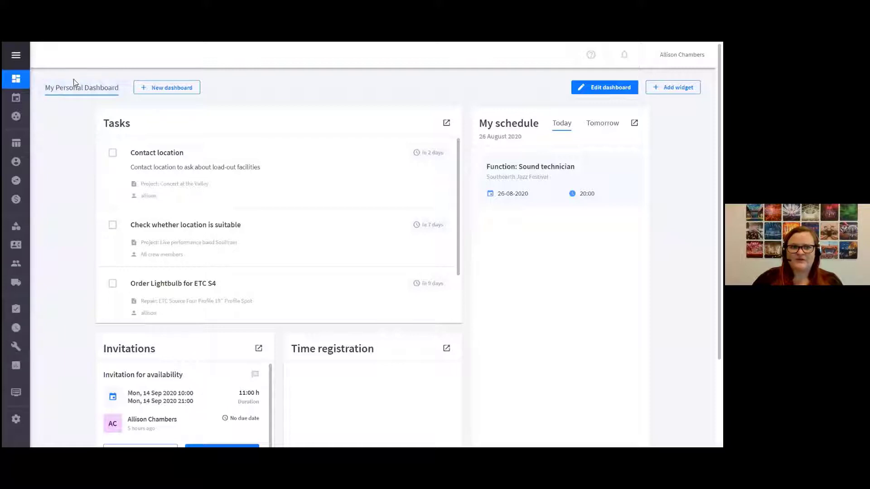
pyautogui.click(152, 90)
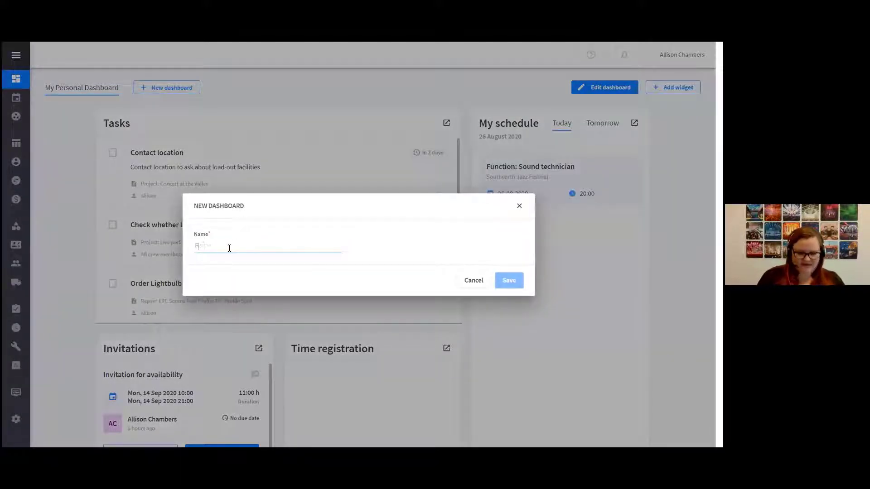
pyautogui.write('Financial')
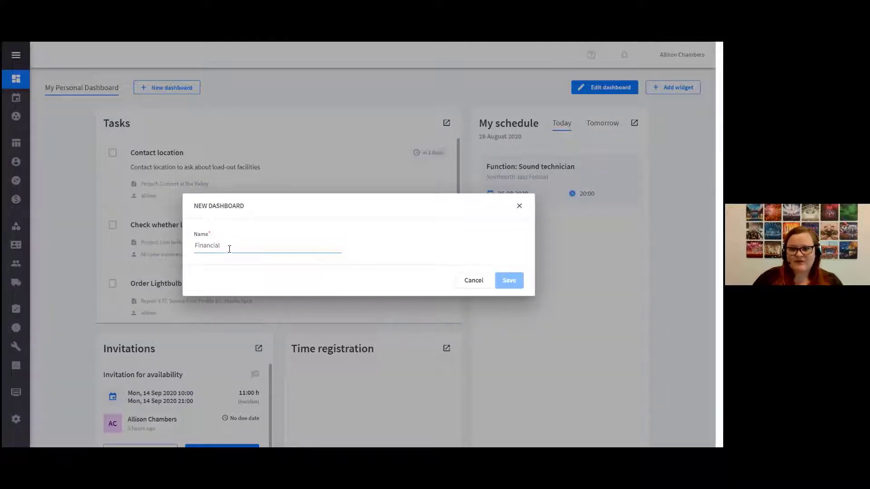
pyautogui.click(476, 284)
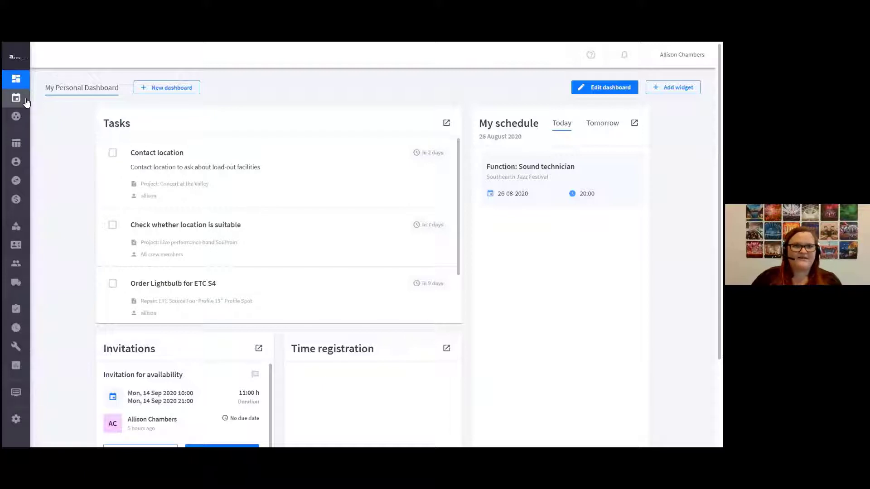
# Open My schedule and look through the invitations and the August 2020 month calendar
pyautogui.moveTo(26, 103)
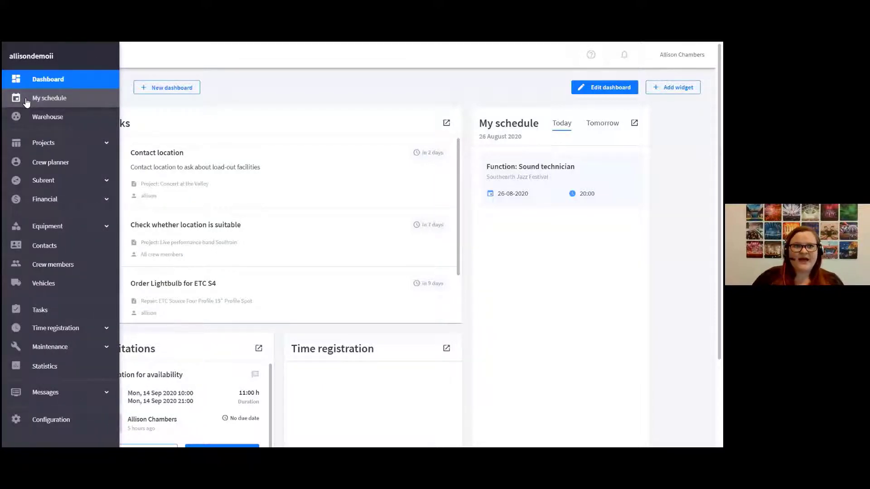
pyautogui.click(26, 100)
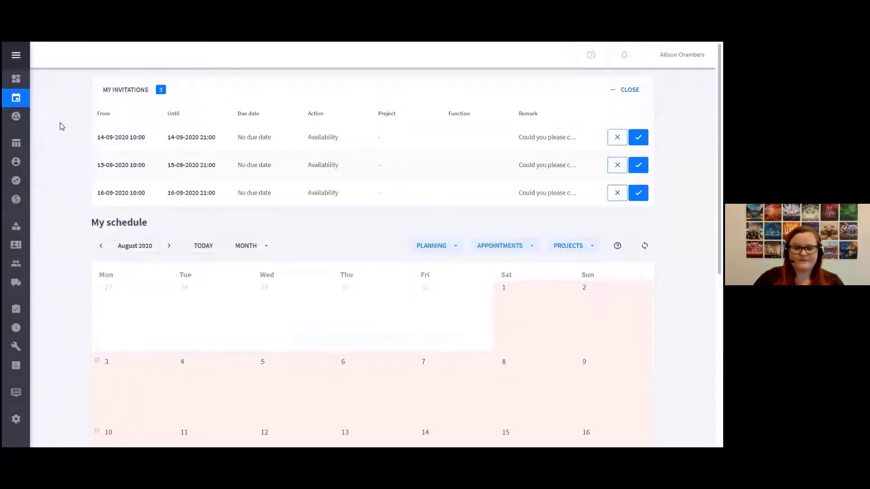
pyautogui.scroll(-1, 69, 248)
pyautogui.scroll(1, 70, 247)
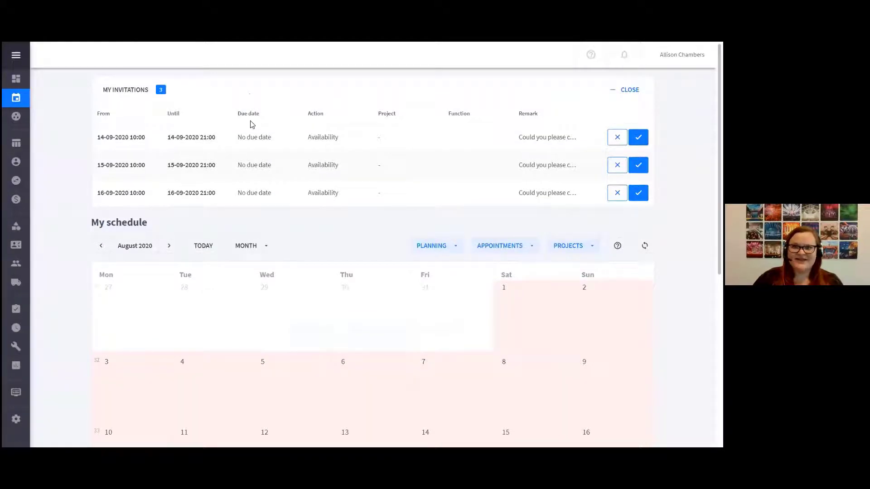
pyautogui.scroll(-2, 59, 318)
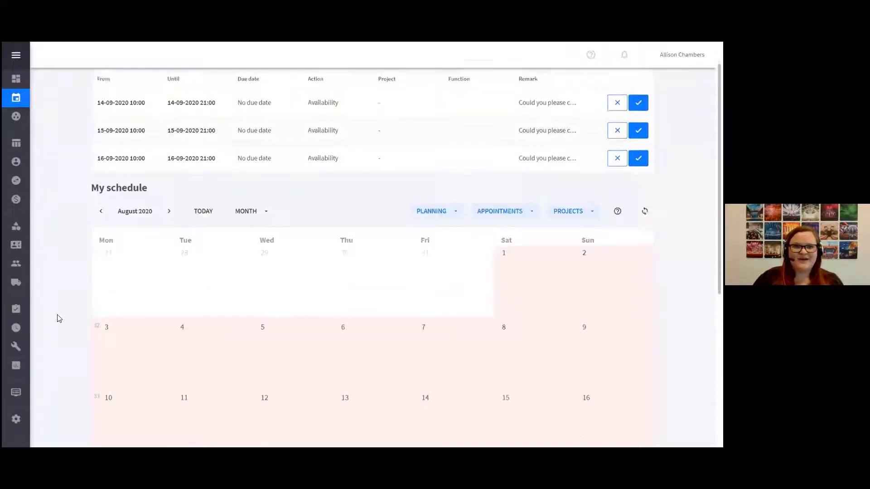
pyautogui.scroll(-4, 59, 318)
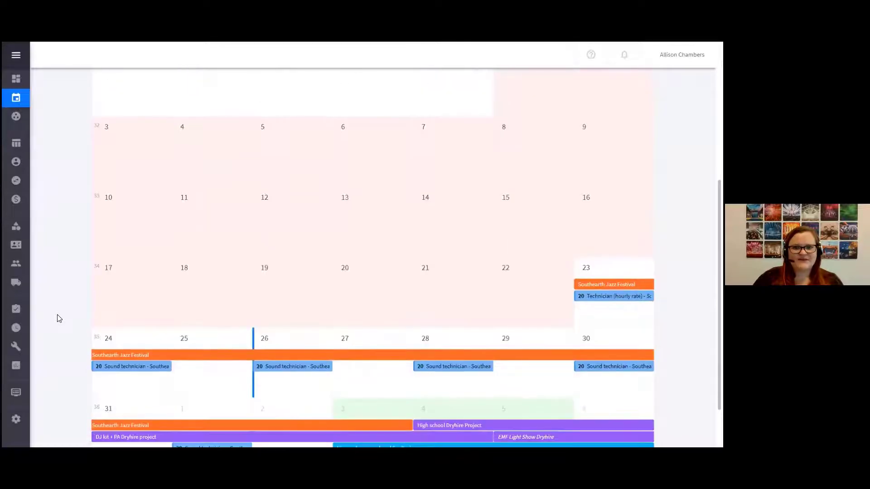
pyautogui.scroll(-1, 57, 318)
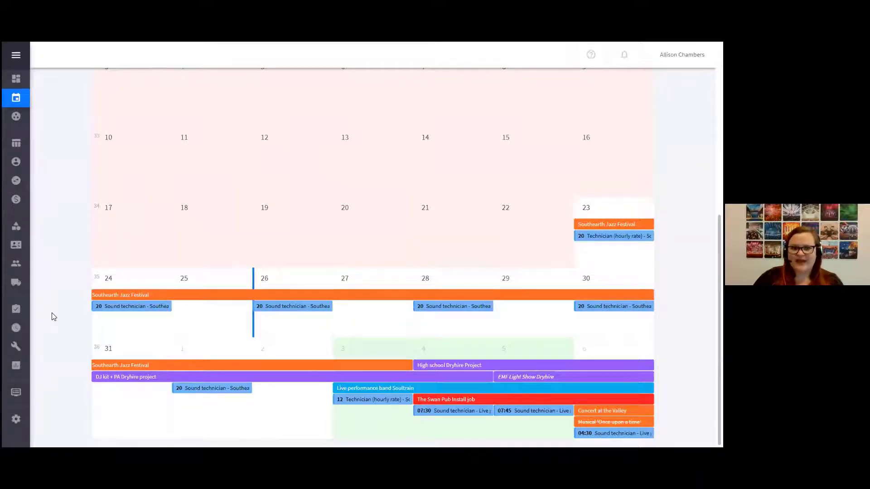
pyautogui.scroll(5, 53, 317)
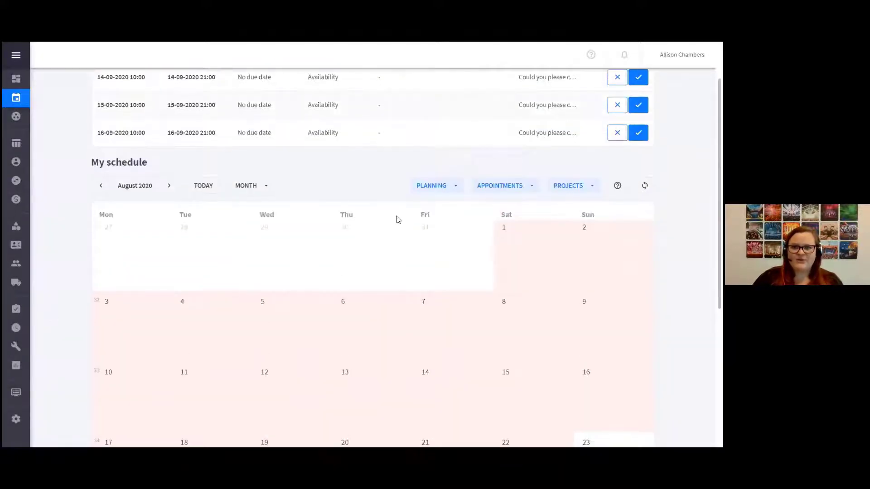
# Hide the planning entries in the schedule calendar, check the remaining entries, and show the planning again
pyautogui.click(436, 186)
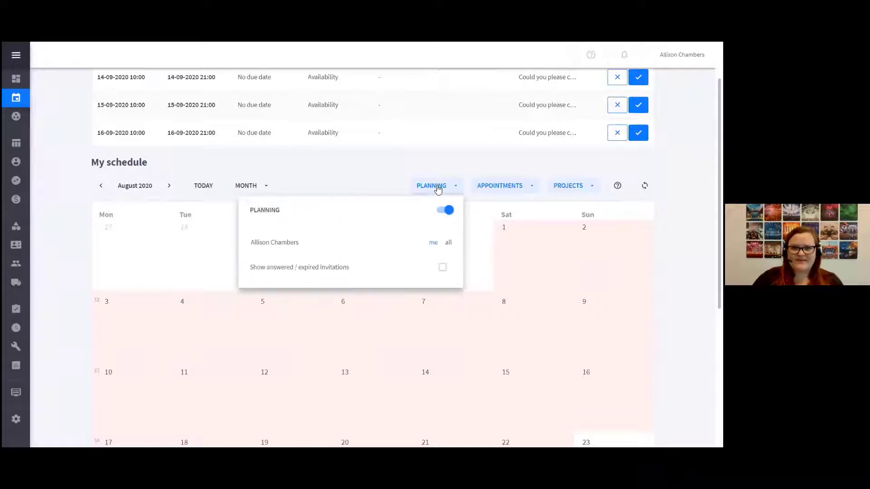
pyautogui.click(444, 212)
pyautogui.scroll(-3, 68, 260)
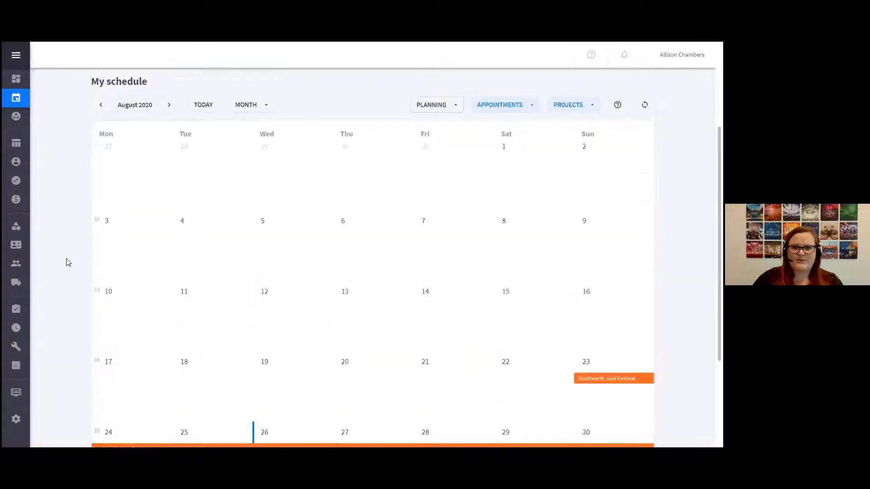
pyautogui.scroll(-3, 68, 262)
pyautogui.scroll(5, 429, 146)
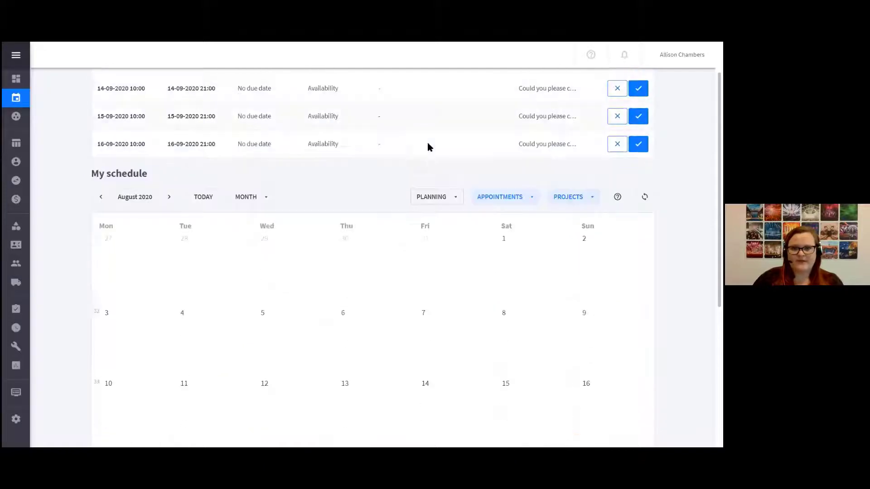
pyautogui.click(447, 198)
pyautogui.click(446, 221)
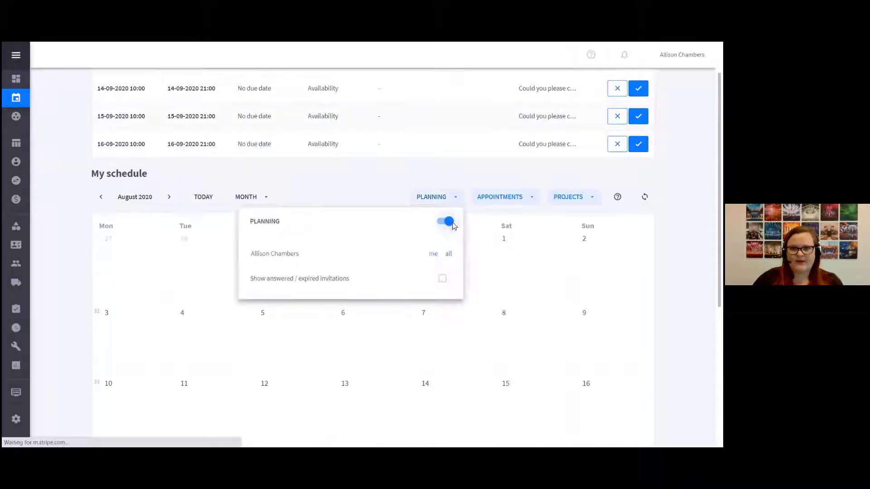
# Hide the projects in the schedule calendar and check the planned functions at the end of August
pyautogui.click(569, 196)
pyautogui.scroll(1, 572, 254)
pyautogui.click(580, 272)
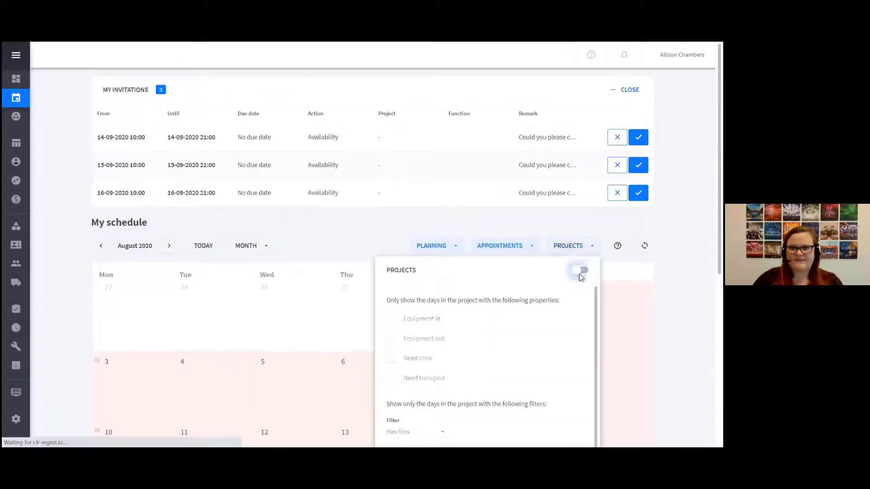
pyautogui.click(53, 290)
pyautogui.scroll(-4, 53, 290)
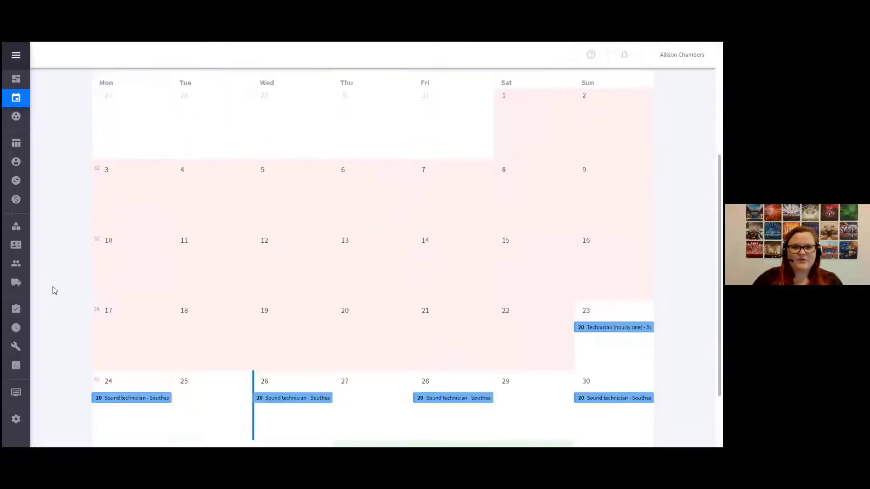
pyautogui.scroll(-2, 54, 290)
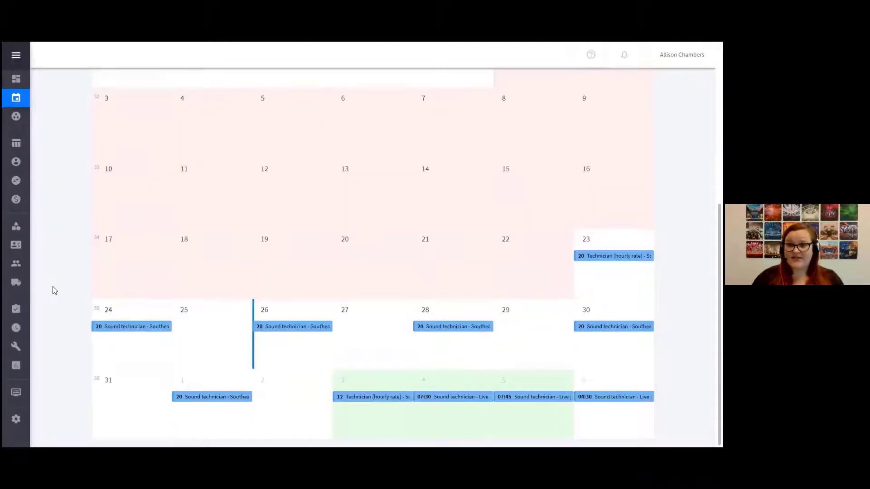
# View the project information of the 26 August Sound technician function, including the crew members on this function, and close it
pyautogui.click(270, 330)
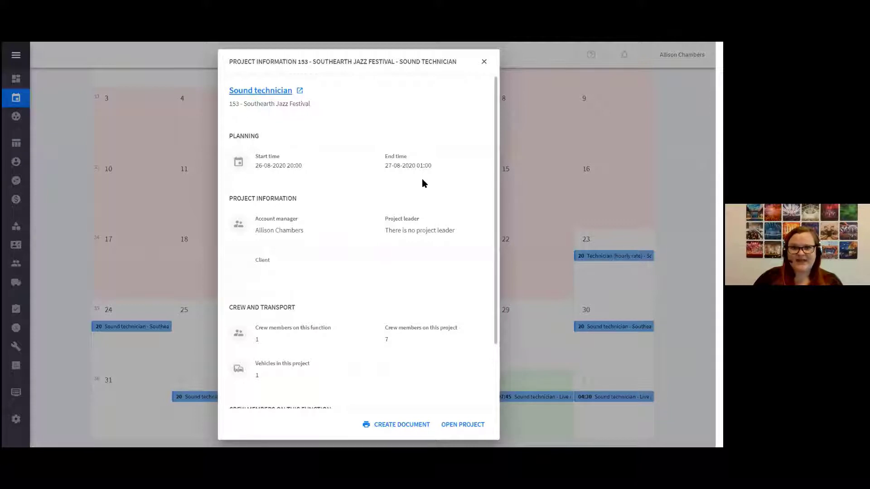
pyautogui.scroll(-2, 437, 272)
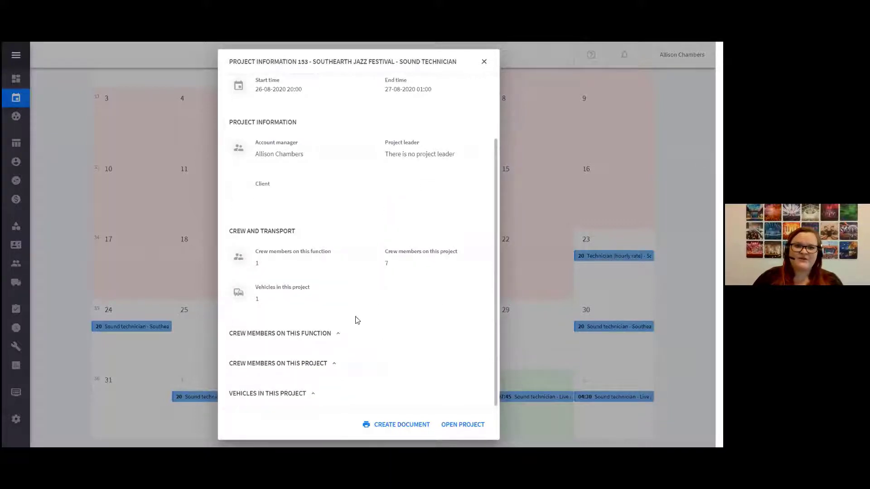
pyautogui.click(336, 334)
pyautogui.scroll(-1, 353, 312)
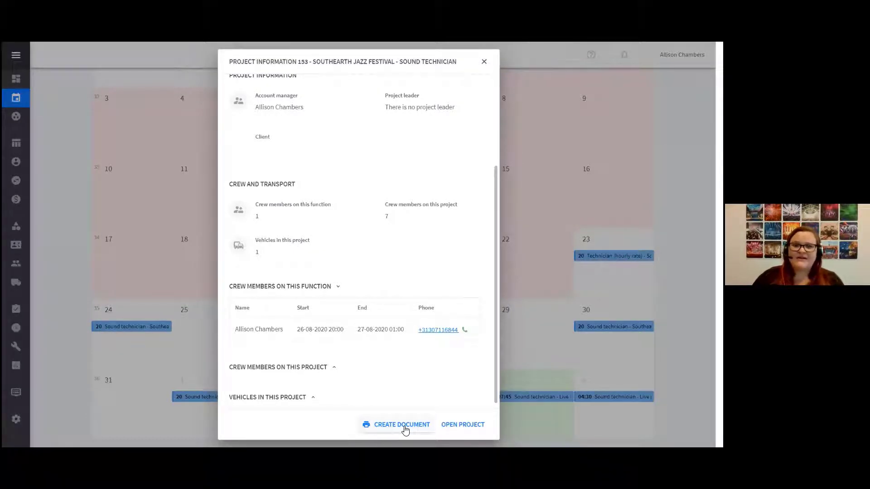
pyautogui.scroll(3, 401, 383)
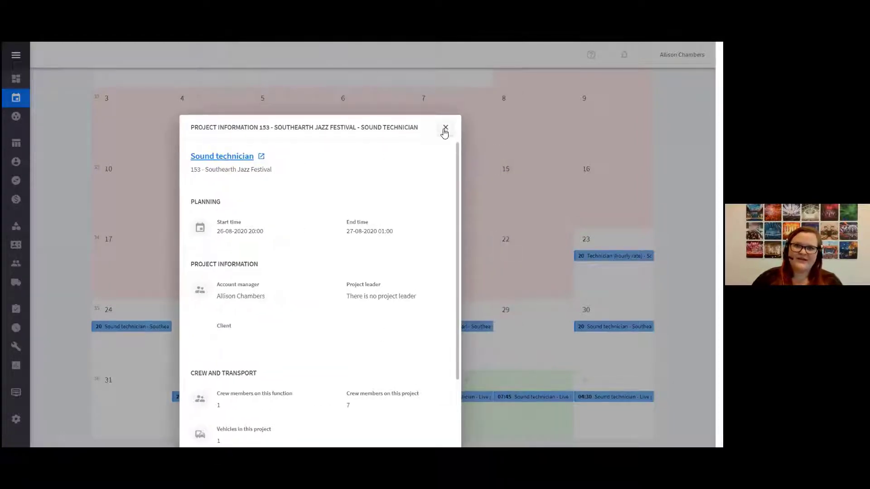
pyautogui.click(444, 128)
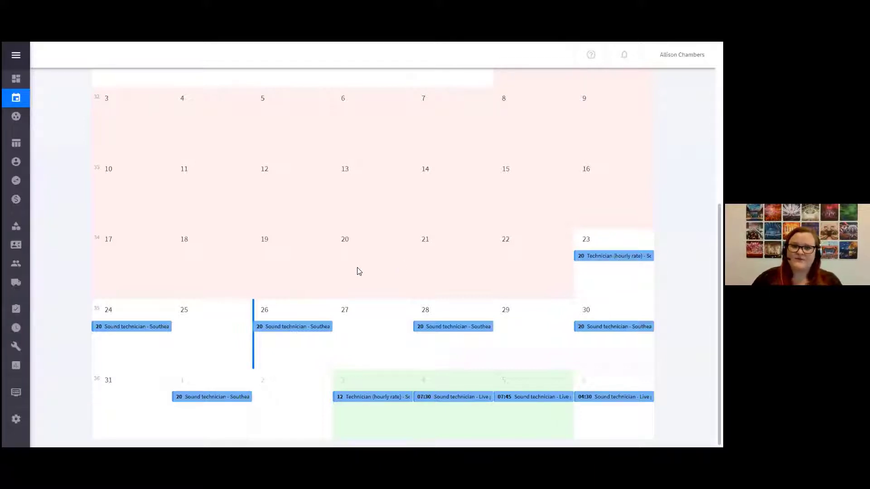
pyautogui.scroll(1, 368, 353)
pyautogui.scroll(3, 368, 353)
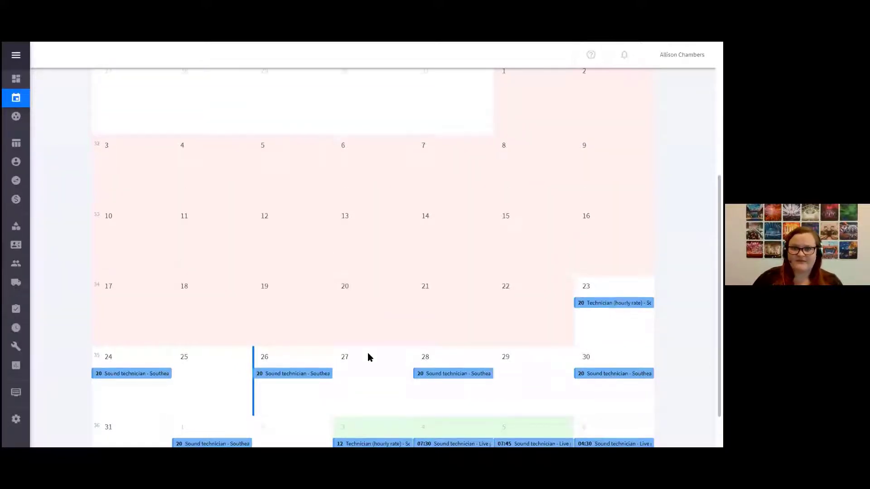
pyautogui.scroll(-3, 368, 354)
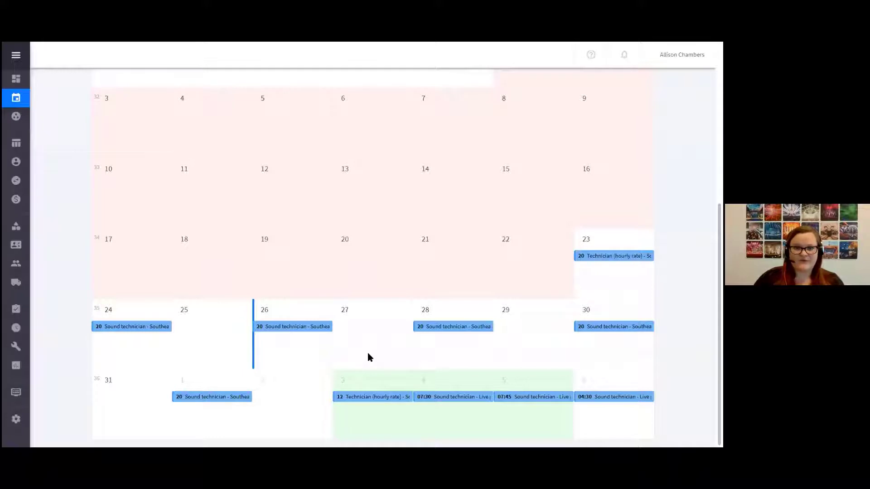
pyautogui.scroll(1, 368, 358)
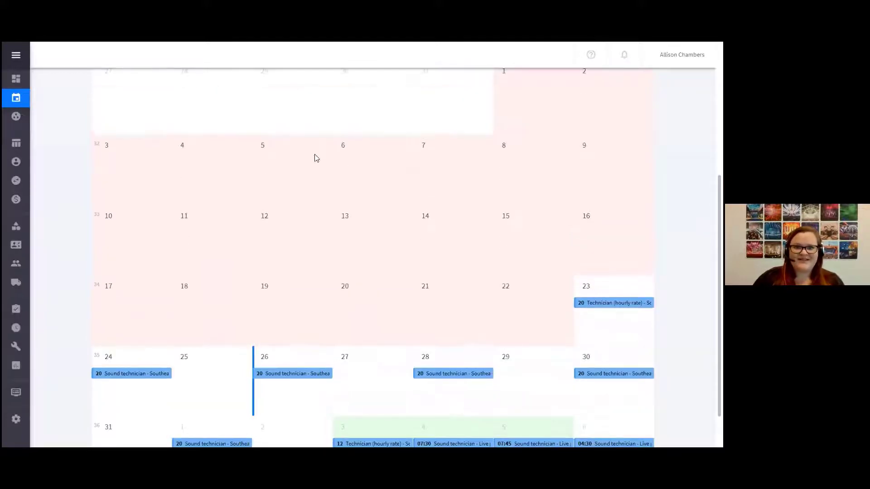
pyautogui.scroll(1, 304, 298)
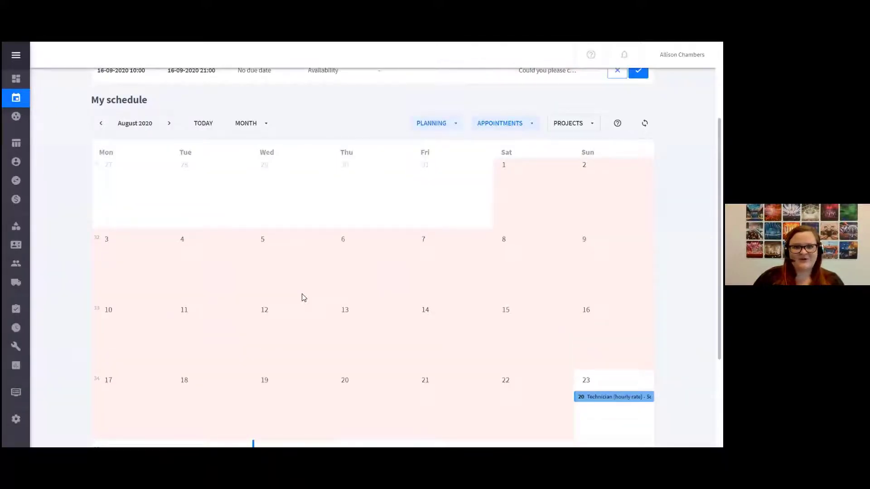
# View the availability options for a new availability entry on 27 to 29 August in the schedule calendar, and cancel the entry
pyautogui.scroll(-1, 304, 298)
pyautogui.scroll(-1, 303, 298)
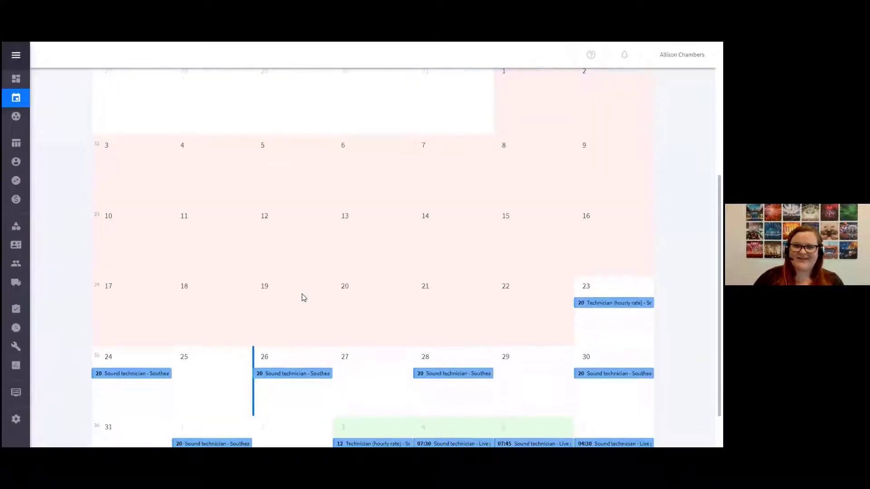
pyautogui.scroll(-1, 303, 298)
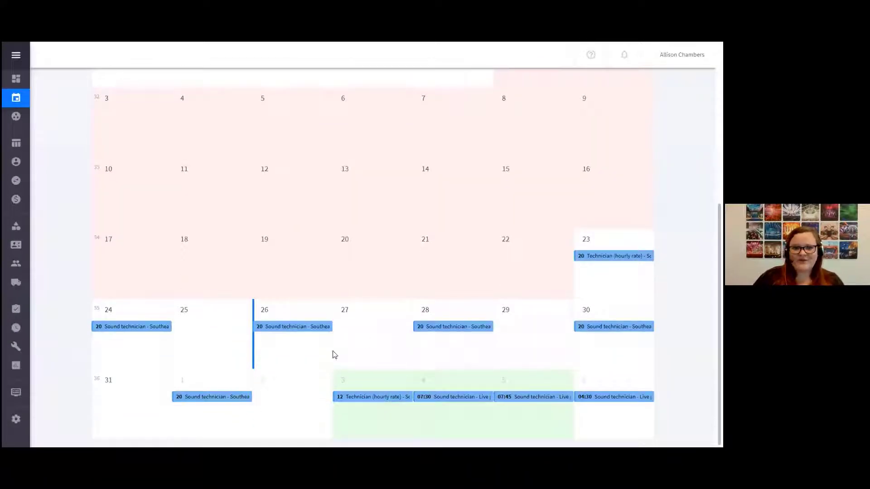
pyautogui.moveTo(353, 344)
pyautogui.mouseDown()
pyautogui.moveTo(462, 360)
pyautogui.moveTo(532, 348)
pyautogui.mouseUp()
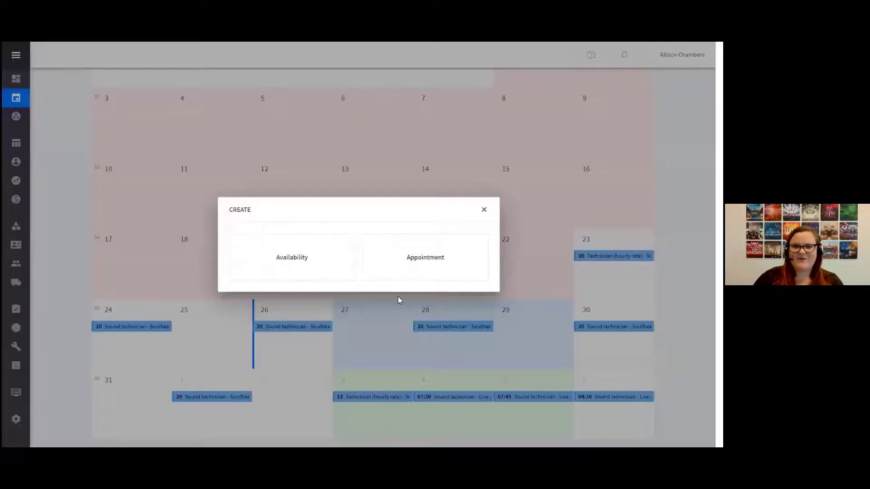
pyautogui.click(305, 248)
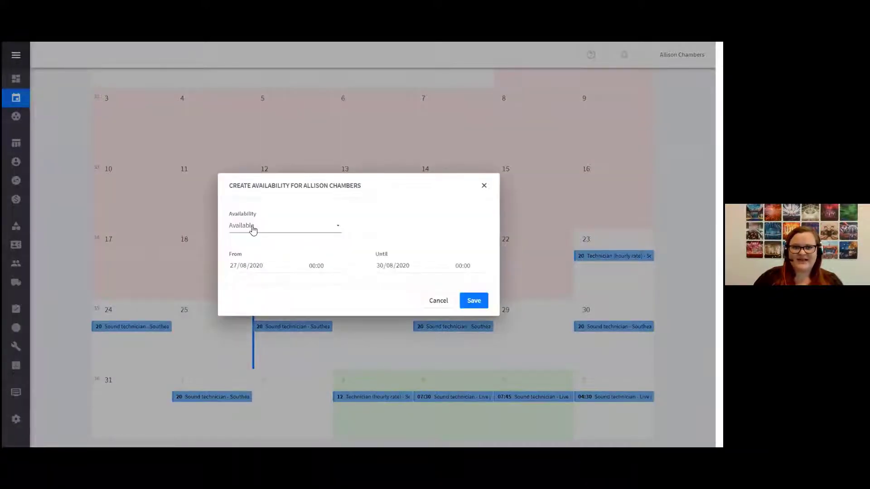
pyautogui.click(254, 229)
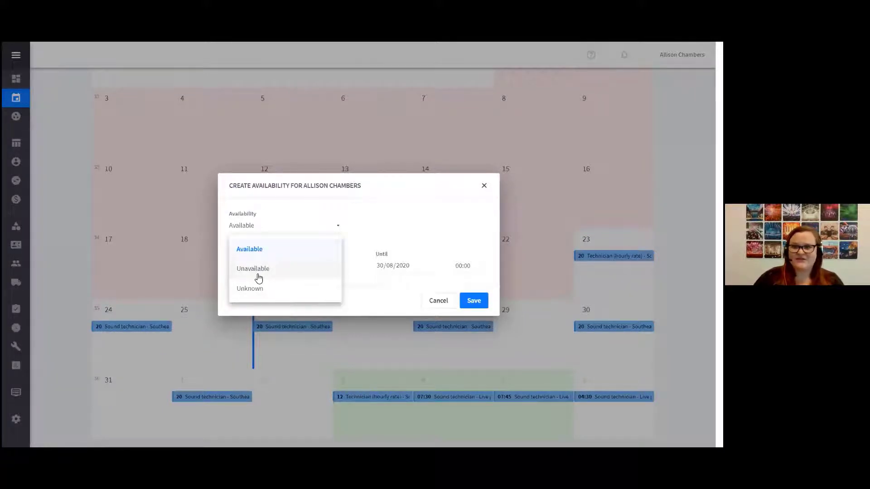
pyautogui.click(432, 302)
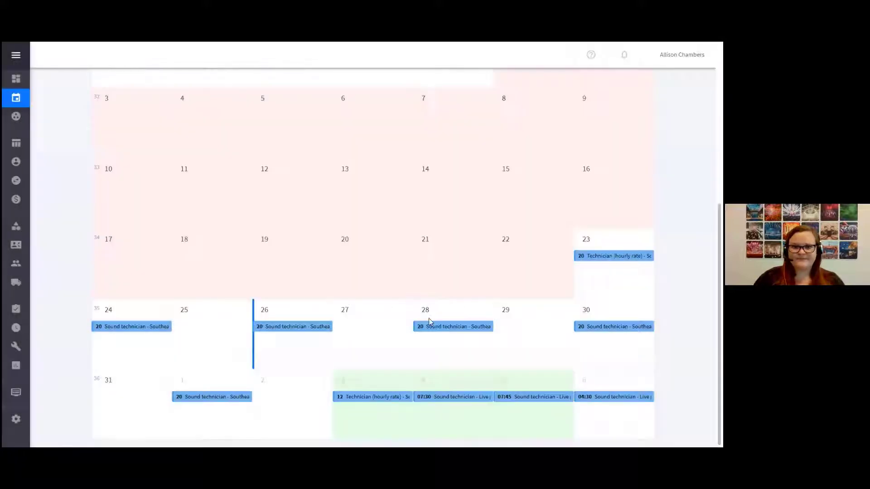
# Leave the schedule and open the Equipment module
pyautogui.scroll(5, 313, 349)
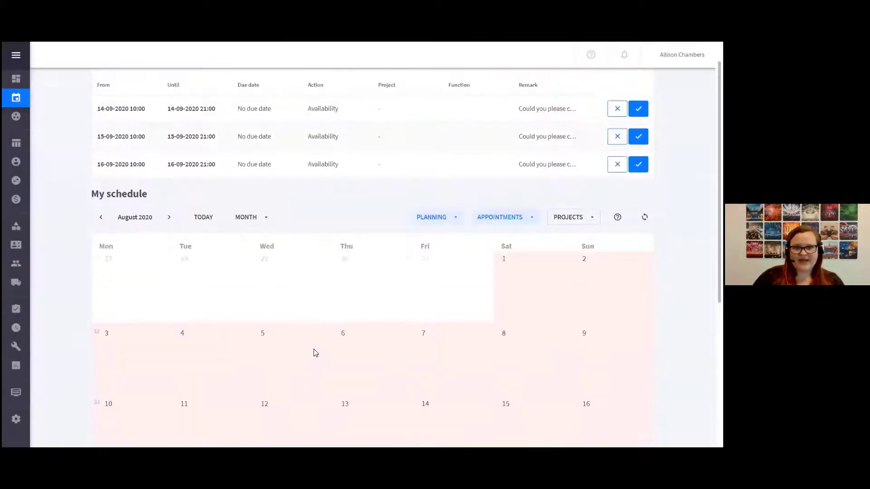
pyautogui.scroll(1, 314, 351)
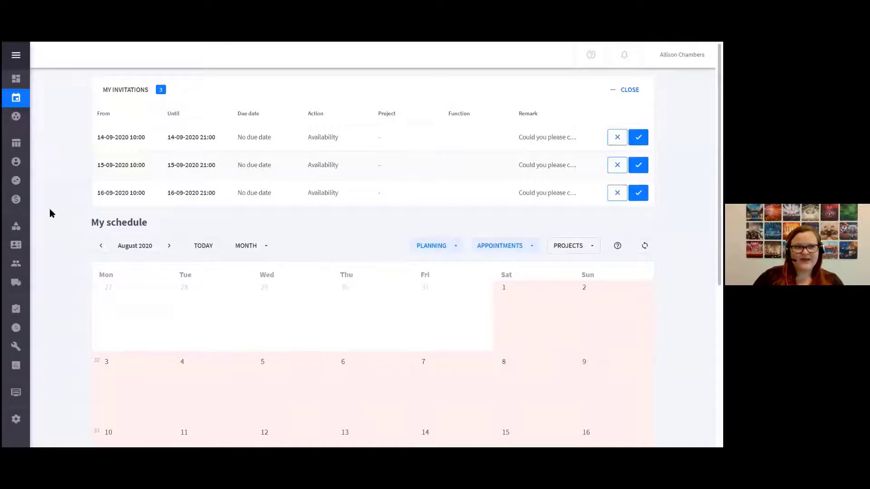
pyautogui.moveTo(33, 166)
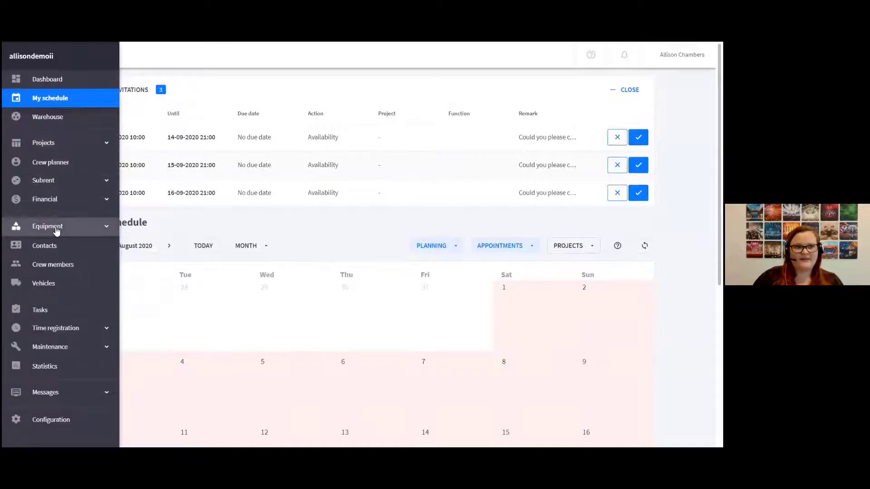
pyautogui.click(57, 229)
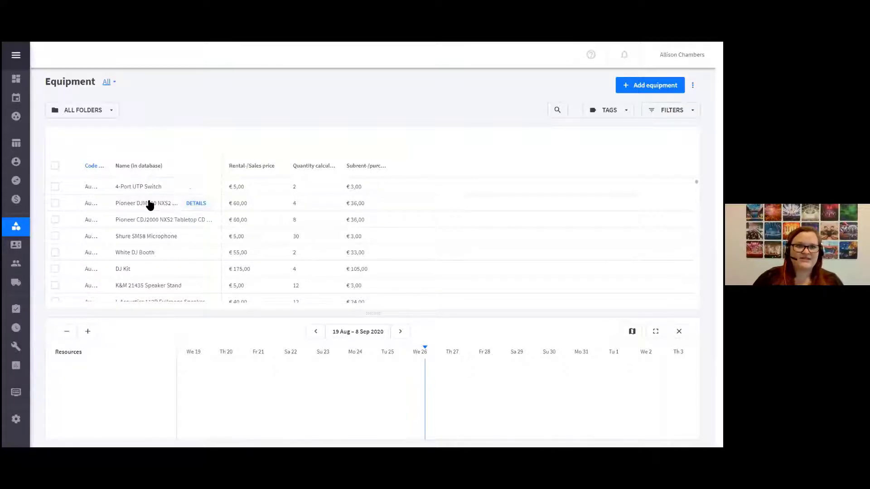
# Examine the warehouse stock, projects and repairs in the timeline of the Pioneer DJM900 NXS2 DJ Mixer, and close the timeline
pyautogui.click(150, 205)
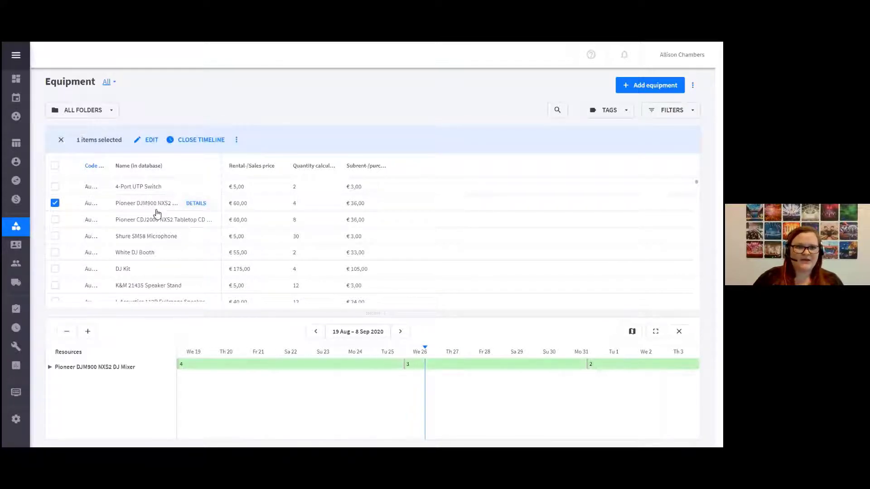
pyautogui.click(191, 143)
pyautogui.click(195, 145)
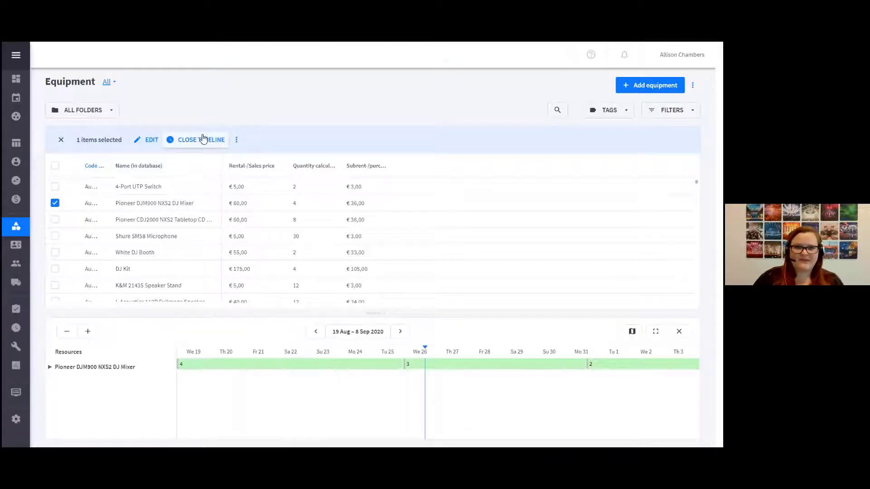
pyautogui.click(51, 367)
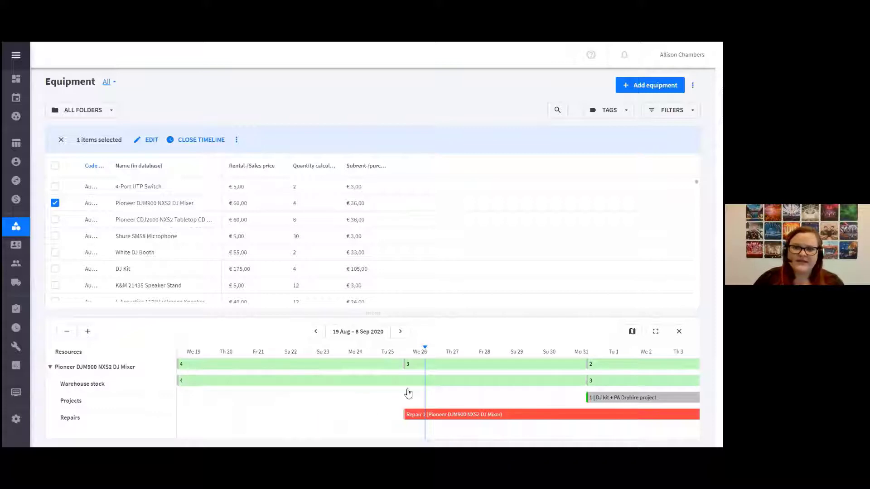
pyautogui.moveTo(423, 375)
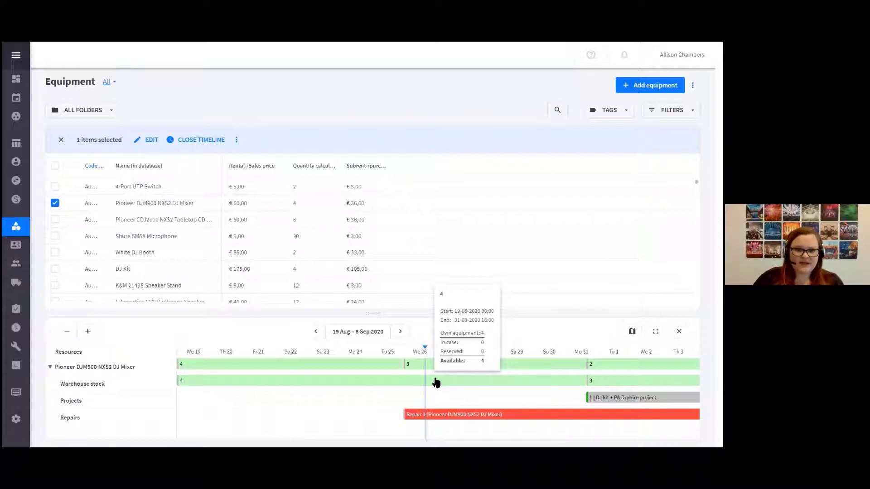
pyautogui.moveTo(424, 371)
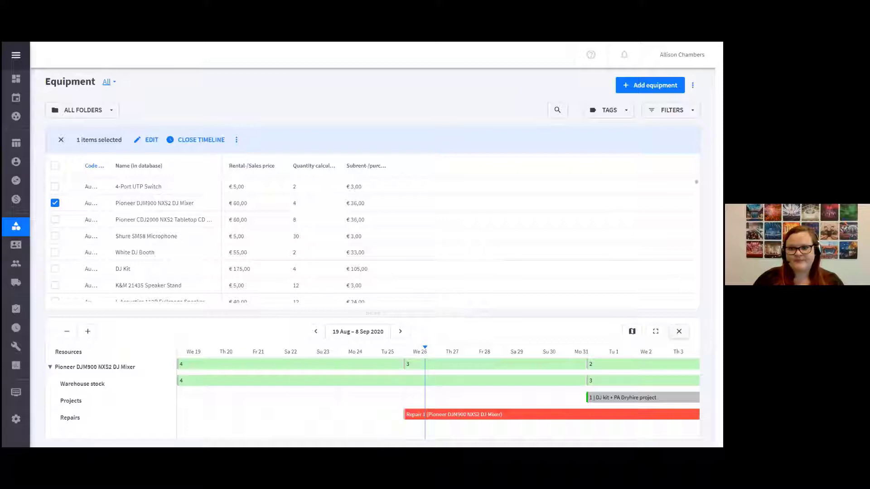
pyautogui.click(679, 331)
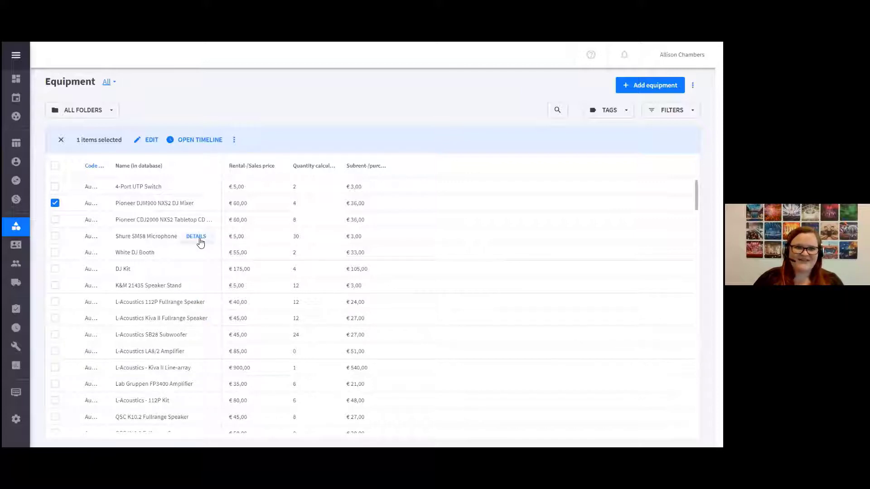
# Open the Pioneer DJM900 NXS2 DJ Mixer's details, lock them open, and look through the details of the Pioneer CDJ2000 NXS2 Tabletop CD Player
pyautogui.click(197, 204)
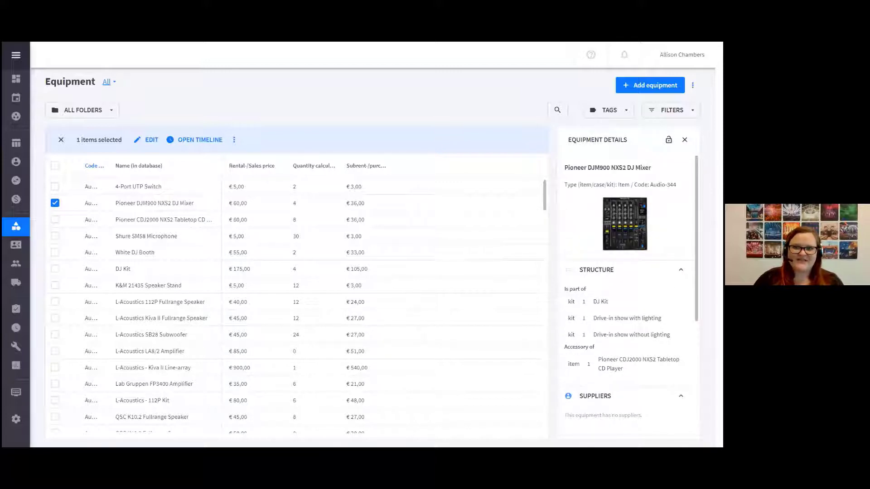
pyautogui.click(669, 139)
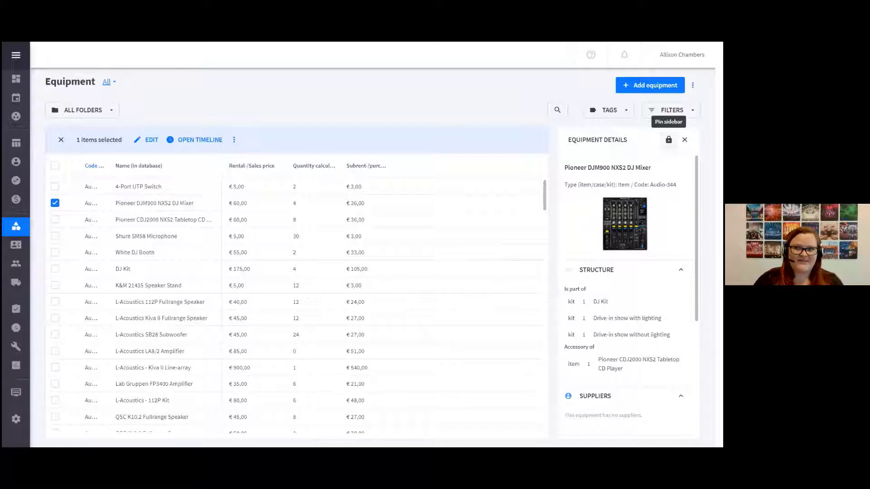
pyautogui.click(159, 225)
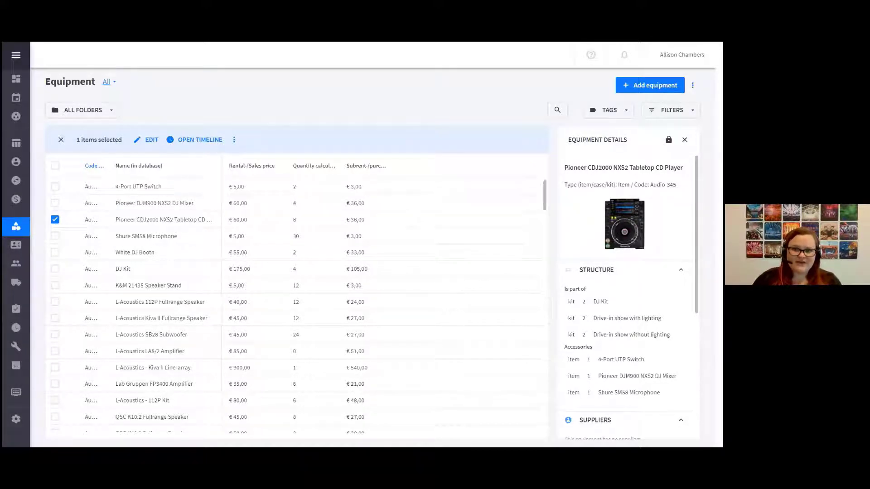
pyautogui.scroll(-1, 628, 294)
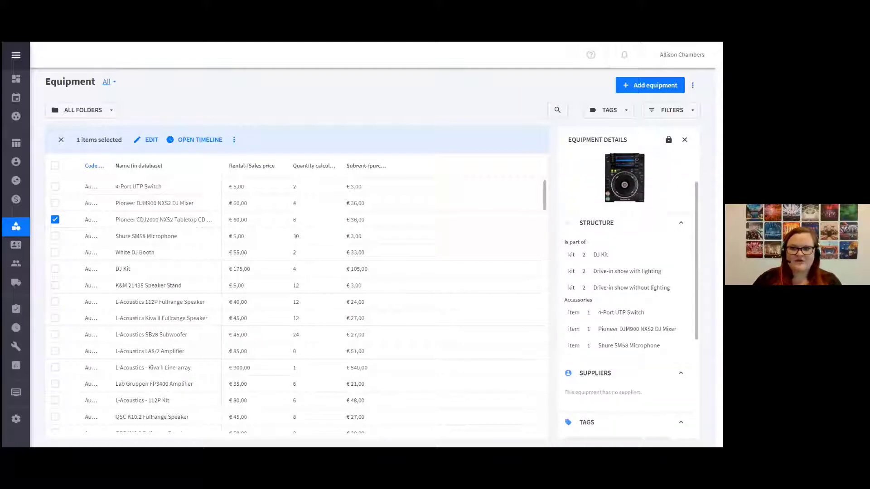
pyautogui.scroll(-2, 628, 295)
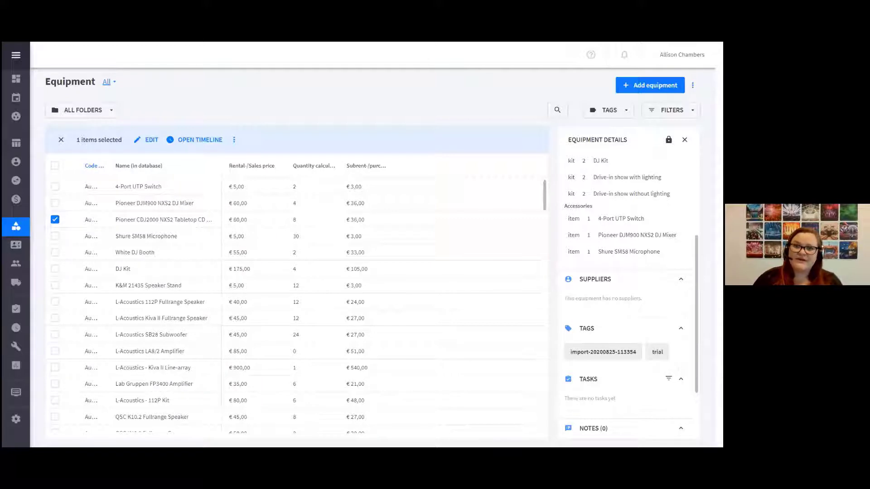
pyautogui.scroll(-2, 684, 331)
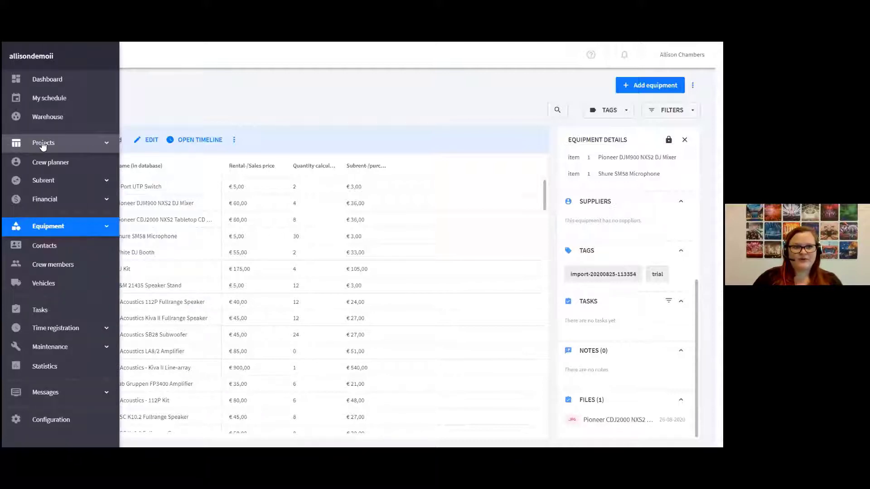
# Open the Projects module and set the project period from 26/08/2020 to 30/09/2020
pyautogui.click(43, 145)
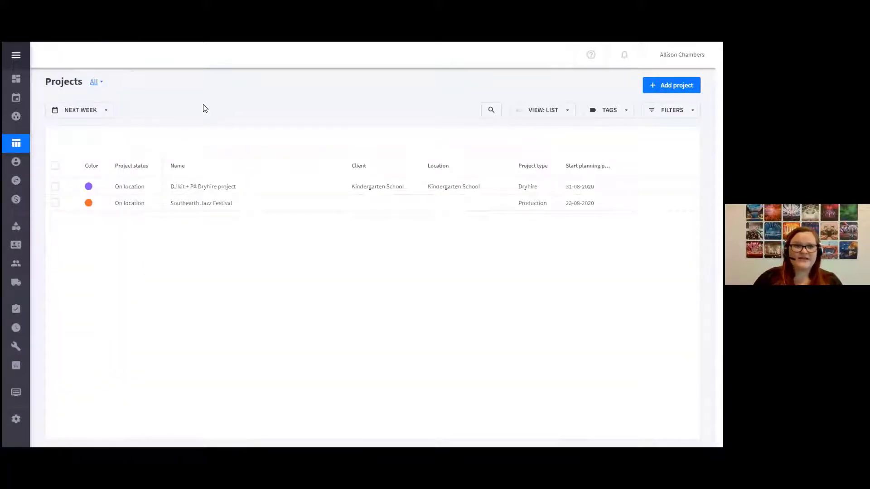
pyautogui.click(89, 114)
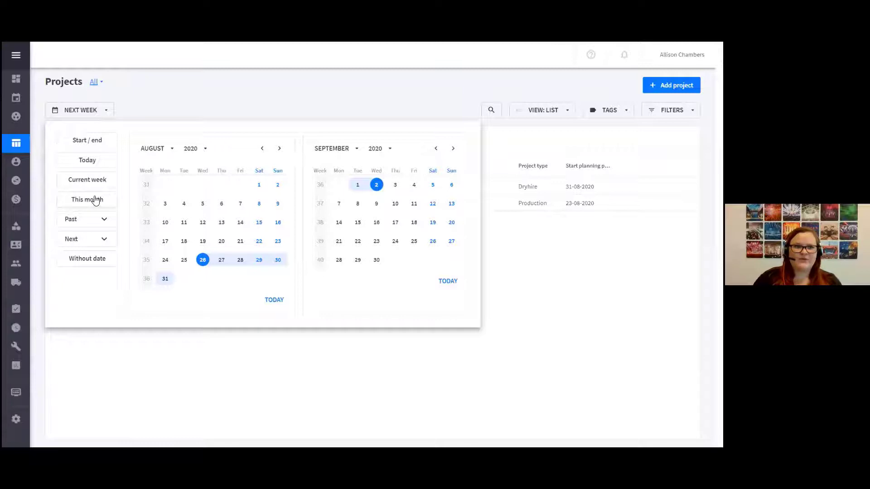
pyautogui.click(93, 140)
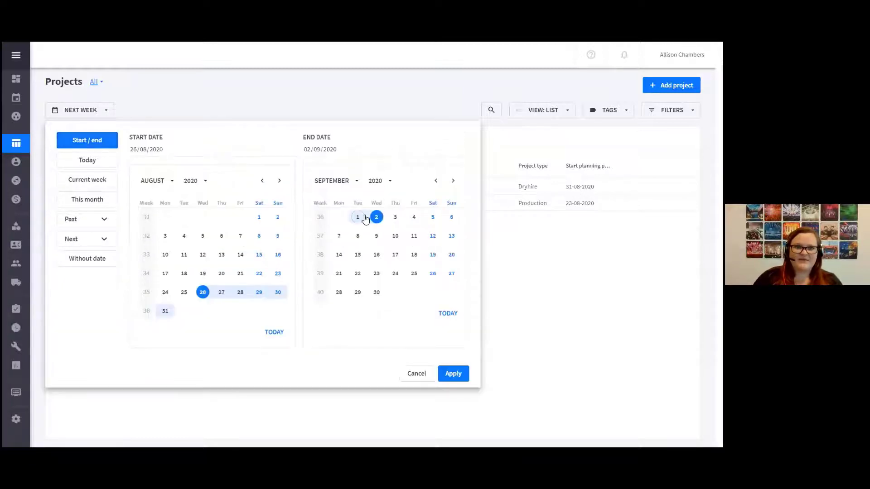
pyautogui.click(376, 293)
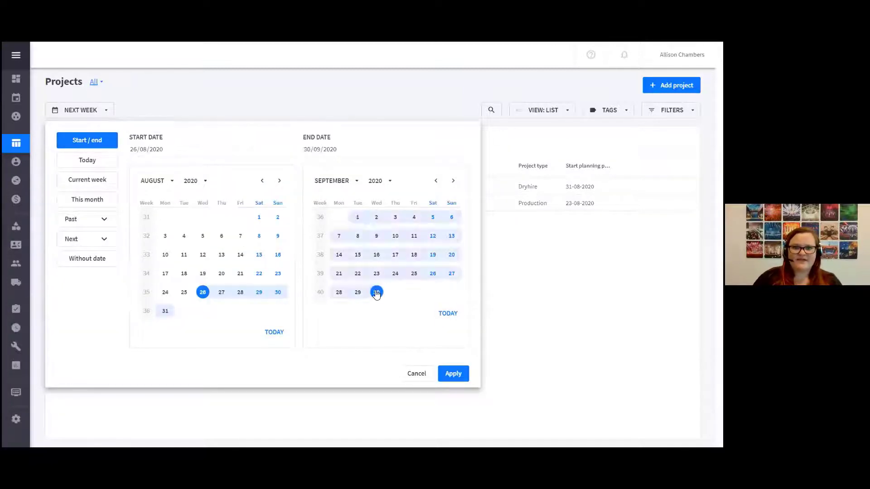
pyautogui.click(454, 379)
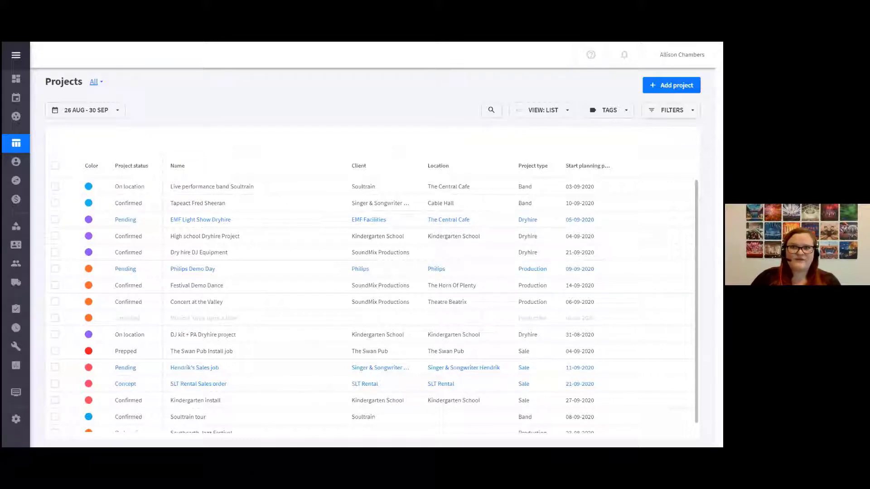
# Filter the project list with the Is confirmed filter and view the saved presets without choosing one
pyautogui.click(672, 110)
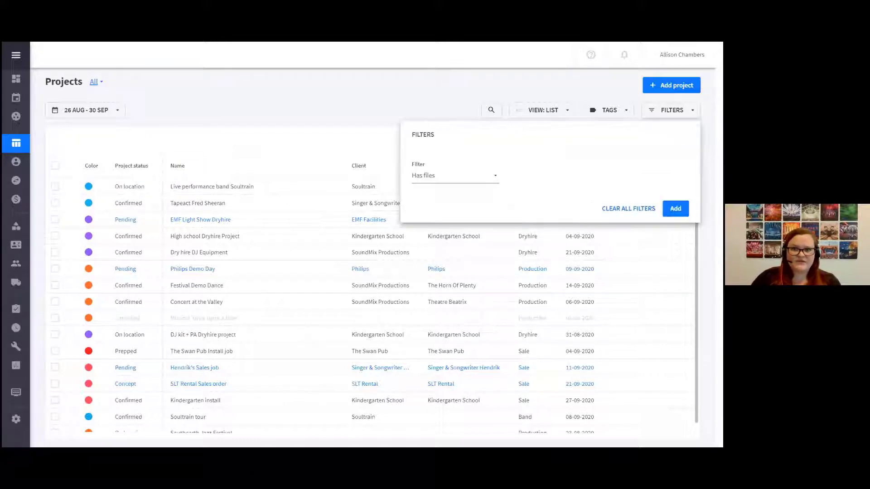
pyautogui.click(470, 182)
pyautogui.scroll(-1, 405, 341)
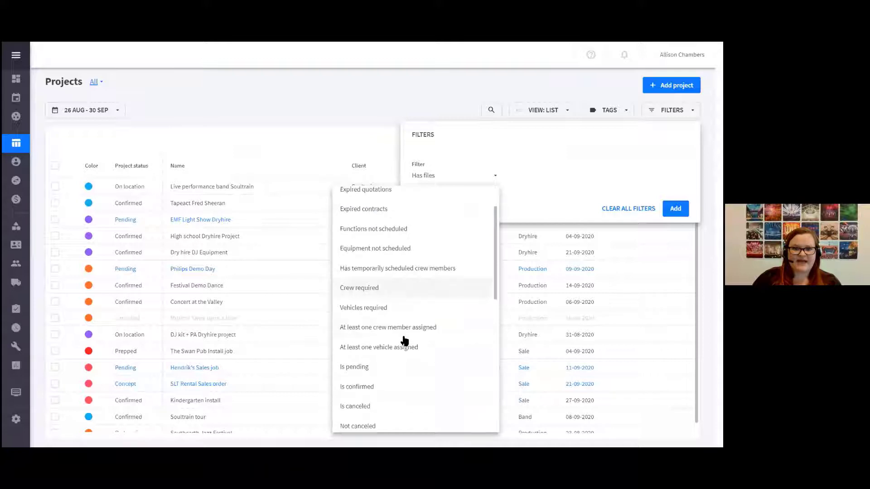
pyautogui.click(385, 386)
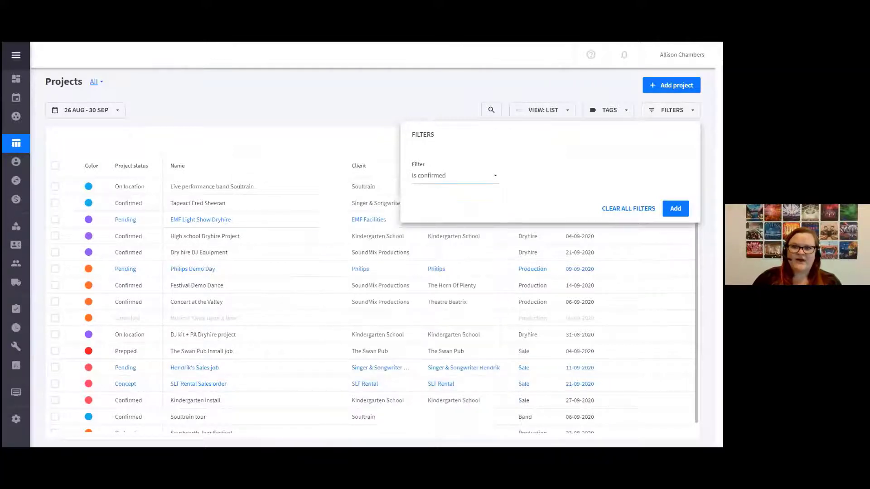
pyautogui.click(675, 208)
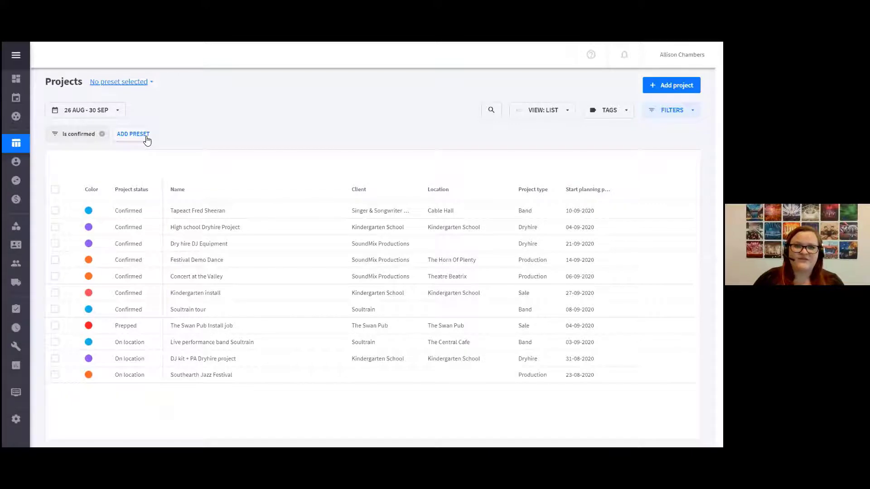
pyautogui.click(138, 86)
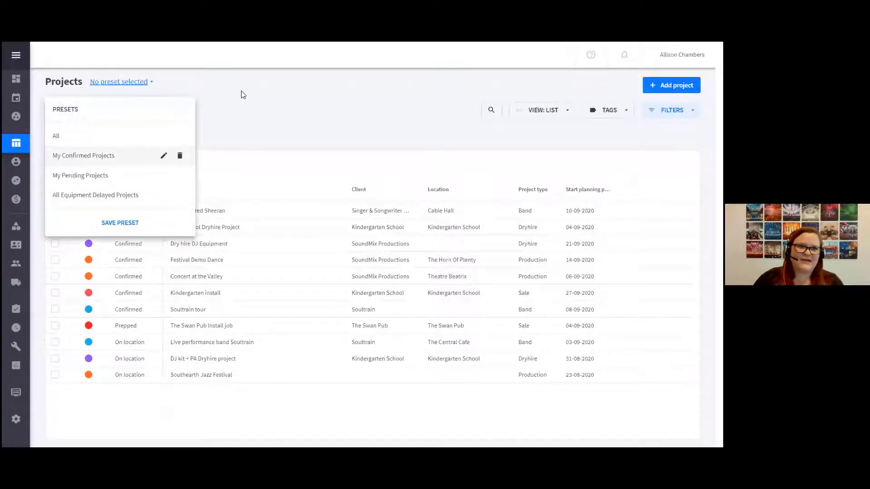
pyautogui.click(249, 108)
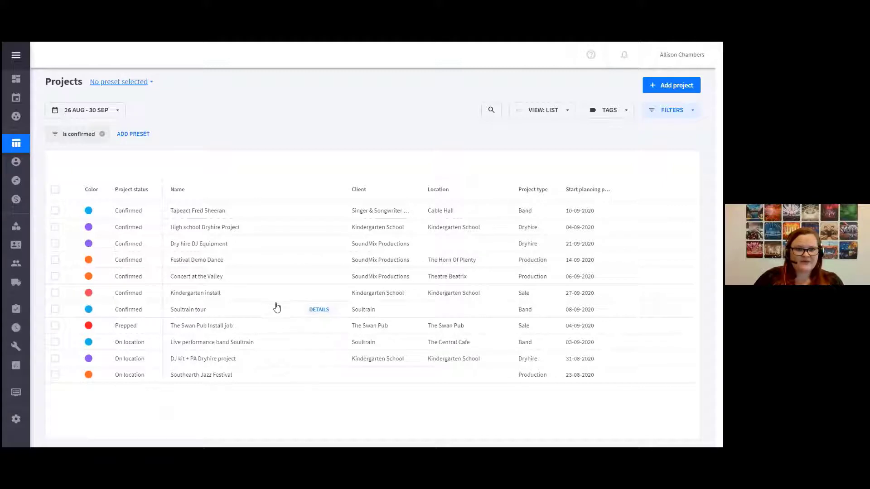
# Open the details of the Soultrain tour project and look through its client, location, project progress and planning information
pyautogui.click(321, 313)
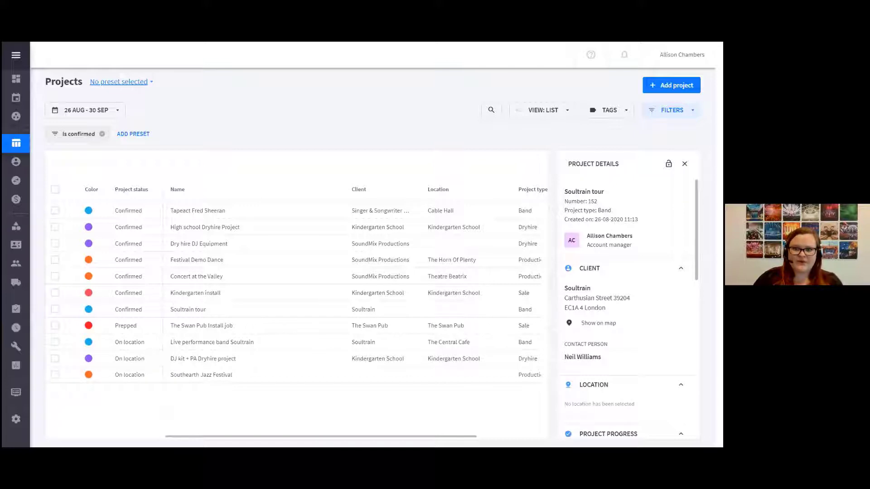
pyautogui.scroll(-1, 630, 299)
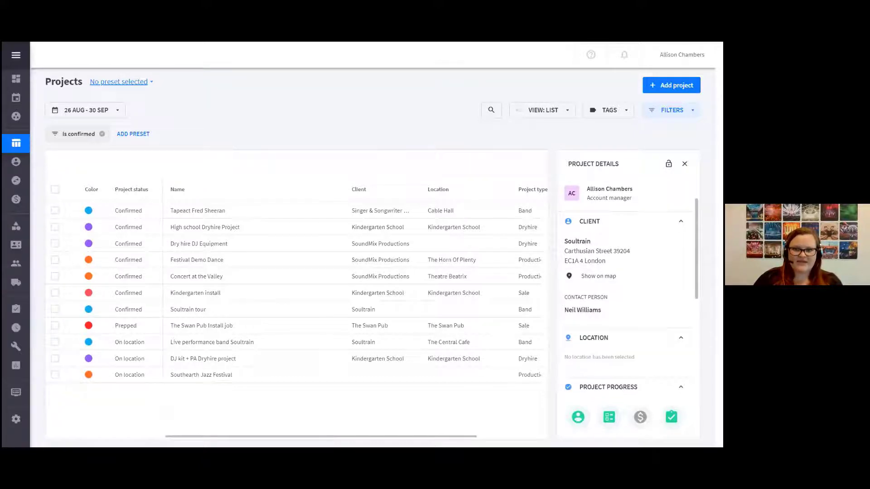
pyautogui.scroll(-2, 630, 311)
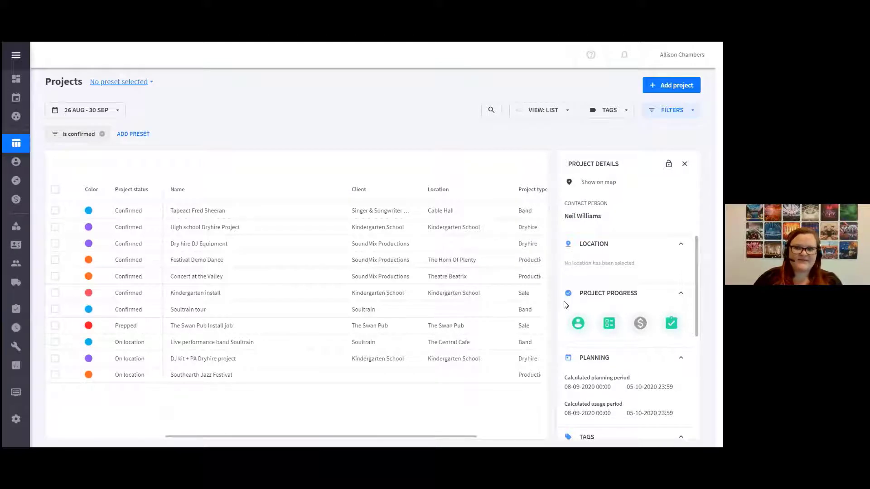
pyautogui.moveTo(577, 330)
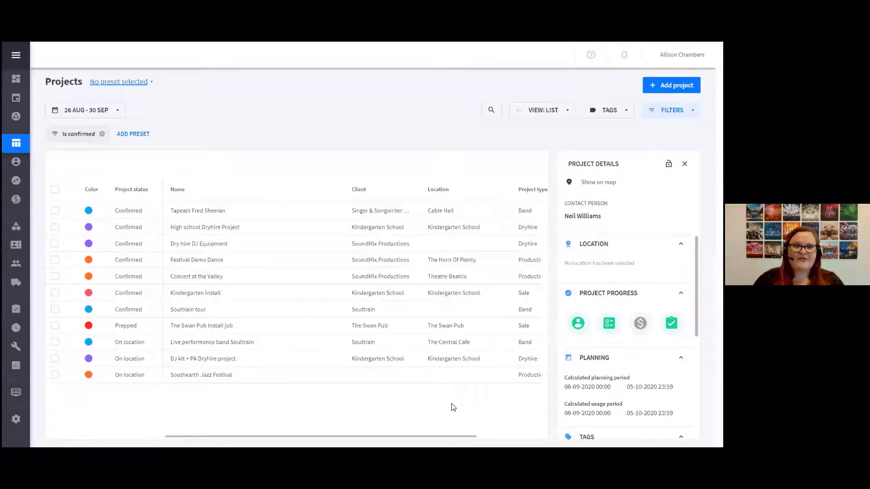
# Select the High school Dryhire Project, view its additional actions, and close them without choosing one
pyautogui.click(55, 227)
pyautogui.click(246, 164)
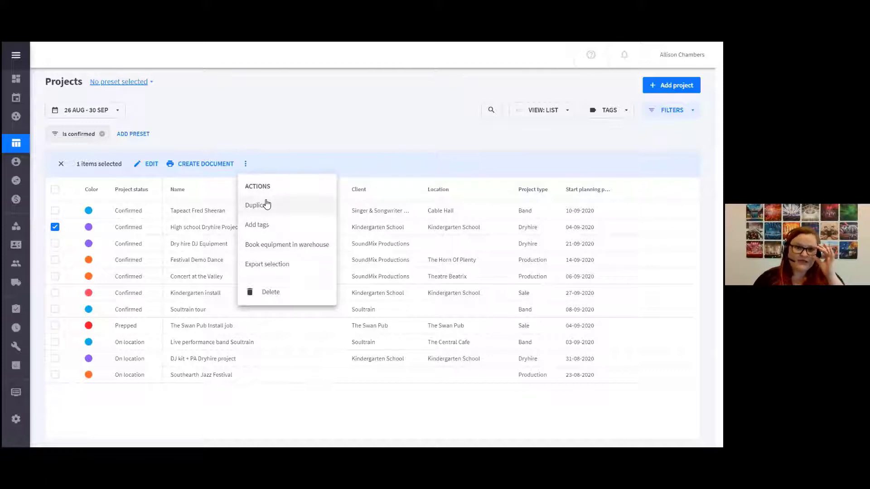
pyautogui.click(277, 111)
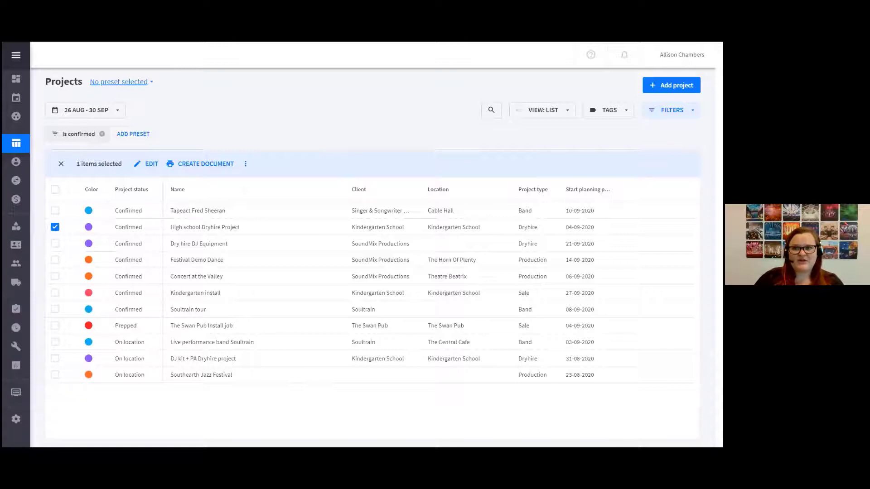
# Start adding a project, preview the Blank project template, and choose The average 2 day production template
pyautogui.click(671, 85)
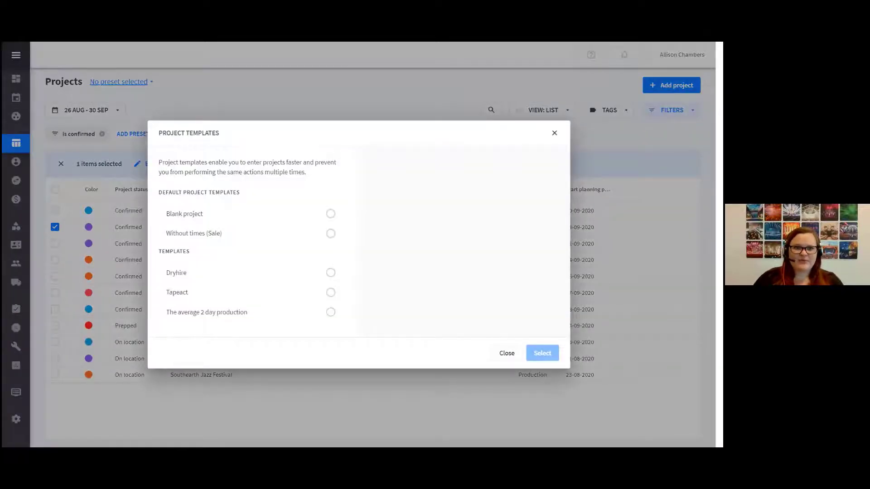
pyautogui.click(332, 215)
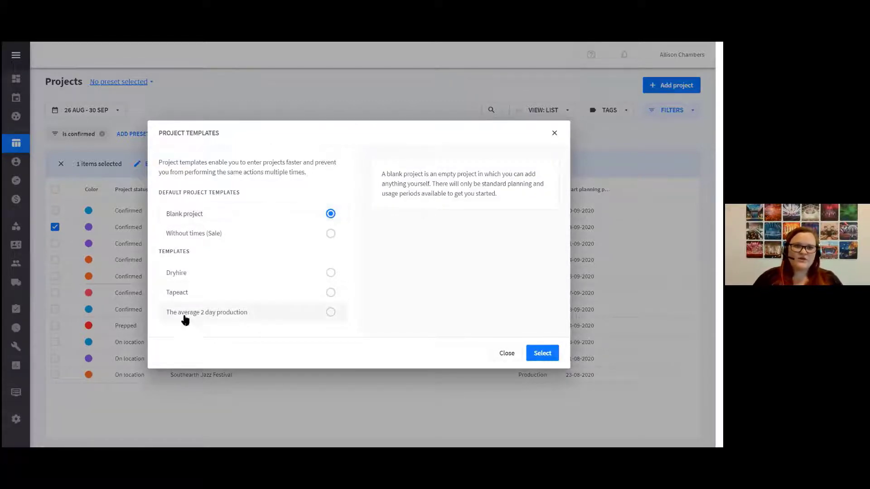
pyautogui.click(332, 313)
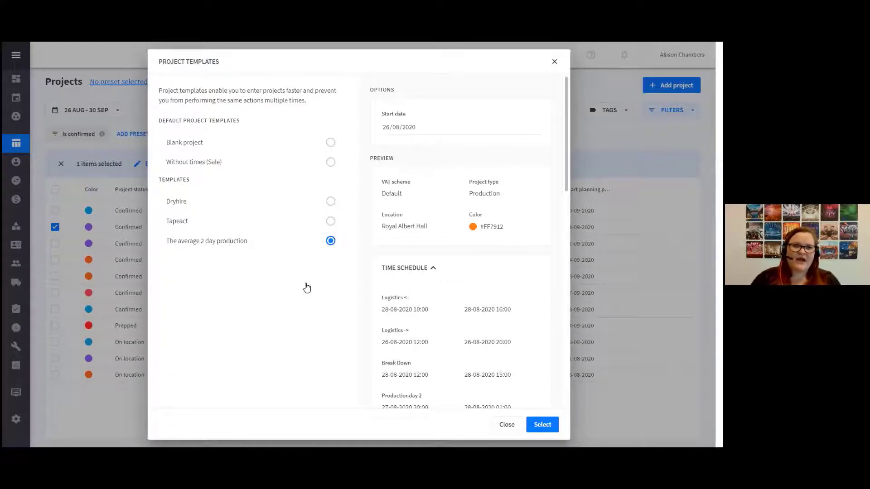
# Set the start date of The average 2 day production template to 04/09/2020
pyautogui.scroll(-2, 436, 282)
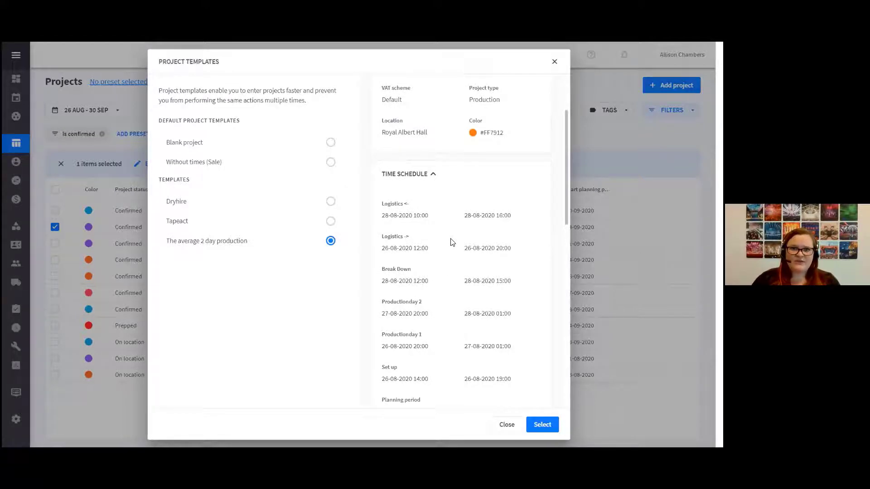
pyautogui.scroll(2, 424, 130)
pyautogui.click(409, 127)
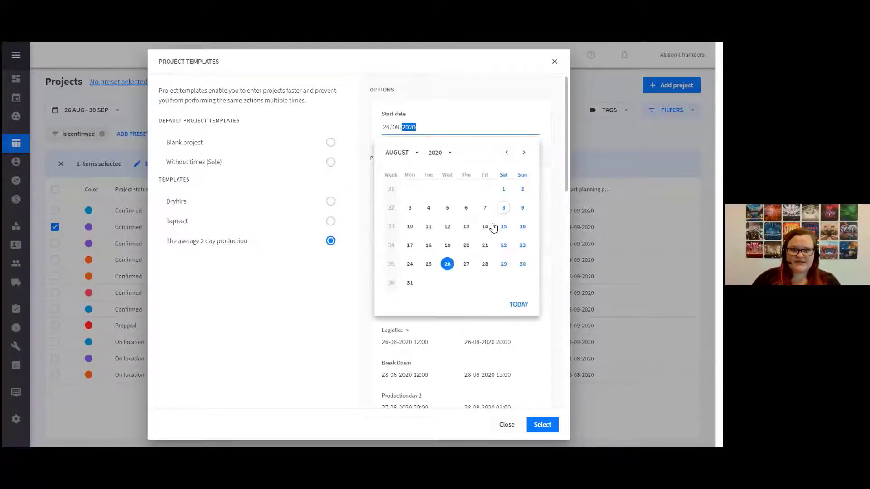
pyautogui.click(524, 153)
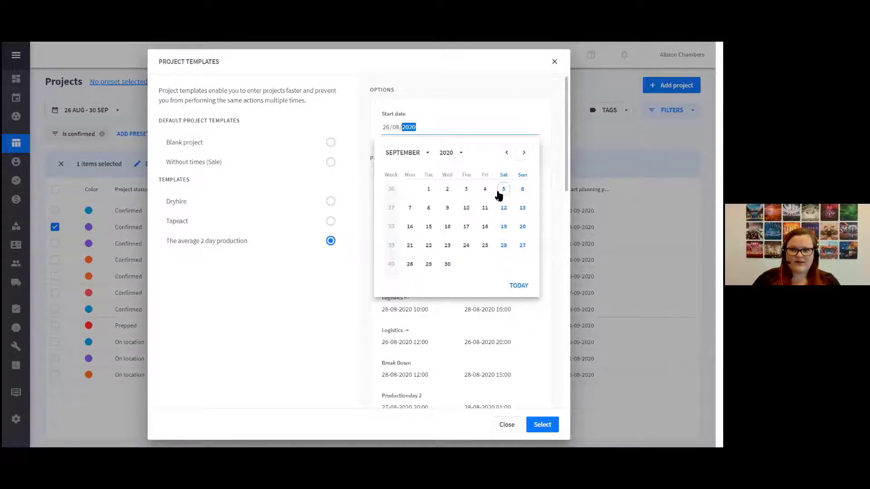
pyautogui.click(485, 189)
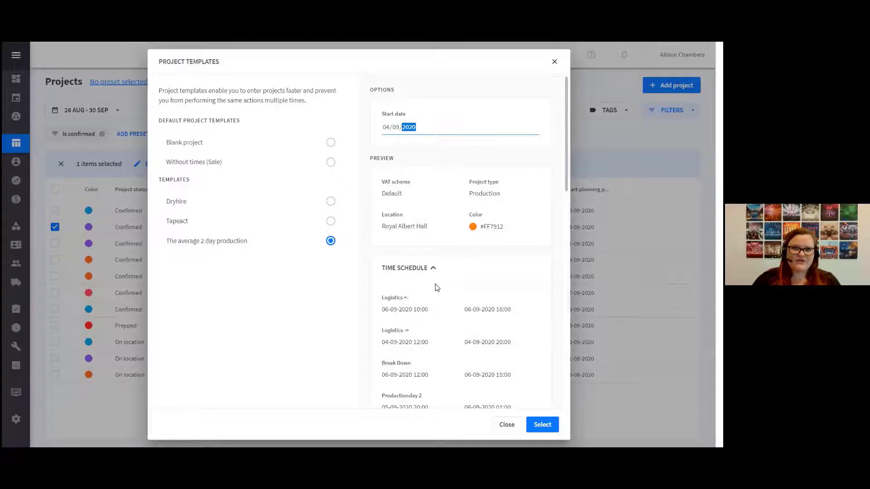
# Review the template's time schedule and equipment groups in the preview, and create the project from it
pyautogui.scroll(-3, 438, 347)
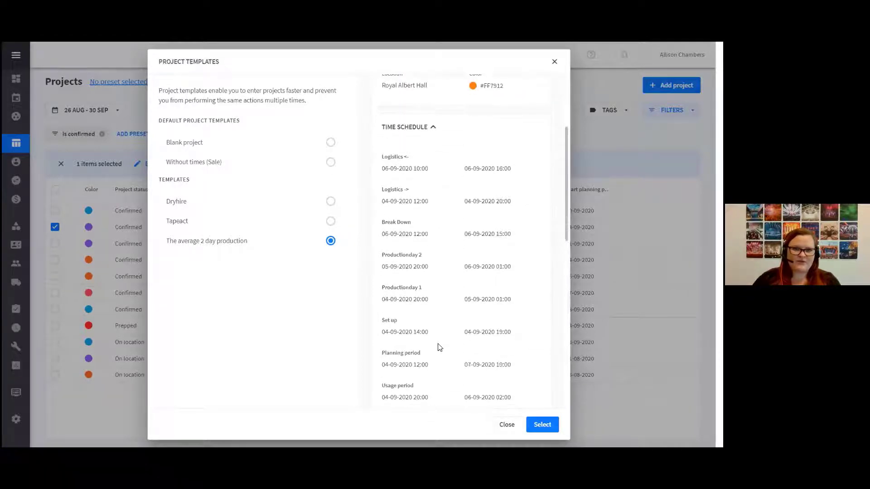
pyautogui.scroll(-1, 438, 347)
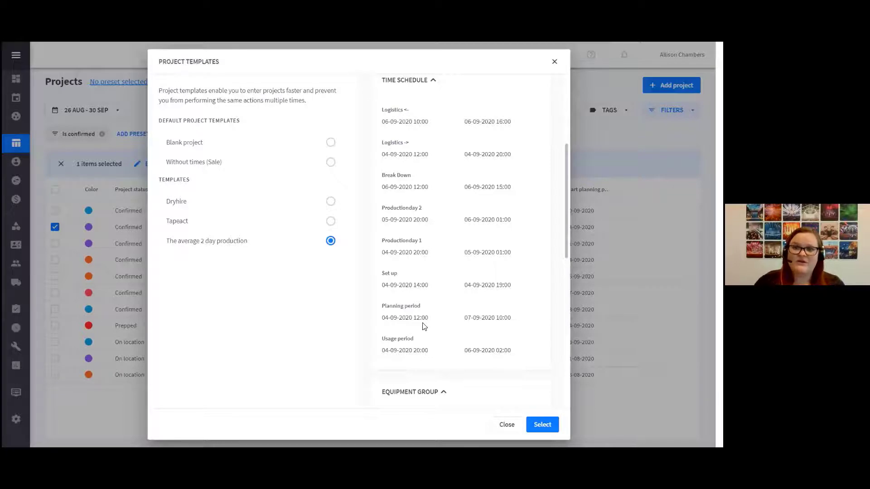
pyautogui.scroll(-4, 428, 327)
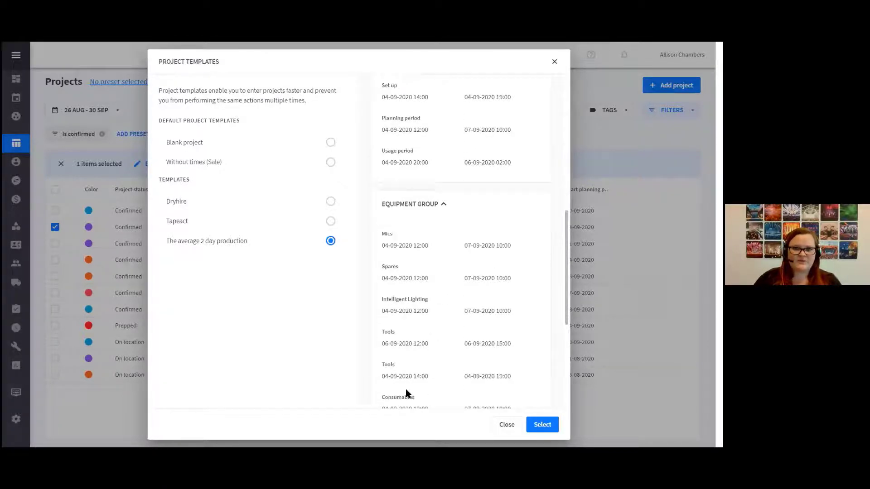
pyautogui.scroll(2, 396, 376)
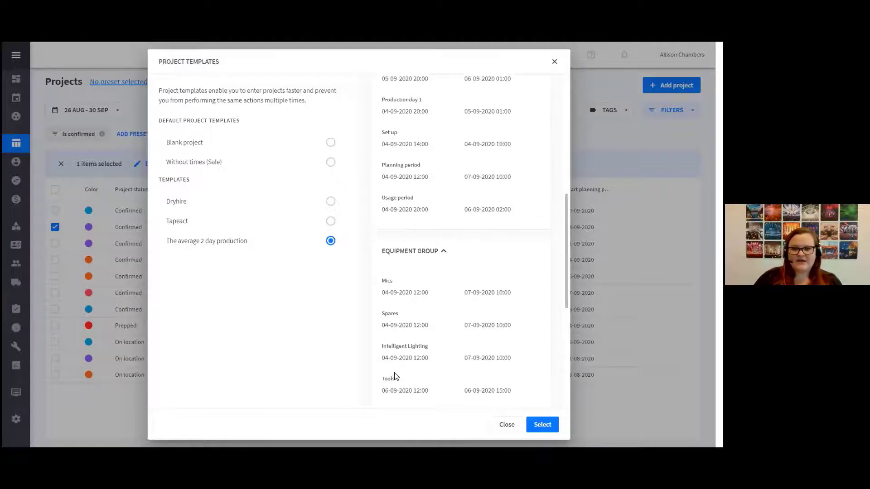
pyautogui.scroll(6, 396, 376)
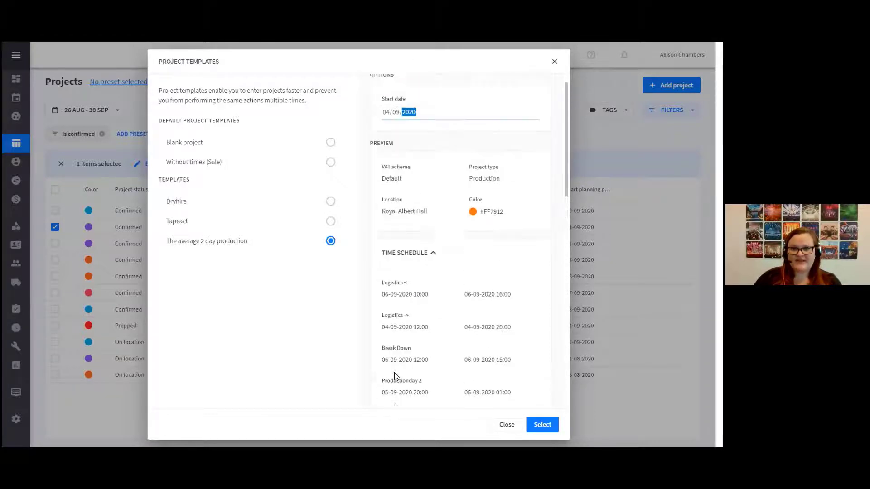
pyautogui.click(539, 427)
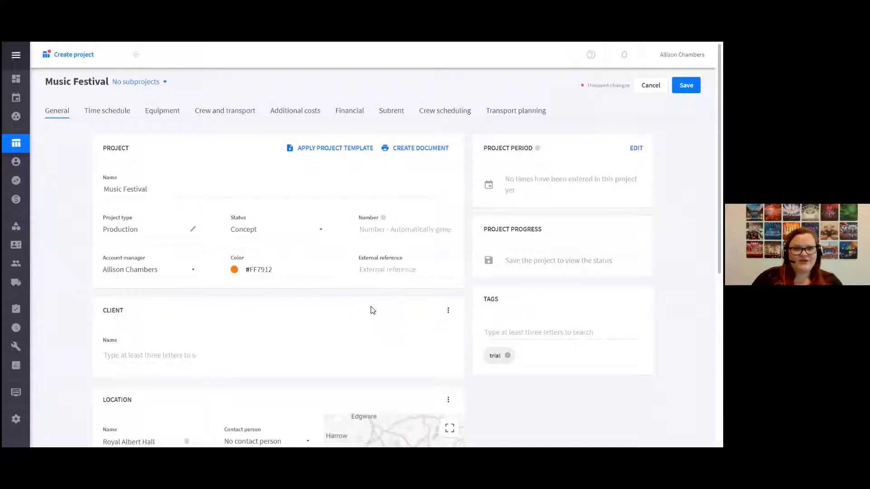
# Preview switching the Music Festival project's type to Sale, cancel the change, and view the status options, keeping Concept
pyautogui.click(136, 190)
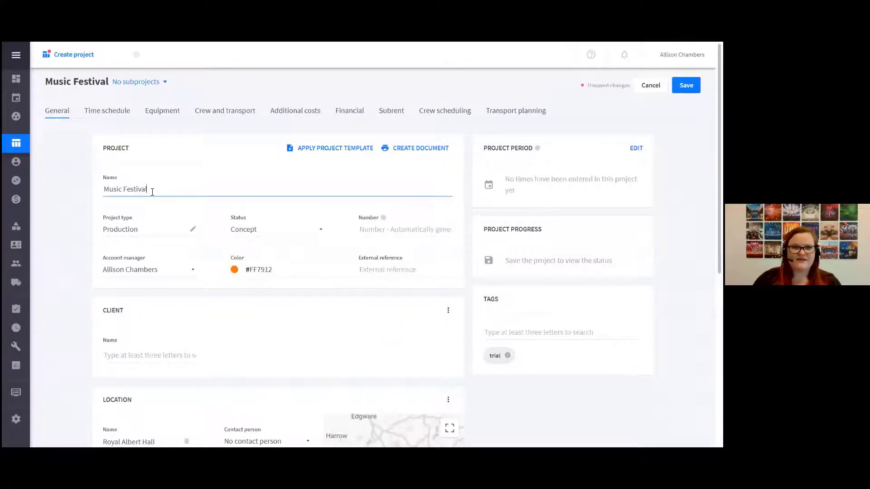
pyautogui.click(131, 232)
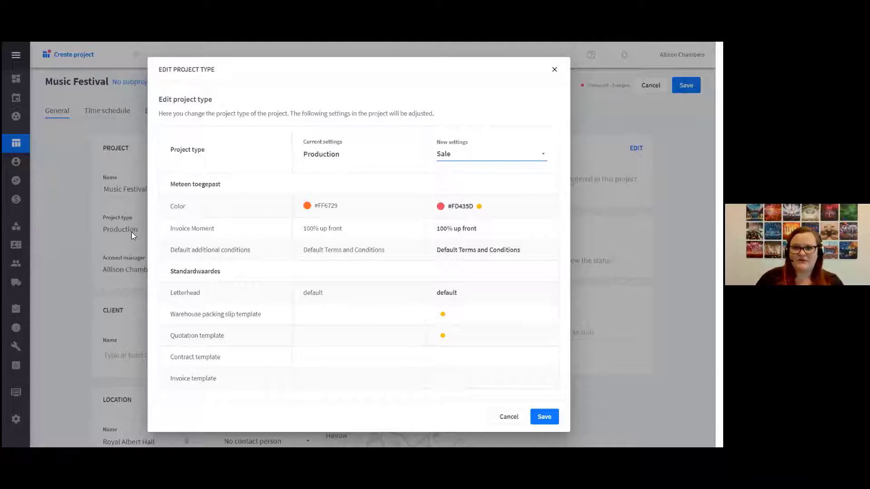
pyautogui.click(511, 417)
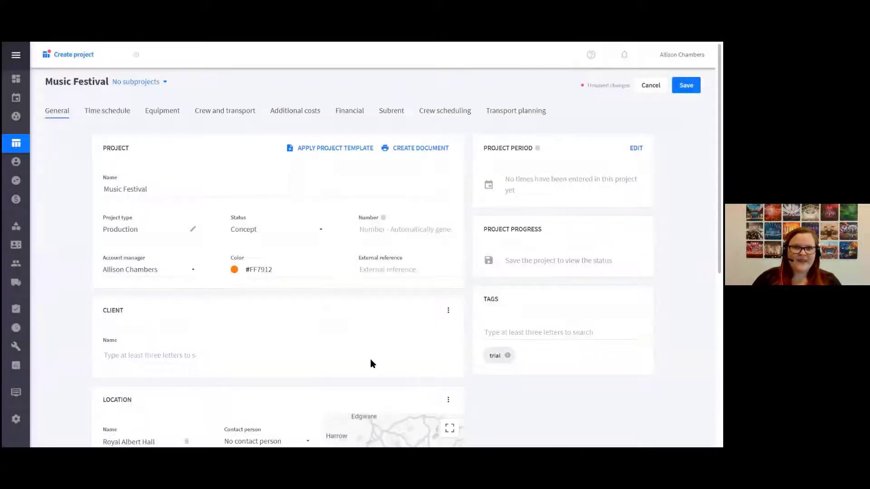
pyautogui.click(249, 236)
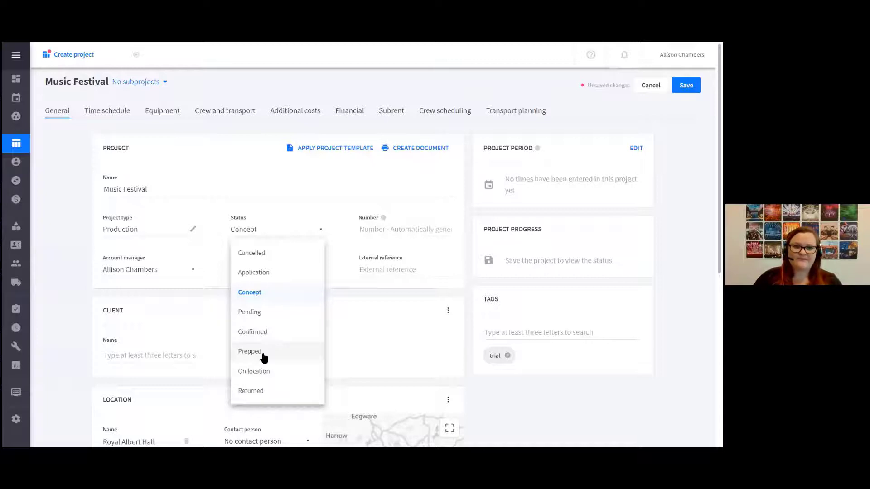
pyautogui.click(267, 294)
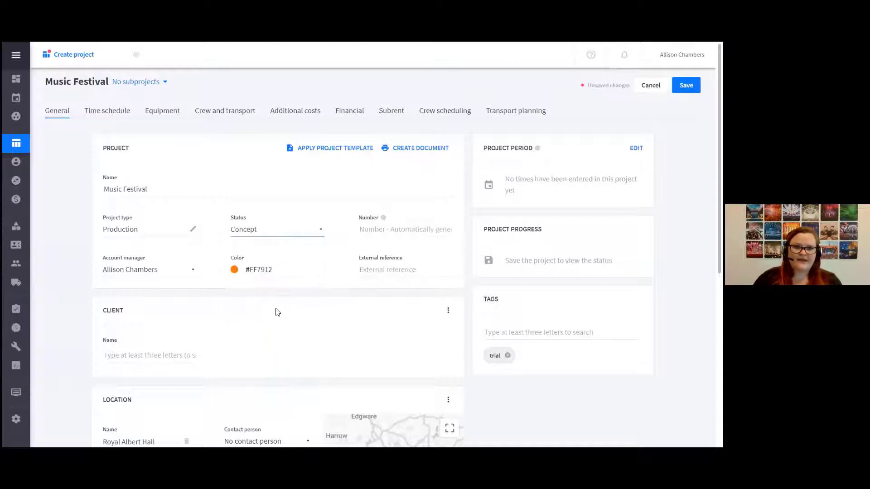
# Set Wow Music as the project's client, copy the contact's invoice moment and discounts into the project, and highlight the credit limit warning
pyautogui.scroll(-1, 278, 312)
pyautogui.click(167, 307)
pyautogui.write('wow')
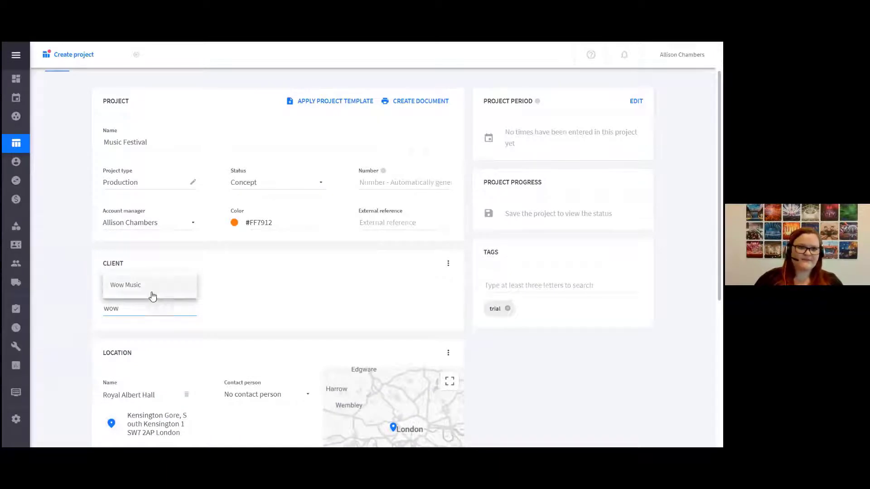
pyautogui.click(124, 287)
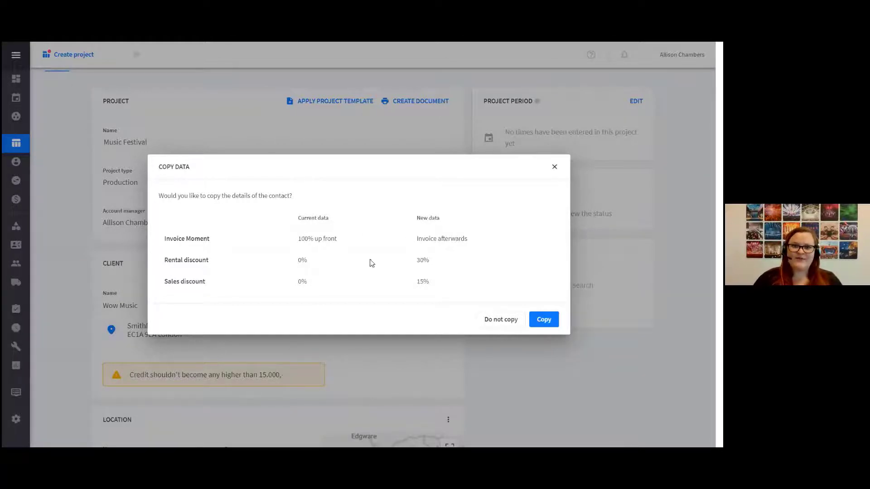
pyautogui.click(542, 324)
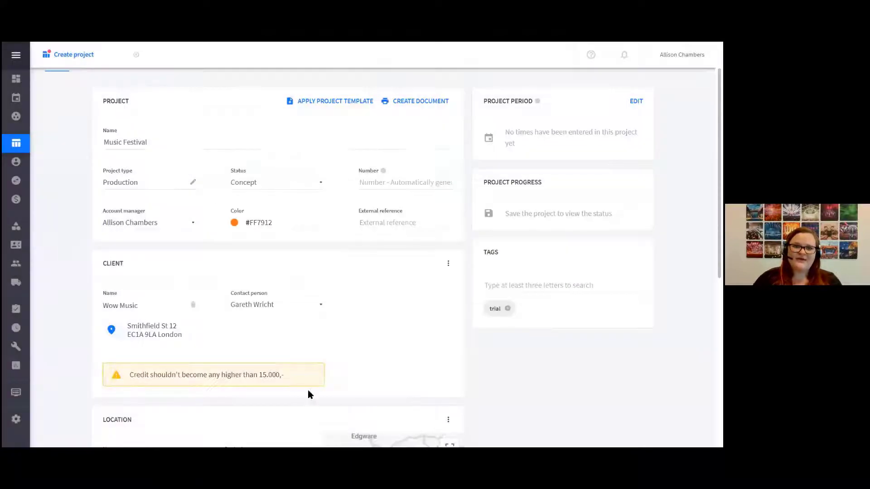
pyautogui.moveTo(296, 378); pyautogui.dragTo(129, 391)
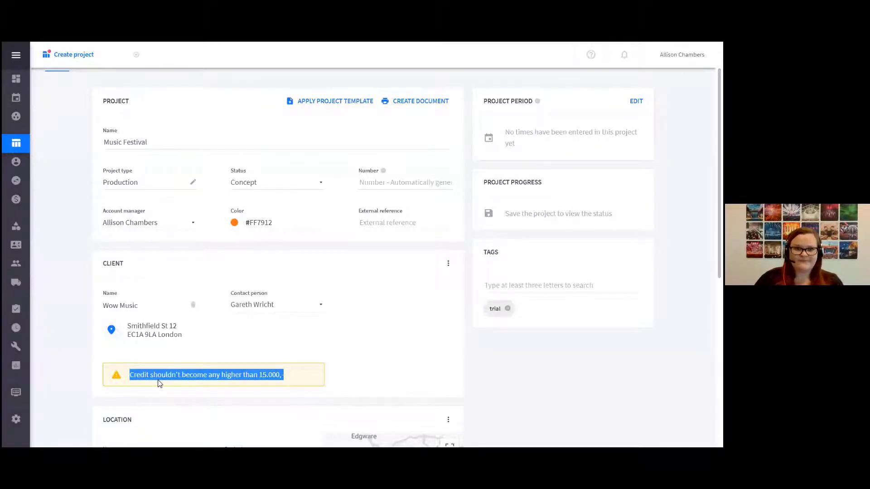
# Replace the project's location Royal Albert Hall with Theatre Beatrix, and accept adjusting the distance and travel time of the project's functions
pyautogui.scroll(-4, 159, 384)
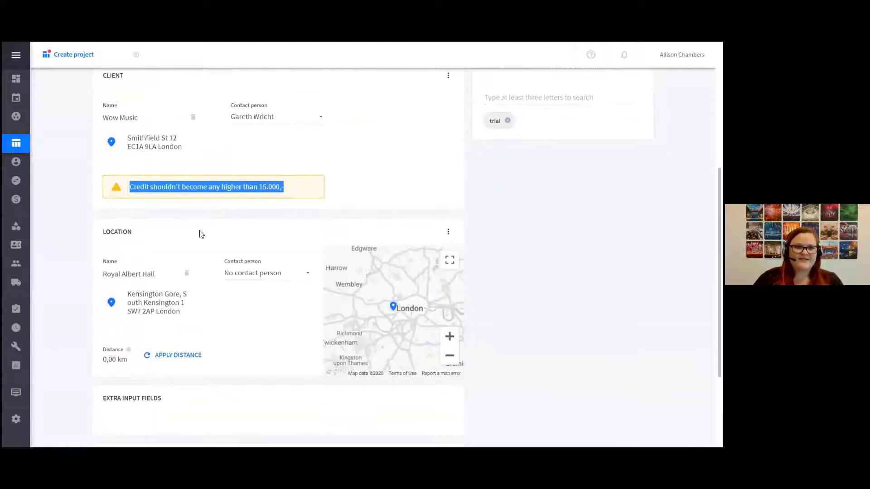
pyautogui.click(188, 274)
pyautogui.click(141, 278)
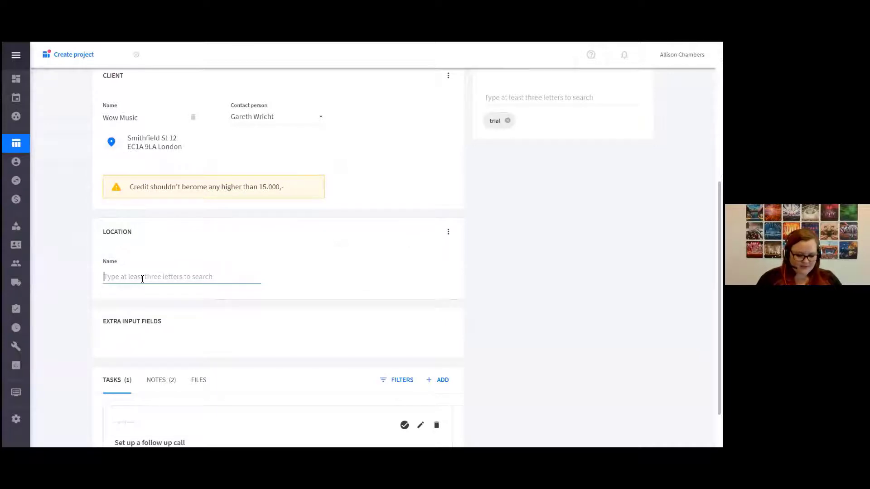
pyautogui.write('thea')
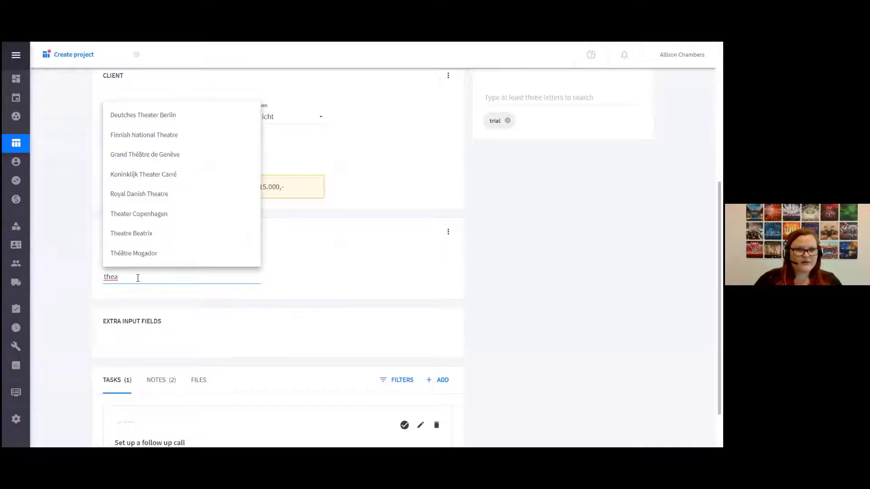
pyautogui.doubleClick(138, 278)
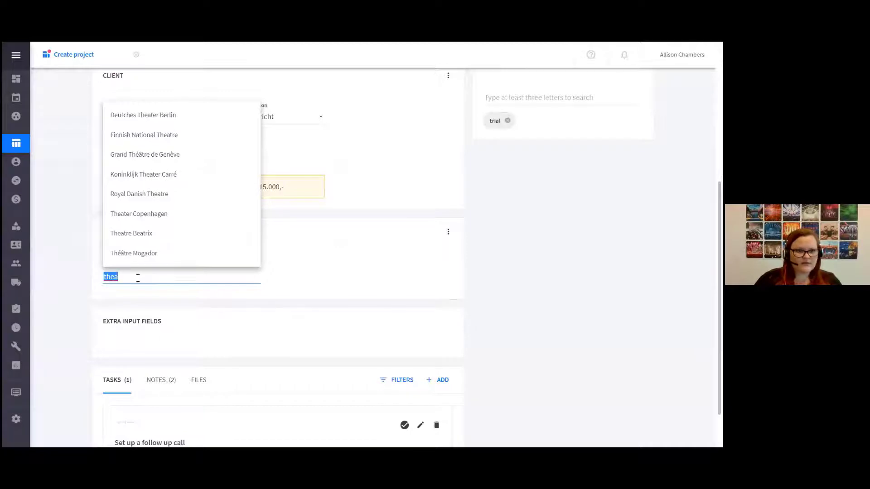
pyautogui.click(136, 234)
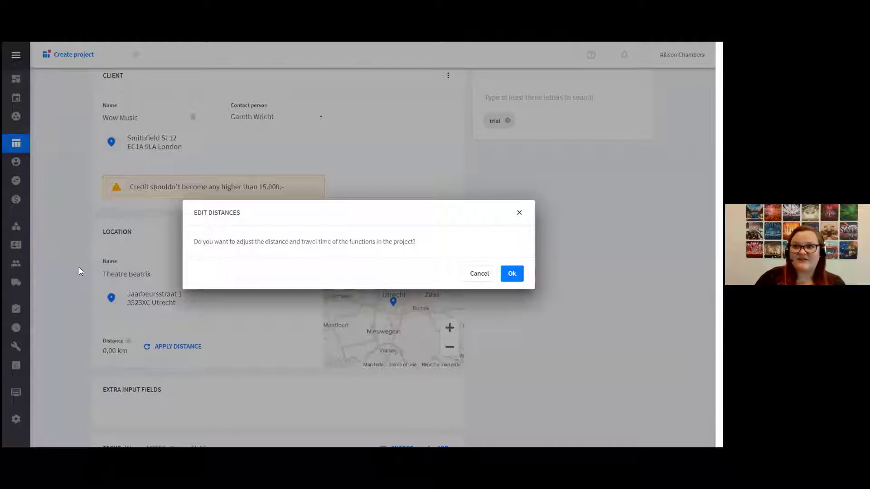
pyautogui.click(510, 281)
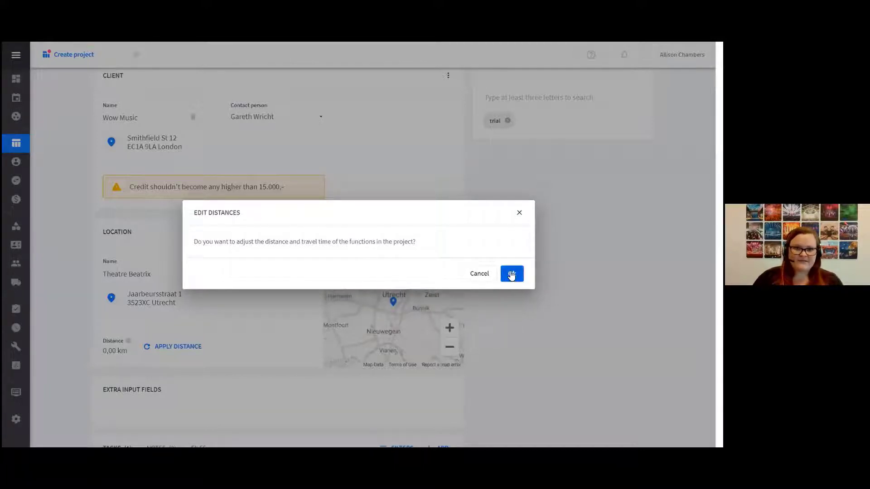
pyautogui.scroll(-3, 510, 335)
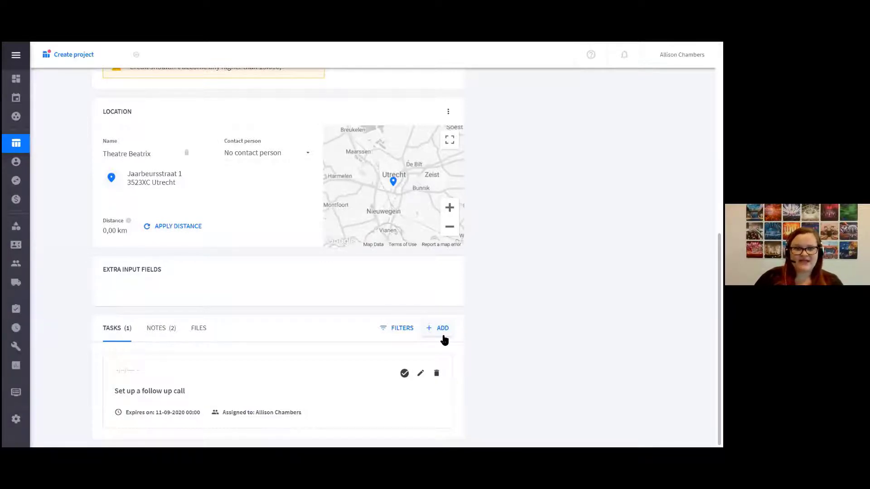
# Review the project's notes, open a blank note form and cancel it, and view the project's files section
pyautogui.click(170, 335)
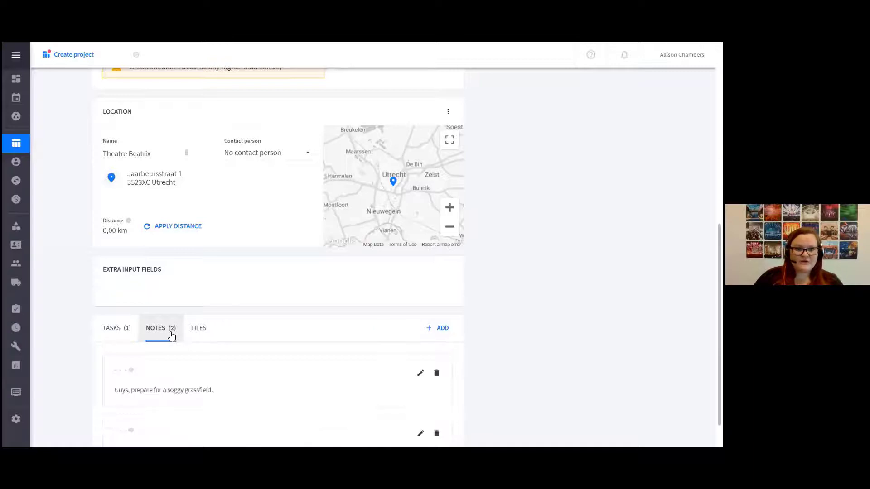
pyautogui.scroll(-1, 293, 373)
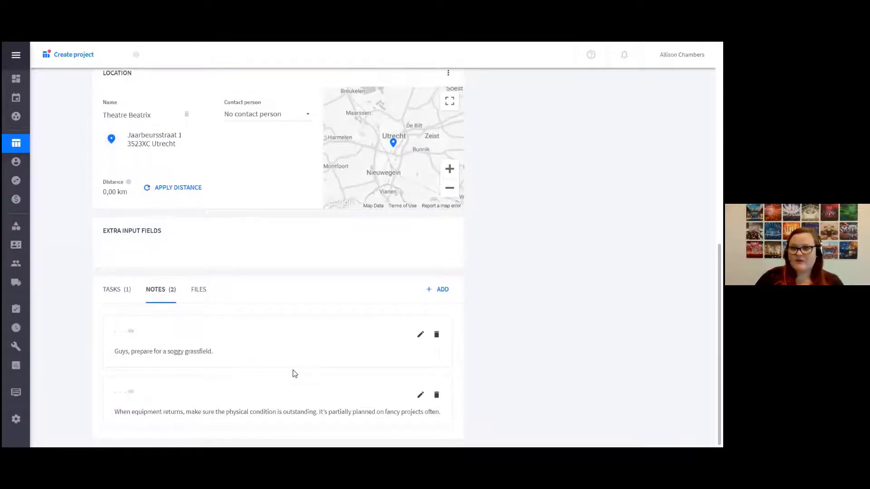
pyautogui.click(433, 293)
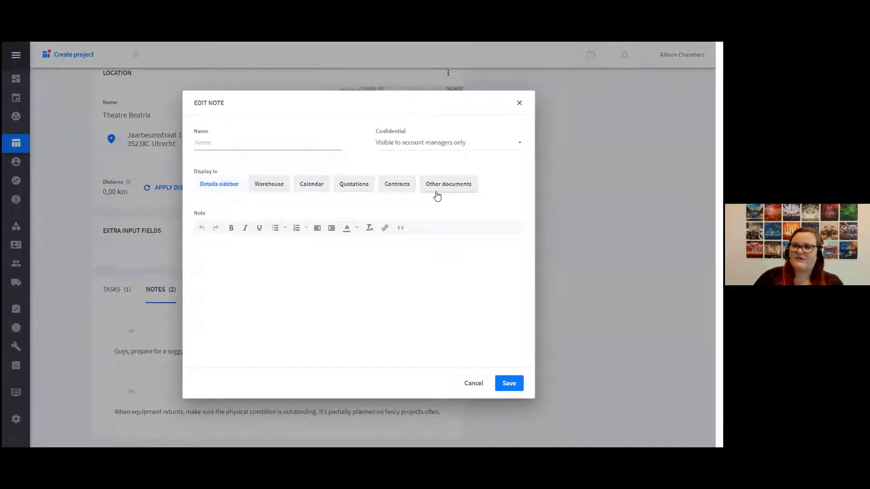
pyautogui.click(473, 384)
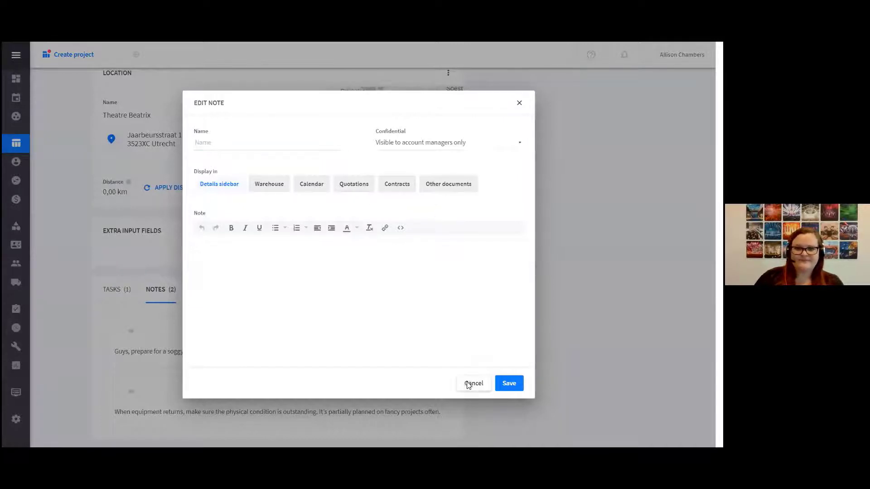
pyautogui.click(197, 295)
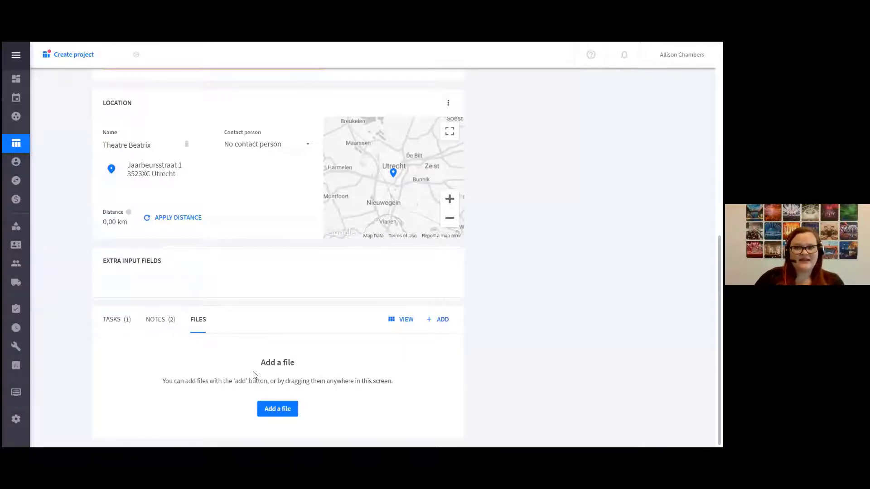
pyautogui.scroll(10, 253, 372)
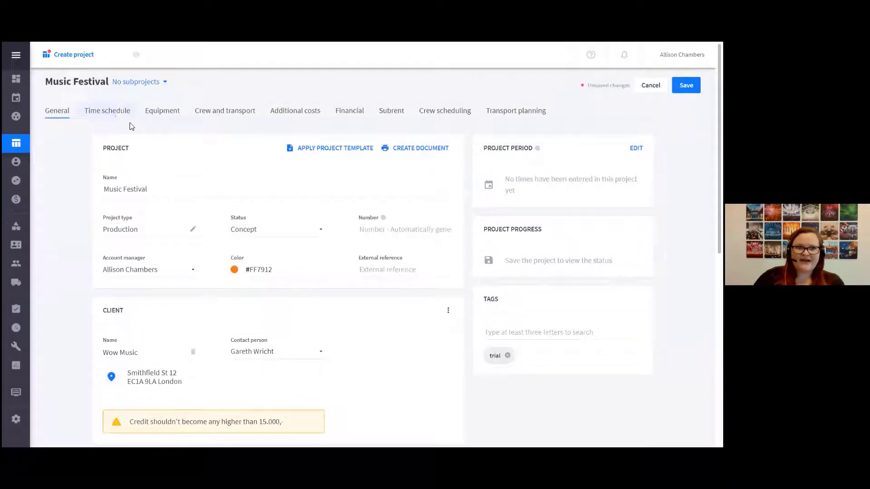
# Set the start of the Set up period in the time schedule to 16:00, and update the factor of the Tools group's equipment items
pyautogui.click(119, 115)
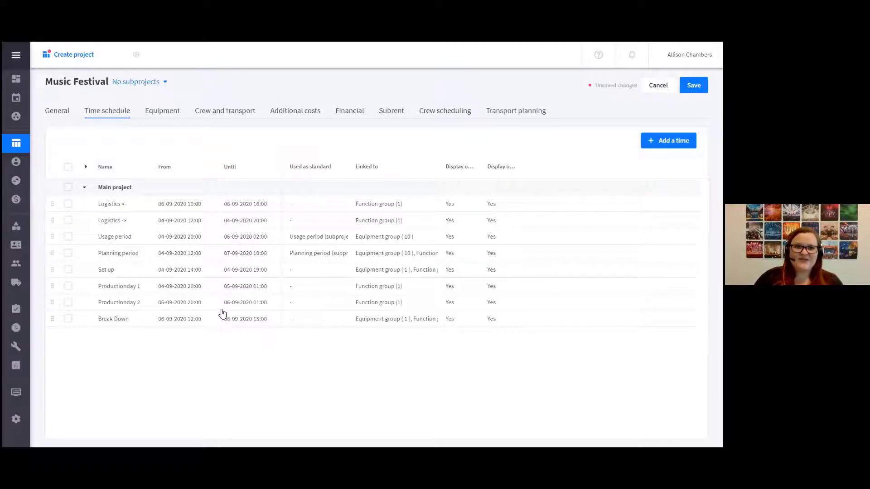
pyautogui.click(193, 271)
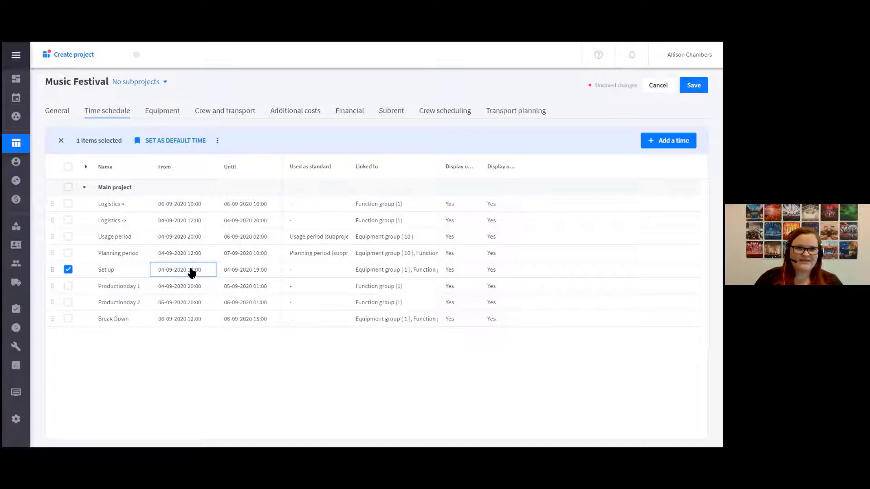
pyautogui.click(194, 271)
pyautogui.click(200, 270)
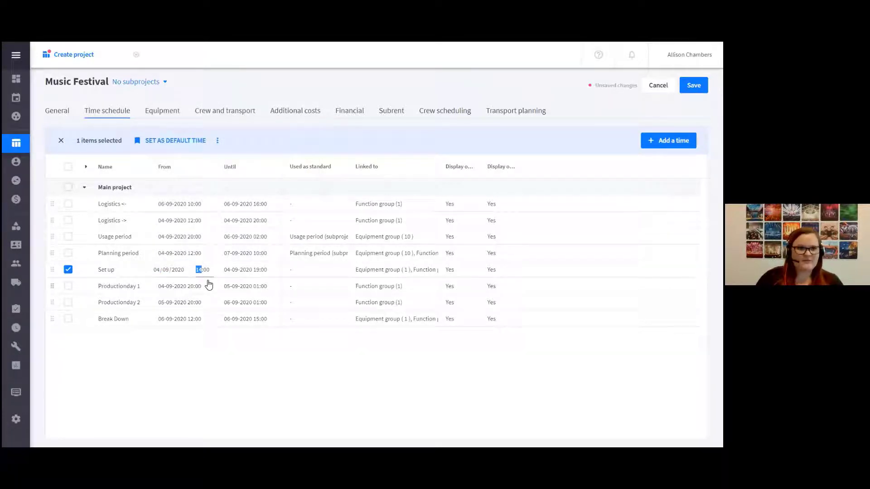
pyautogui.press('Return')
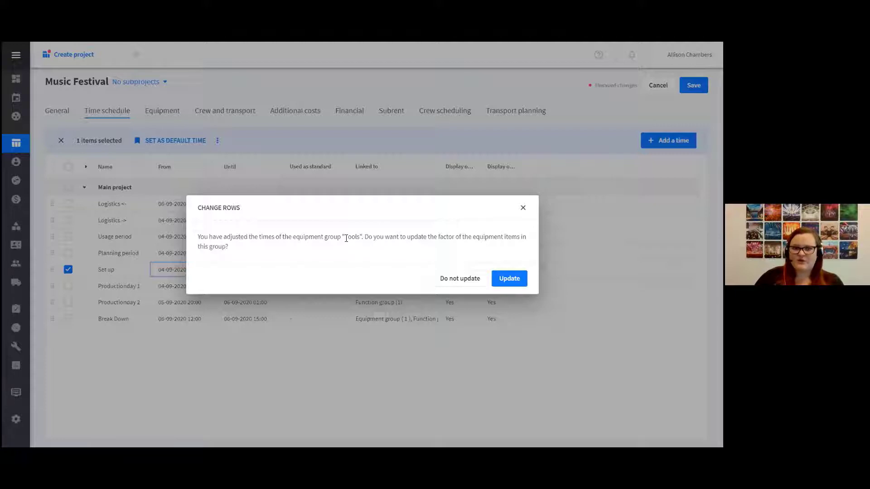
pyautogui.click(505, 285)
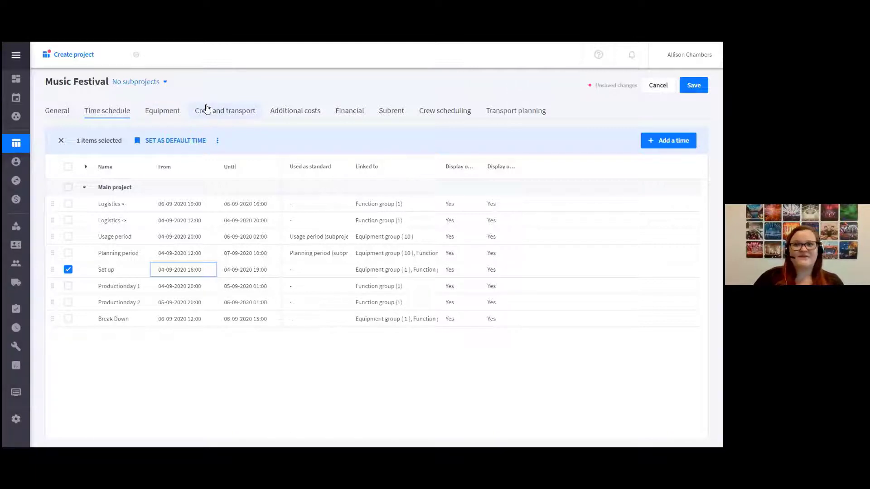
# Review the project's equipment groups with the timeline closed, briefly selecting and deselecting the Front Of House group
pyautogui.click(161, 112)
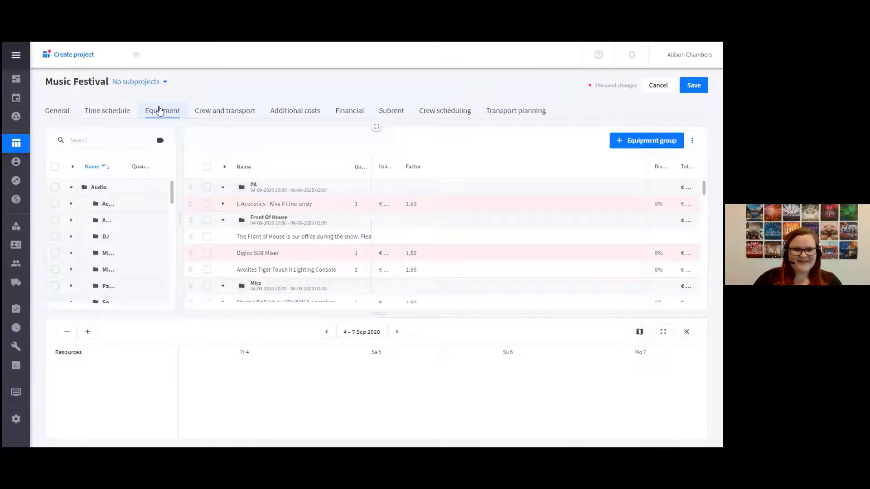
pyautogui.click(687, 332)
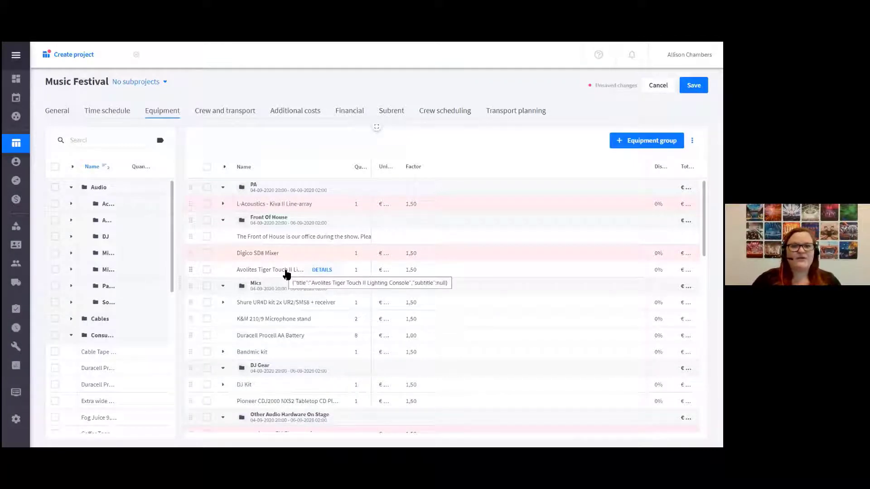
pyautogui.scroll(-3, 315, 342)
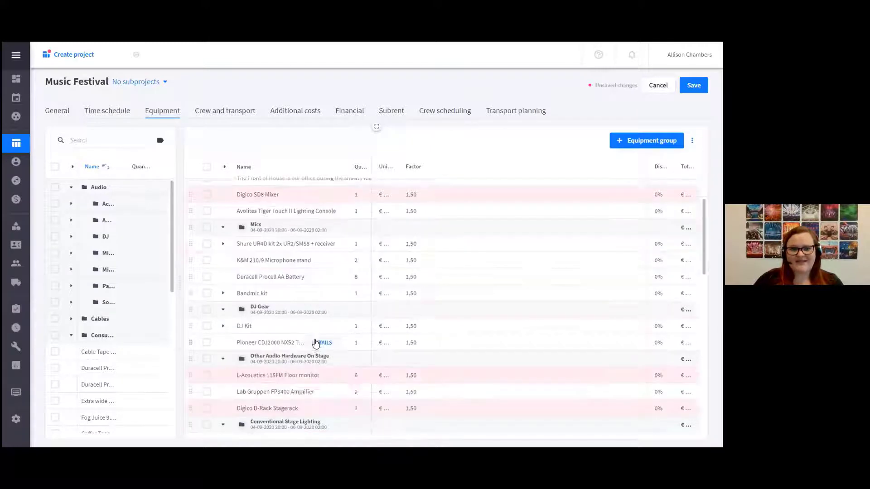
pyautogui.scroll(3, 316, 344)
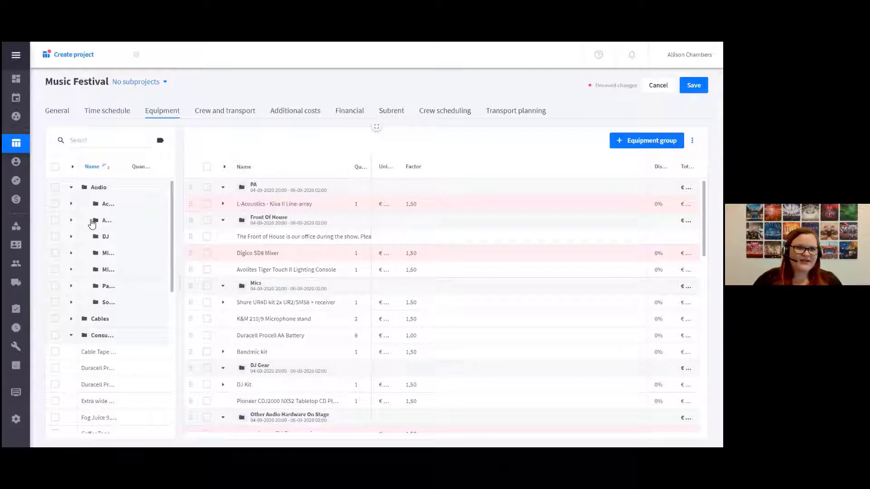
pyautogui.moveTo(102, 402)
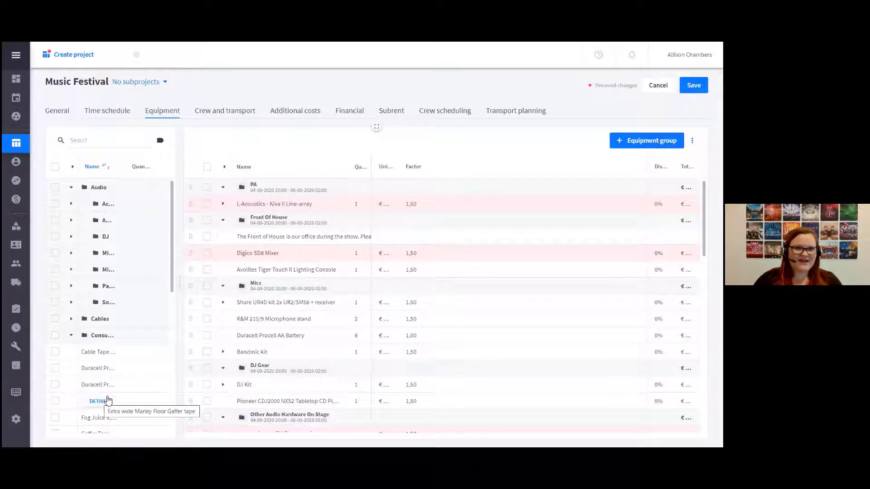
pyautogui.click(207, 220)
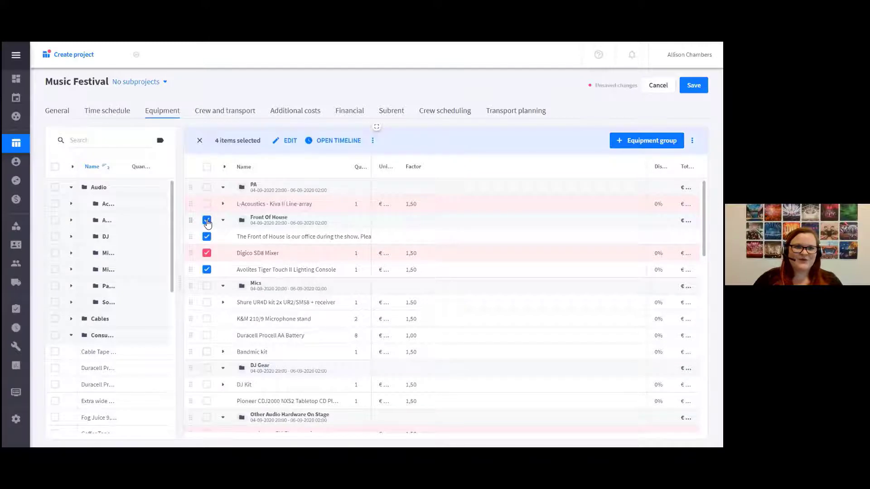
pyautogui.click(208, 222)
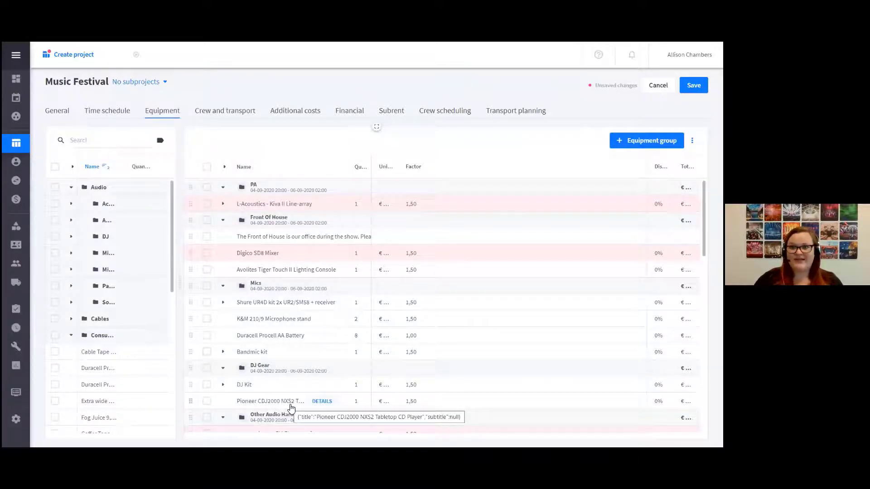
pyautogui.scroll(-3, 290, 407)
pyautogui.scroll(-3, 290, 406)
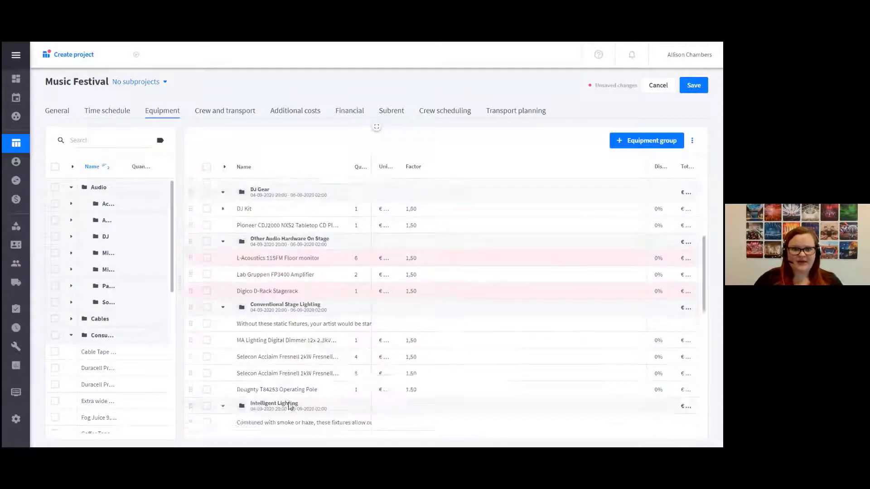
pyautogui.scroll(5, 290, 406)
pyautogui.scroll(2, 290, 406)
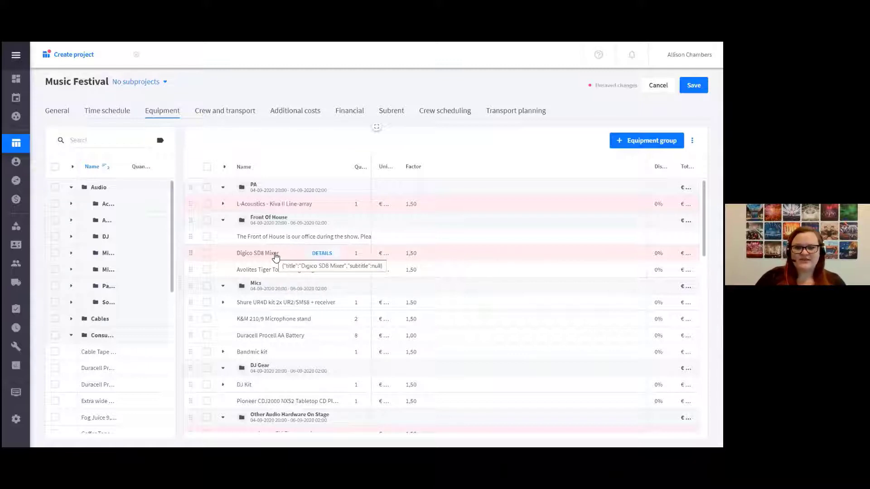
# Examine the Digico SD8 Mixer's availability, warehouse stock and planned projects in the expanded timeline, and close the timeline
pyautogui.click(206, 255)
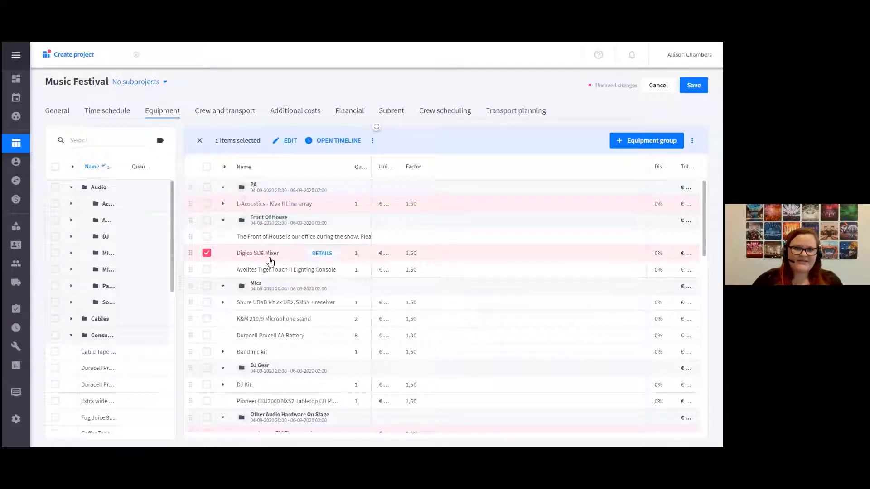
pyautogui.click(324, 144)
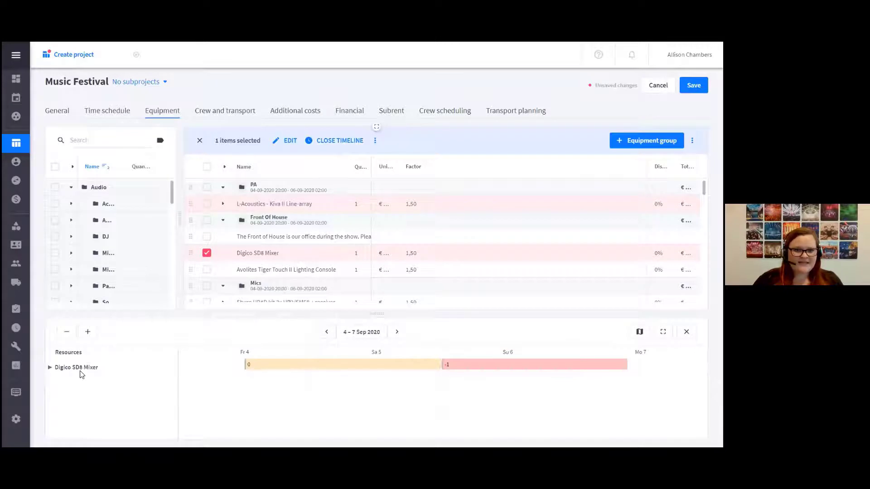
pyautogui.click(50, 368)
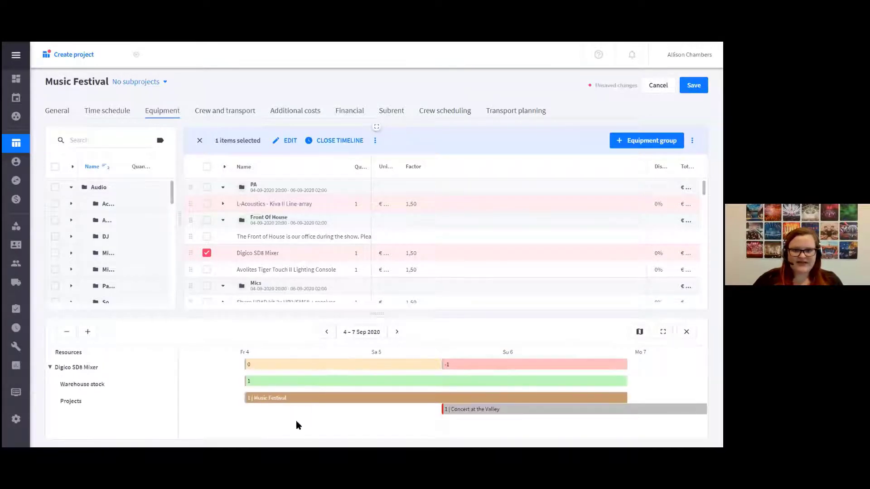
pyautogui.moveTo(419, 385)
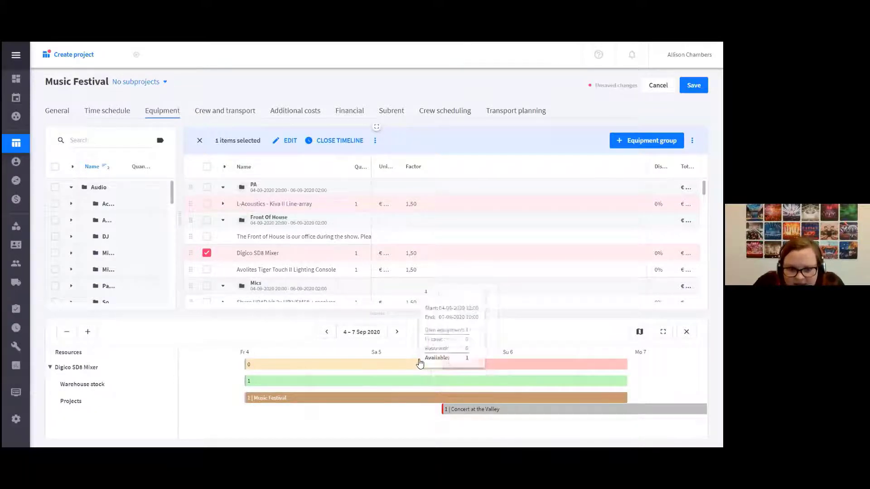
pyautogui.moveTo(431, 369)
pyautogui.moveTo(463, 368)
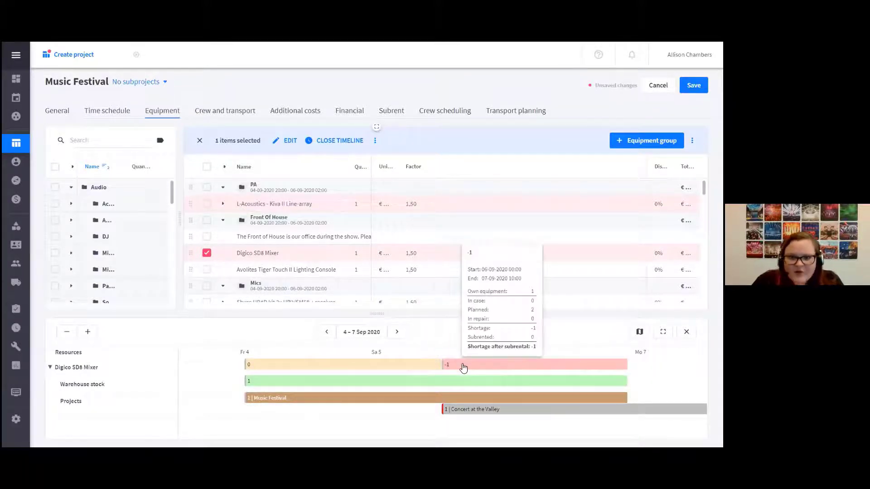
pyautogui.moveTo(468, 416)
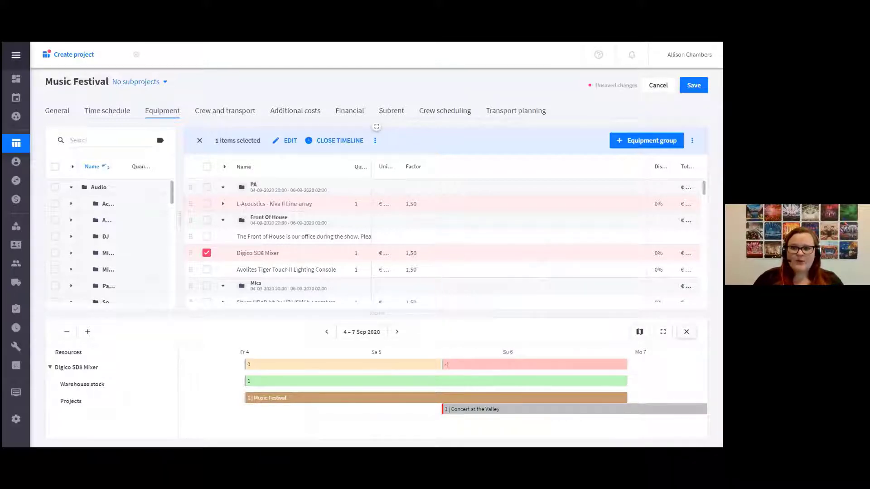
pyautogui.click(686, 331)
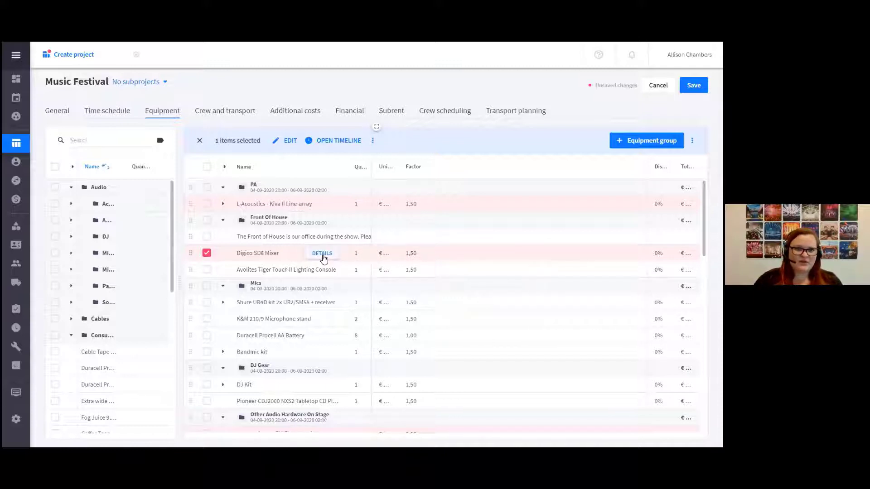
# Open and pin the Digico SD8 Mixer's equipment details, and add its alternative, the Digico SD10 Mixer, to the project
pyautogui.click(323, 255)
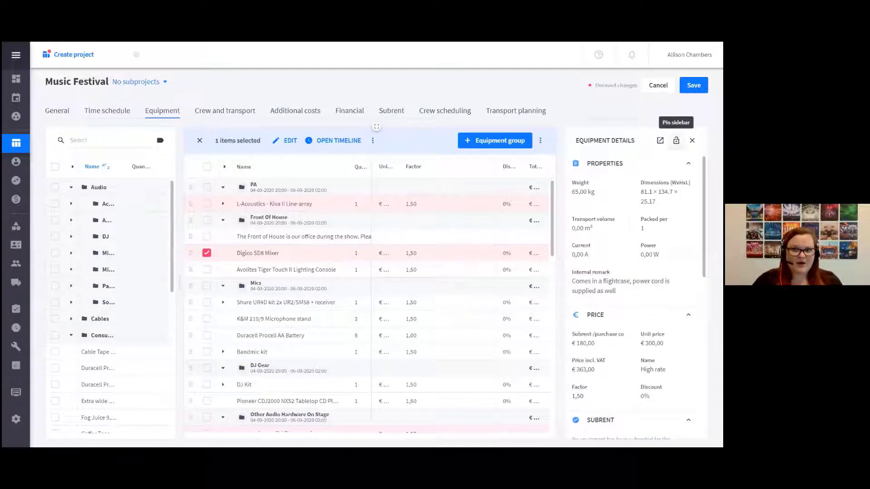
pyautogui.click(676, 140)
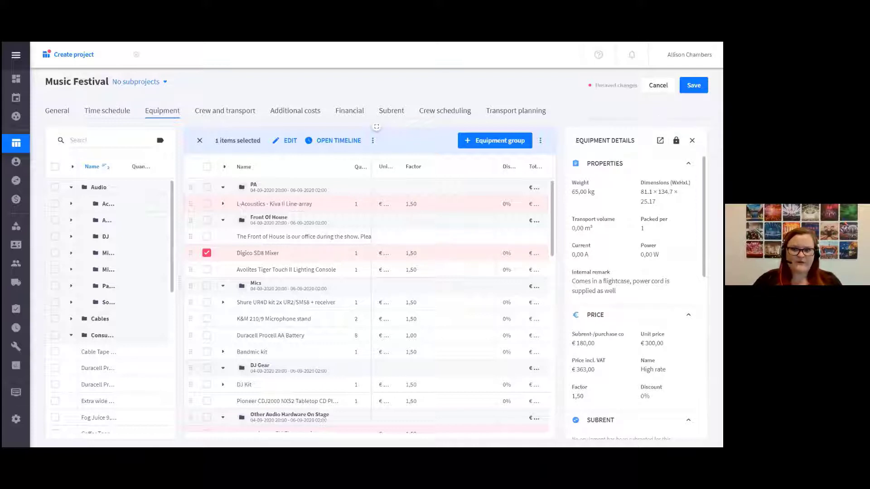
pyautogui.scroll(-10, 634, 290)
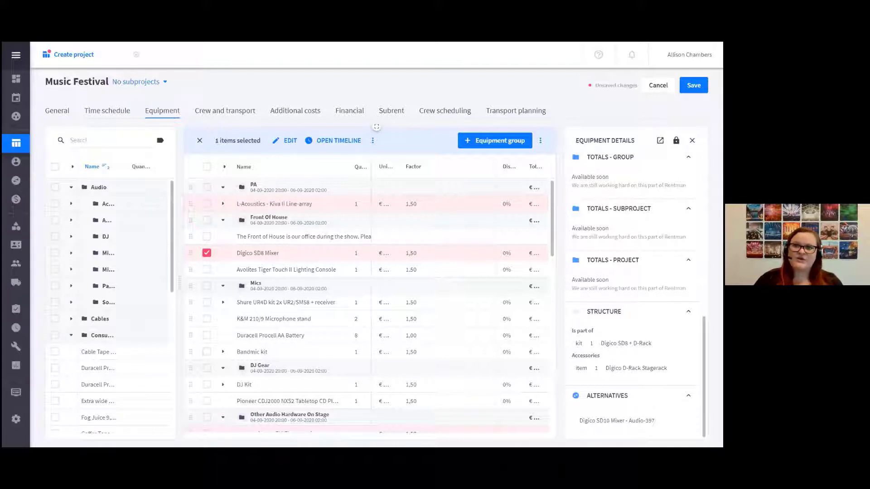
pyautogui.moveTo(654, 420)
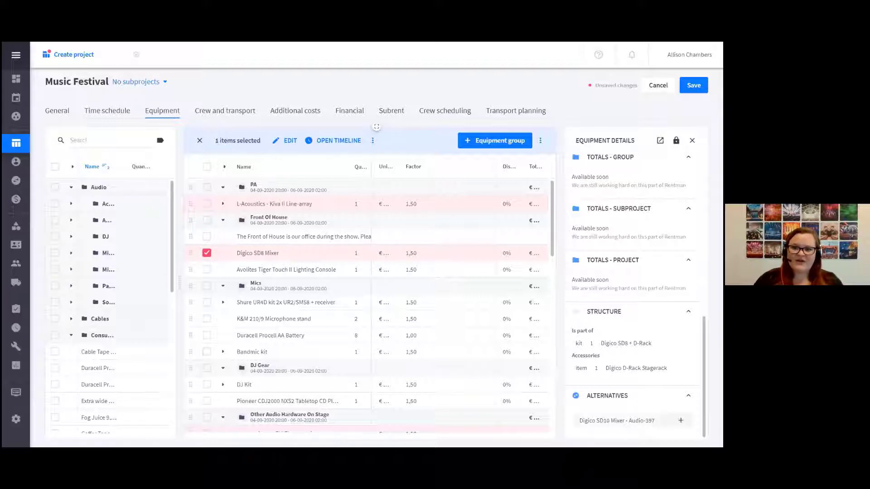
pyautogui.click(681, 420)
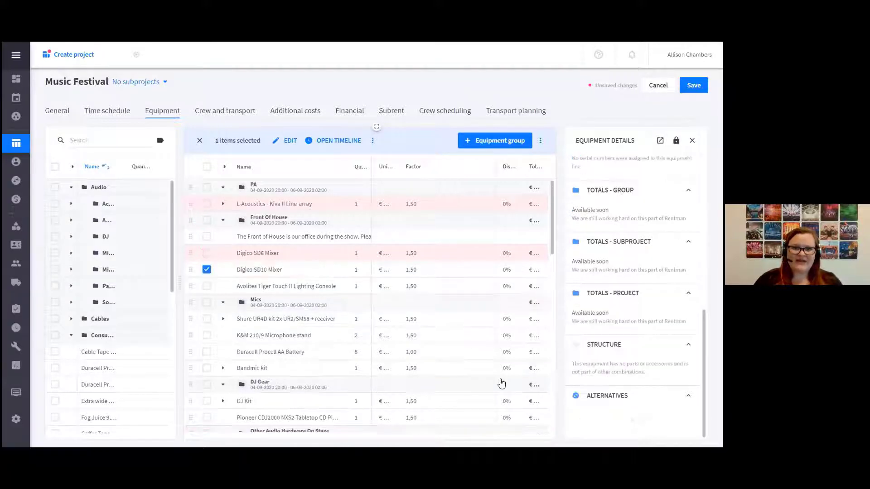
# Delete the Digico SD8 Mixer from the project's Front Of House equipment group
pyautogui.click(207, 269)
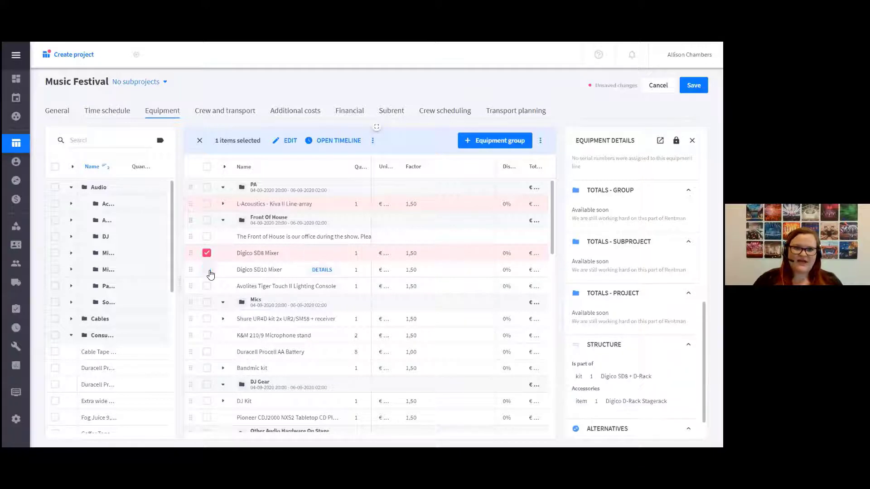
pyautogui.click(373, 140)
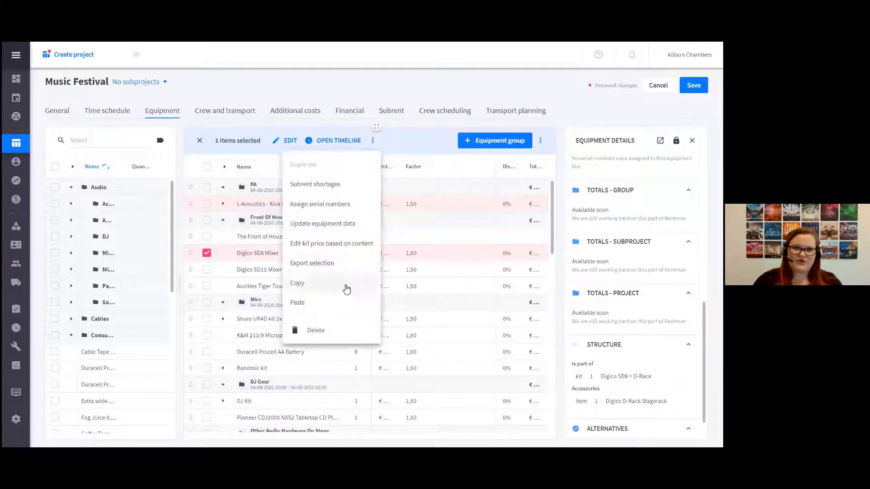
pyautogui.click(325, 330)
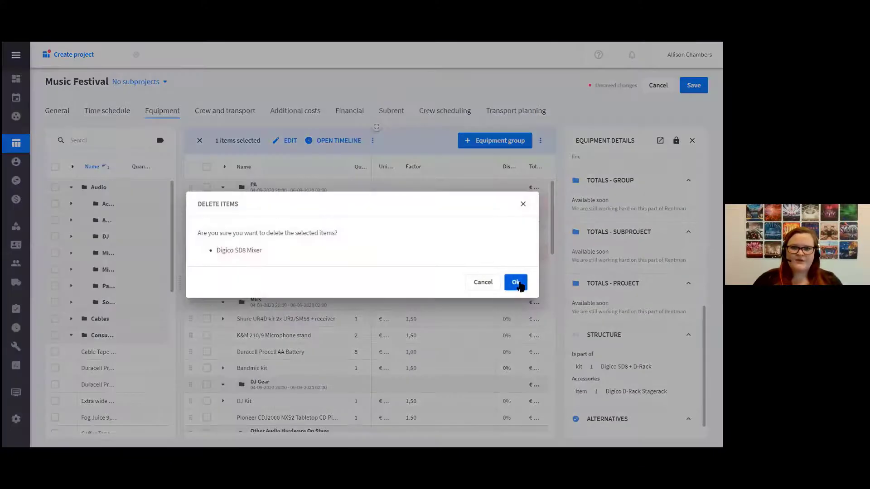
pyautogui.click(517, 281)
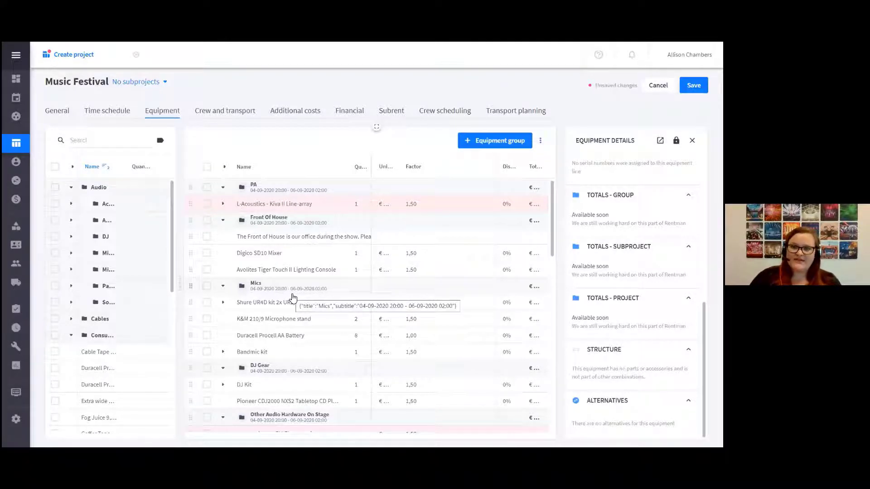
# Select the L-Acoustics Kiva II Line-array in the PA group and examine the actions available for it, including subrenting shortages
pyautogui.click(207, 203)
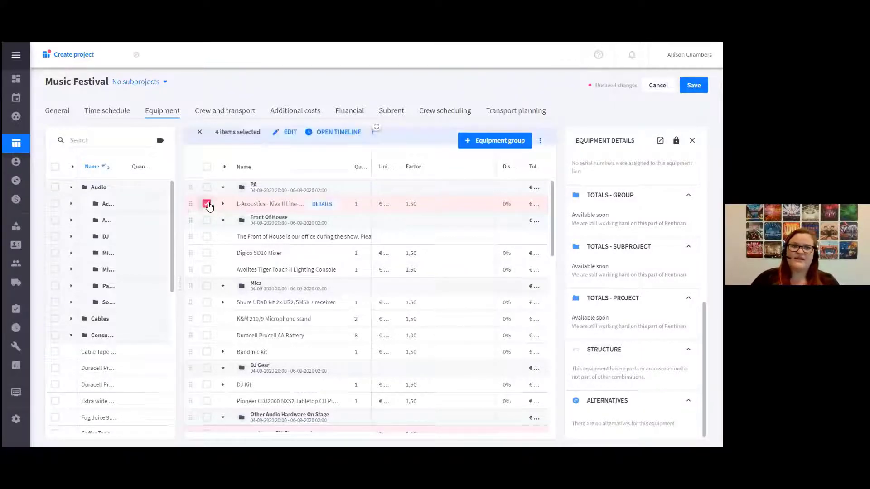
pyautogui.click(374, 140)
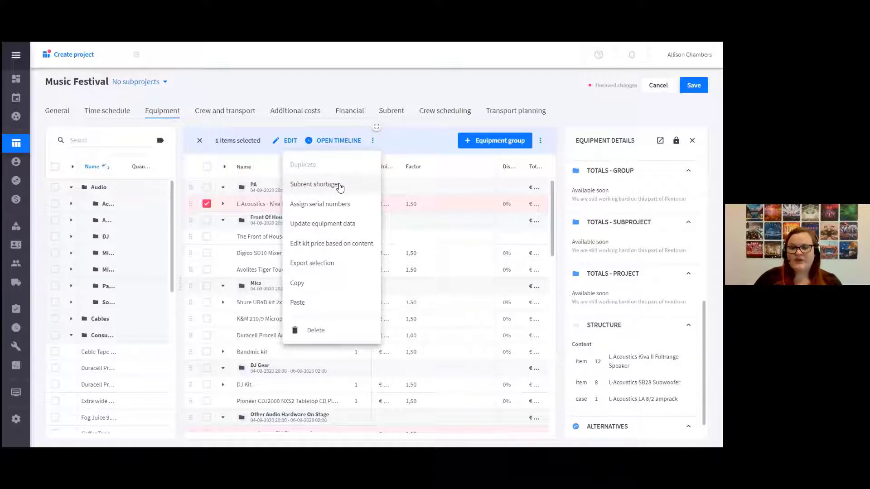
pyautogui.click(329, 133)
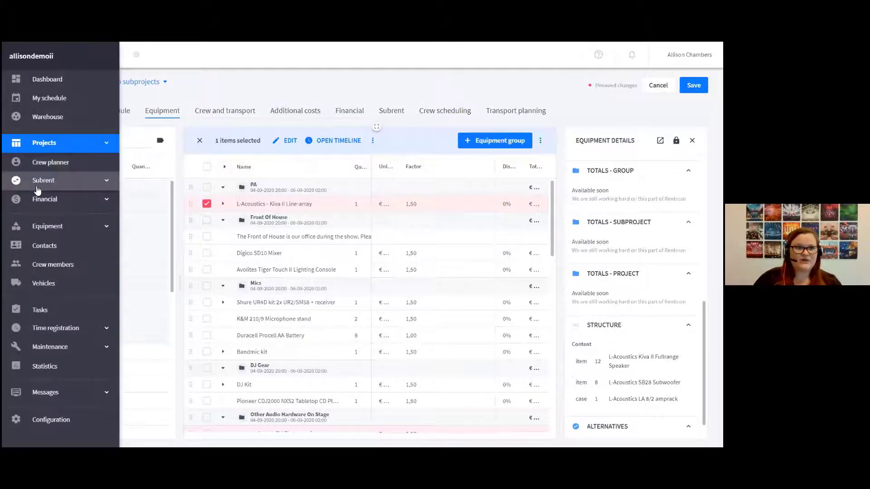
# Open the overview of equipment shortages and set its period to 26 August through 30 September 2020
pyautogui.click(38, 184)
pyautogui.click(48, 200)
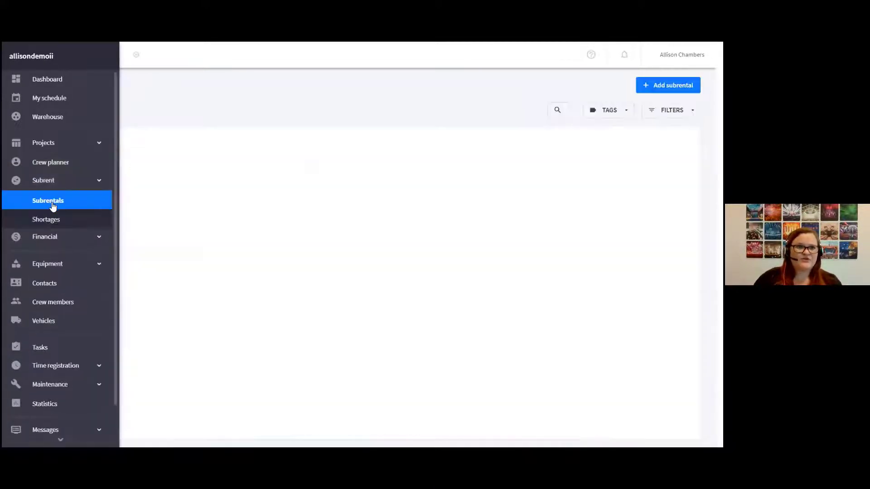
pyautogui.click(52, 220)
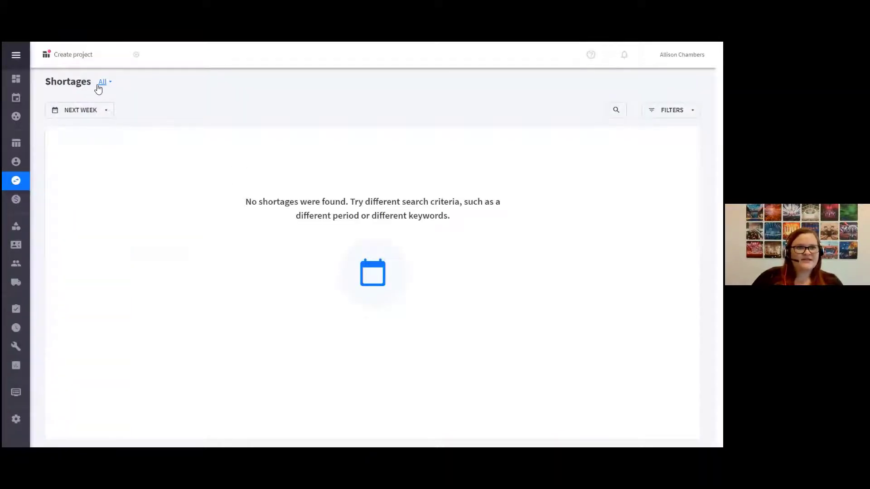
pyautogui.click(101, 110)
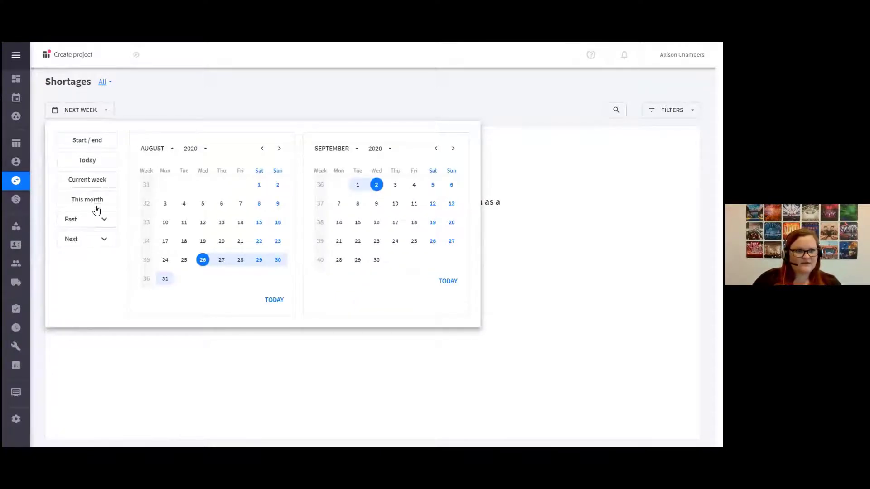
pyautogui.click(376, 259)
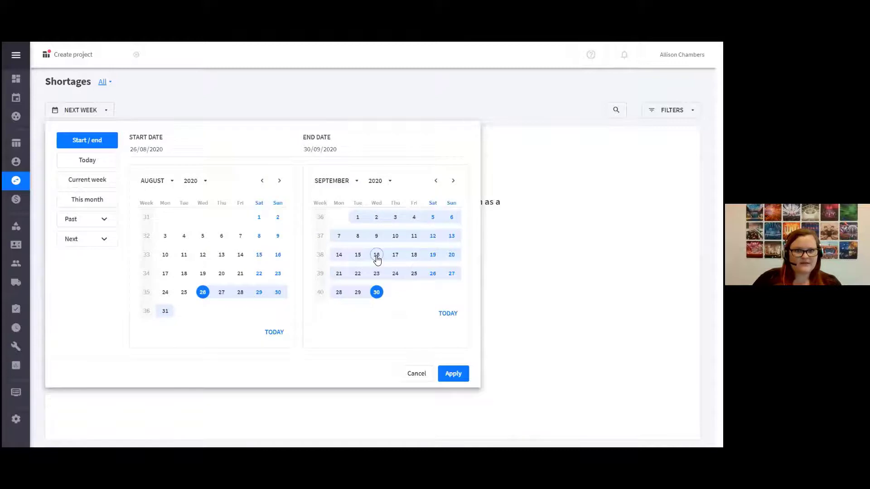
pyautogui.click(456, 375)
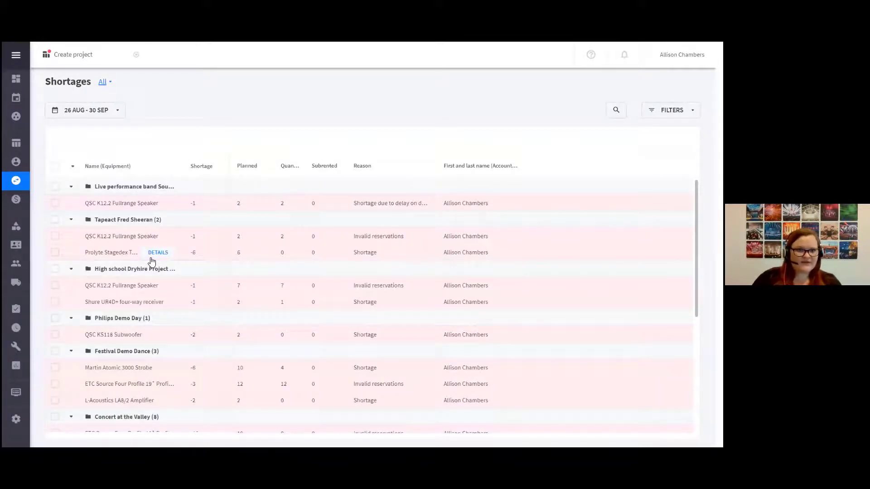
# Select the shortages of the Live performance band, Tapeact and High school Dryhire projects and create a new subrental, removing their invalid reservations
pyautogui.scroll(-3, 179, 305)
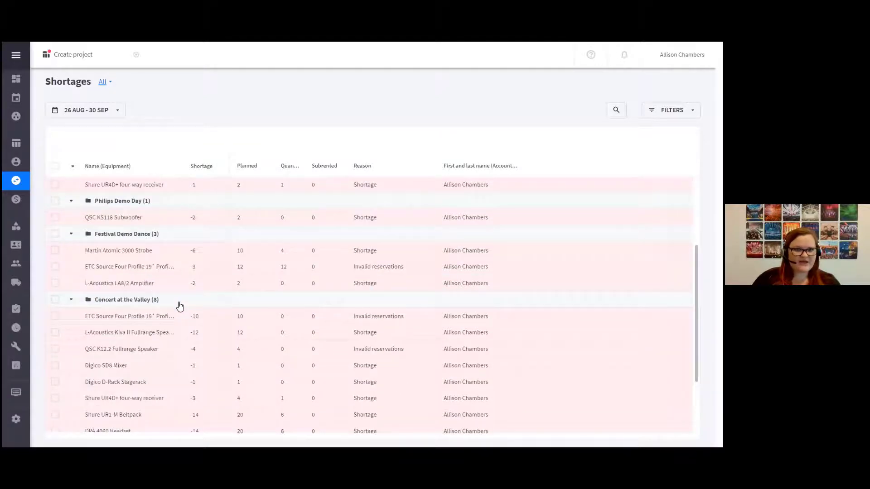
pyautogui.scroll(3, 179, 306)
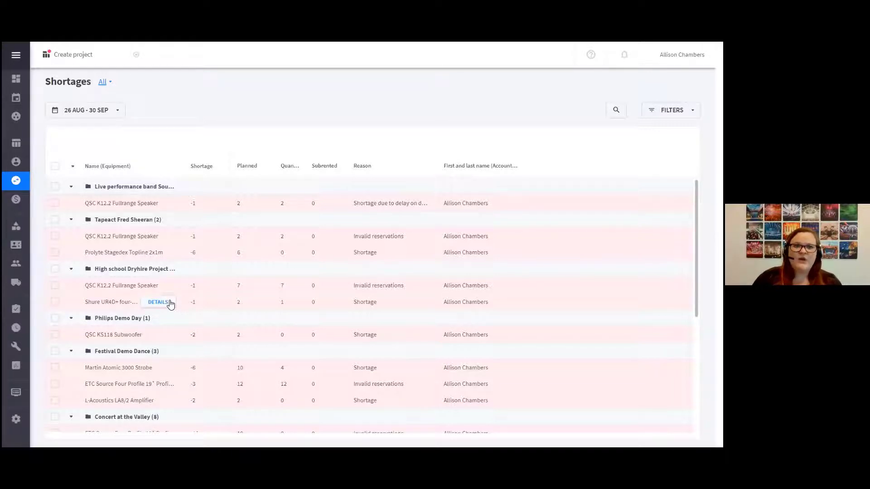
pyautogui.moveTo(36, 247)
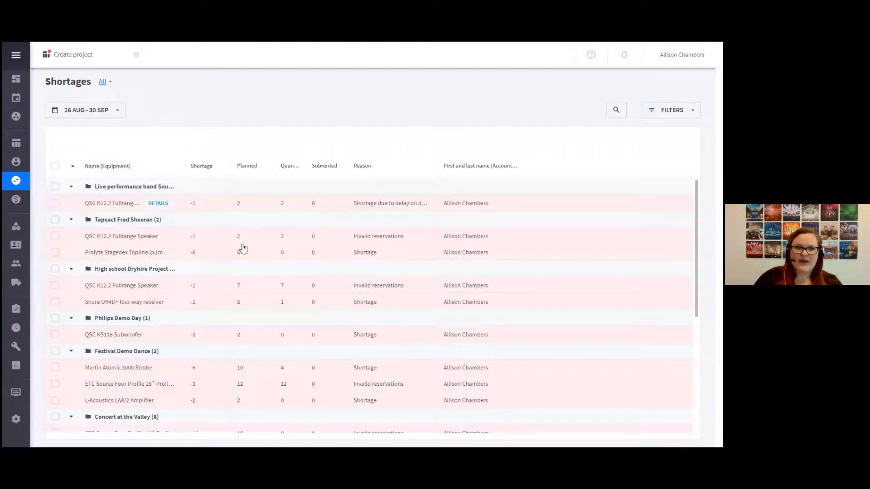
pyautogui.click(55, 187)
pyautogui.click(55, 220)
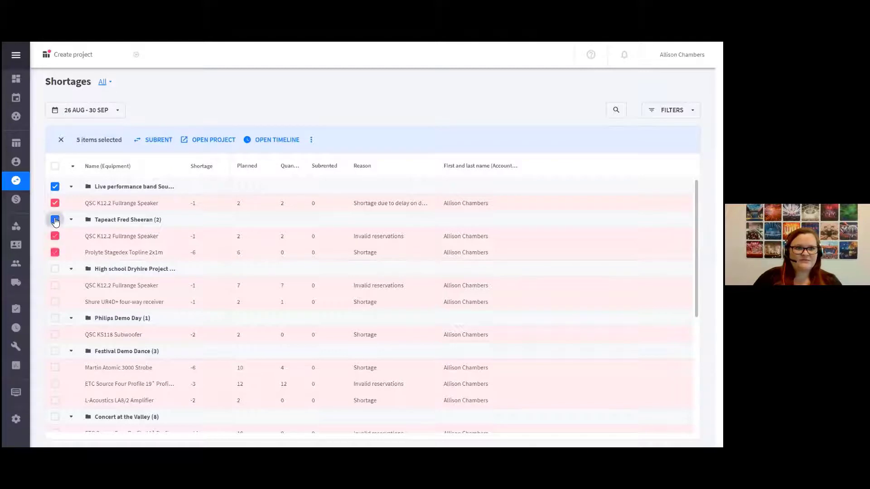
pyautogui.click(55, 269)
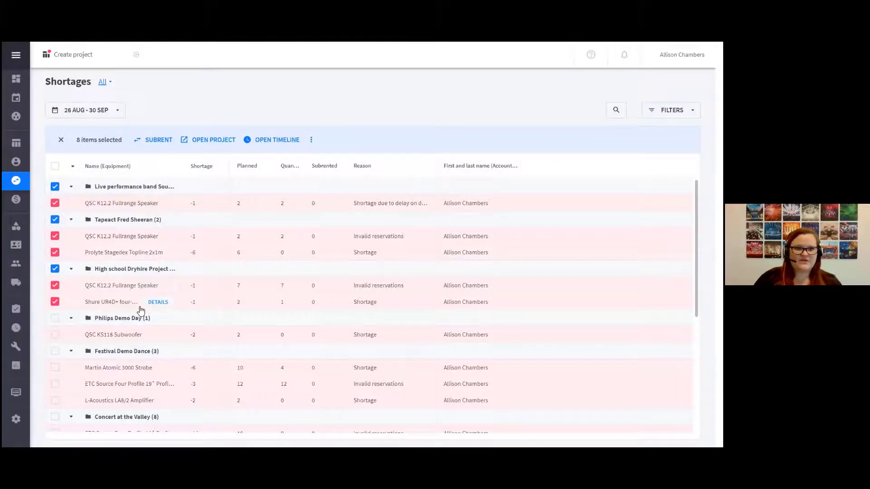
pyautogui.click(156, 144)
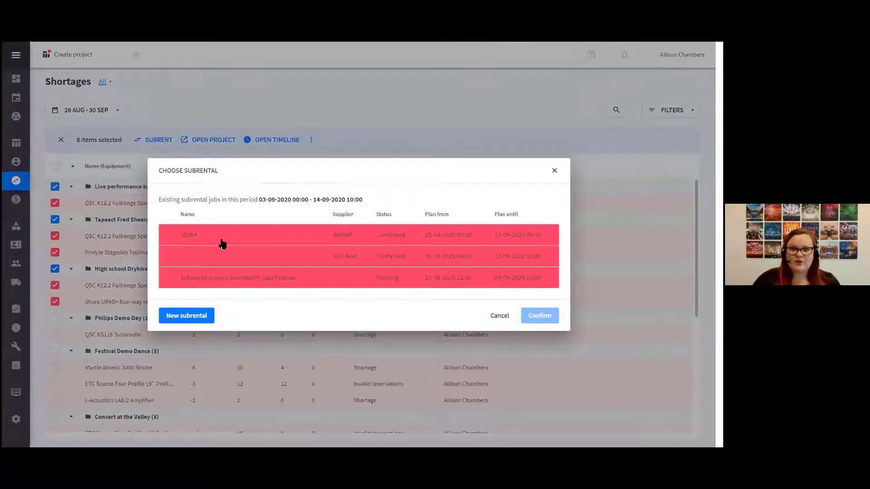
pyautogui.click(192, 319)
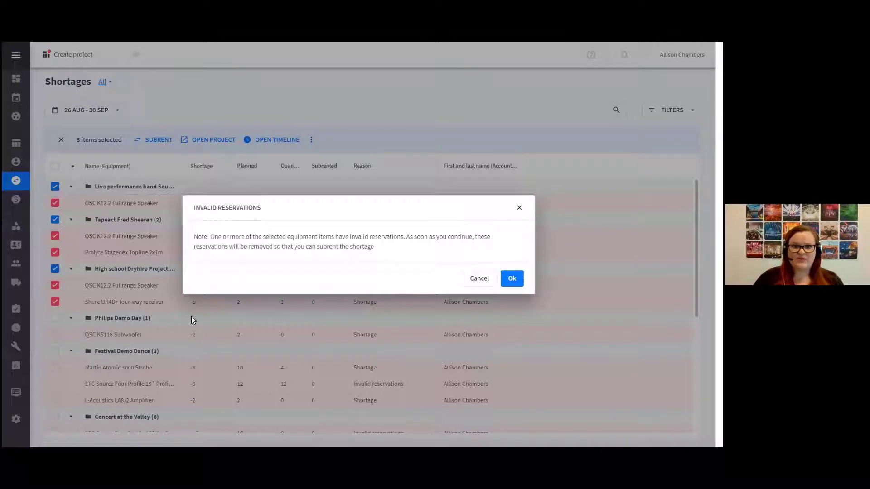
pyautogui.click(512, 280)
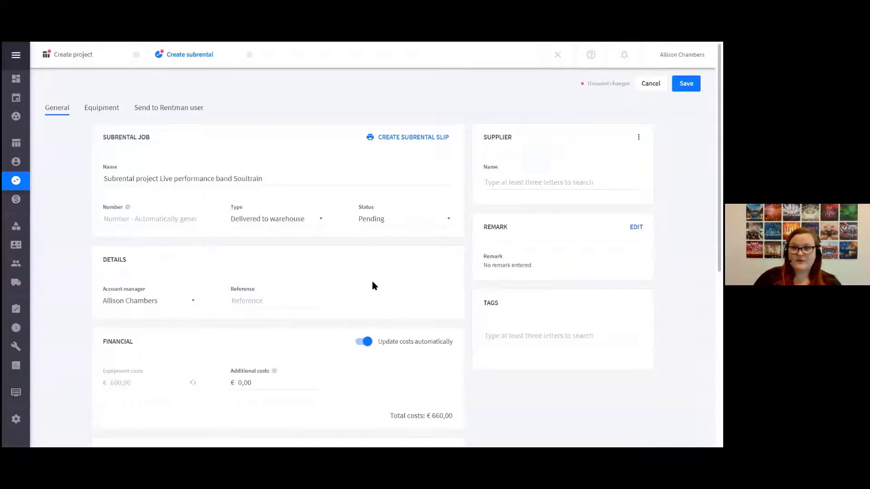
# Review the new subrental's general details, delivery type options, costs and time schedule, keeping the status at Pending
pyautogui.scroll(-1, 319, 334)
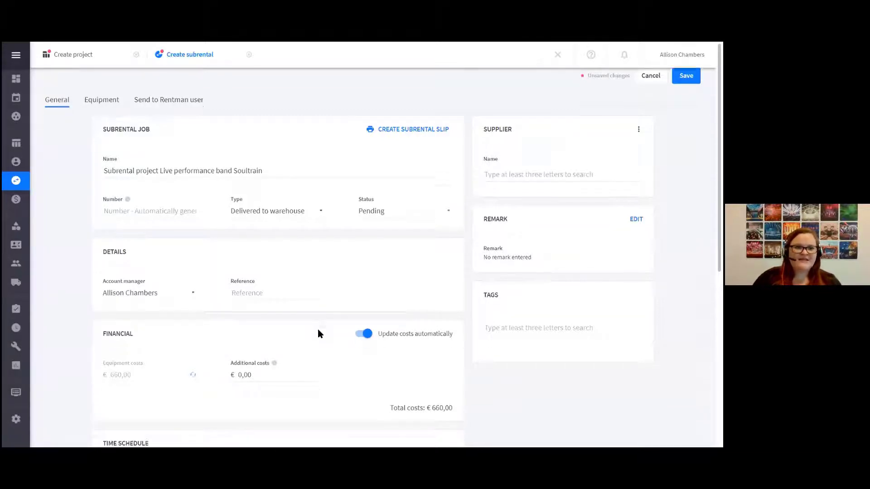
pyautogui.scroll(-2, 319, 332)
pyautogui.scroll(2, 319, 332)
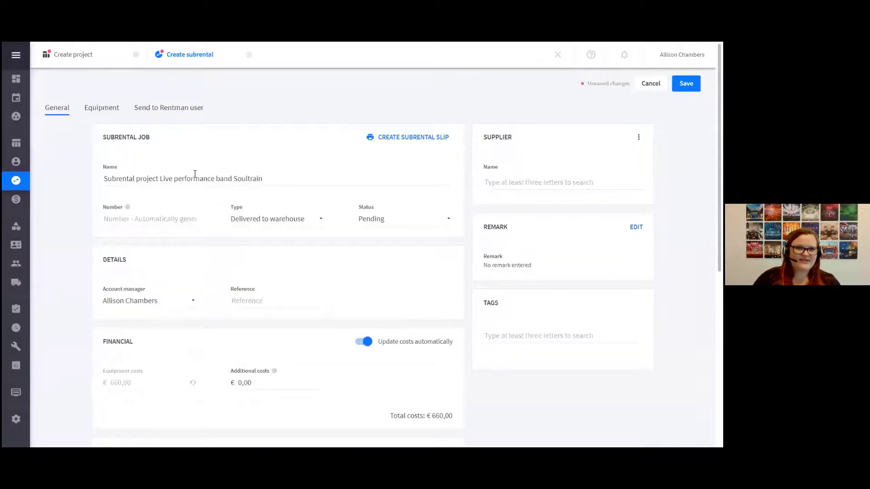
pyautogui.click(278, 224)
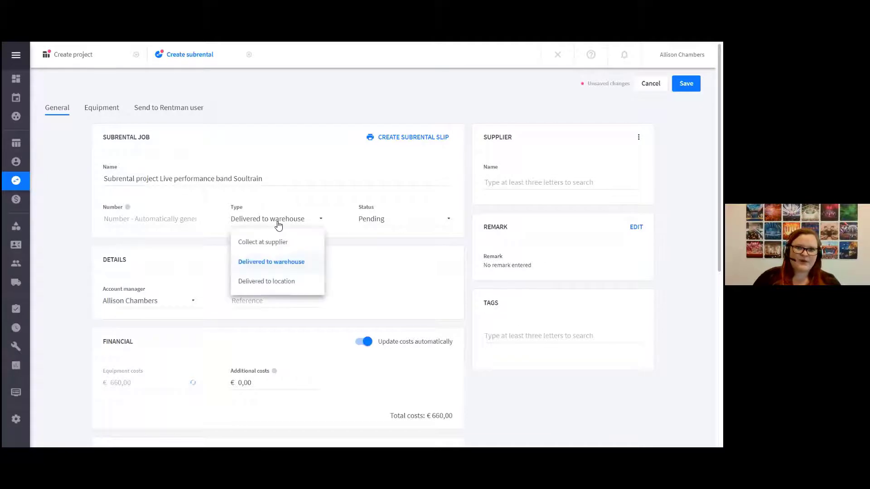
pyautogui.click(278, 225)
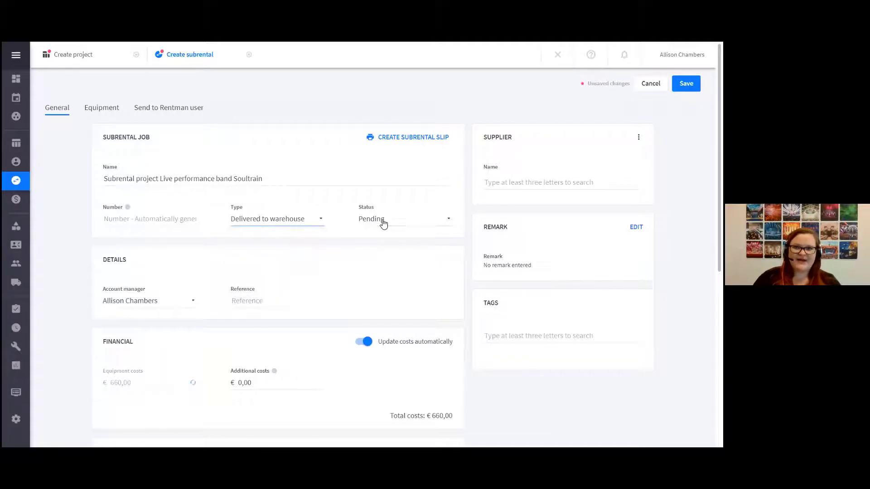
pyautogui.click(383, 223)
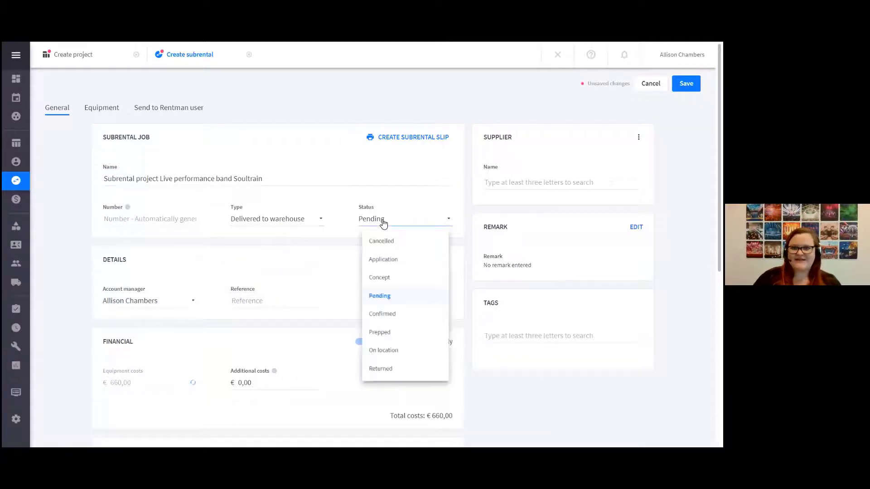
pyautogui.click(384, 299)
pyautogui.scroll(-1, 285, 323)
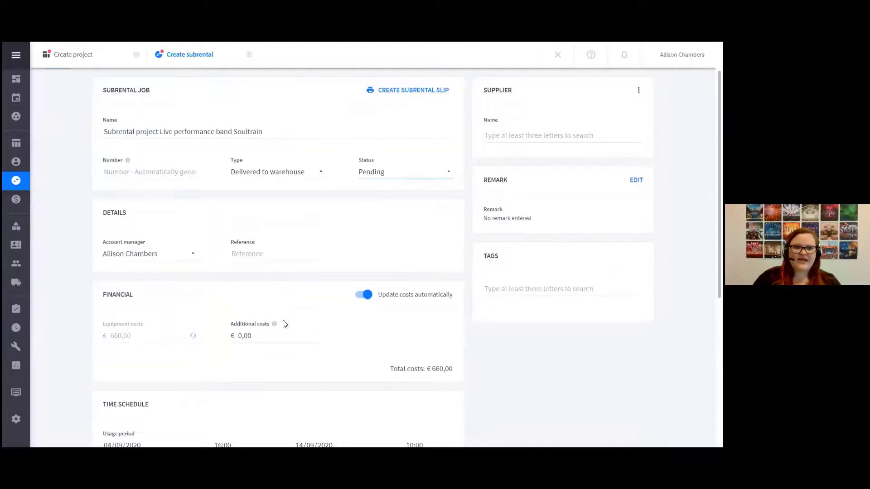
pyautogui.scroll(-2, 285, 324)
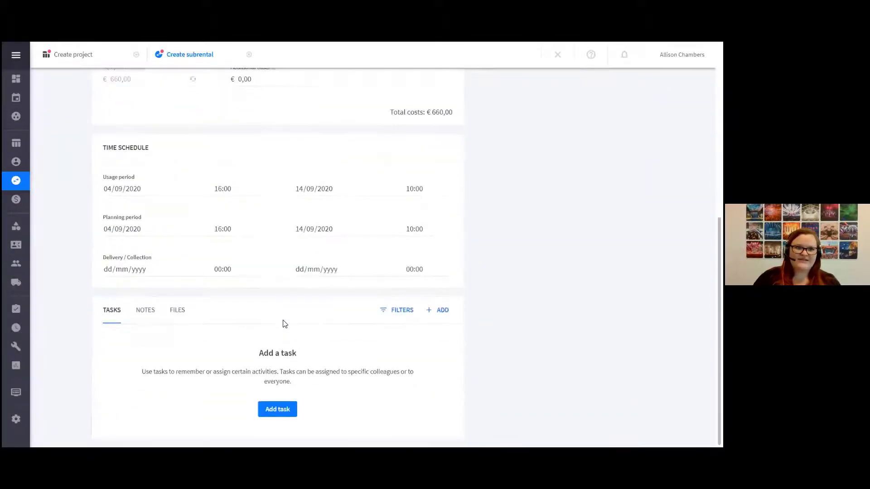
pyautogui.scroll(6, 296, 335)
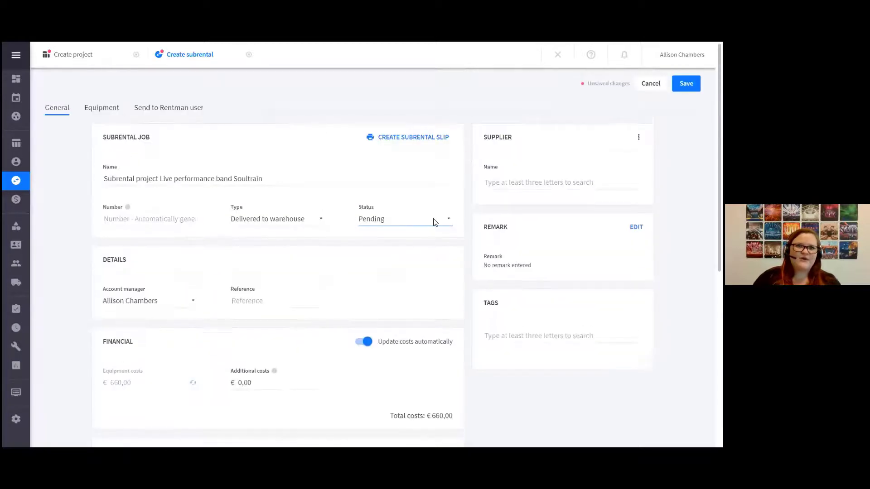
# Set Rentman B.V. as the subrental's supplier and replace the equipment prices with the supplier's prices
pyautogui.click(526, 177)
pyautogui.write('rentman')
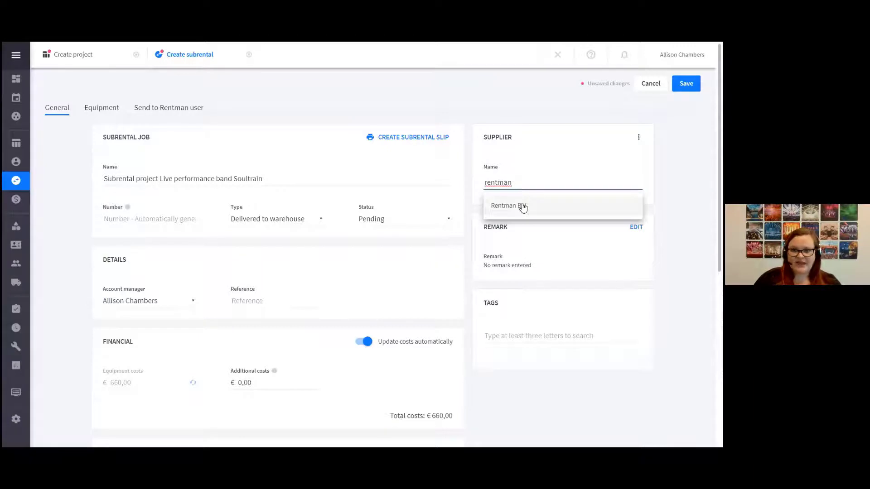
pyautogui.click(521, 205)
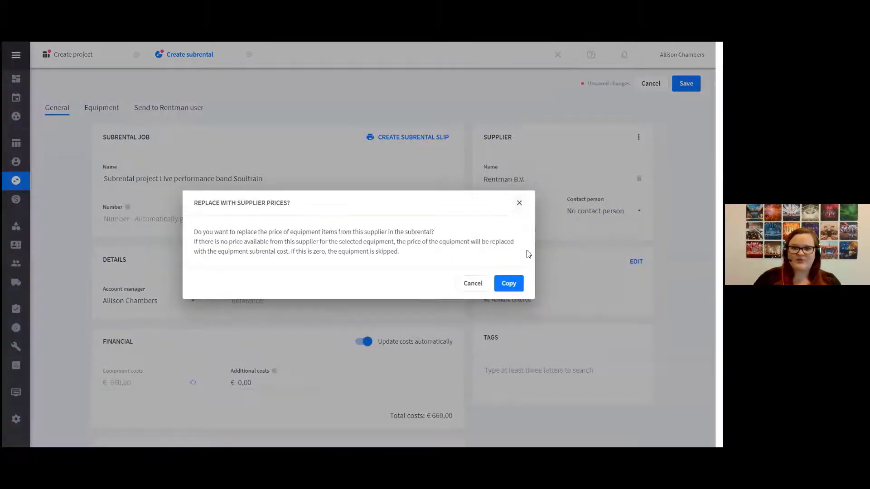
pyautogui.click(509, 284)
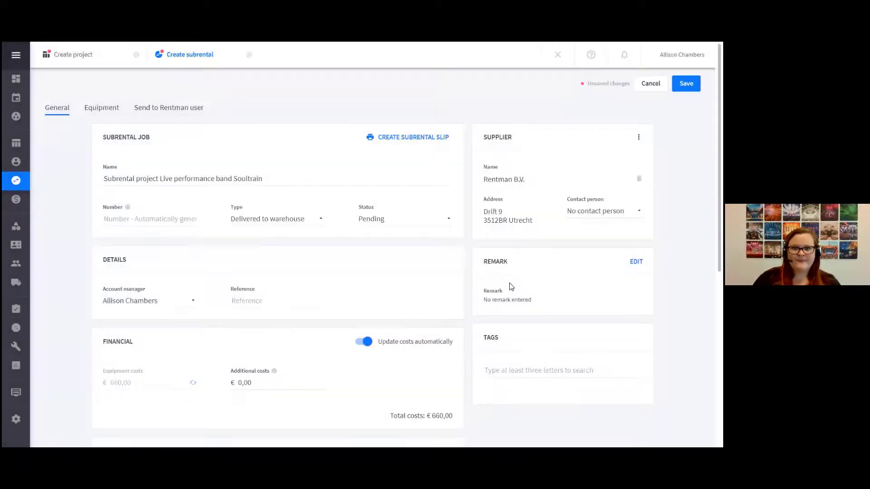
# Review the subrental's equipment list and the options for sending the request to another Rentman user, and return to its general details
pyautogui.click(115, 110)
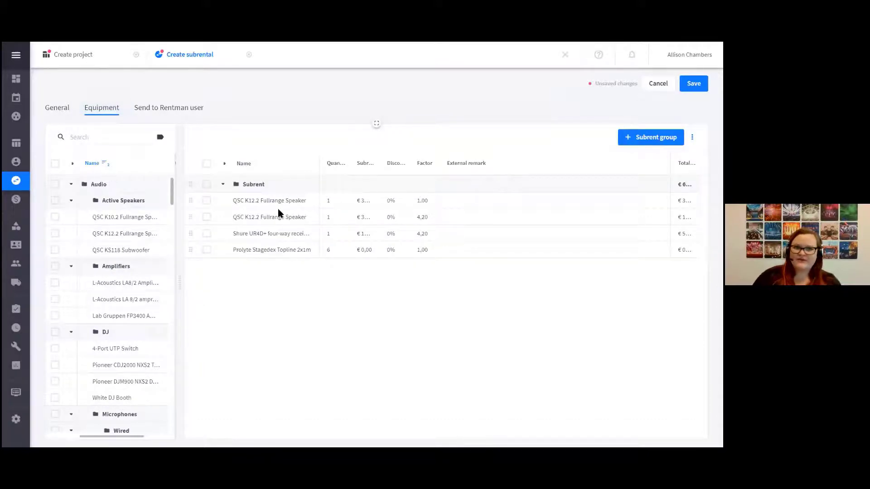
pyautogui.click(176, 108)
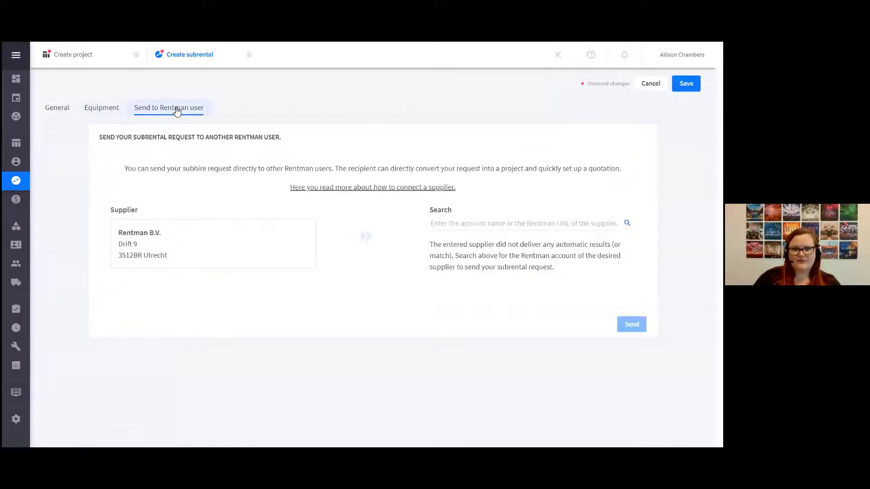
pyautogui.click(59, 110)
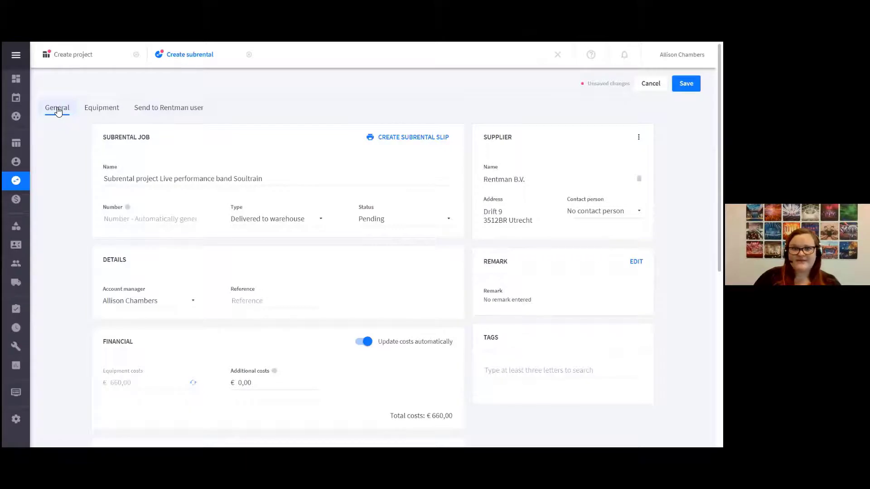
# Generate the subrental slip with the Standaard template and default letterhead, check its e-mail form without sending, and close the slip
pyautogui.click(420, 144)
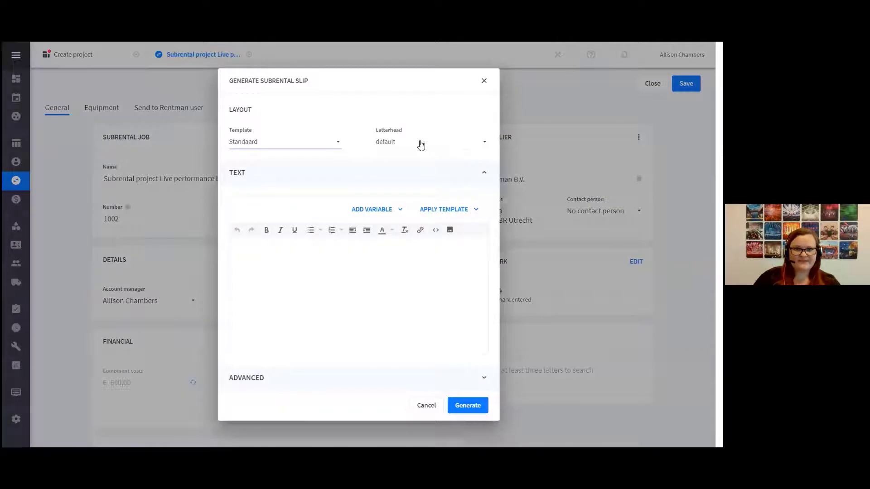
pyautogui.click(471, 406)
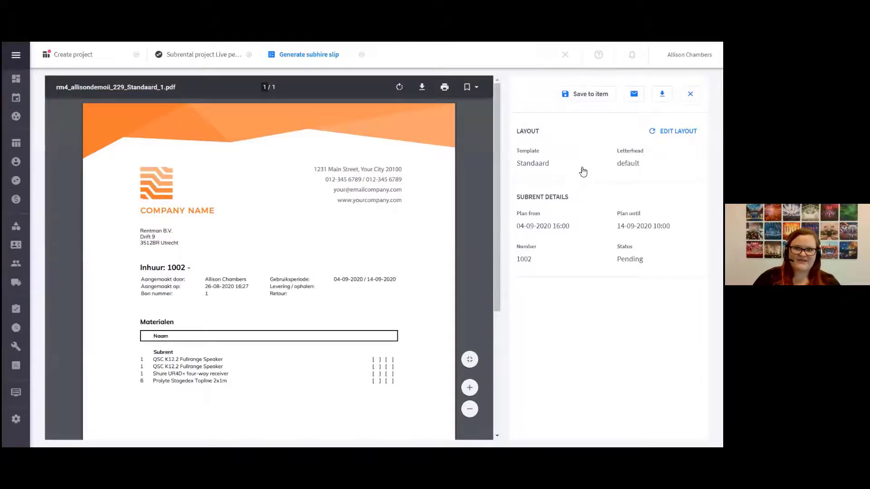
pyautogui.click(634, 94)
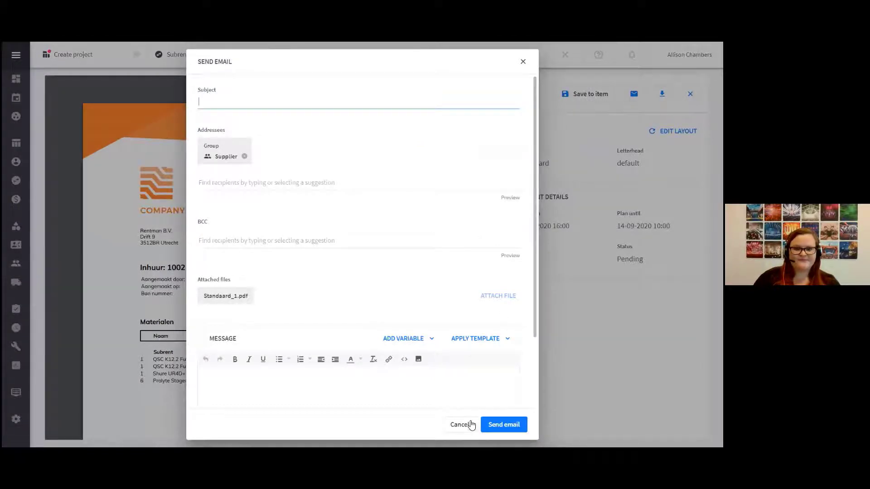
pyautogui.click(467, 427)
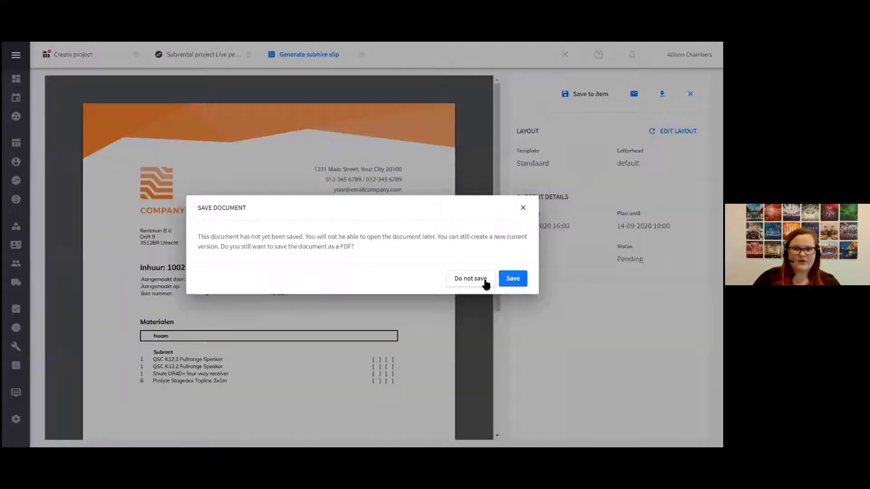
pyautogui.click(483, 280)
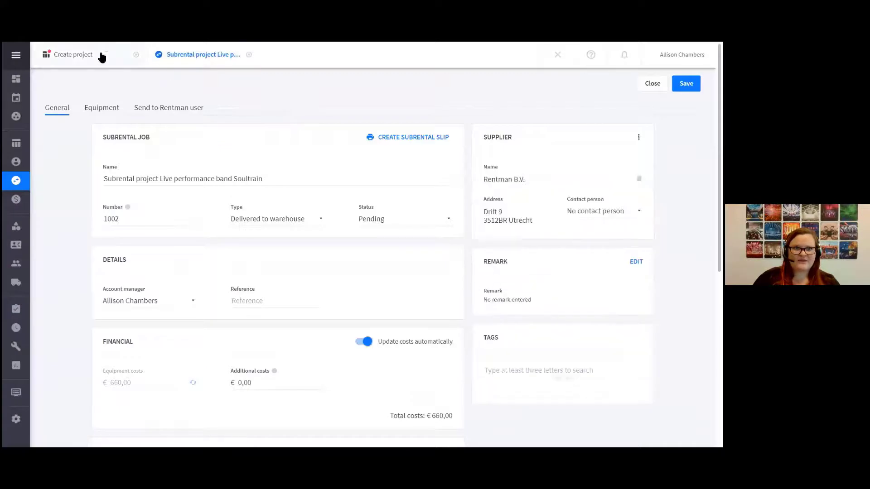
# Examine the Music Festival project's equipment shortages, including the contents of the L-Acoustics Kiva II Line-array set and the LA 8/2 amprack's details
pyautogui.click(100, 55)
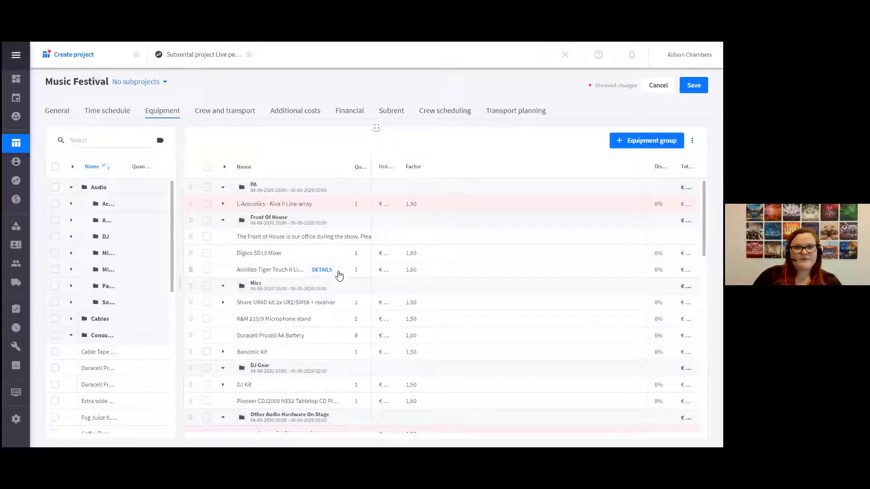
pyautogui.scroll(-1, 339, 275)
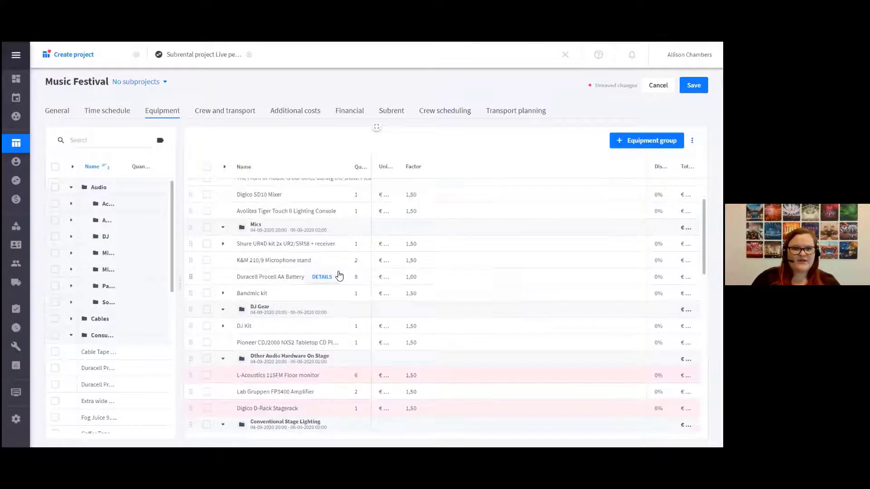
pyautogui.scroll(-1, 339, 275)
pyautogui.scroll(2, 339, 275)
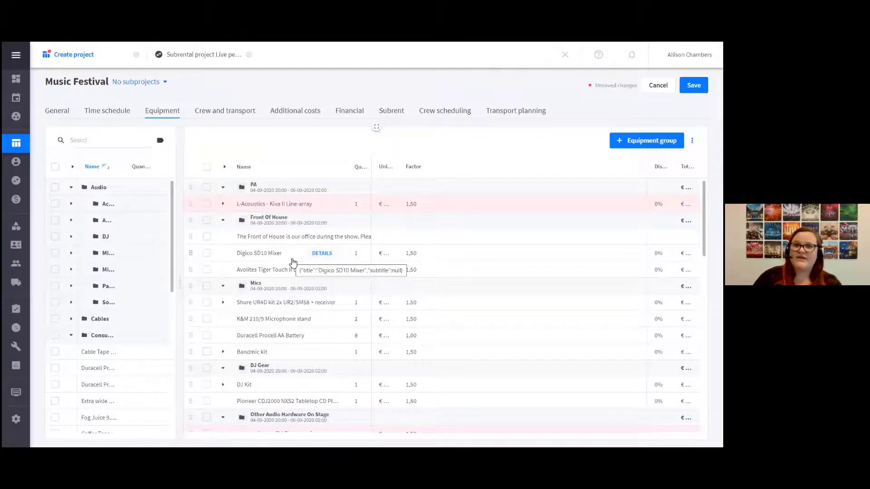
pyautogui.click(223, 205)
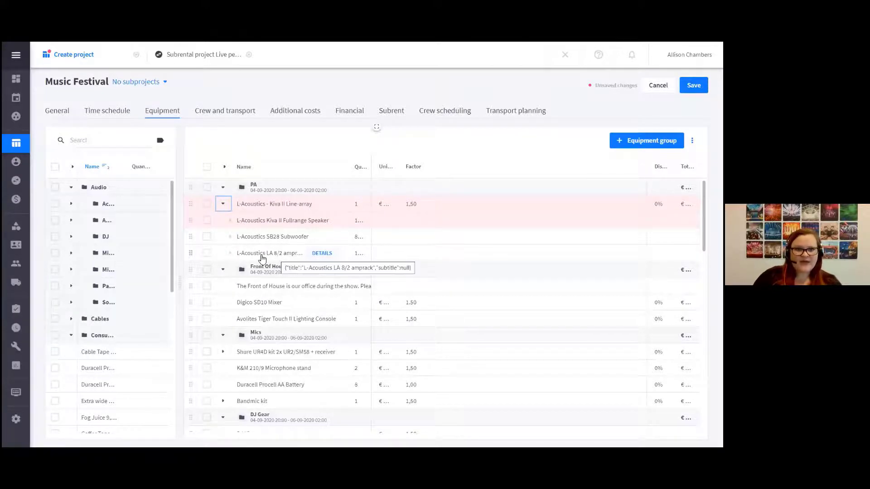
pyautogui.click(322, 258)
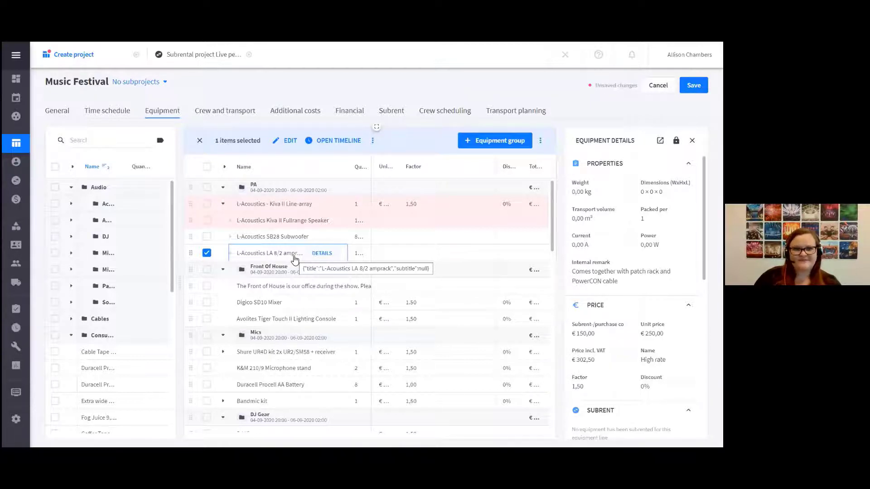
pyautogui.scroll(-3, 219, 346)
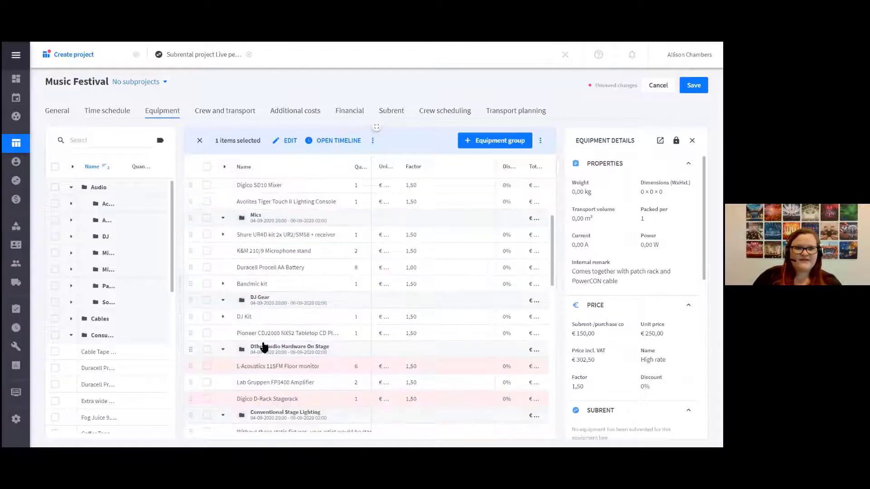
pyautogui.scroll(3, 263, 347)
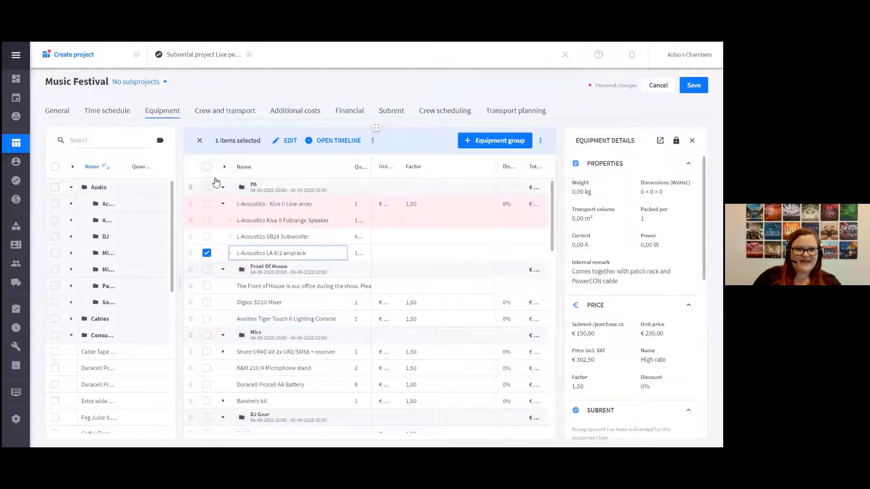
# Add a QSC K12.2 Fullrange Speaker with the K&M 21435 Speaker Stand accessory to the PA group and save the project
pyautogui.click(207, 187)
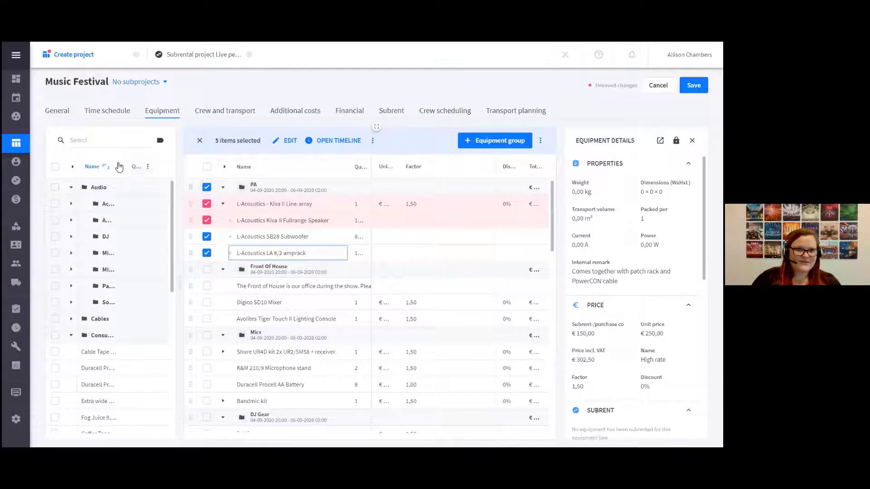
pyautogui.click(89, 147)
pyautogui.write('k12')
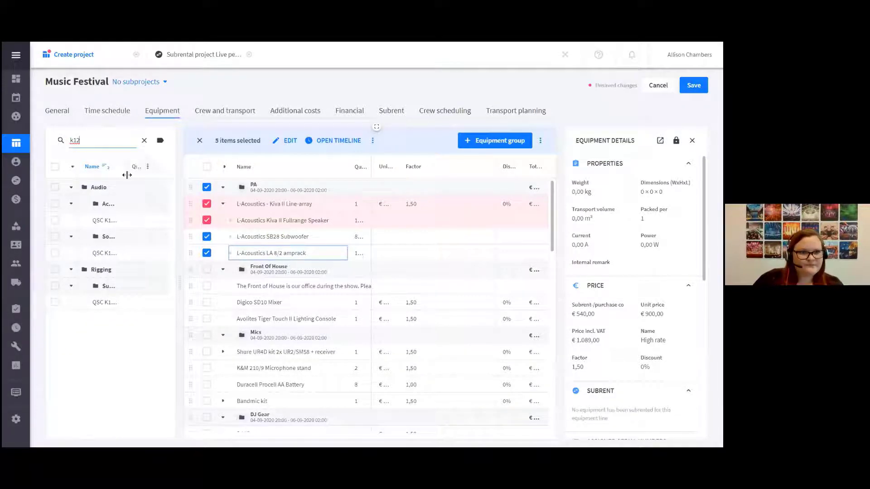
pyautogui.moveTo(126, 174); pyautogui.dragTo(145, 175)
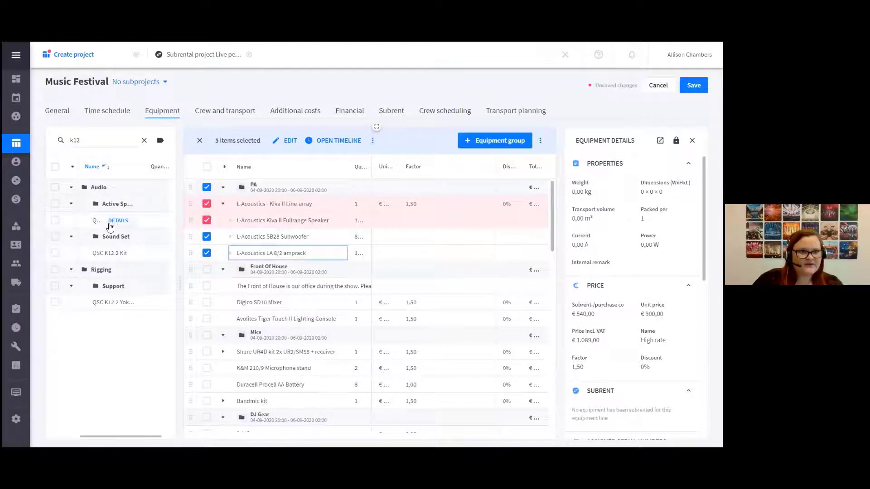
pyautogui.click(115, 221)
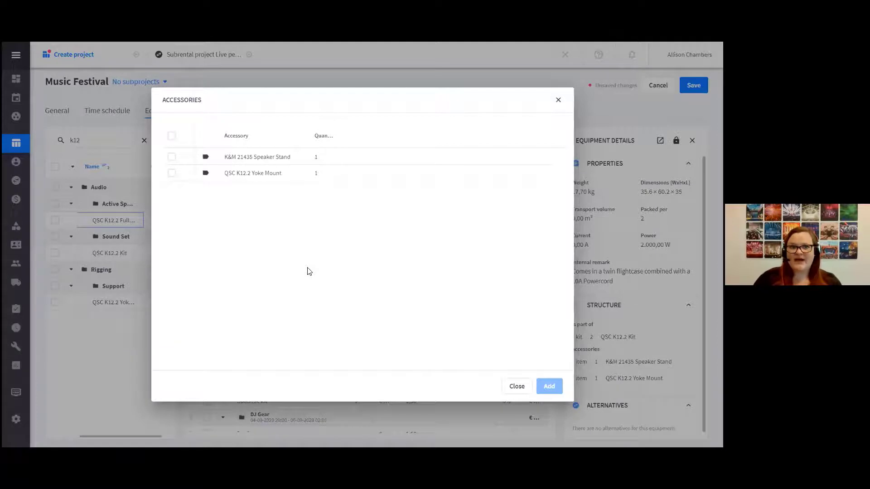
pyautogui.click(171, 157)
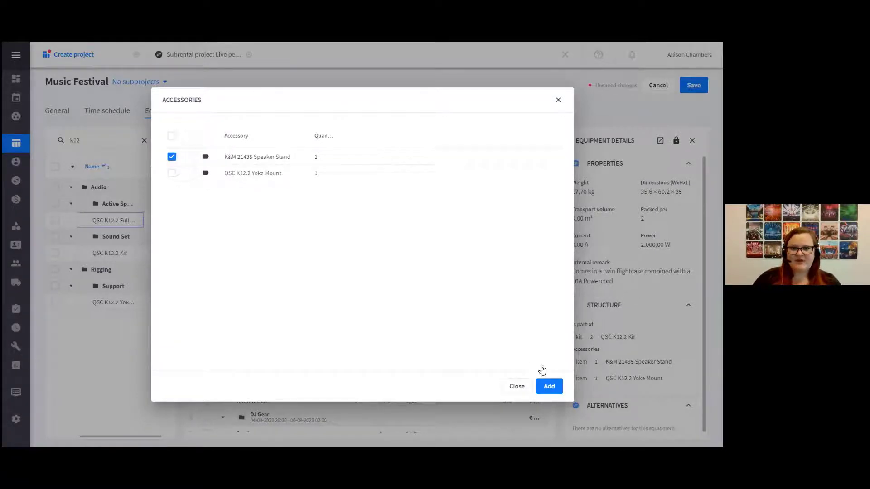
pyautogui.click(553, 389)
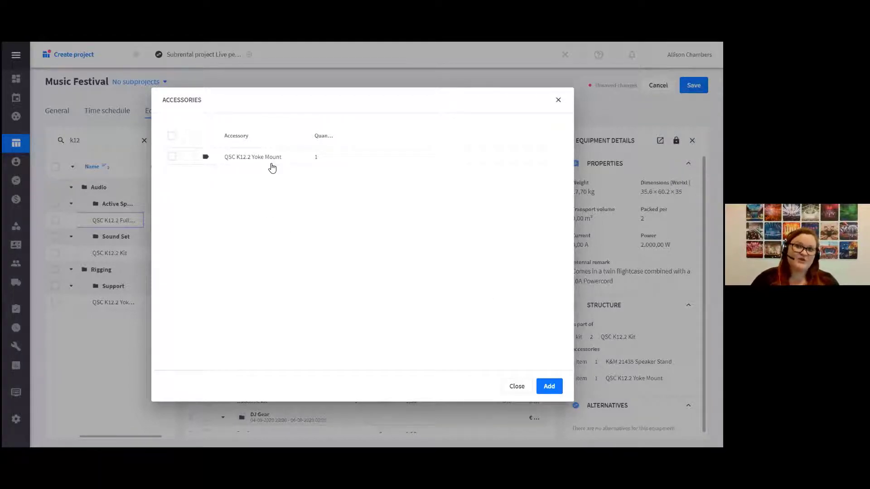
pyautogui.click(516, 387)
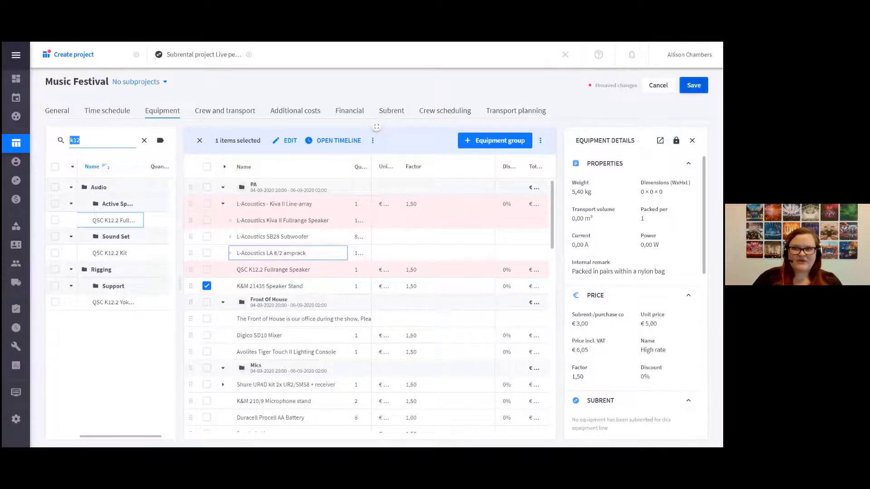
pyautogui.click(693, 86)
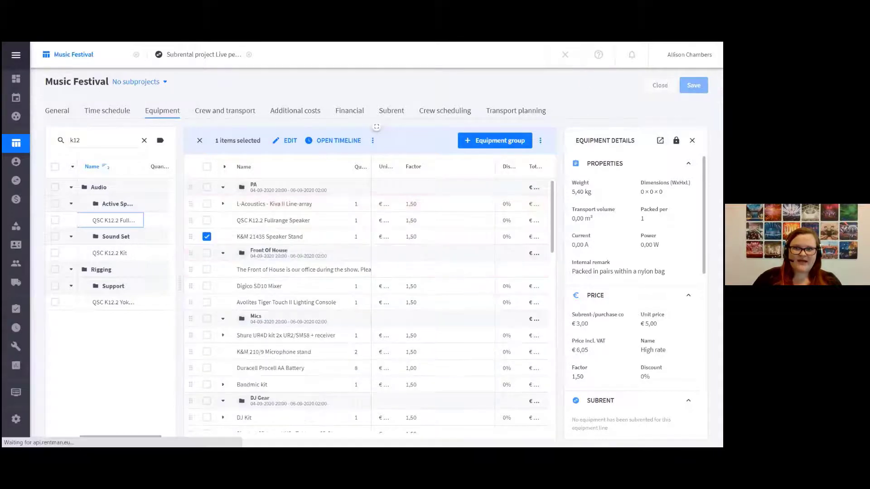
# Review the project's crew and transport functions and the default settings of the Sound technician (Fixed Rate) function
pyautogui.click(228, 115)
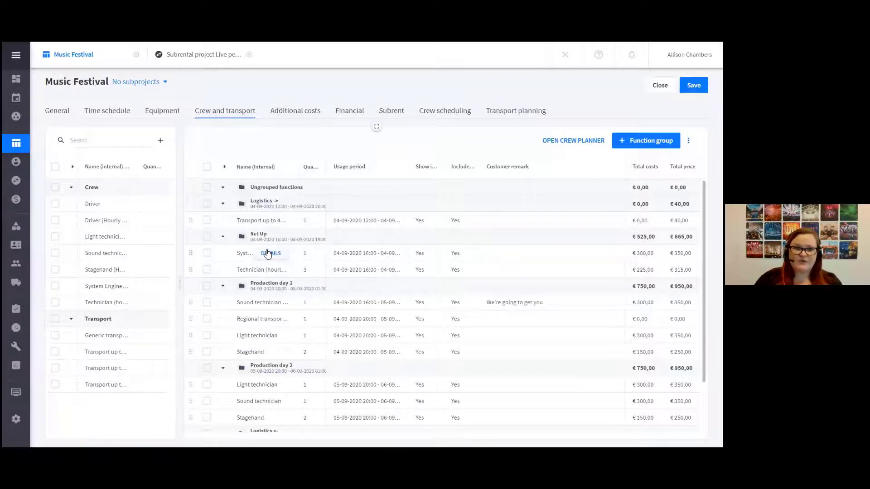
pyautogui.scroll(-3, 291, 389)
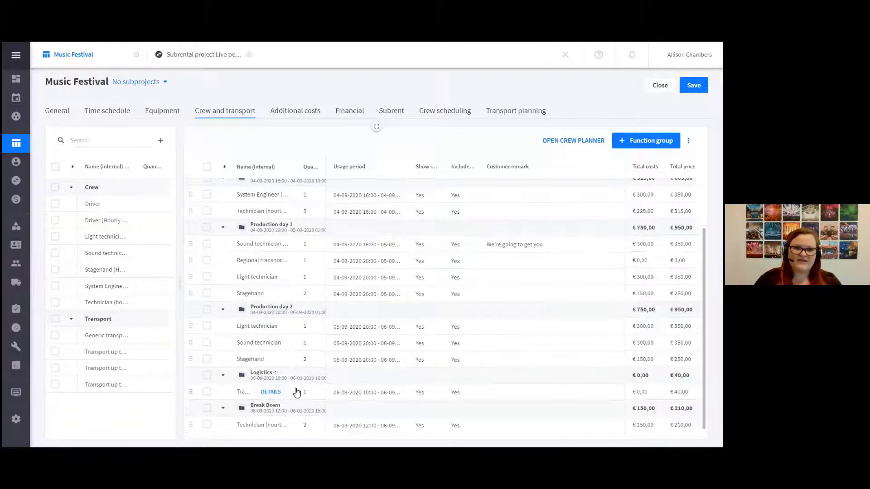
pyautogui.scroll(3, 267, 348)
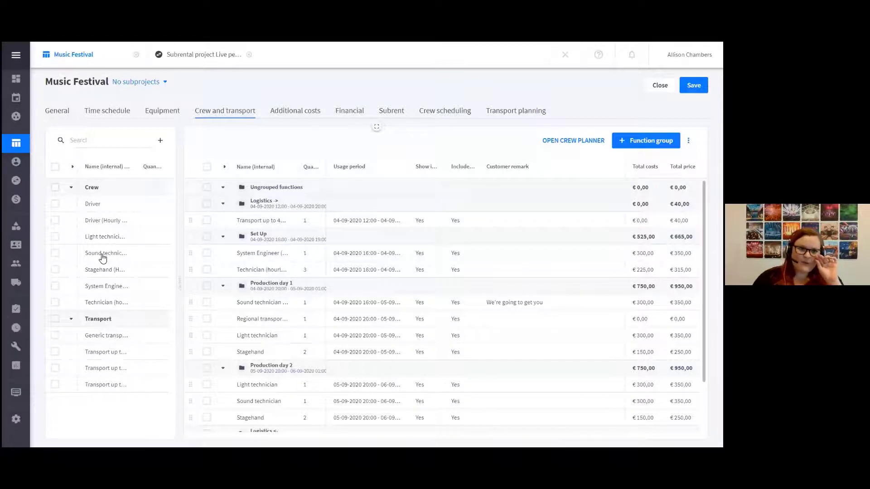
pyautogui.click(56, 256)
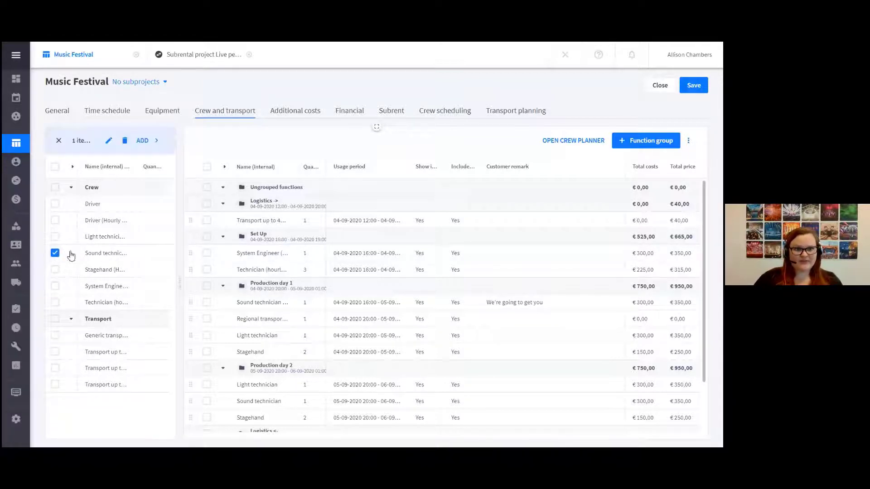
pyautogui.click(107, 141)
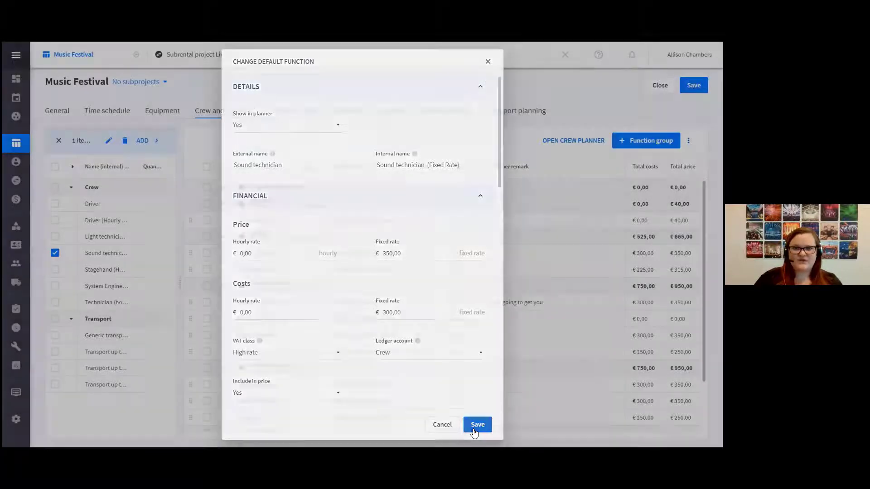
pyautogui.click(477, 425)
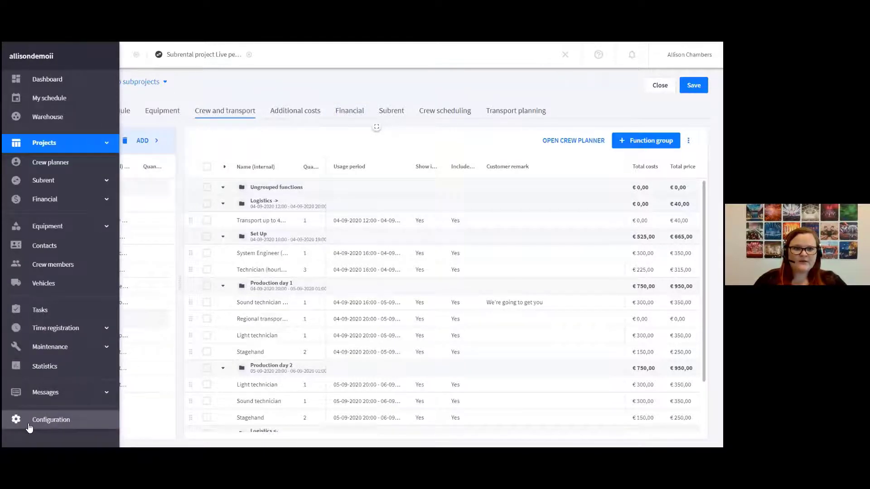
# Delete all existing document templates in the configuration's customer communication settings
pyautogui.click(63, 426)
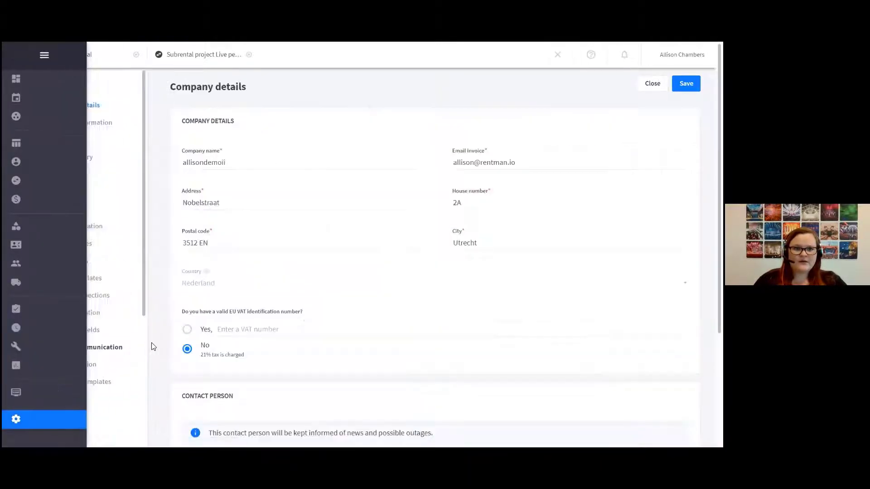
pyautogui.click(101, 385)
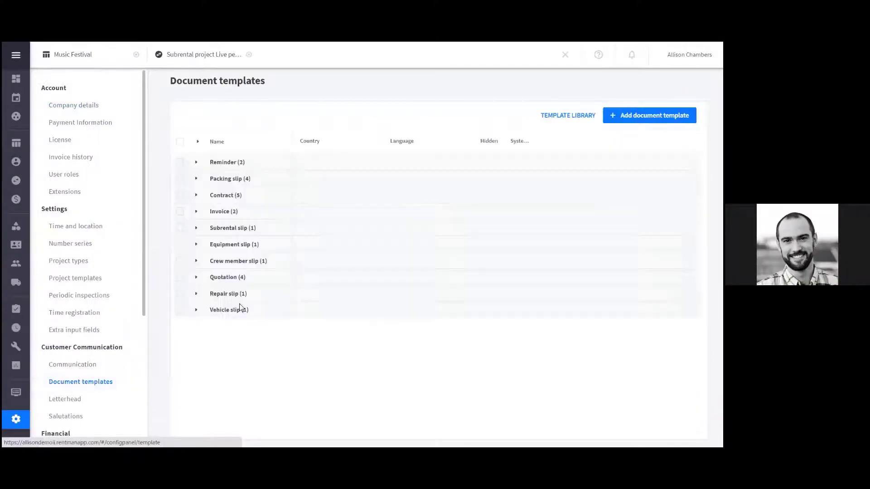
pyautogui.click(180, 141)
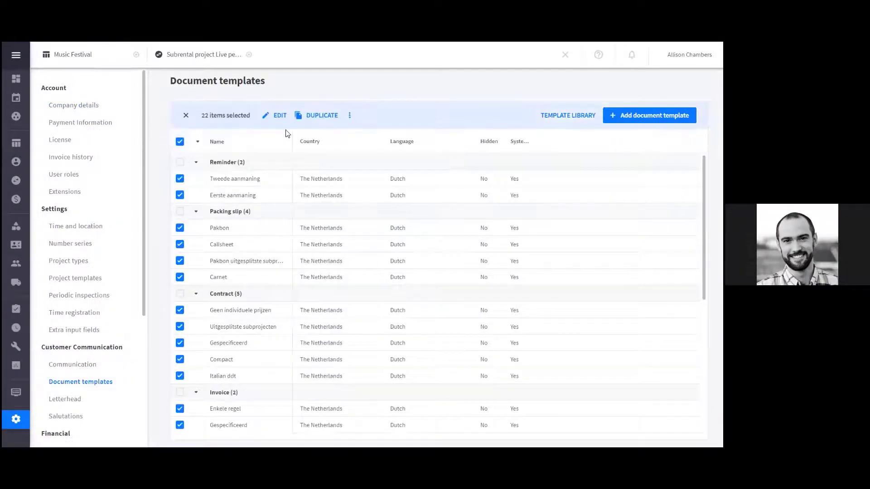
pyautogui.click(349, 116)
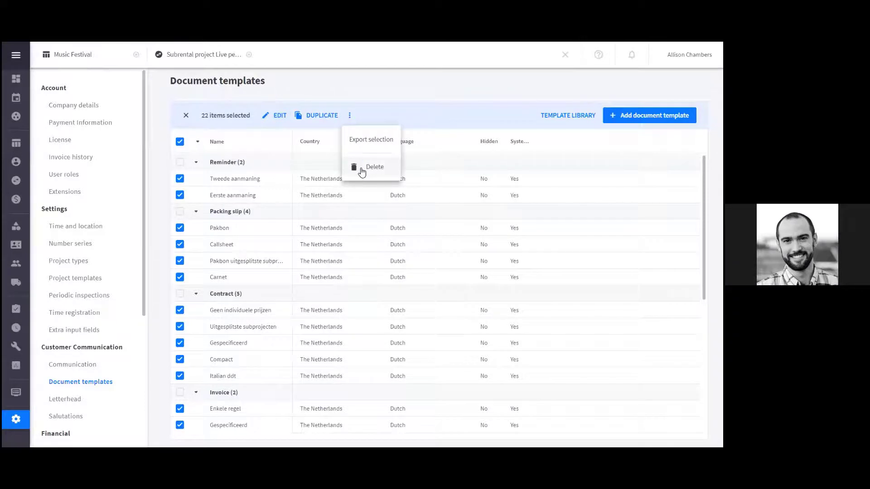
pyautogui.click(360, 166)
pyautogui.click(515, 385)
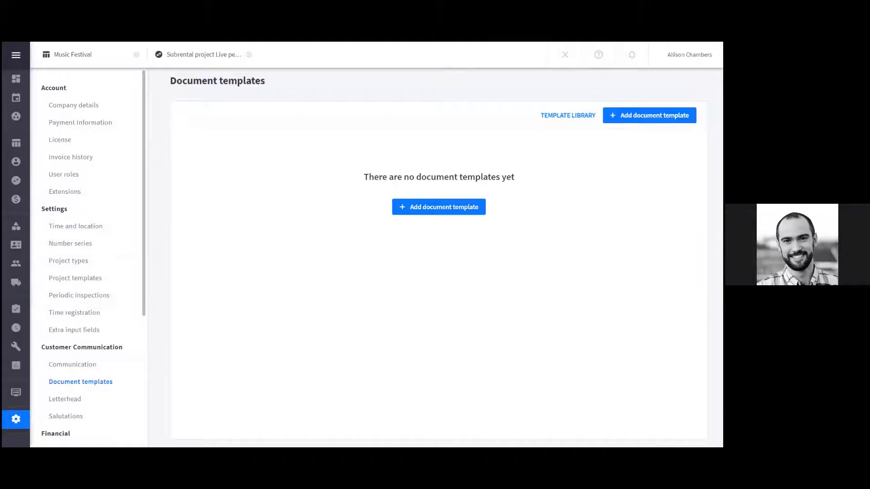
# Add all English (American) document templates from the template library
pyautogui.click(579, 114)
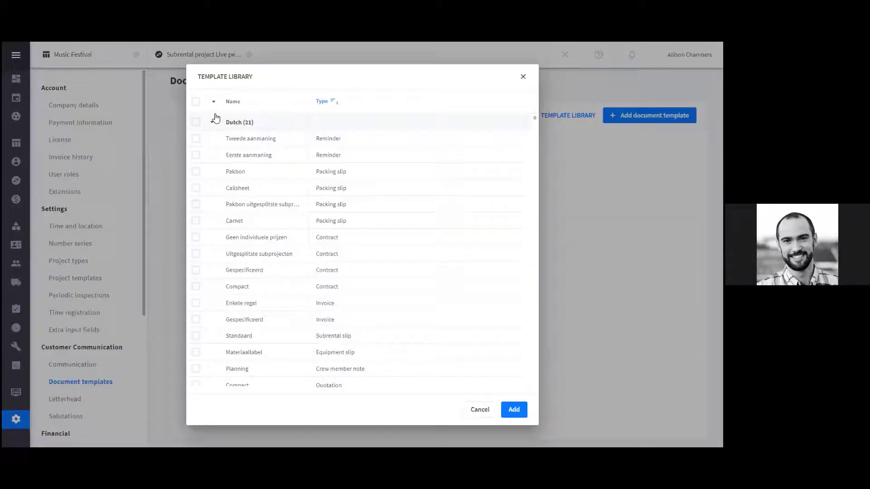
pyautogui.click(213, 121)
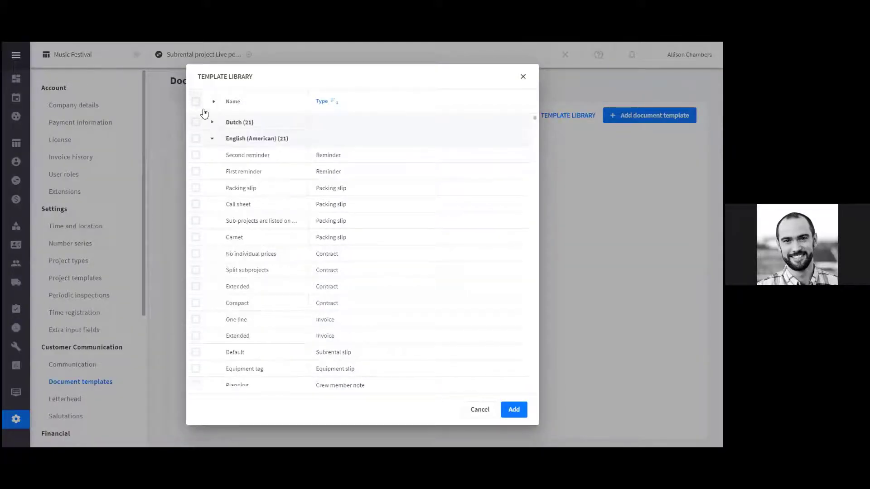
pyautogui.click(196, 139)
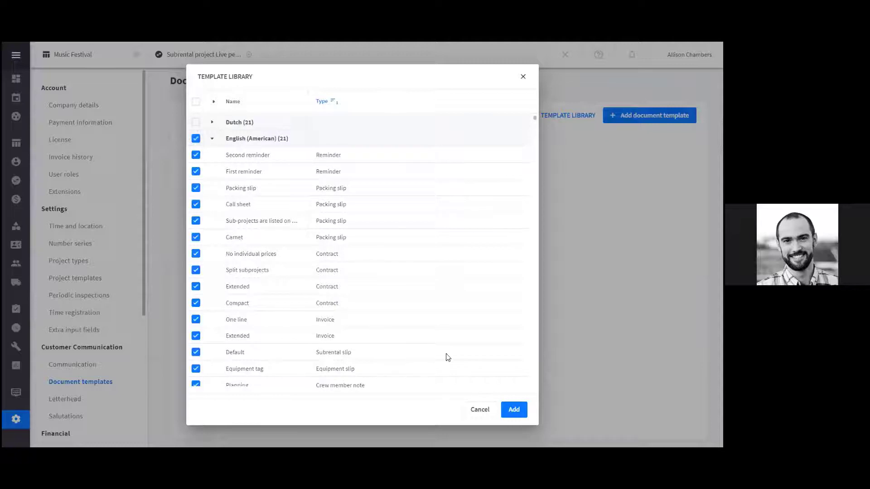
pyautogui.click(521, 411)
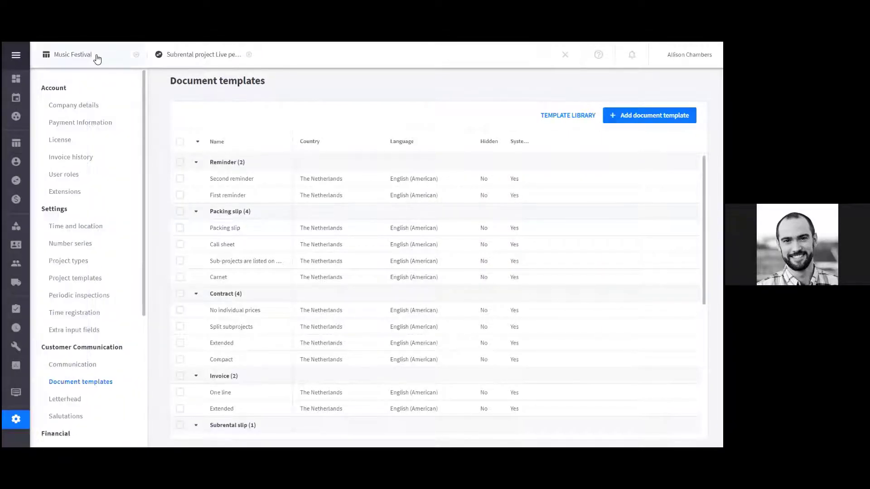
# Return to the Music Festival project and examine its estimated, planned and actual costs in the financial overview, including the estimated rental costs
pyautogui.click(97, 58)
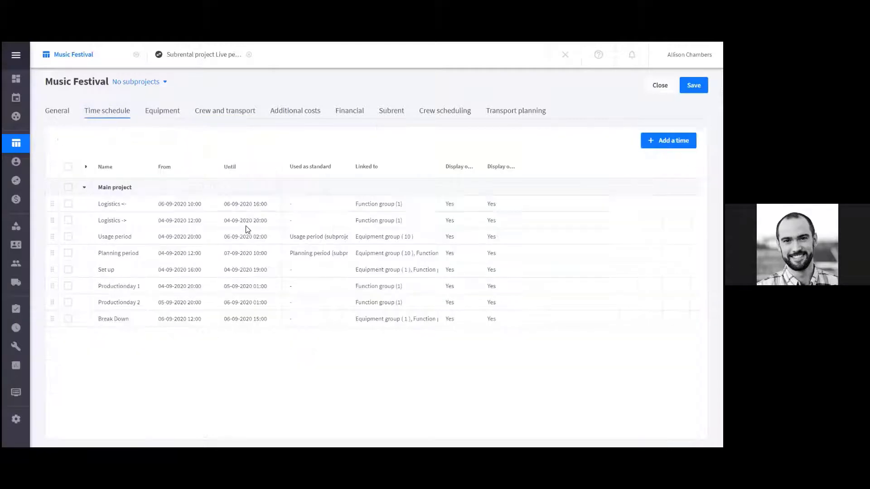
pyautogui.click(50, 207)
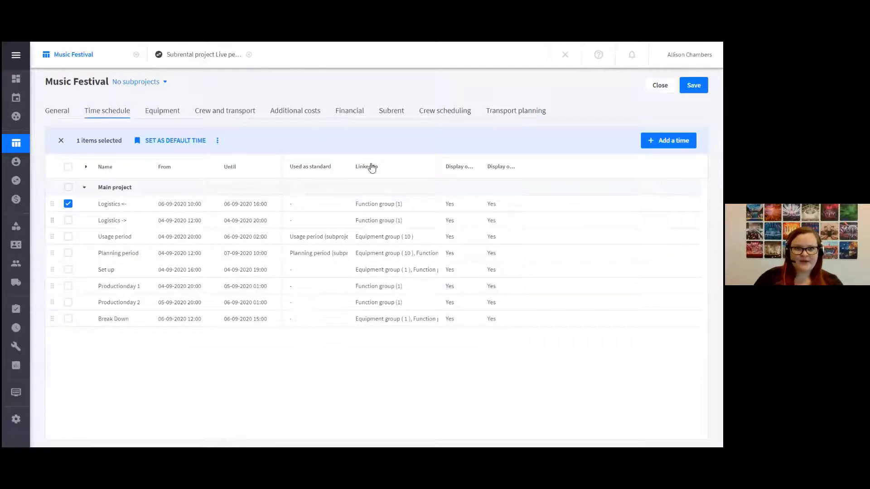
pyautogui.click(350, 112)
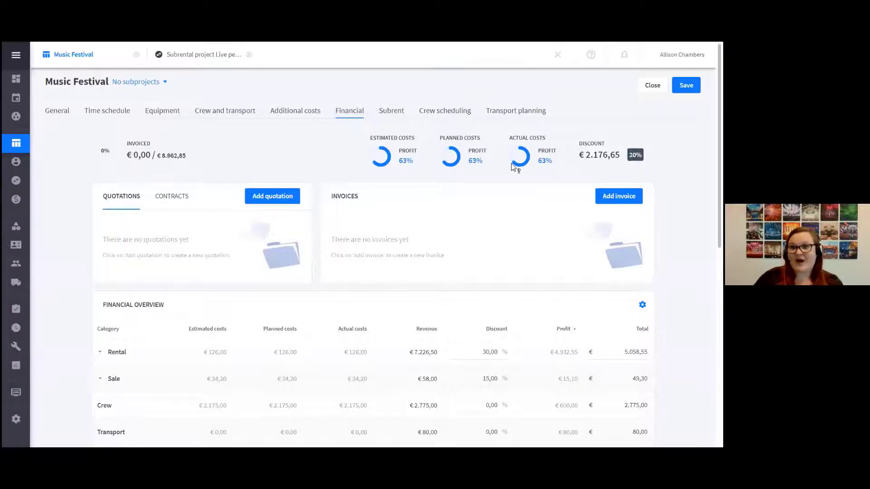
pyautogui.moveTo(460, 166)
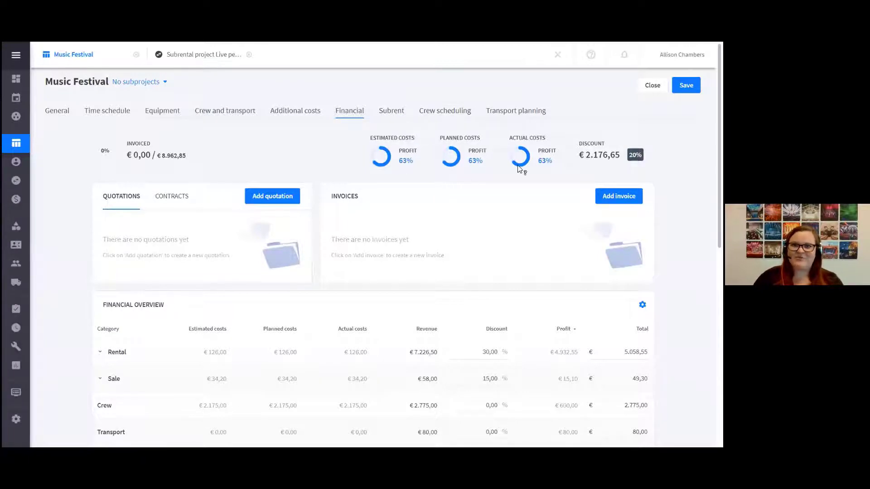
pyautogui.moveTo(519, 169)
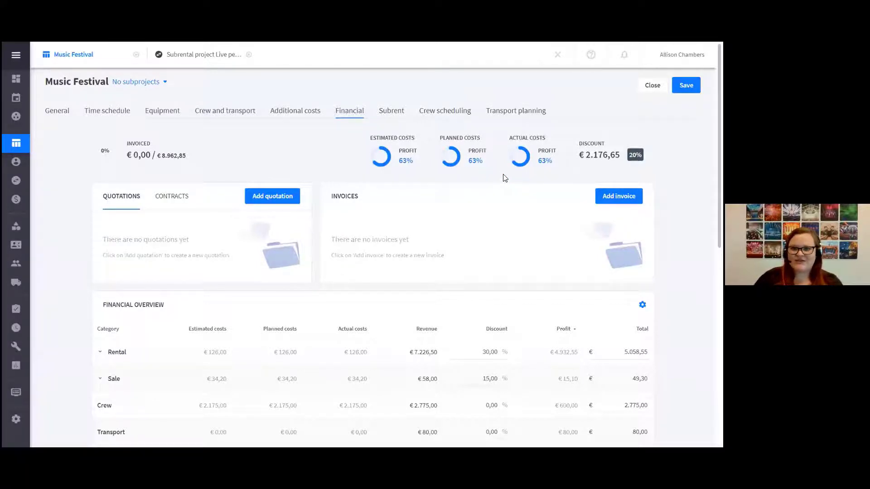
pyautogui.scroll(-1, 500, 176)
pyautogui.scroll(-1, 500, 175)
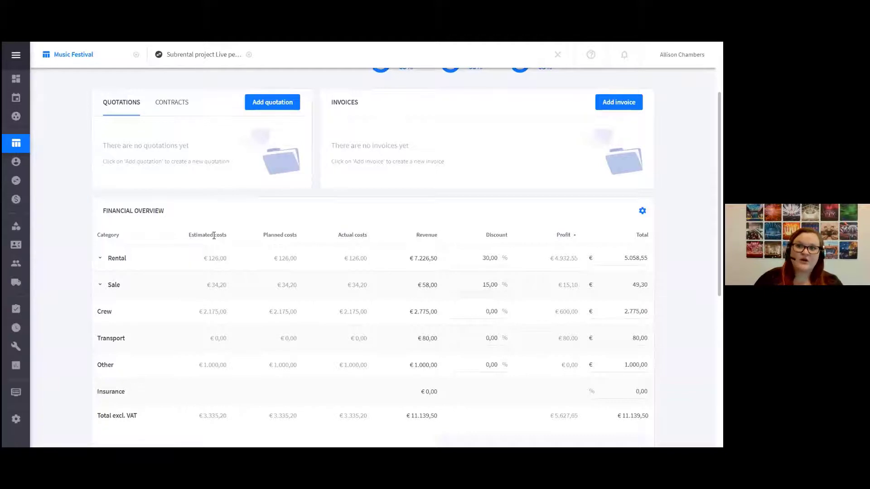
pyautogui.moveTo(222, 264)
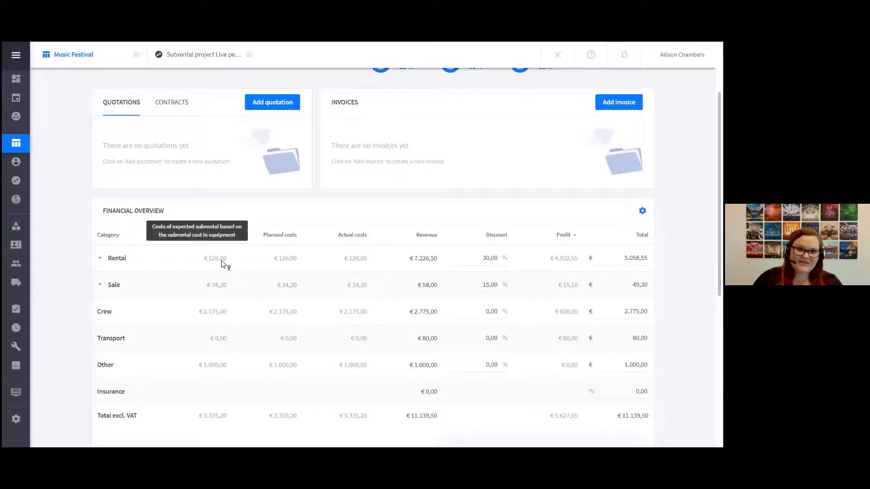
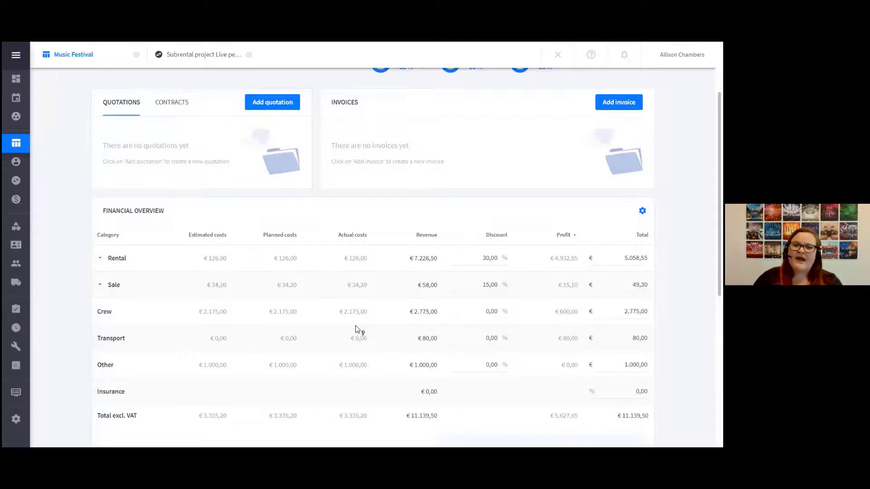
# Examine the crew's actual costs in the financial overview and the profit percentages for estimated, planned and actual costs
pyautogui.moveTo(369, 311)
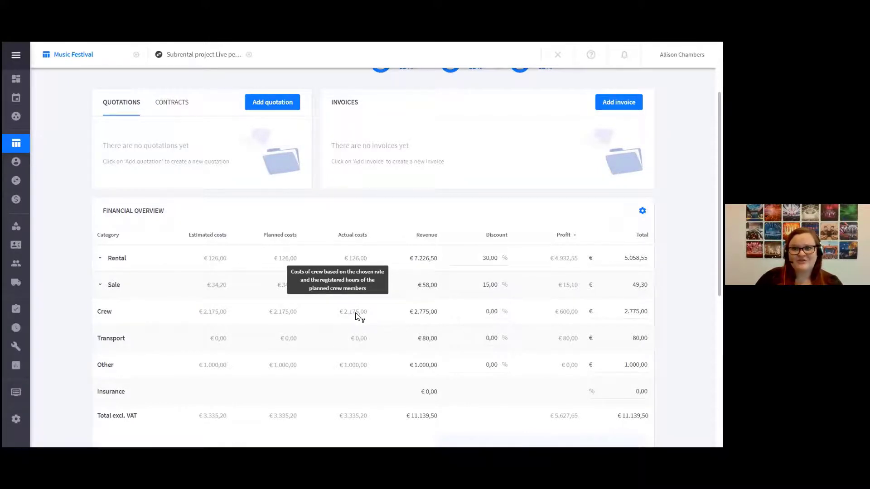
pyautogui.scroll(3, 357, 315)
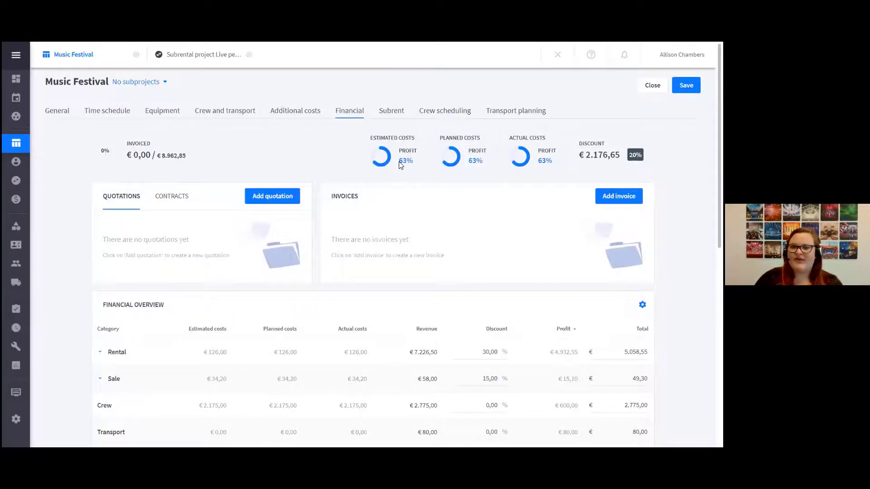
pyautogui.moveTo(385, 166)
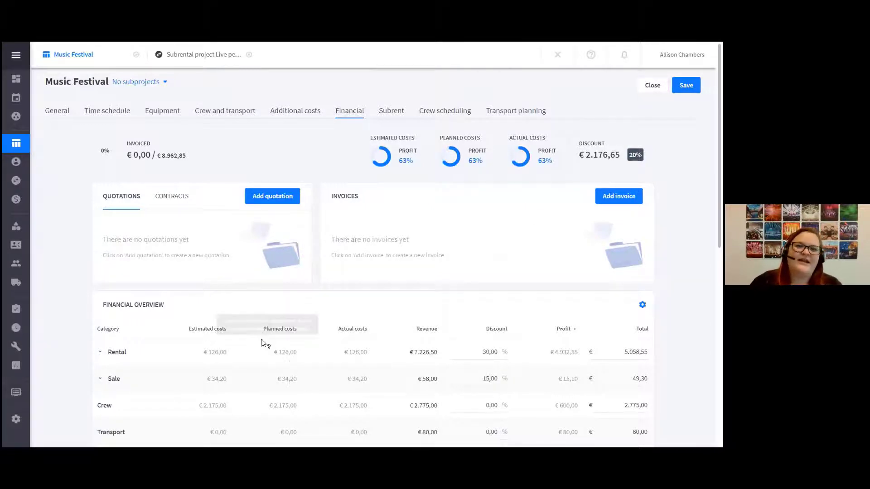
# Create a quotation for the Music Festival project and generate it with the Compact template
pyautogui.click(269, 198)
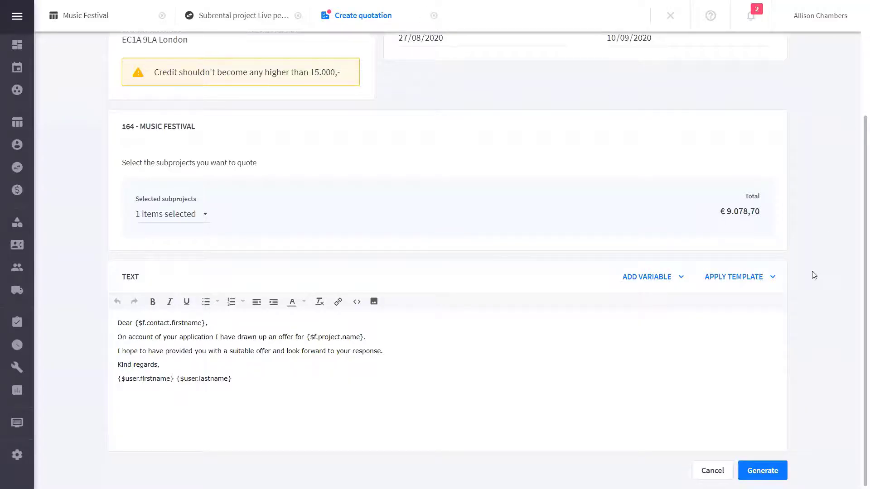
pyautogui.scroll(3, 815, 275)
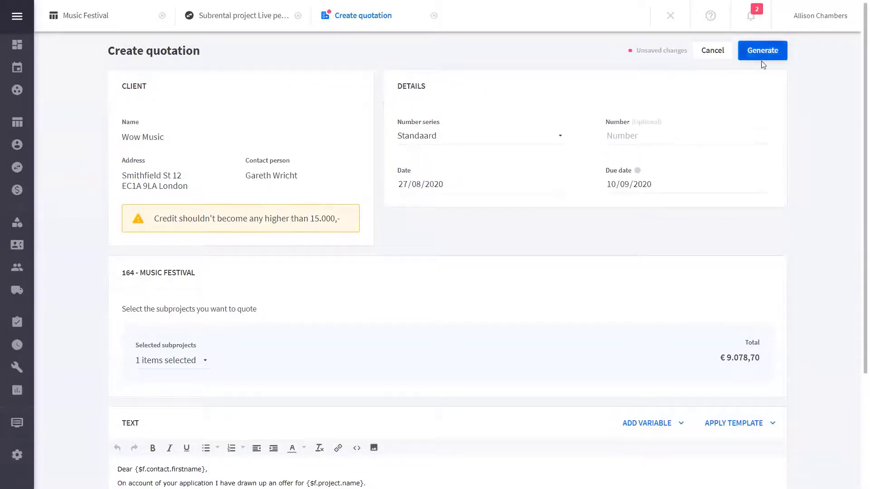
pyautogui.click(761, 61)
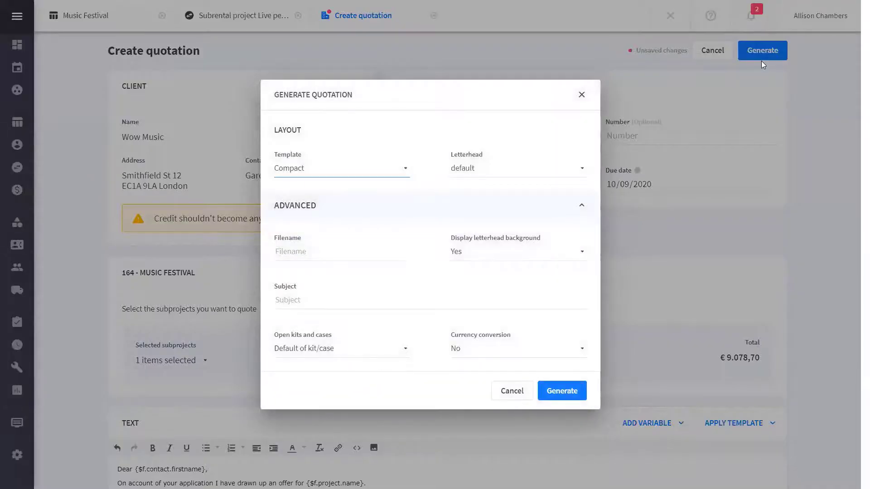
pyautogui.click(299, 175)
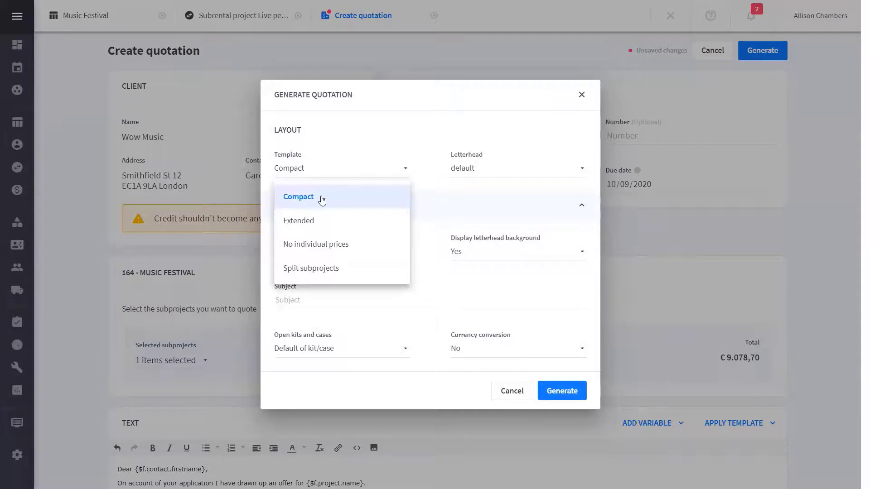
pyautogui.click(323, 199)
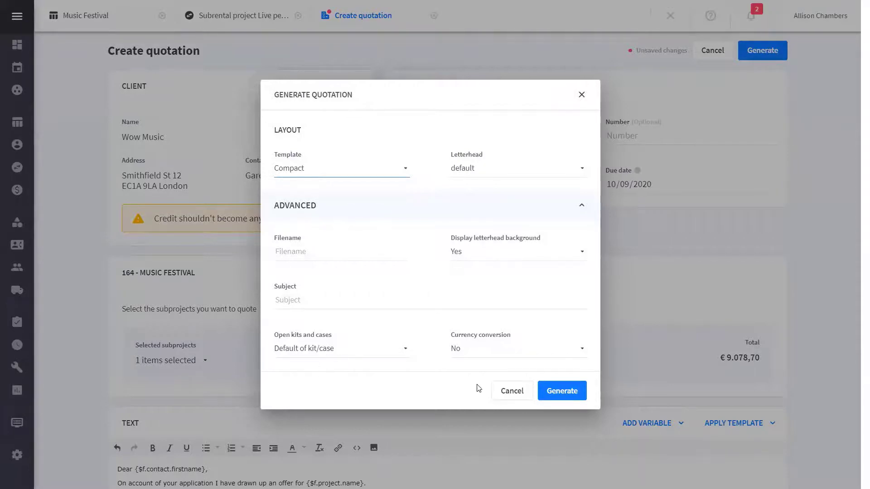
pyautogui.click(572, 391)
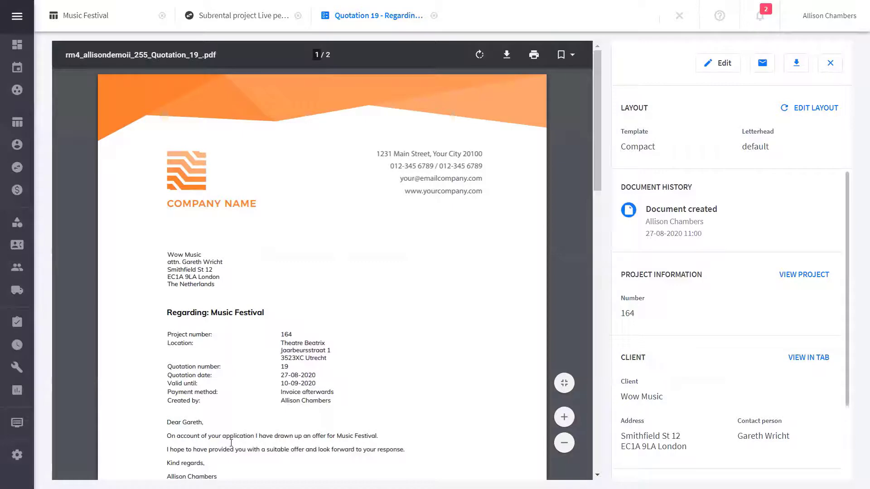
# Review the generated quotation's introduction, time schedule, specification, totals and digital signing section
pyautogui.moveTo(36, 460)
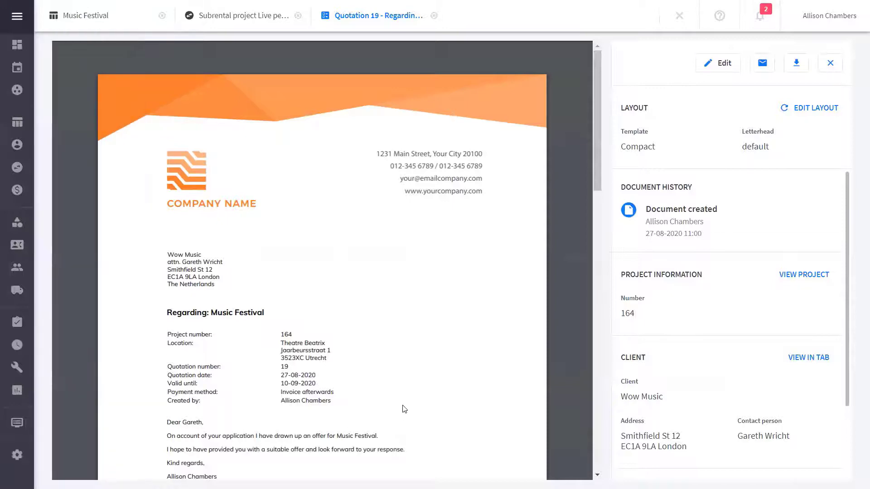
pyautogui.scroll(-9, 405, 409)
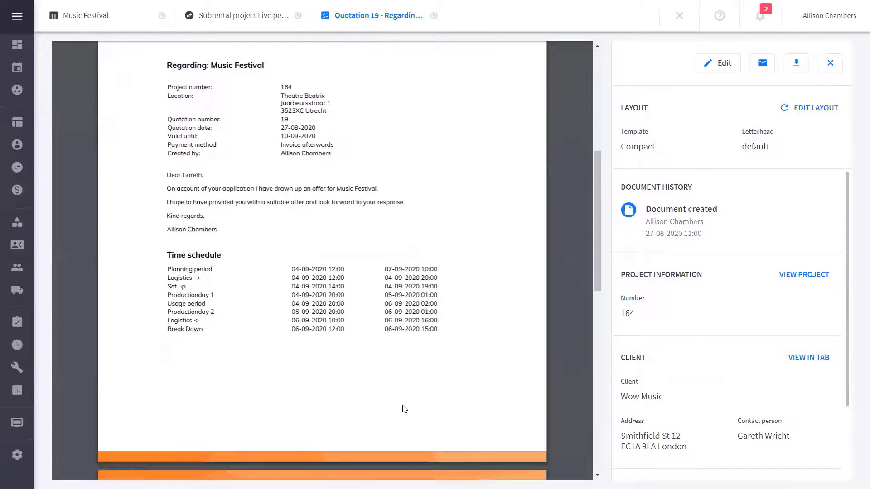
pyautogui.scroll(-9, 405, 410)
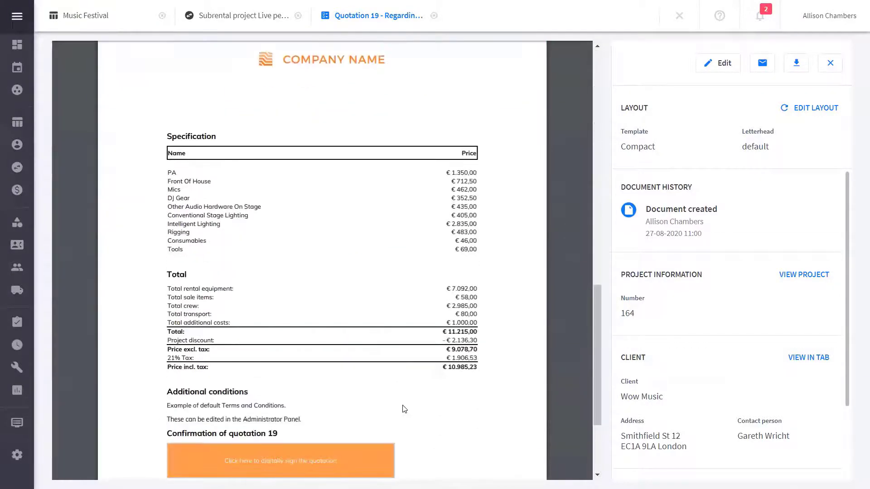
pyautogui.scroll(-1, 404, 409)
pyautogui.scroll(2, 404, 410)
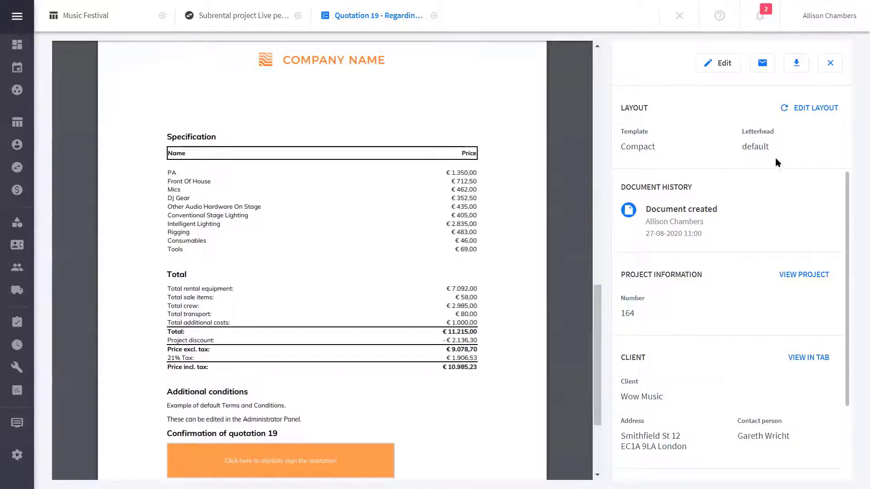
# Change the quotation's layout template to Extended and overwrite the existing version
pyautogui.click(811, 111)
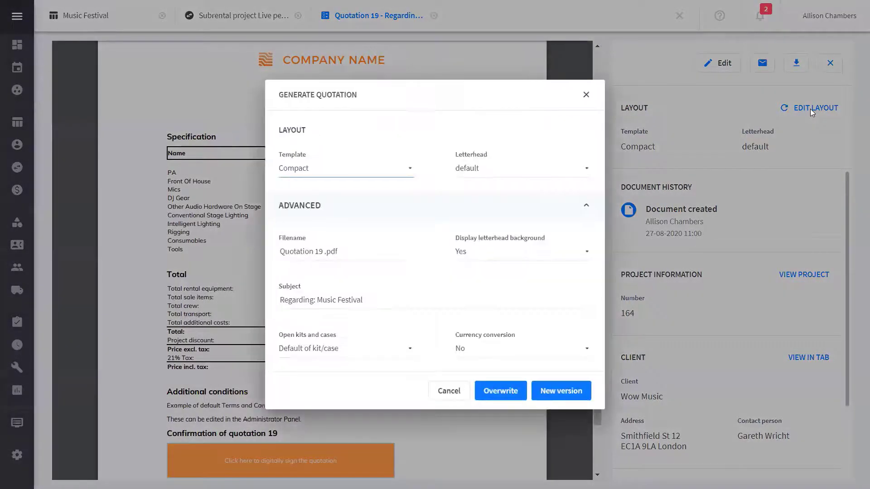
pyautogui.click(308, 170)
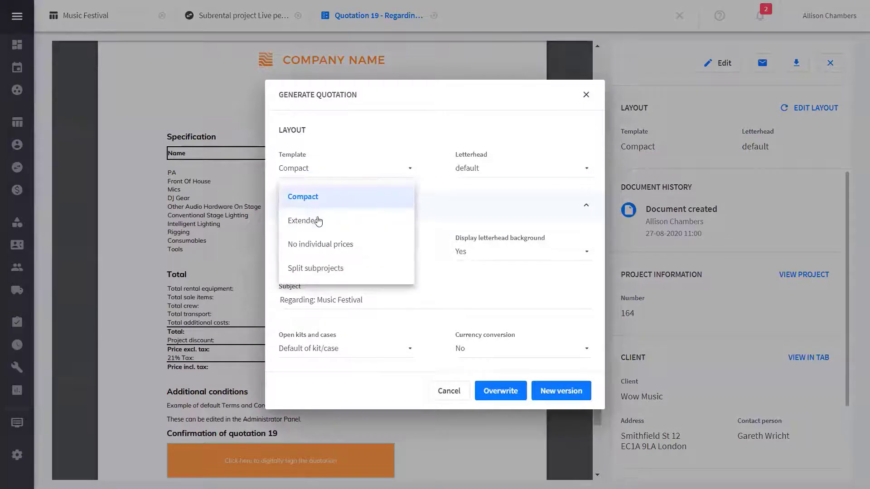
pyautogui.click(318, 222)
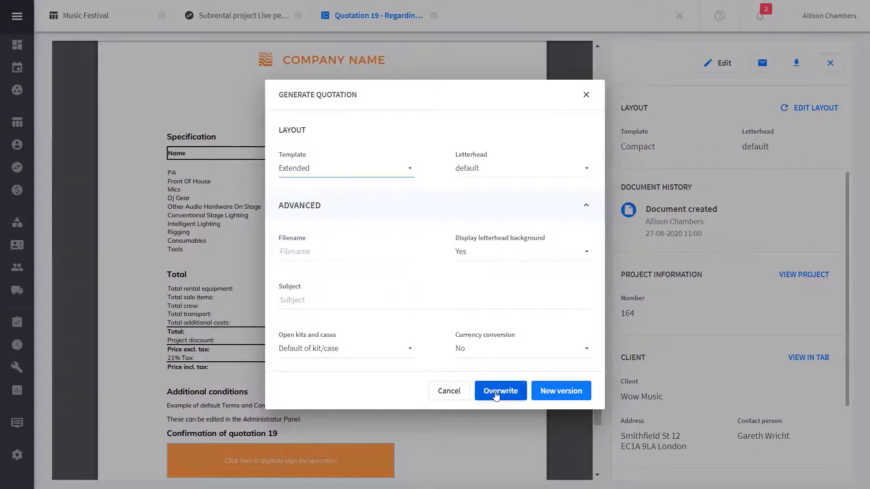
pyautogui.click(497, 393)
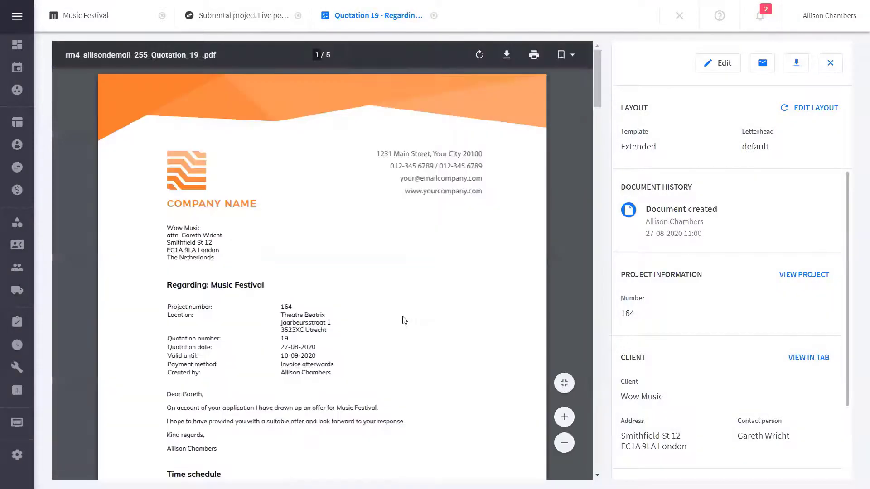
# Read through the extended quotation's time schedule and its itemised equipment, crew and transport prices
pyautogui.scroll(-3, 403, 320)
pyautogui.scroll(-9, 403, 320)
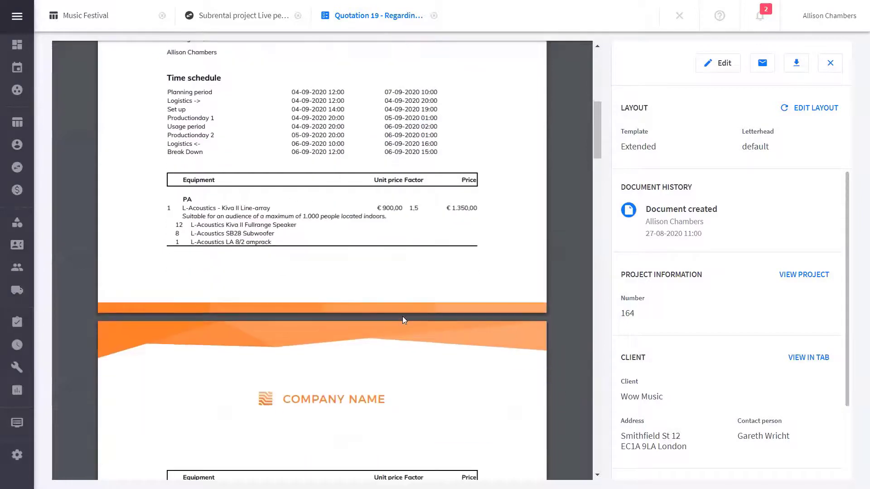
pyautogui.scroll(-4, 402, 317)
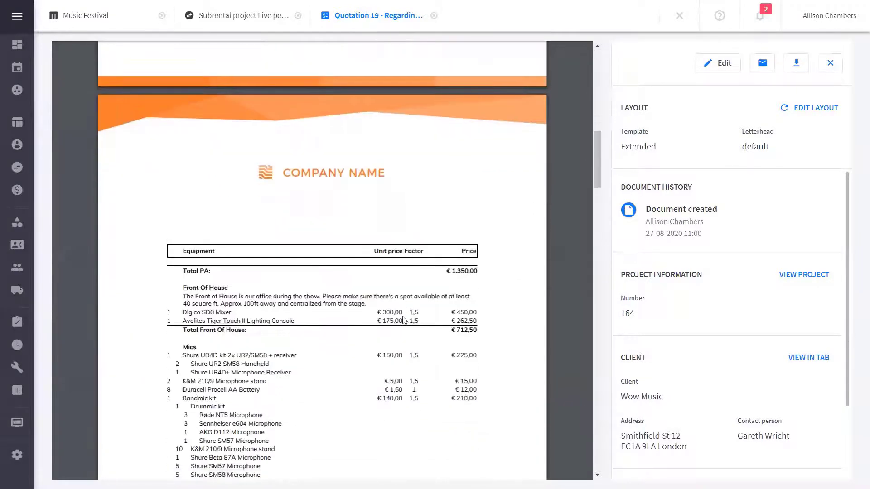
pyautogui.scroll(-2, 405, 320)
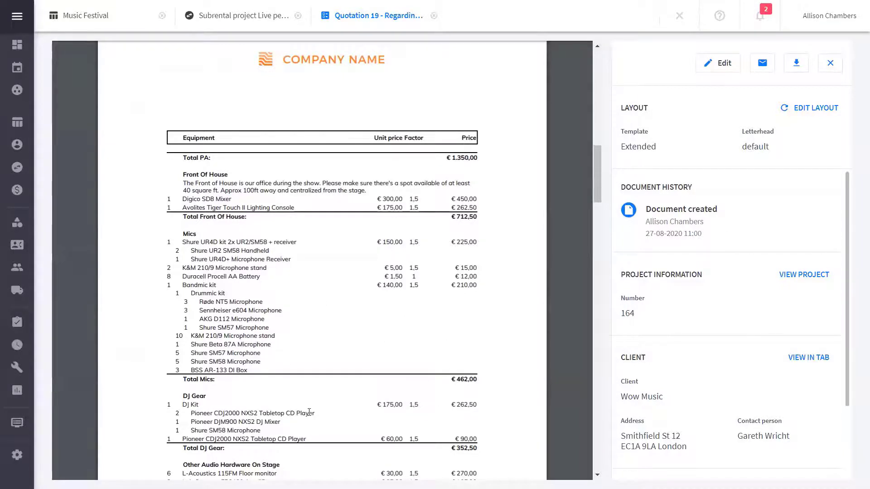
pyautogui.scroll(-2, 309, 412)
pyautogui.scroll(-4, 309, 413)
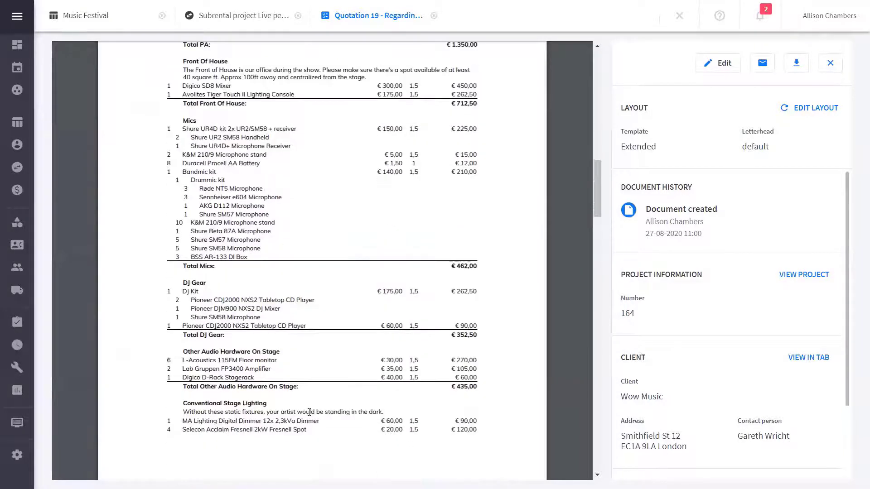
pyautogui.scroll(-10, 309, 412)
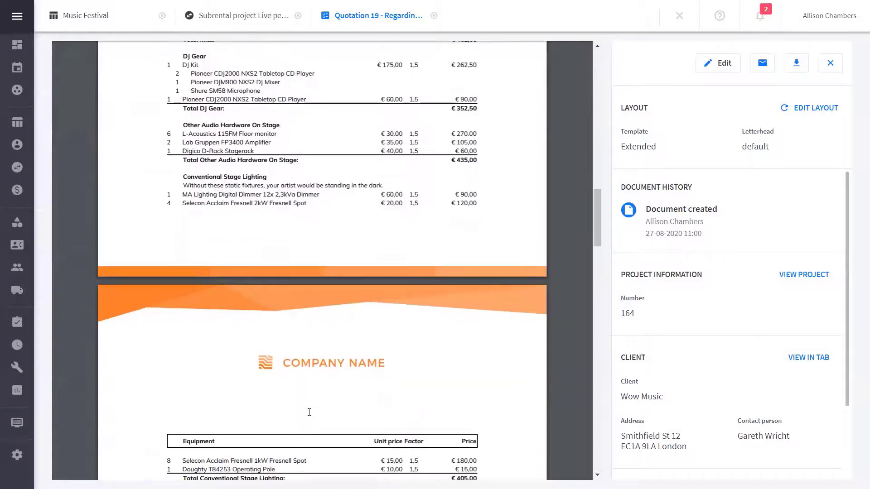
pyautogui.scroll(-18, 309, 412)
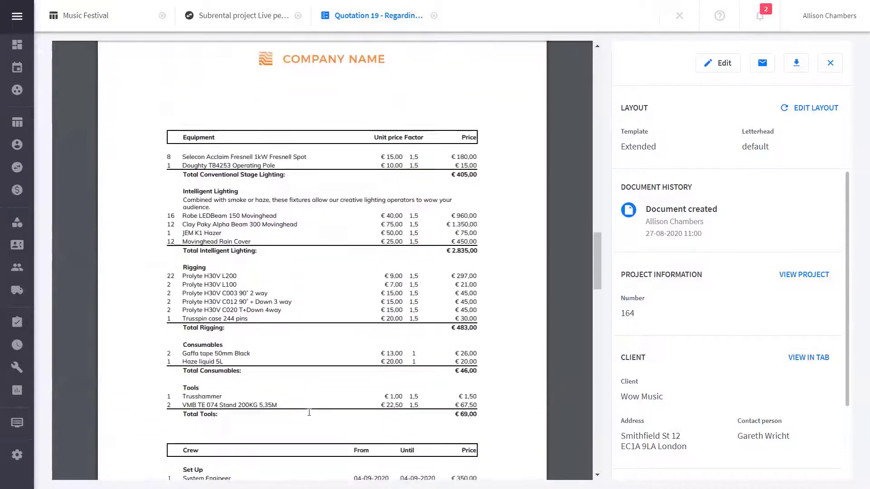
pyautogui.scroll(-10, 309, 412)
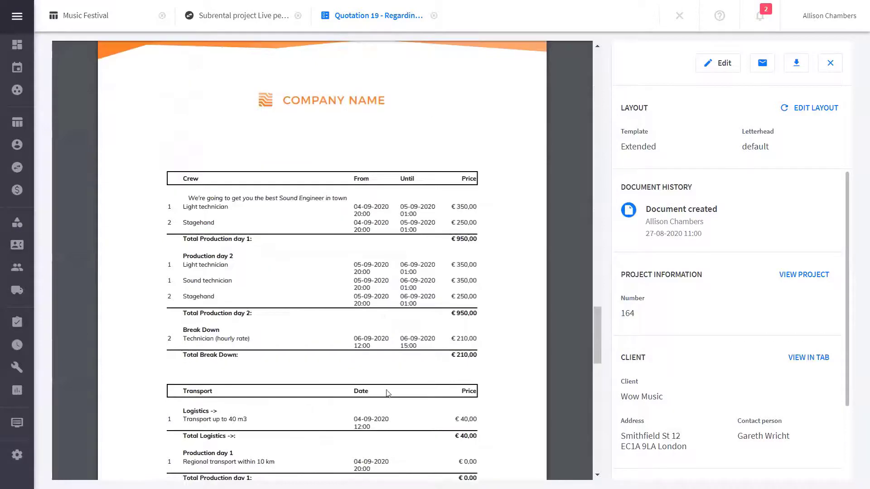
# Inspect the email form for sending the quotation with its attached PDF, and close it without sending
pyautogui.click(763, 64)
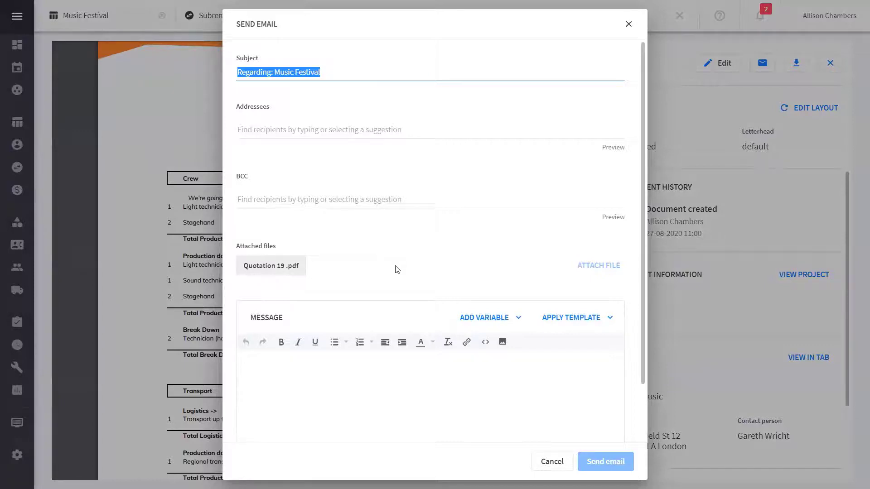
pyautogui.scroll(-2, 397, 270)
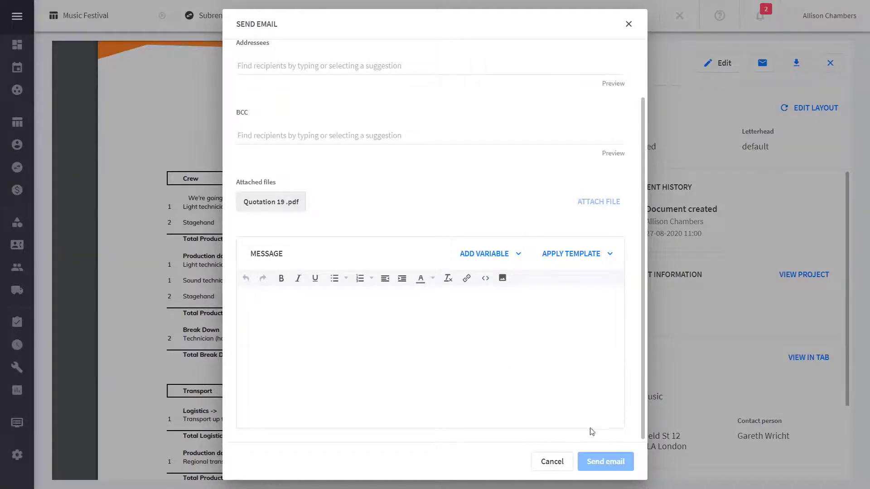
pyautogui.click(546, 463)
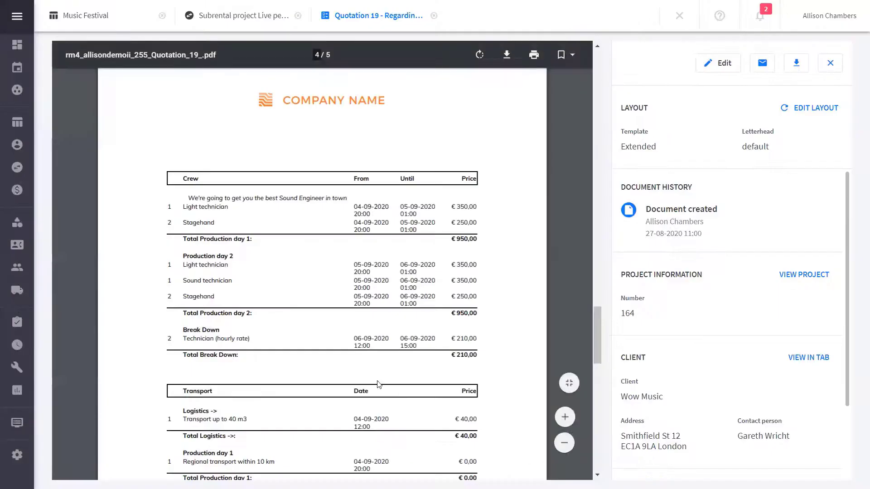
# Open the digital signing link at the end of the quotation in a new browser tab and switch to it
pyautogui.scroll(-10, 349, 374)
pyautogui.scroll(-5, 349, 371)
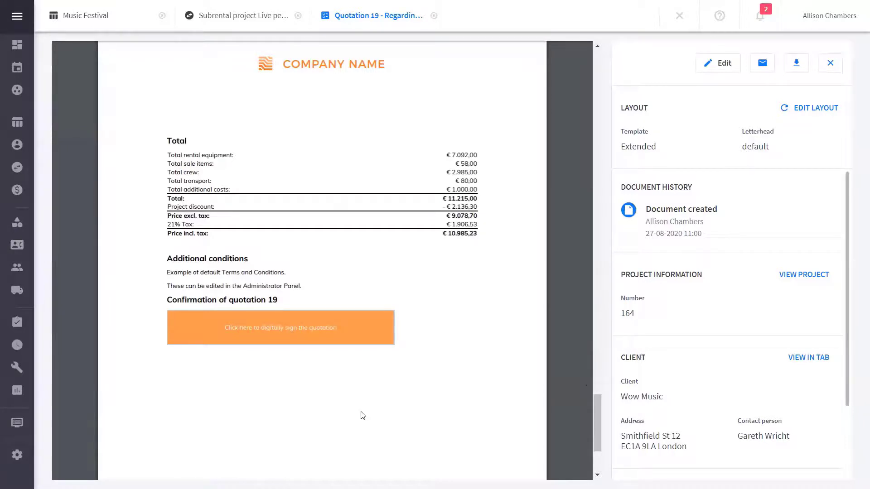
pyautogui.rightClick(268, 336)
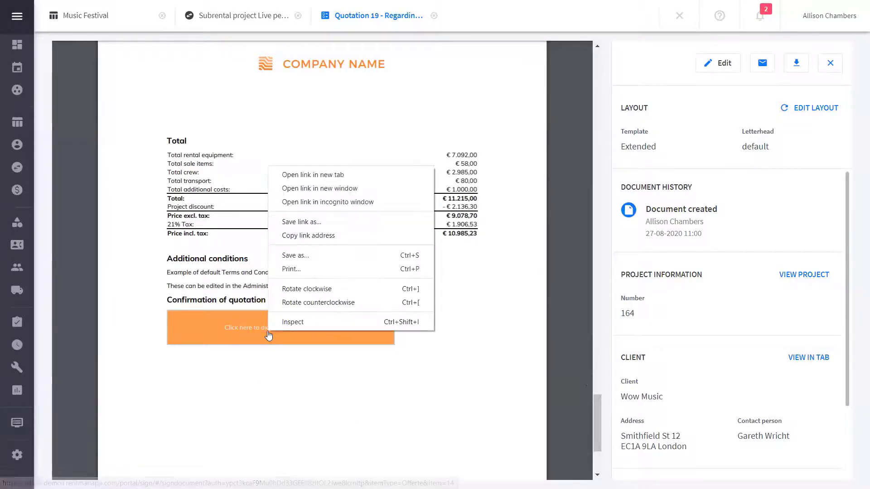
pyautogui.click(357, 175)
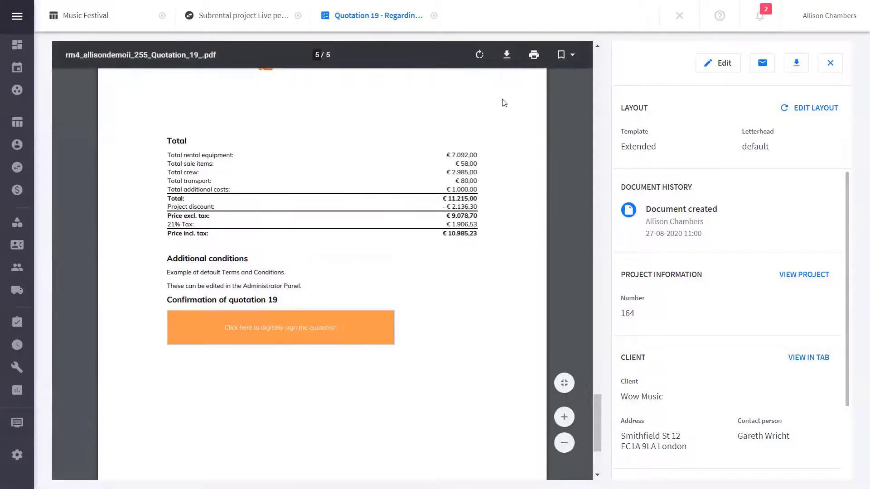
pyautogui.rightClick(503, 12)
pyautogui.click(525, 19)
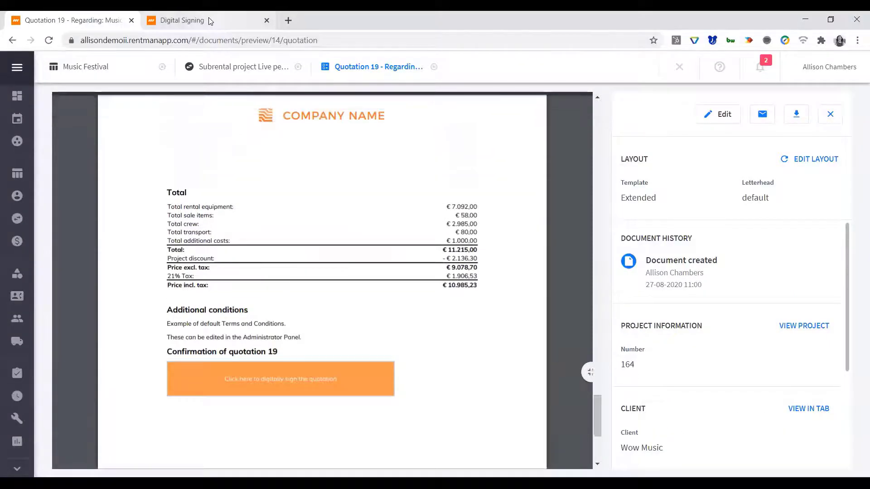
pyautogui.click(211, 21)
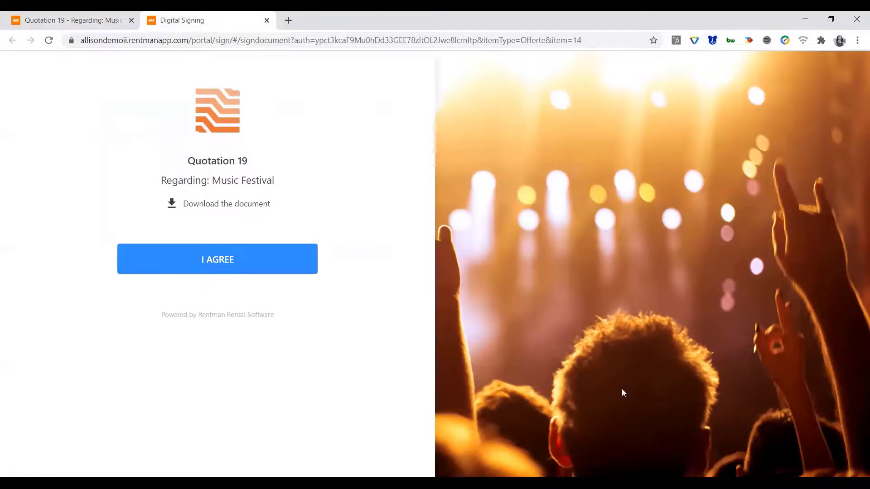
# Agree to Quotation 19 on the digital signing page and fill in the signer's name and email address
pyautogui.click(208, 263)
pyautogui.click(163, 252)
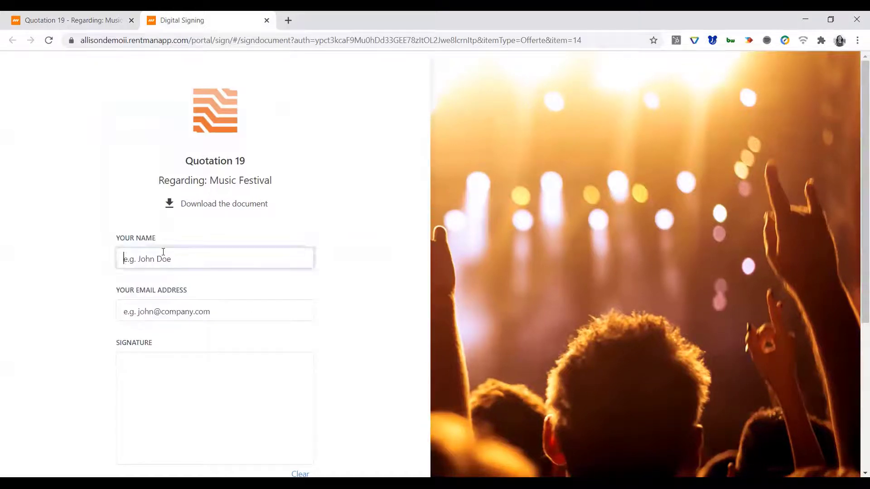
pyautogui.write('Allison')
pyautogui.press('Tab')
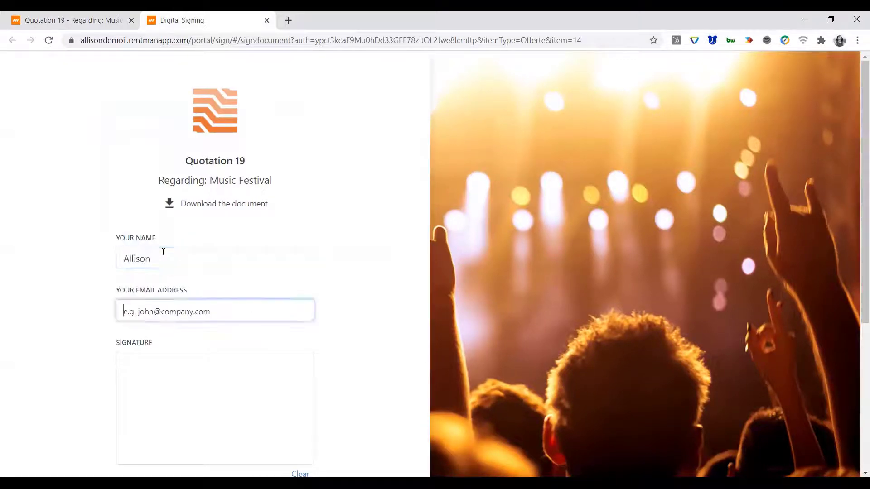
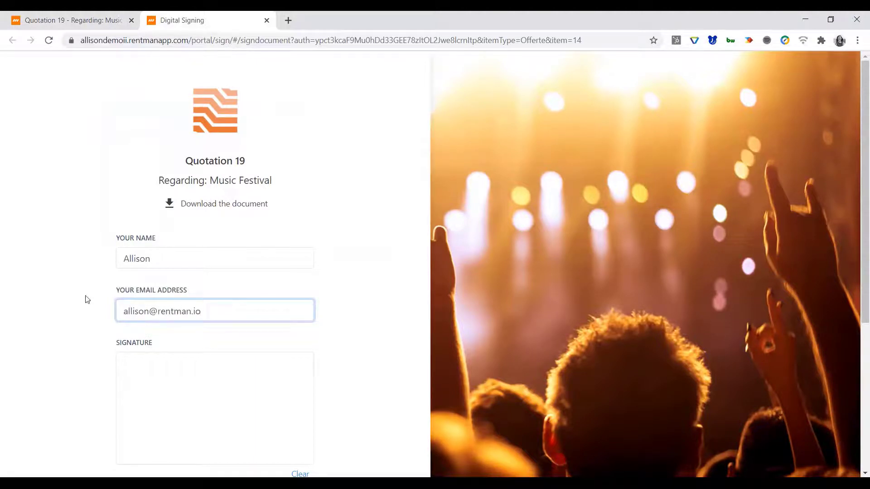
pyautogui.click(63, 332)
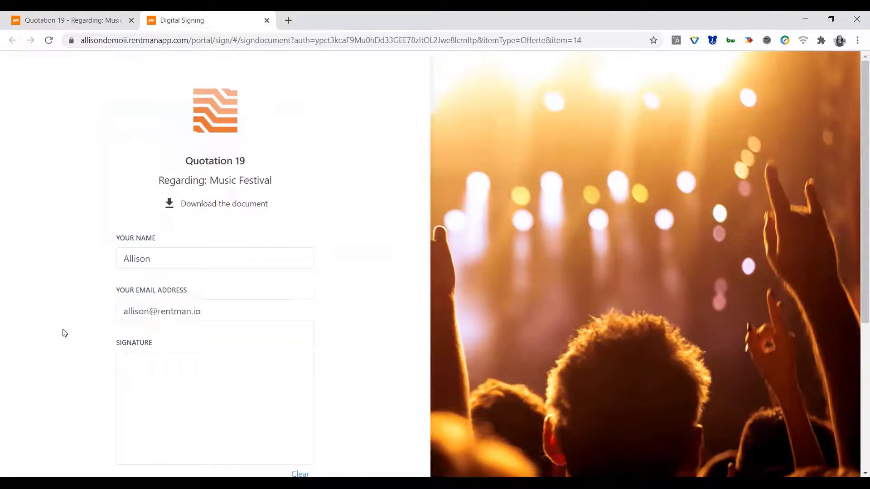
# Draw a handwritten signature in the signature field and accept the quotation without a remark
pyautogui.scroll(-3, 62, 332)
pyautogui.moveTo(130, 294)
pyautogui.mouseDown()
pyautogui.moveTo(152, 274)
pyautogui.moveTo(172, 339)
pyautogui.moveTo(171, 301)
pyautogui.moveTo(304, 332)
pyautogui.mouseUp()
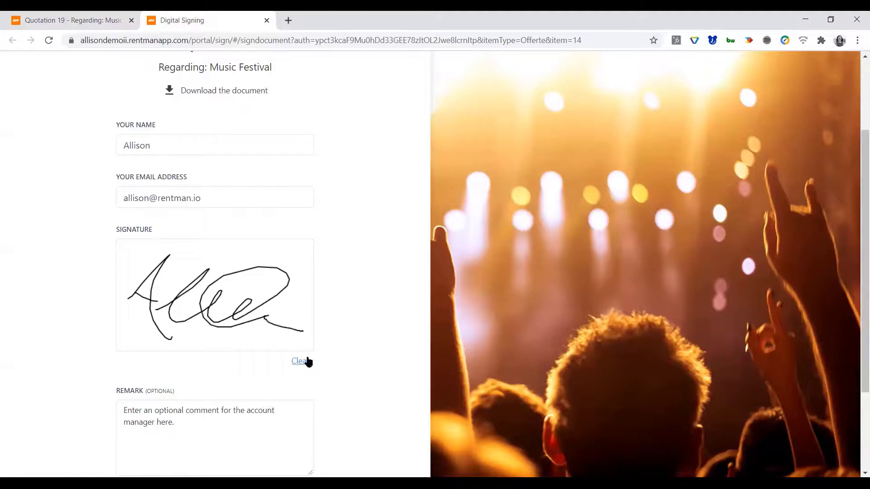
pyautogui.scroll(-3, 324, 395)
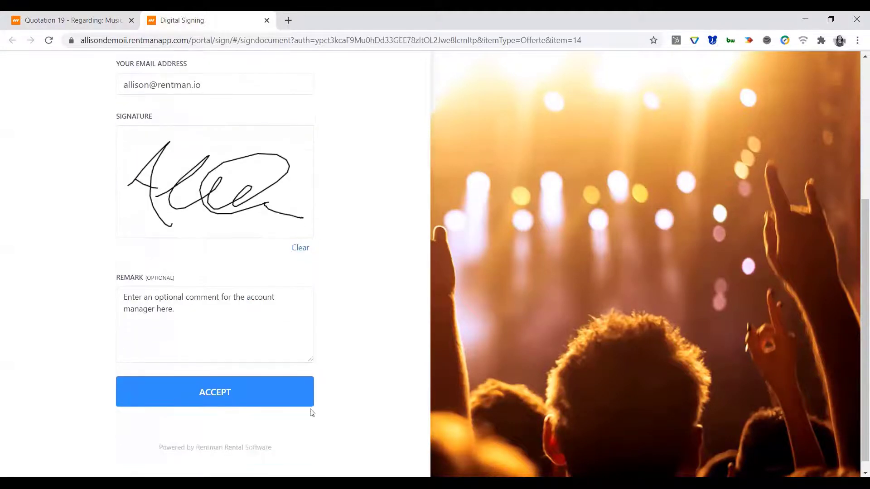
pyautogui.click(222, 394)
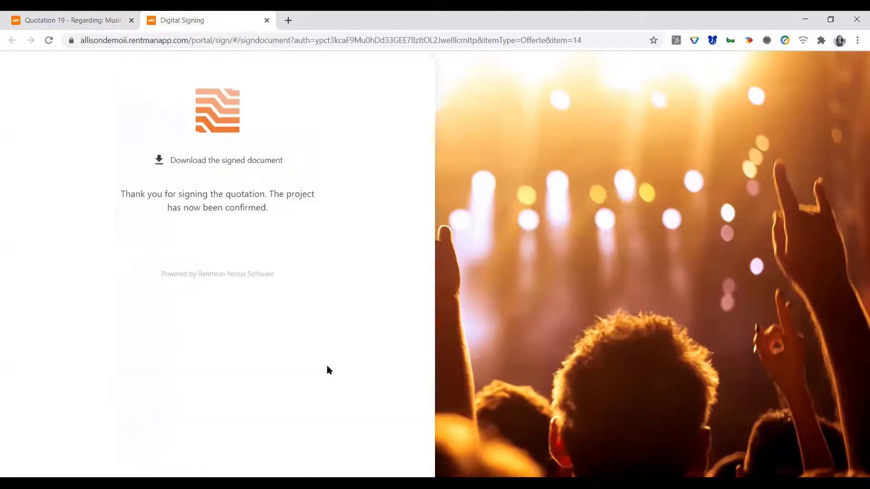
# Return to the Music Festival project from the quotation preview, make the browser full screen, and show the project's general details
pyautogui.click(91, 20)
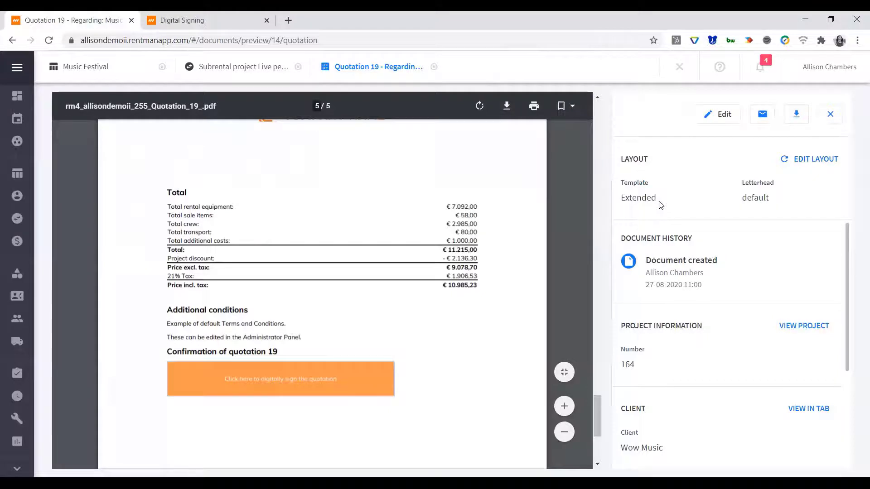
pyautogui.click(830, 115)
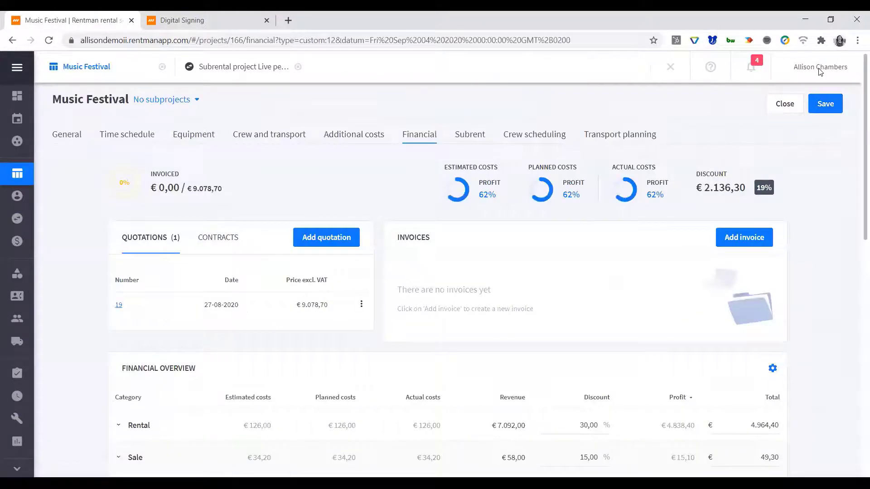
pyautogui.click(858, 40)
pyautogui.click(852, 145)
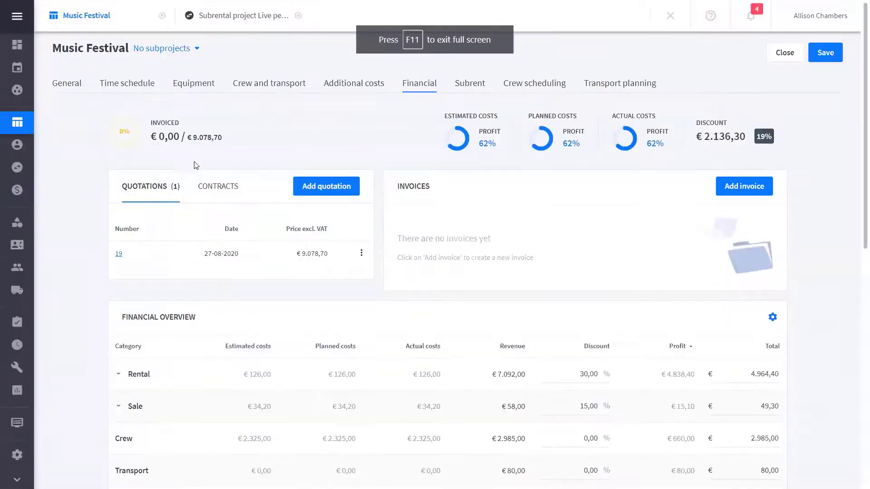
pyautogui.click(62, 91)
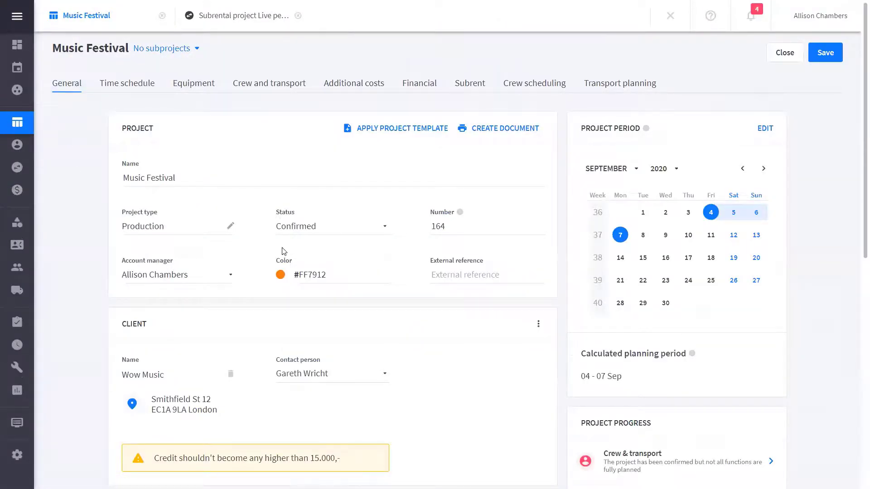
# Open Signed: Quotation 19.pdf from the project's files, read through to the signature confirmation, and close it
pyautogui.scroll(-10, 282, 251)
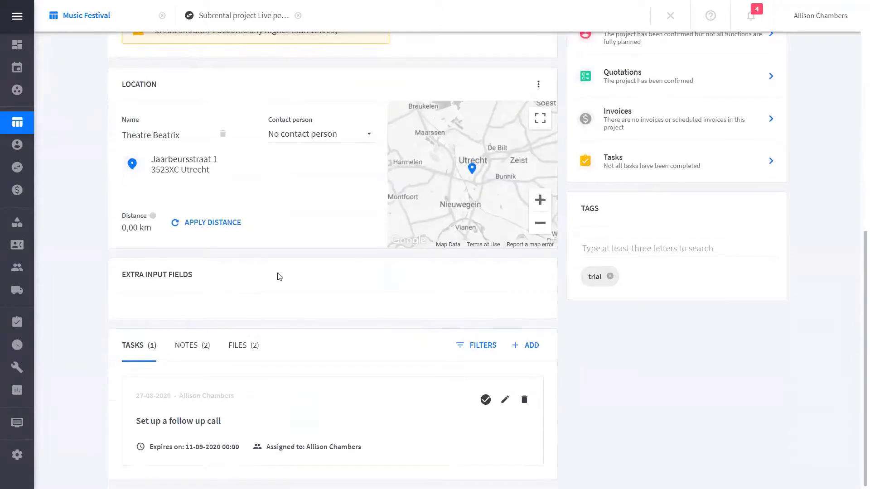
pyautogui.click(249, 348)
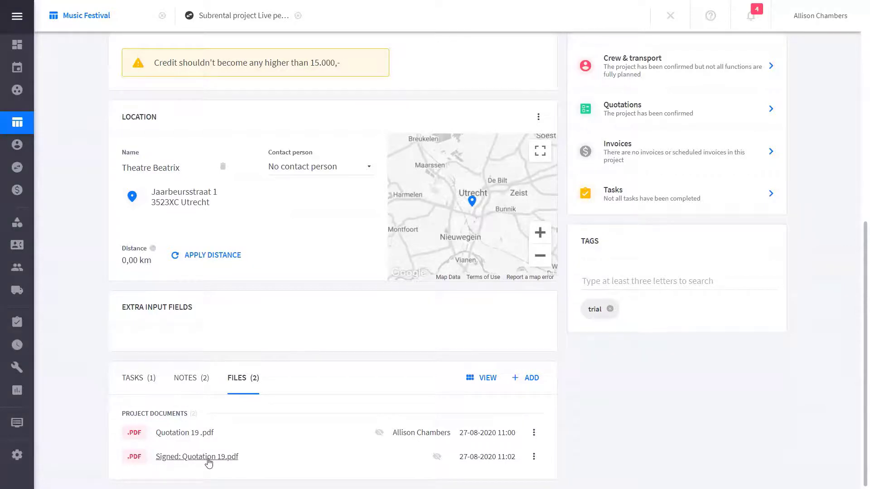
pyautogui.click(208, 458)
pyautogui.scroll(-5, 445, 301)
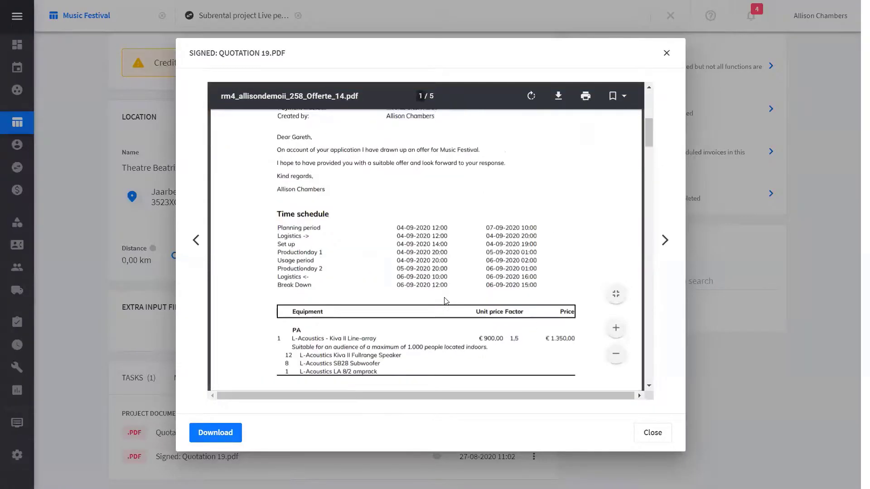
pyautogui.scroll(-20, 446, 301)
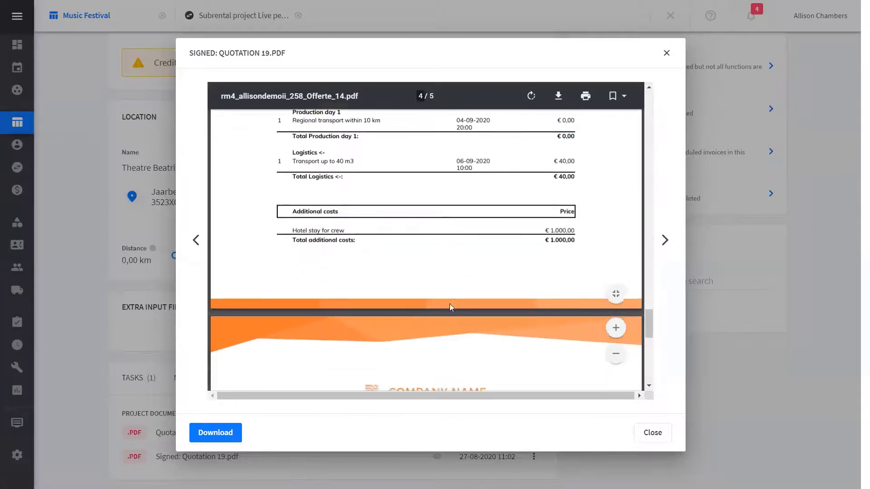
pyautogui.scroll(-10, 450, 305)
pyautogui.scroll(3, 450, 305)
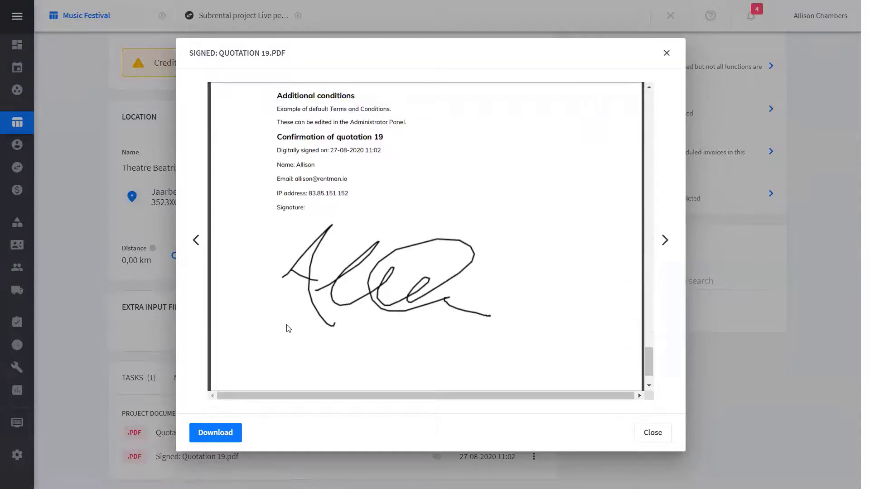
pyautogui.click(648, 432)
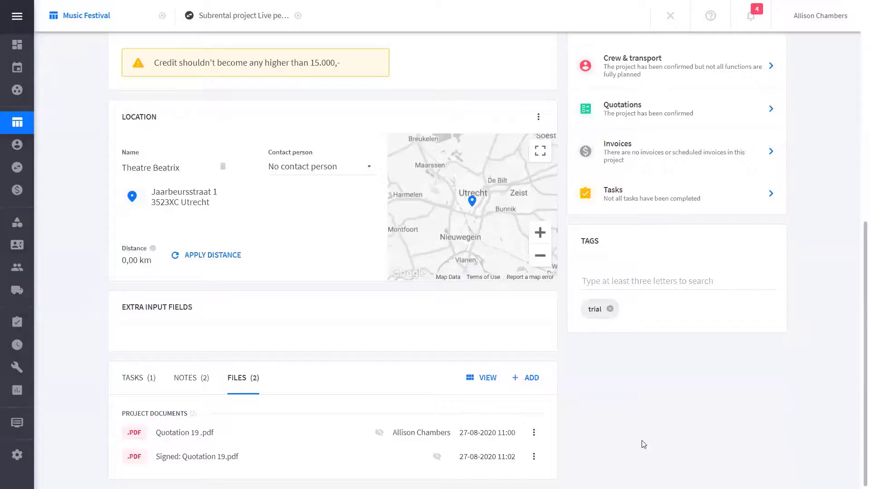
# Open the crew planner from the project's crew scheduling and enlarge the timeline around the System Engineer function on 4 September
pyautogui.scroll(9, 644, 444)
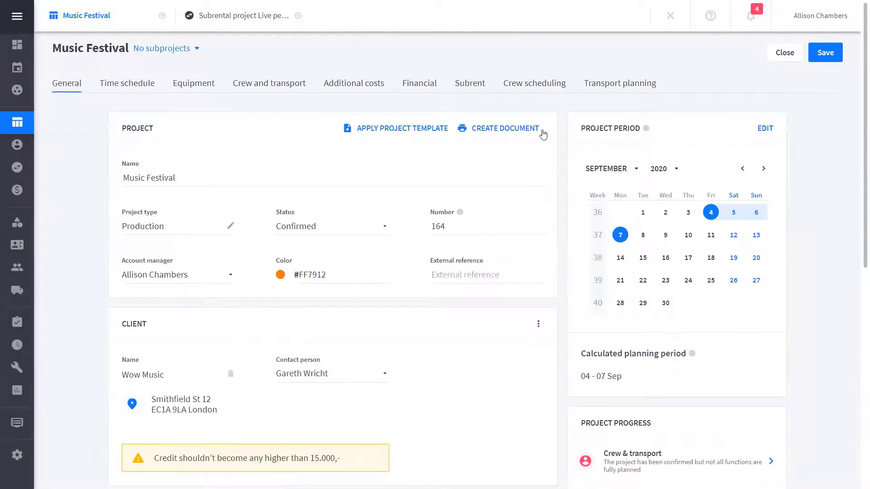
pyautogui.click(536, 88)
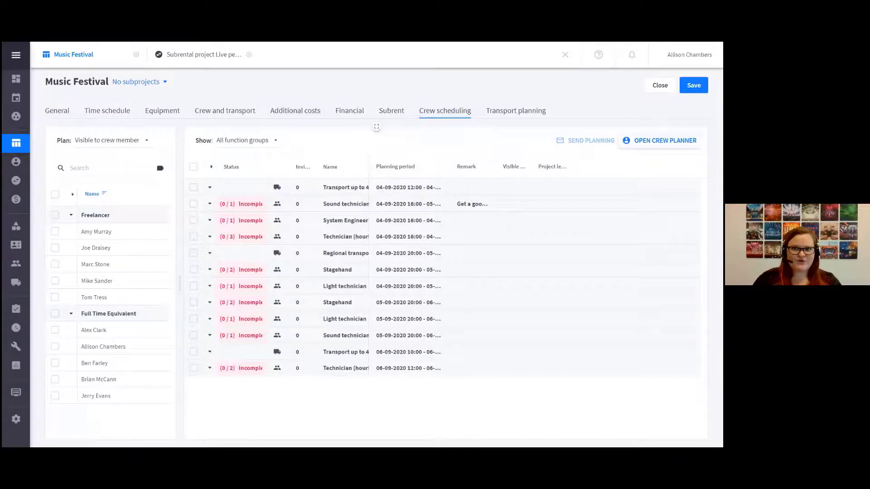
pyautogui.click(665, 141)
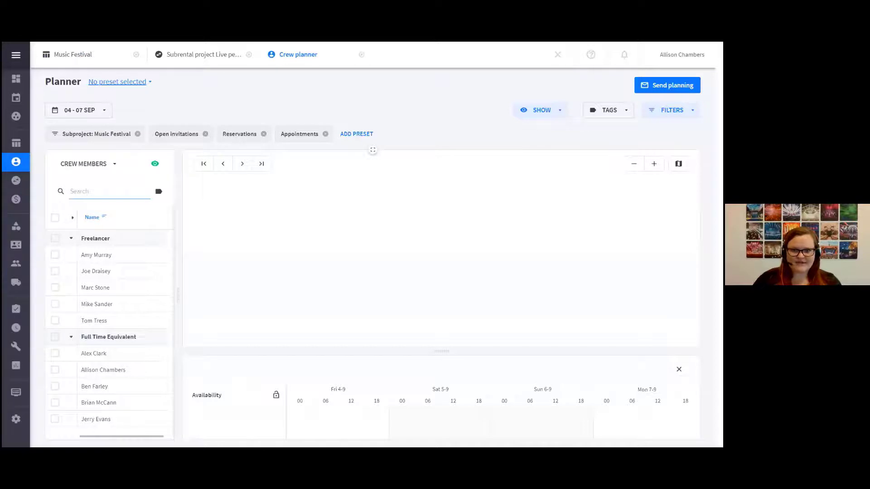
pyautogui.click(654, 164)
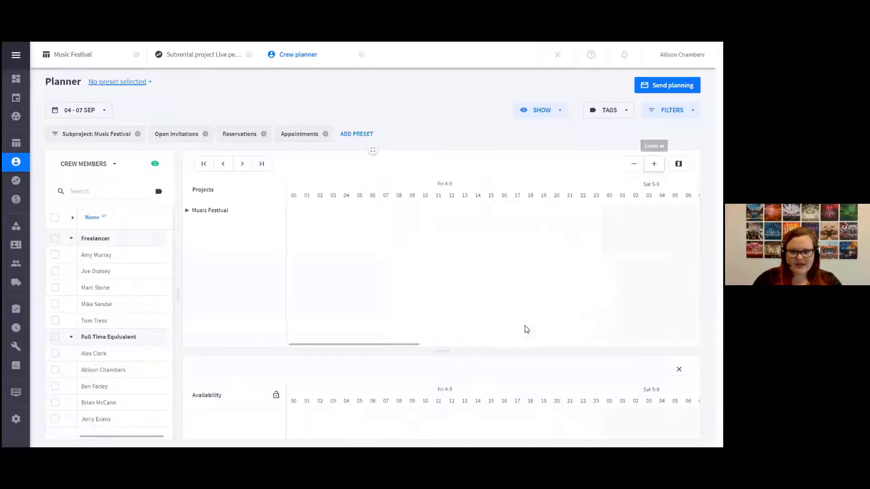
pyautogui.moveTo(449, 350); pyautogui.dragTo(344, 334)
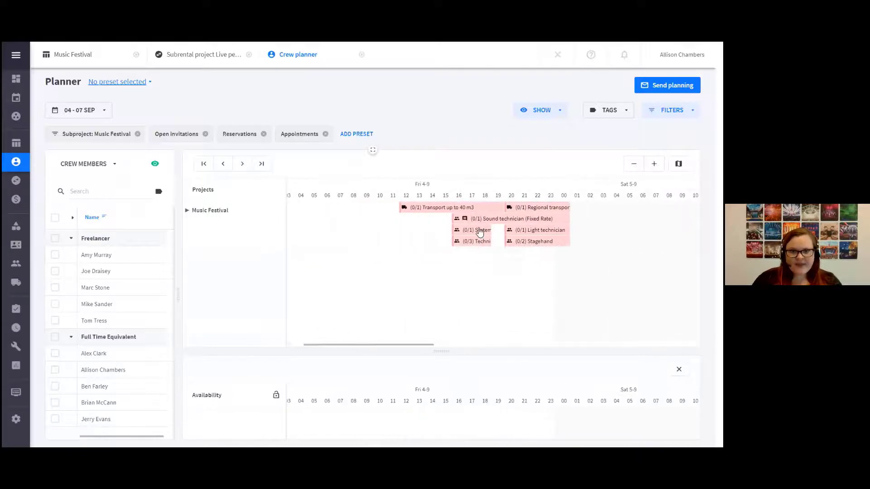
pyautogui.moveTo(470, 233)
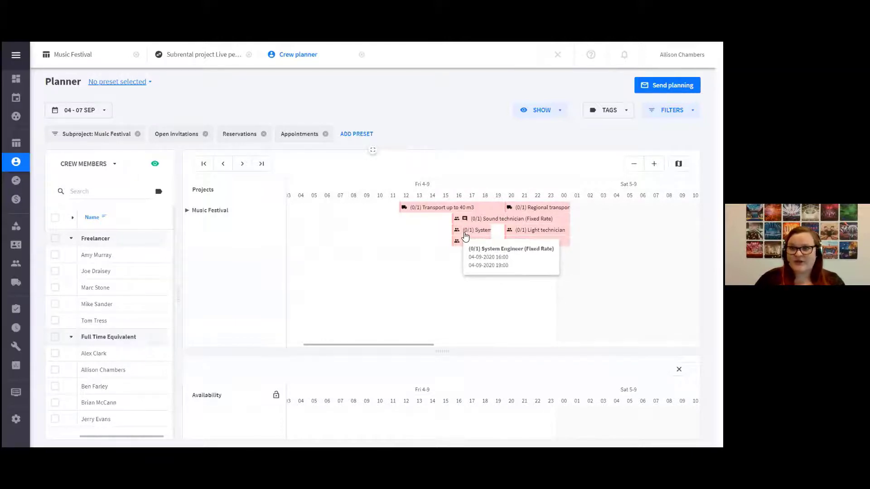
# Assign the available freelancer to the System Engineer function, shift the planned start to 16:15, and extend the end past 21:00
pyautogui.click(476, 232)
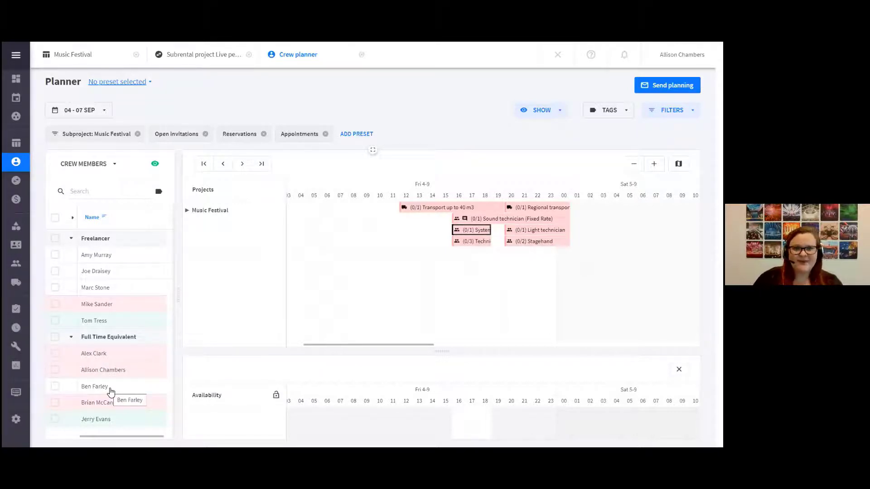
pyautogui.click(100, 325)
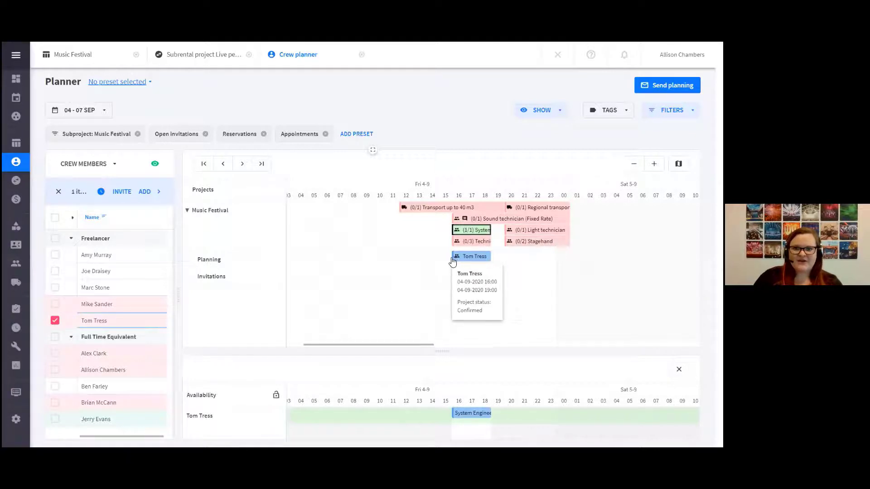
pyautogui.moveTo(454, 257); pyautogui.dragTo(495, 256)
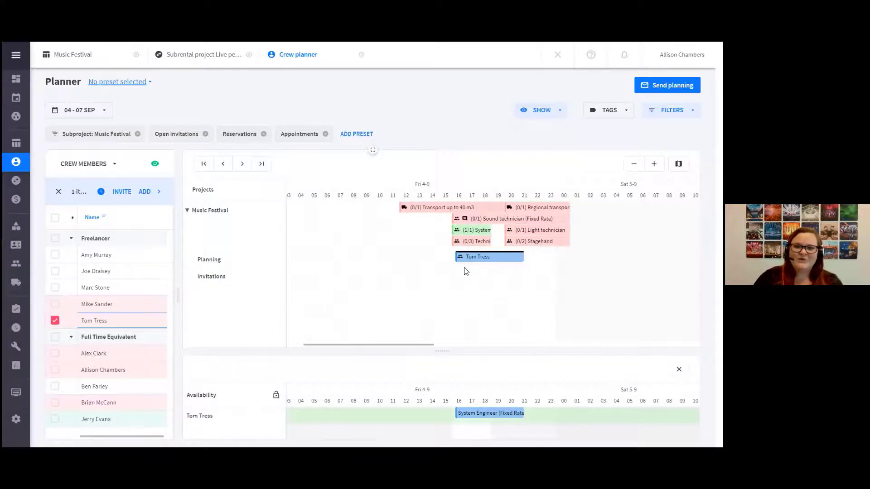
pyautogui.moveTo(21, 99)
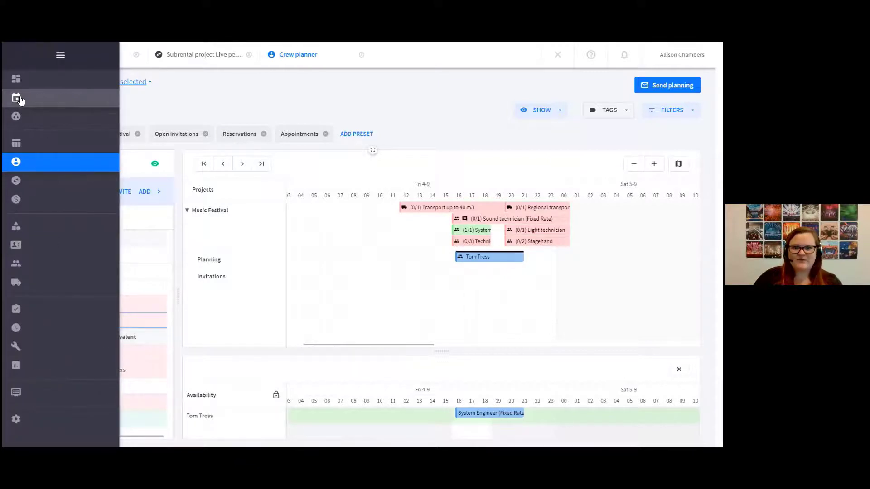
pyautogui.click(20, 100)
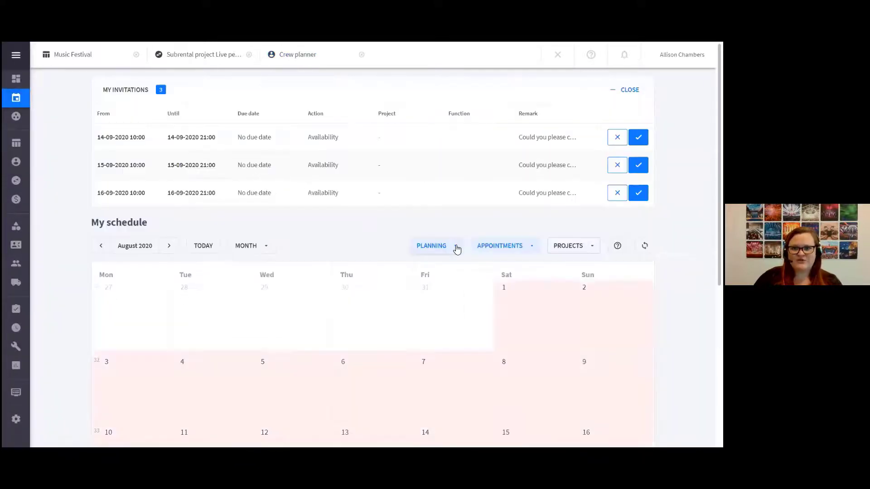
pyautogui.click(456, 250)
pyautogui.tripleClick(315, 191)
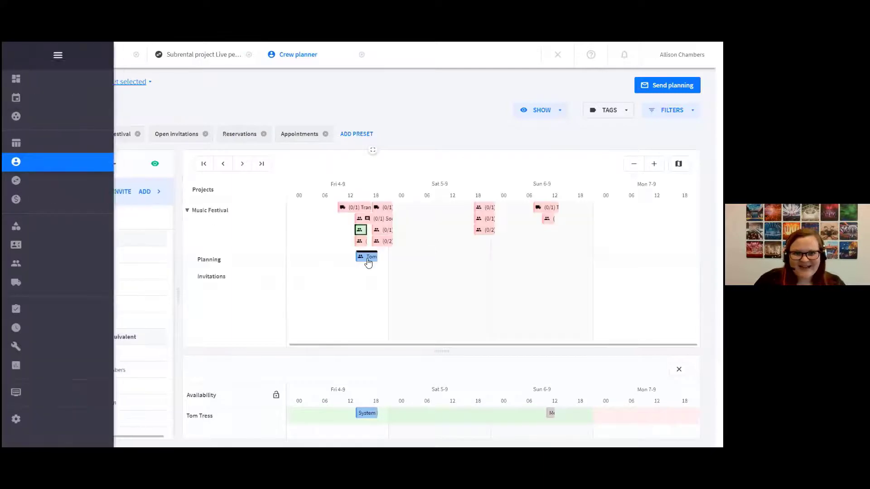
# Filter the planning in My schedule by the assigned freelancer's name and view the September 2020 calendar
pyautogui.click(16, 97)
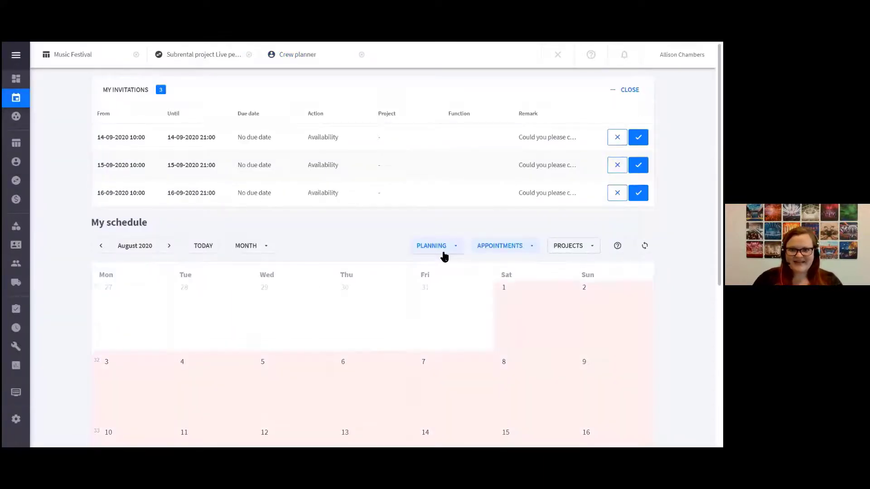
pyautogui.click(442, 250)
pyautogui.click(317, 184)
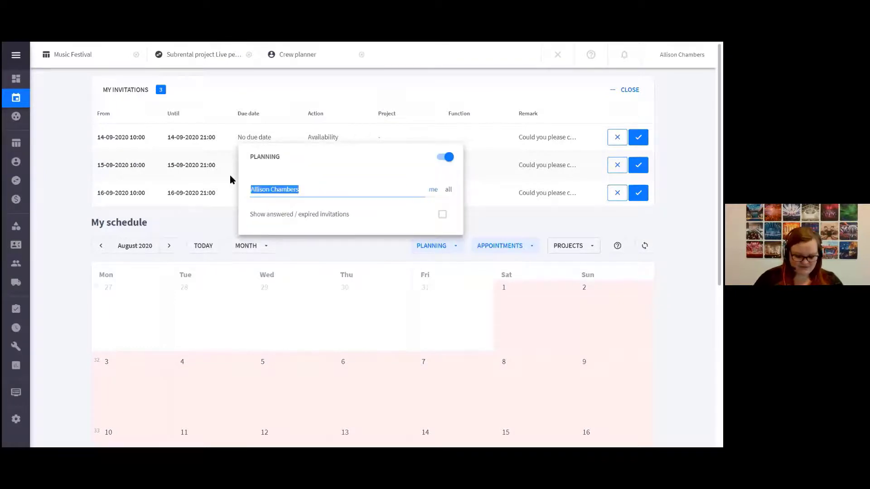
pyautogui.write('tom')
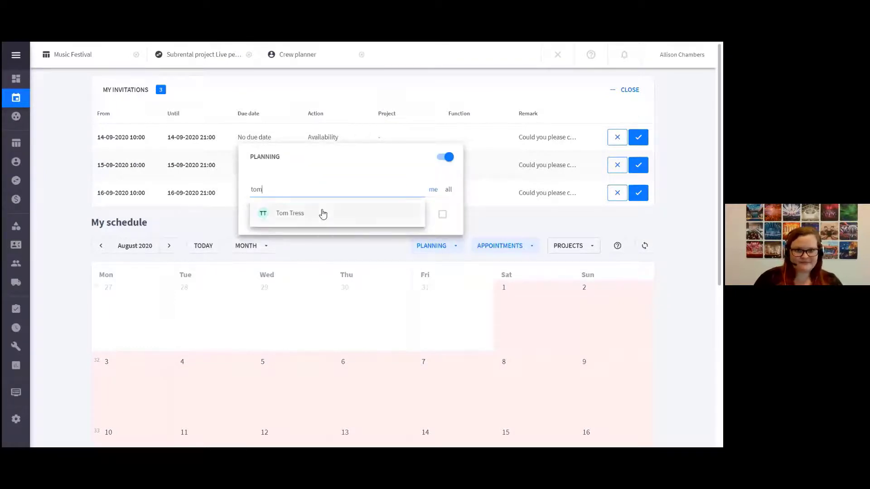
pyautogui.click(322, 213)
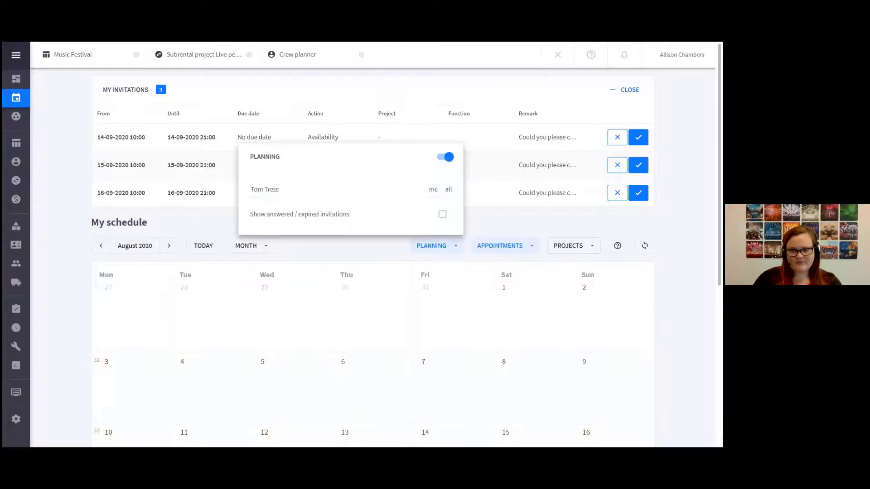
pyautogui.click(469, 319)
pyautogui.scroll(-5, 472, 321)
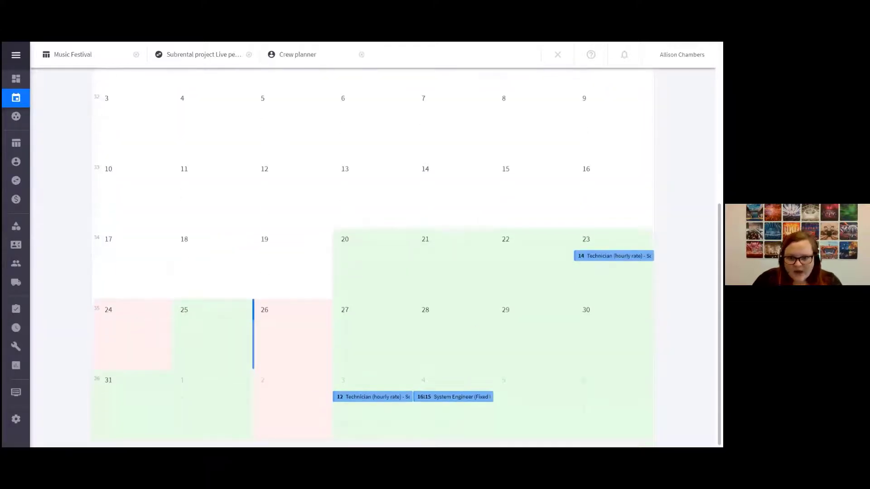
pyautogui.scroll(5, 542, 342)
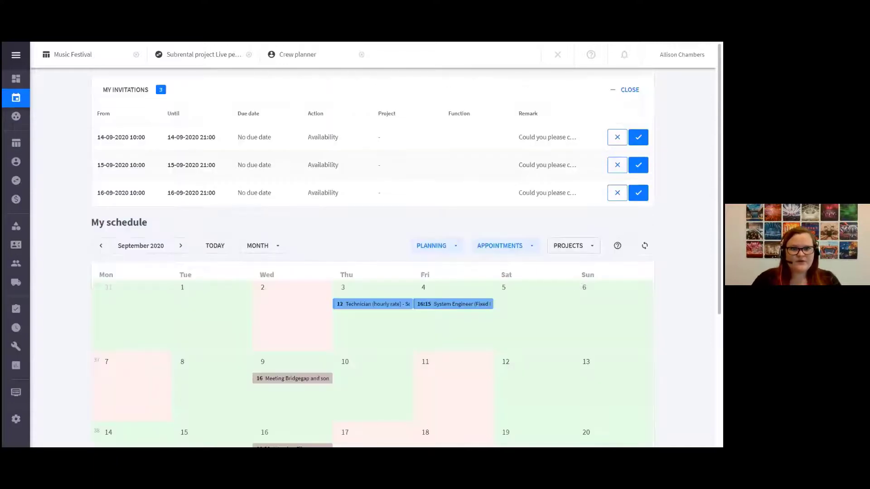
# Return to the crew planner and switch the visibility for the crew member of the freelancer's planning on 4 September
pyautogui.moveTo(455, 306)
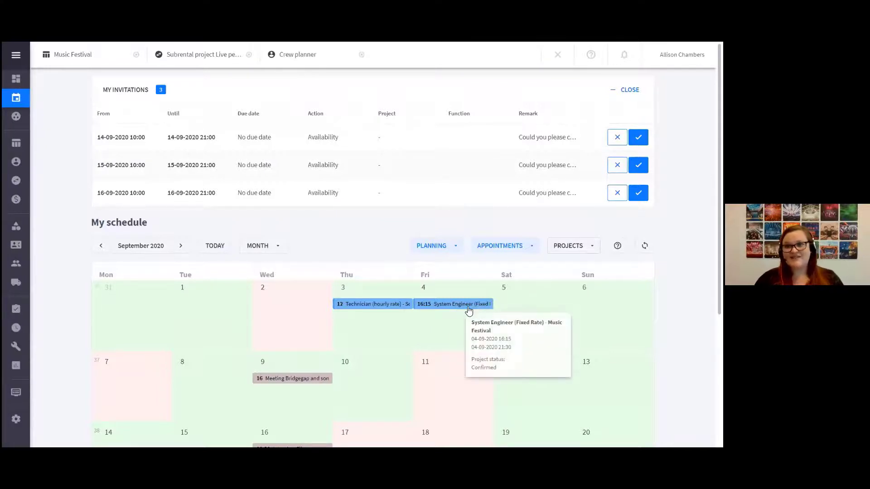
pyautogui.click(299, 55)
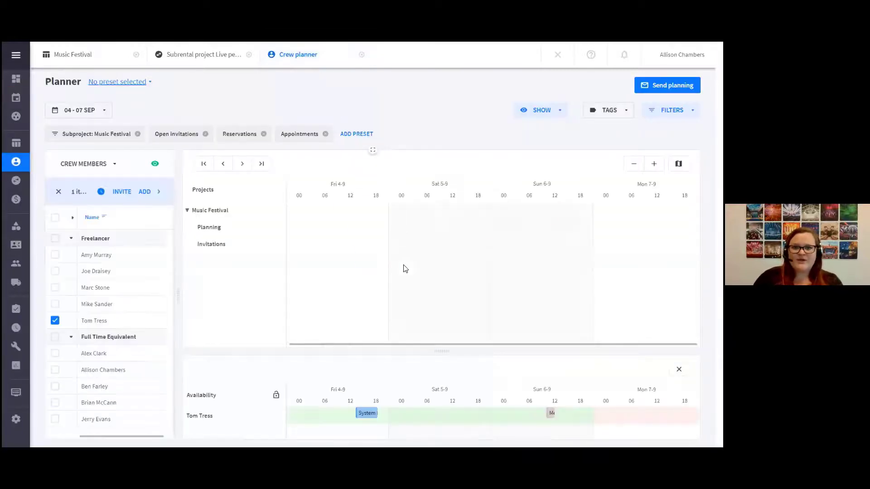
pyautogui.rightClick(367, 257)
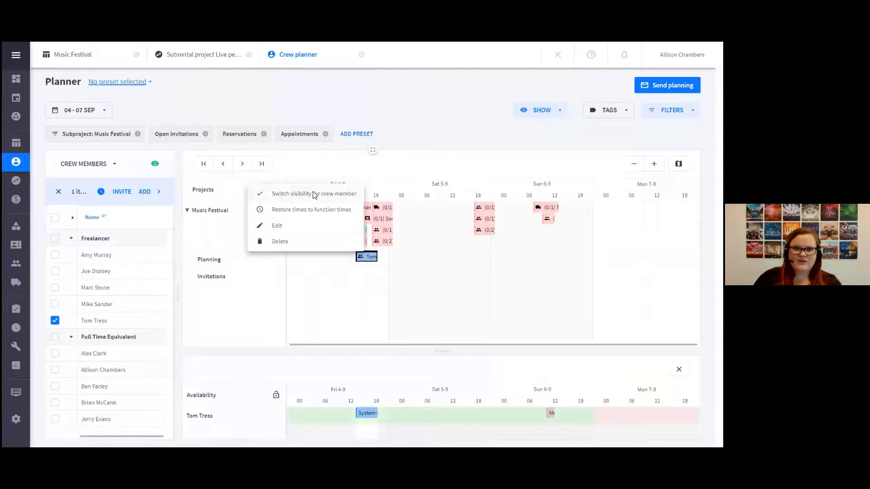
pyautogui.click(313, 194)
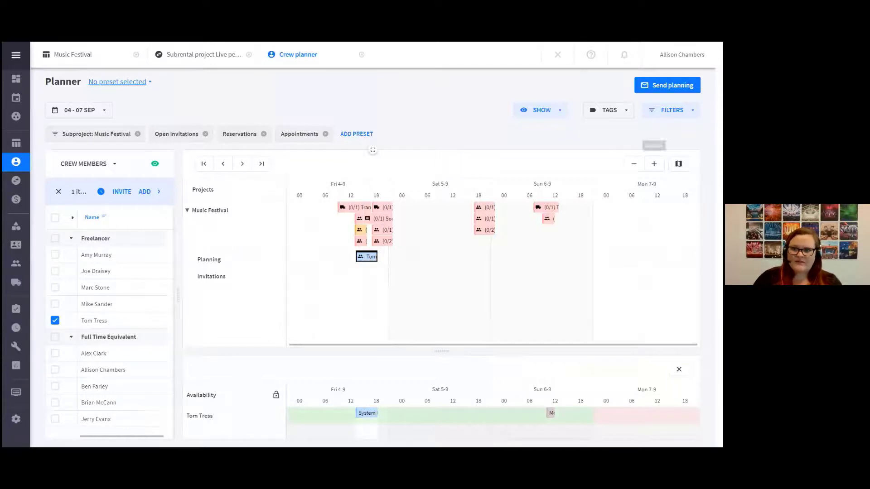
# Shift the freelancer's System Engineer planning on 4 September about two hours earlier, keeping its duration
pyautogui.click(653, 164)
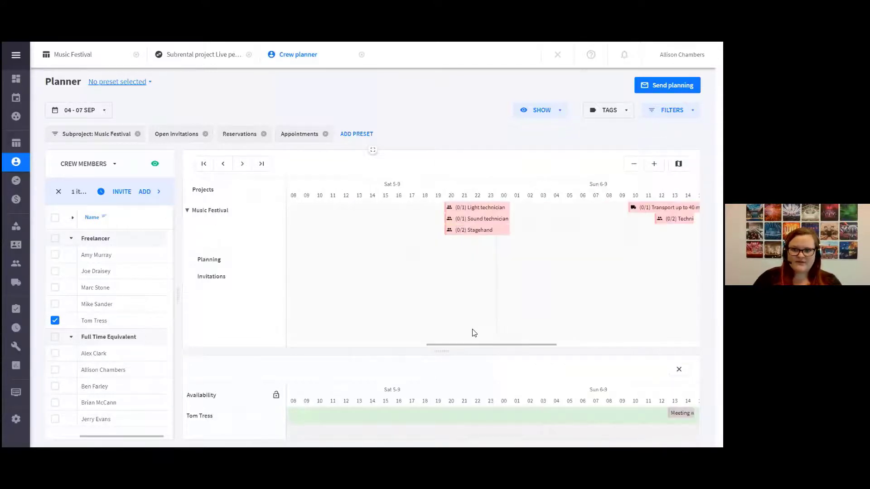
pyautogui.moveTo(489, 344); pyautogui.dragTo(376, 344)
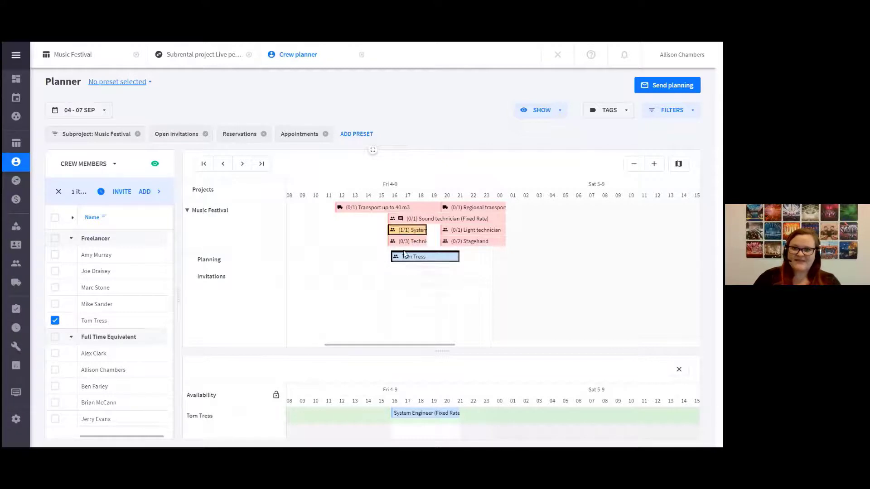
pyautogui.moveTo(404, 262)
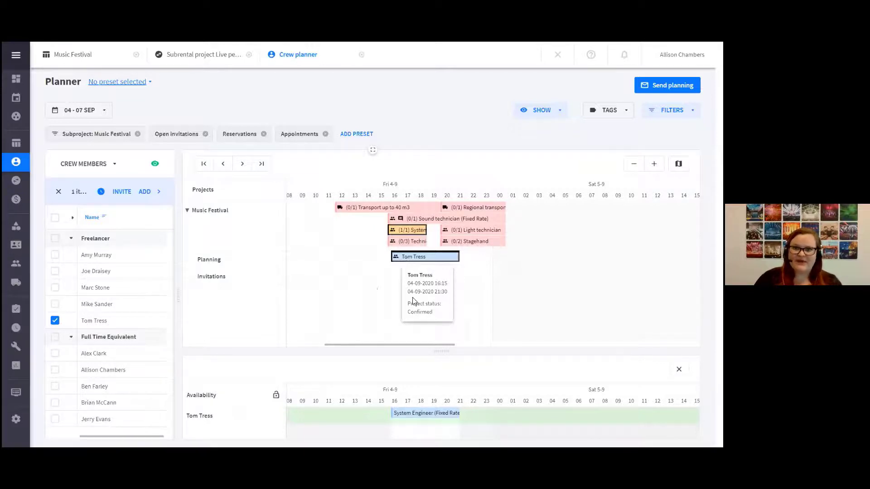
pyautogui.moveTo(404, 262); pyautogui.dragTo(375, 262)
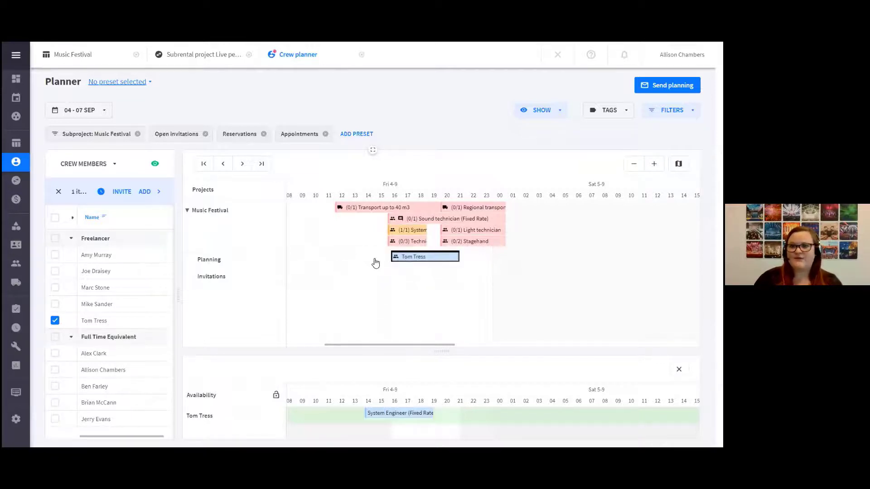
pyautogui.moveTo(375, 262)
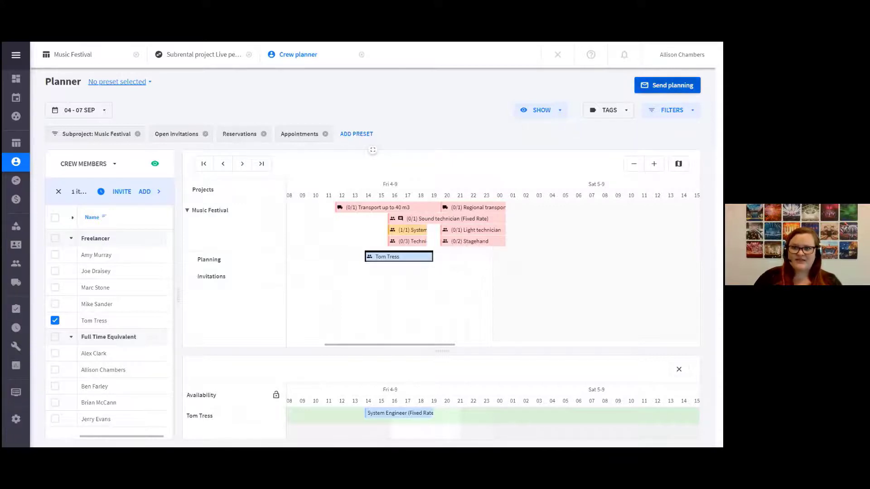
# Preview the planning message to one stagehand on the Live performance band Soultrain project, and leave without sending it
pyautogui.click(667, 85)
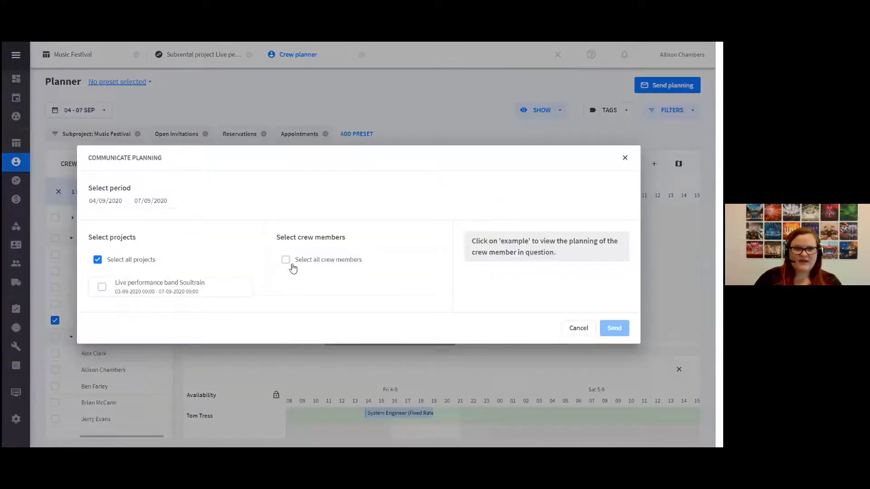
pyautogui.click(102, 287)
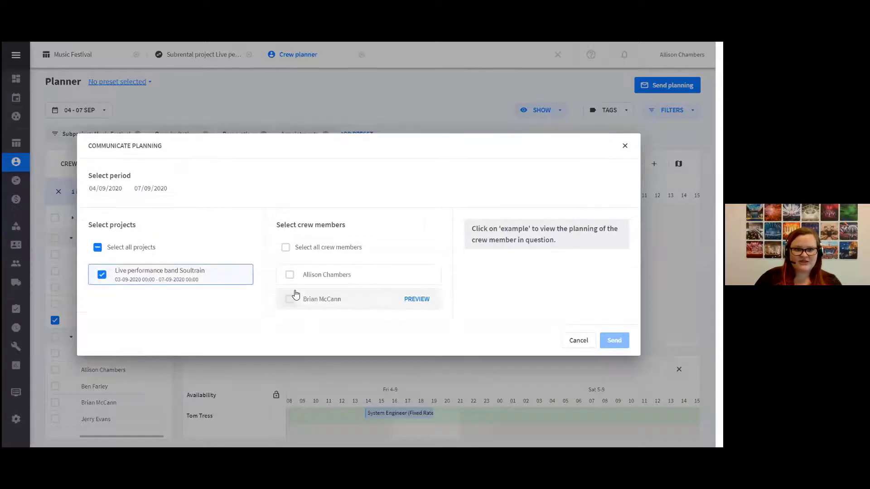
pyautogui.click(289, 300)
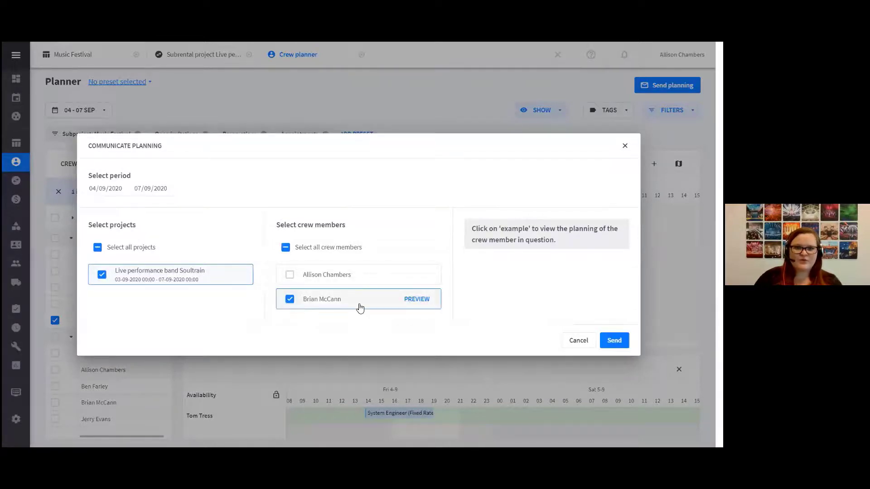
pyautogui.click(415, 301)
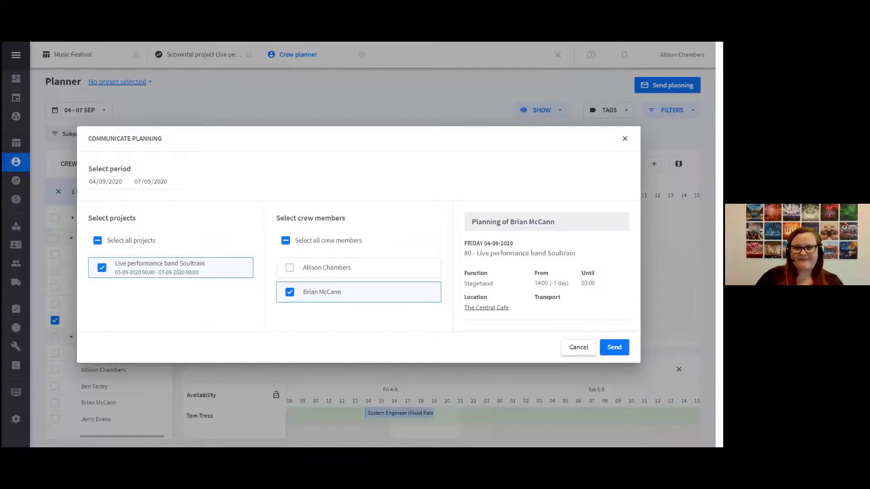
pyautogui.click(572, 347)
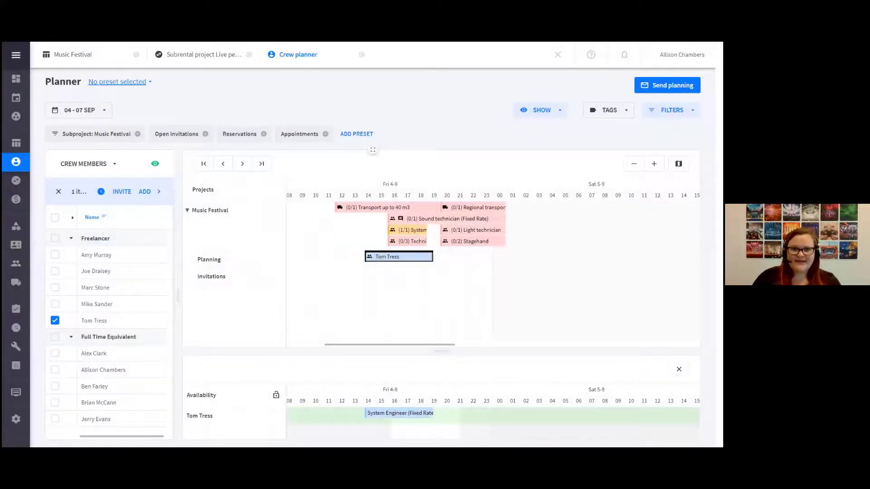
# Target the Light technician function on the evening of 4 September, clear the crew selection, and filter crew members by the lighttechnician tag
pyautogui.moveTo(480, 235)
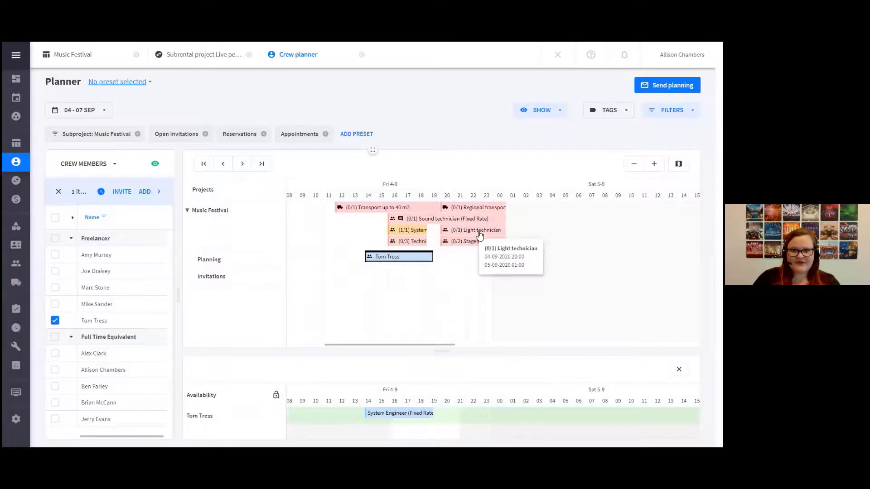
pyautogui.click(480, 234)
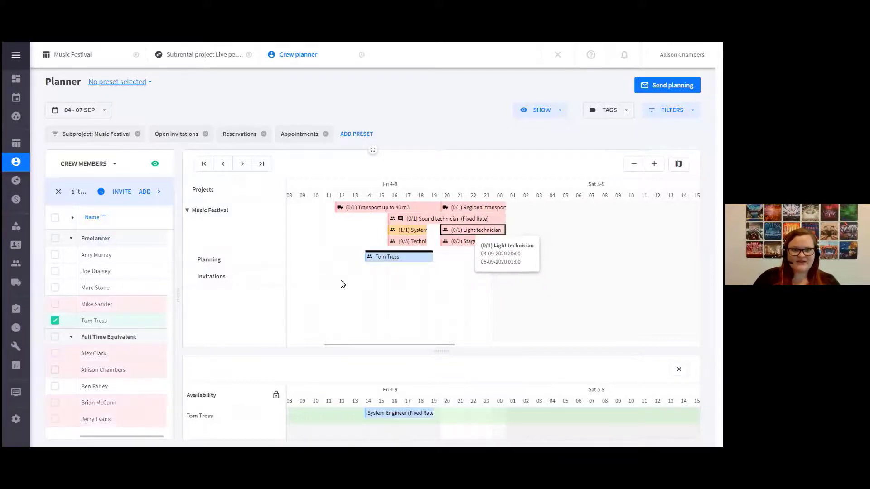
pyautogui.click(129, 326)
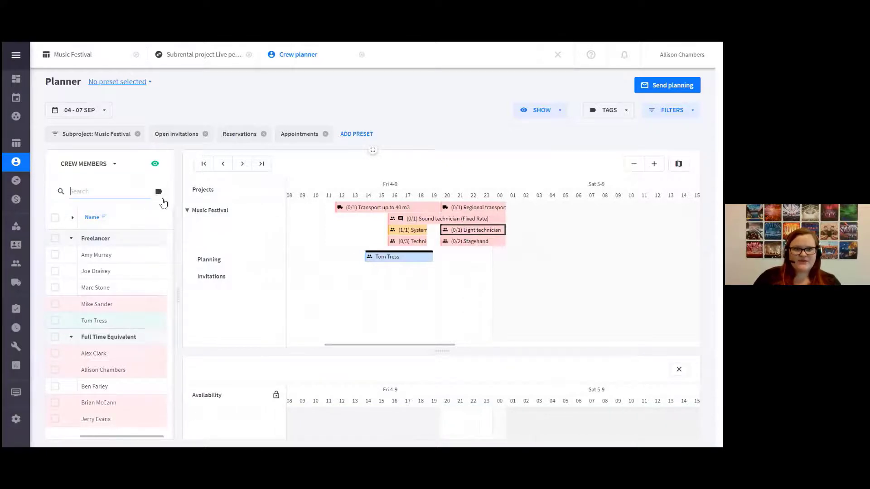
pyautogui.click(158, 196)
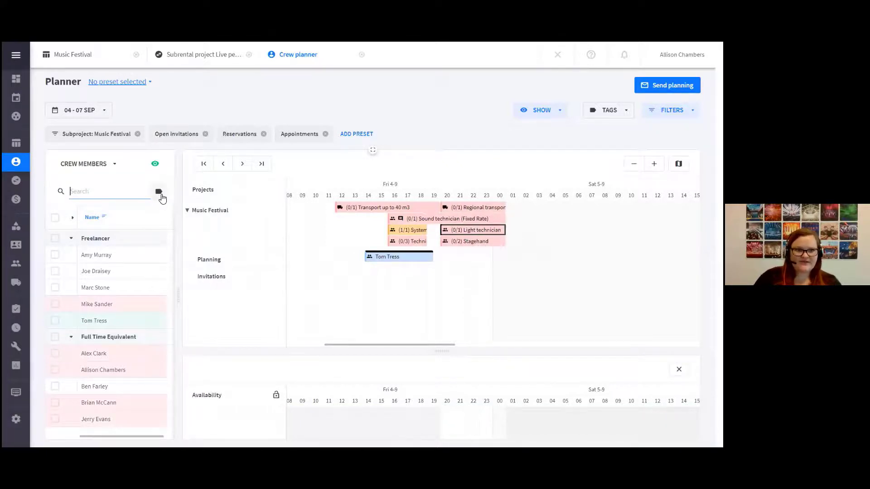
pyautogui.click(159, 194)
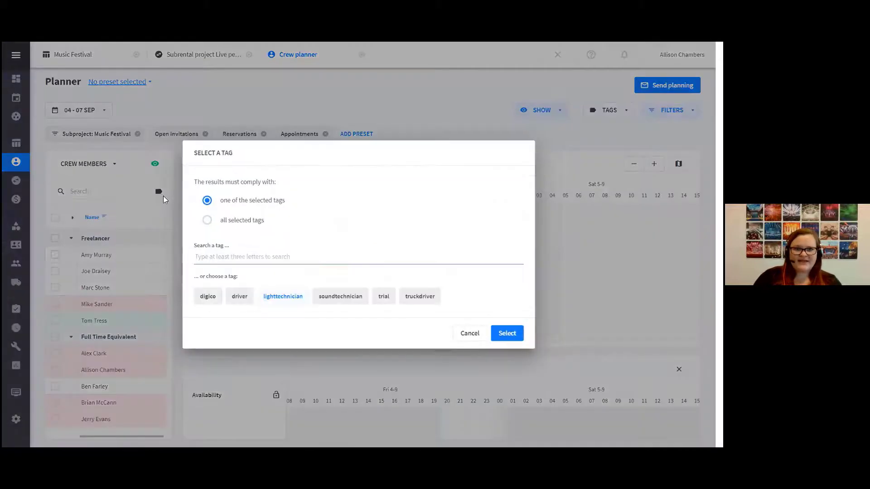
pyautogui.click(279, 301)
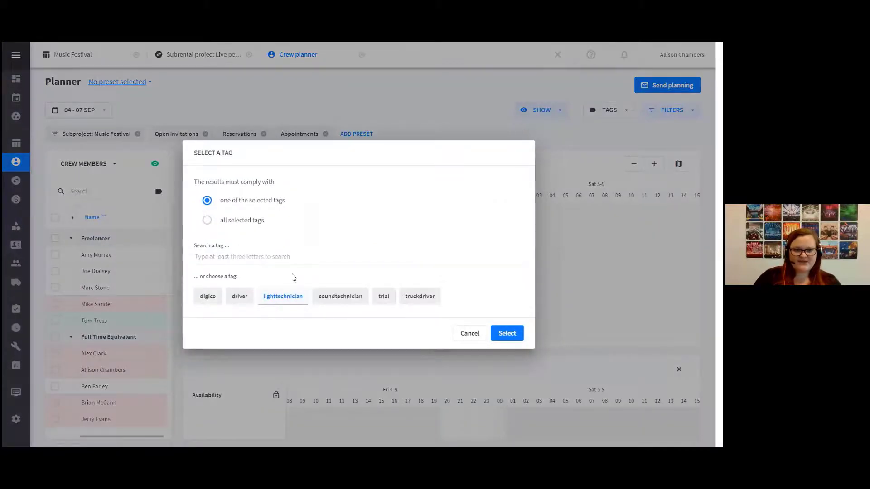
pyautogui.click(508, 334)
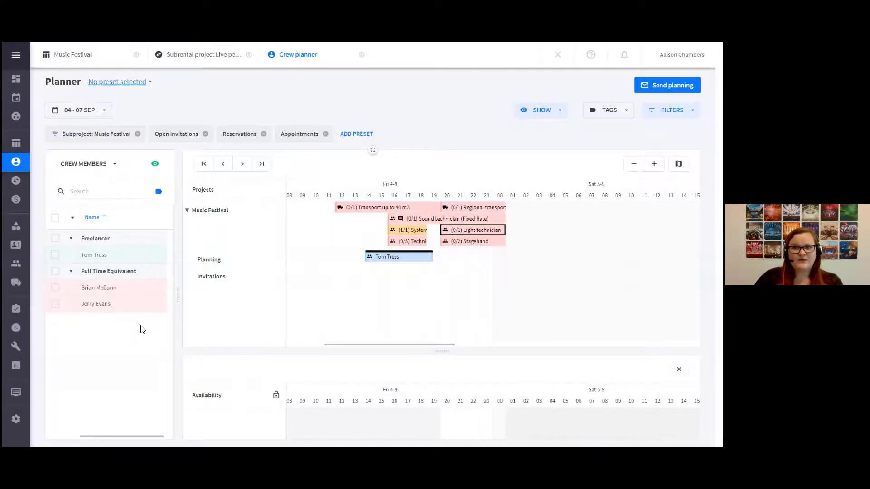
# Remove the crew list's tag filter and reapply it with the lighttechnician tag
pyautogui.click(158, 191)
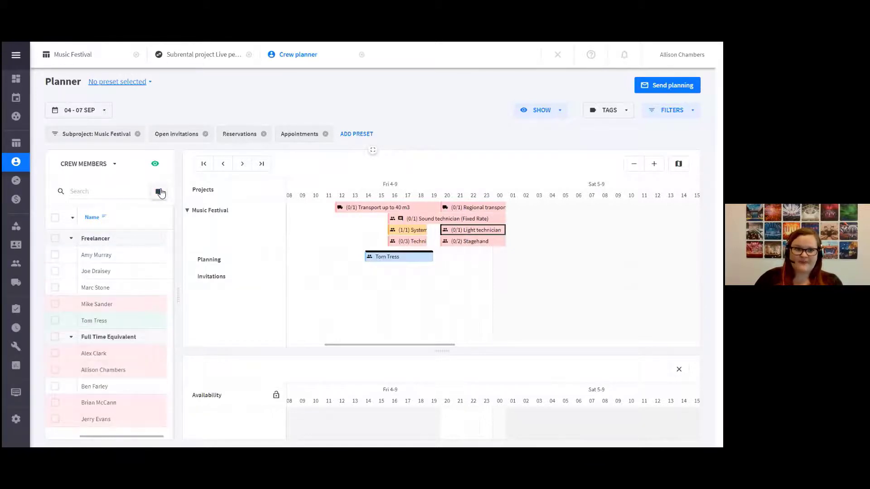
pyautogui.click(159, 192)
pyautogui.click(274, 300)
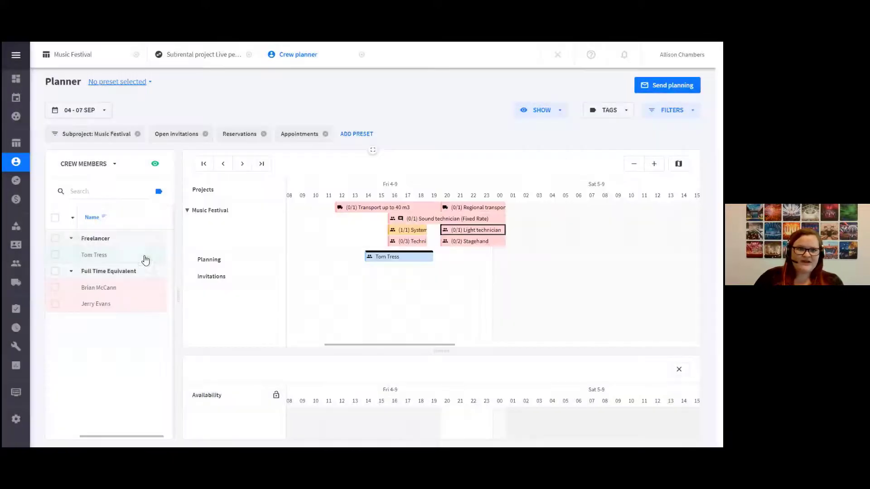
pyautogui.click(507, 335)
# Select all three crew members in the filtered list, one freelancer and two full-time employees
pyautogui.click(56, 255)
pyautogui.click(55, 287)
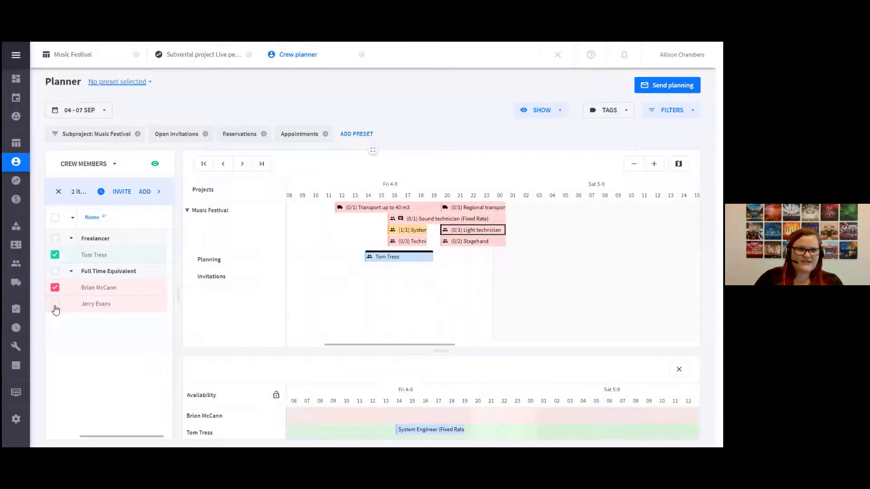
pyautogui.click(55, 305)
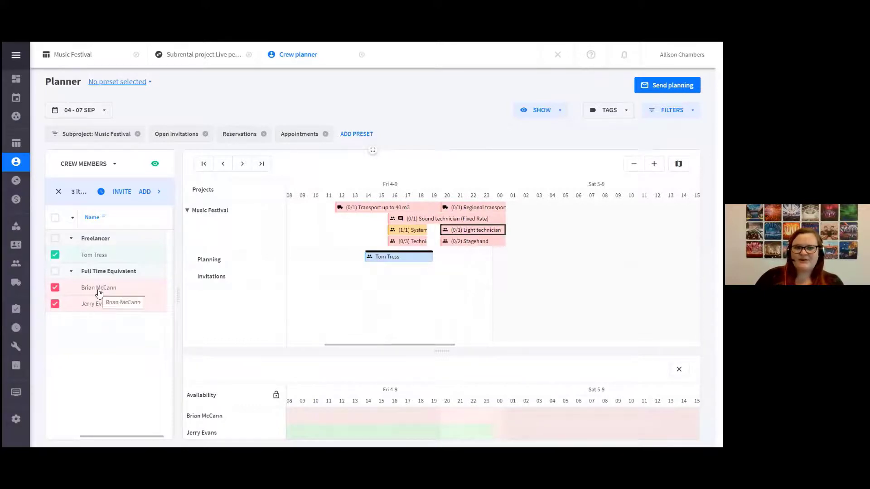
# Start an invitation for the Light technician function as Request availability for times of function, with no due date
pyautogui.click(120, 192)
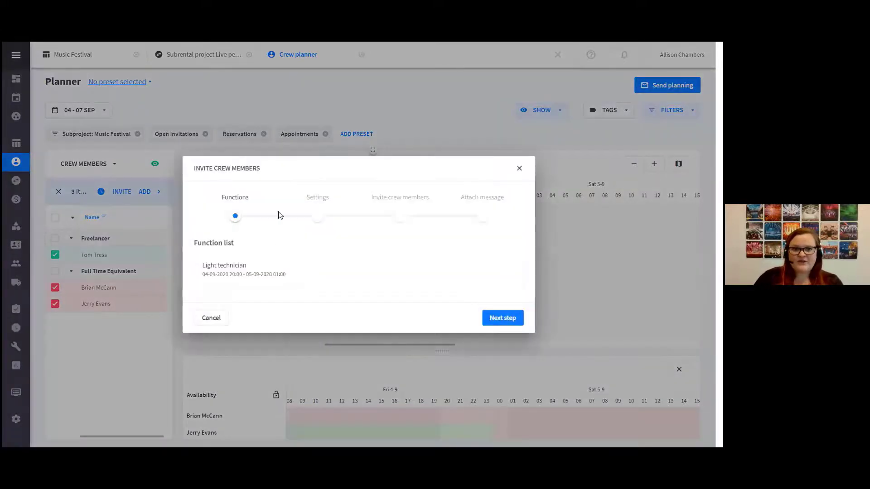
pyautogui.click(495, 319)
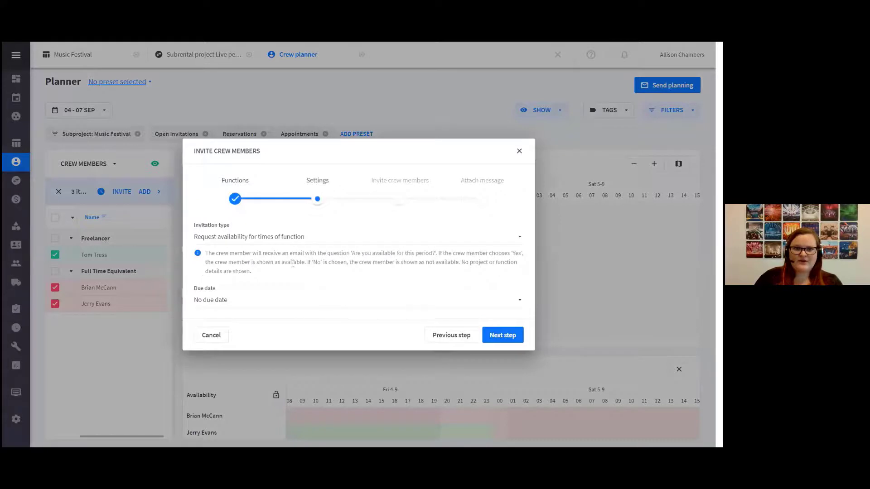
pyautogui.click(289, 240)
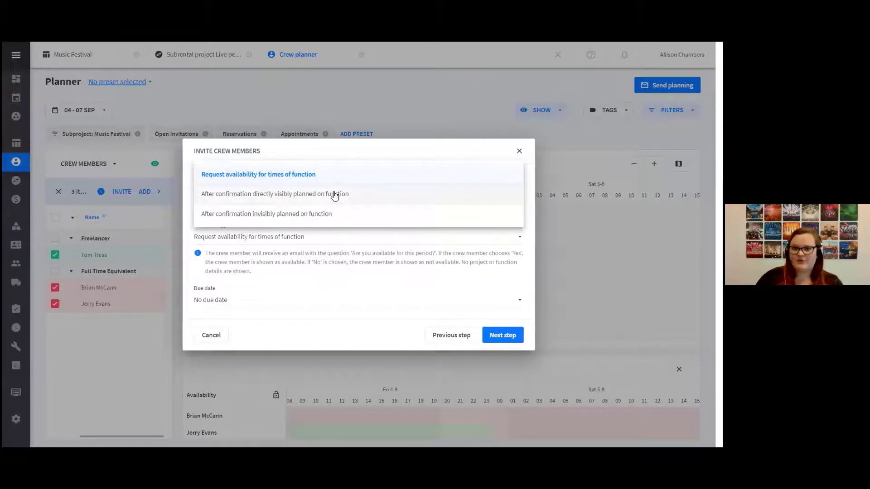
pyautogui.click(330, 178)
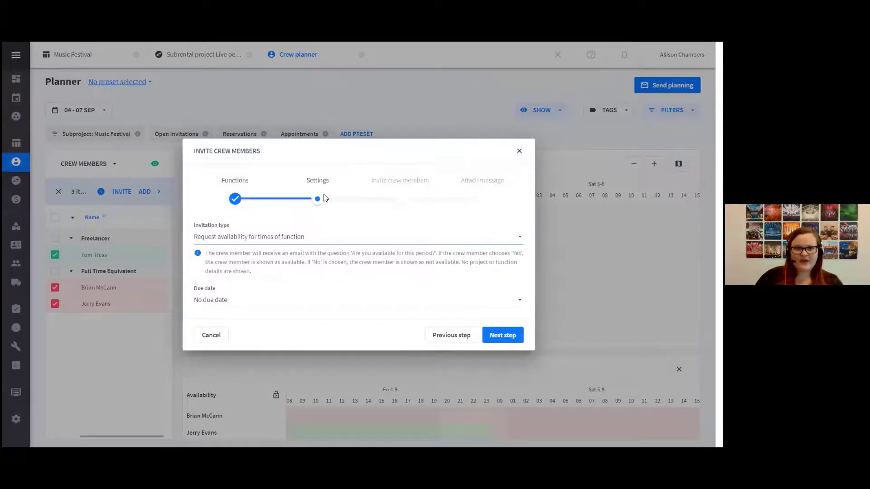
pyautogui.click(227, 307)
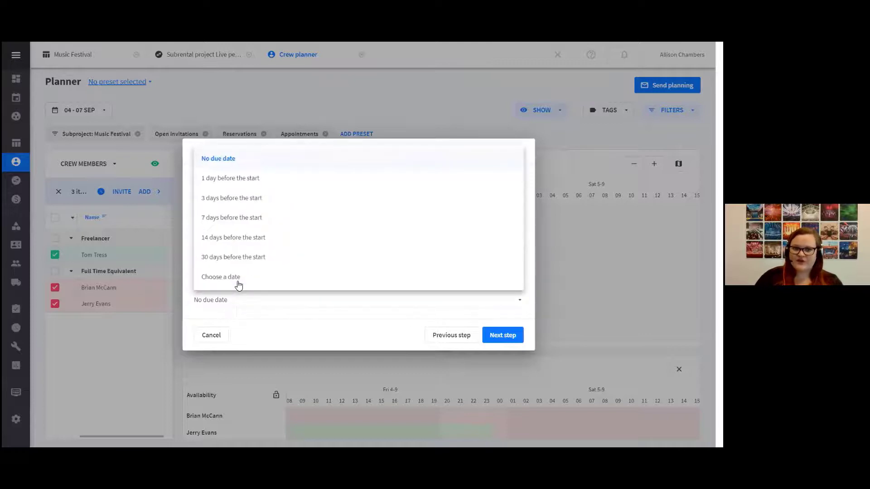
pyautogui.click(266, 164)
# Continue with the selected crew members to the invitation message, check the template options, and cancel the invitation
pyautogui.click(504, 336)
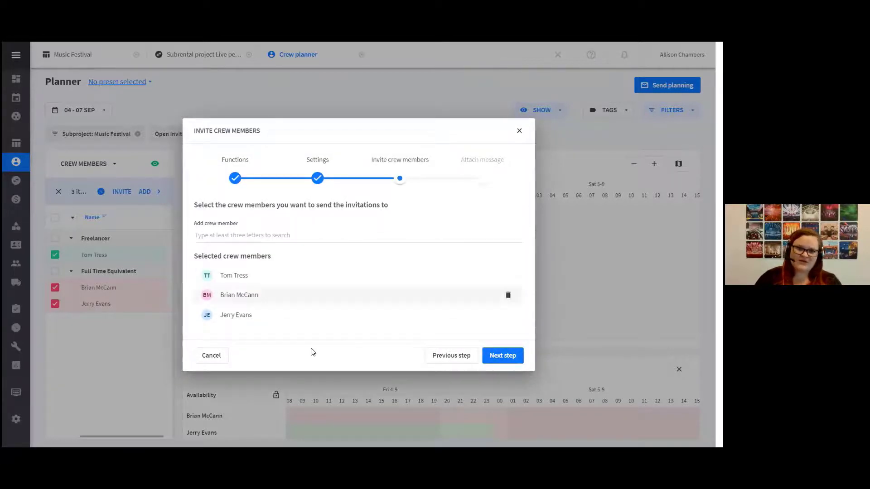
pyautogui.click(493, 363)
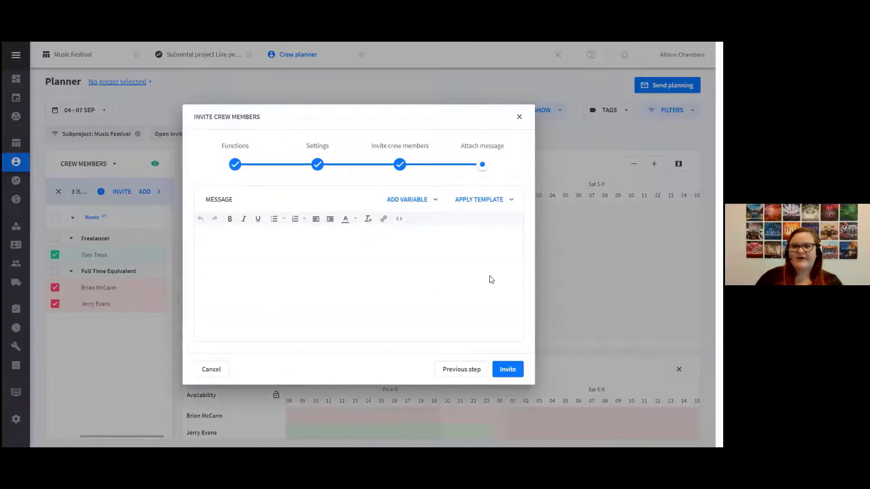
pyautogui.click(489, 202)
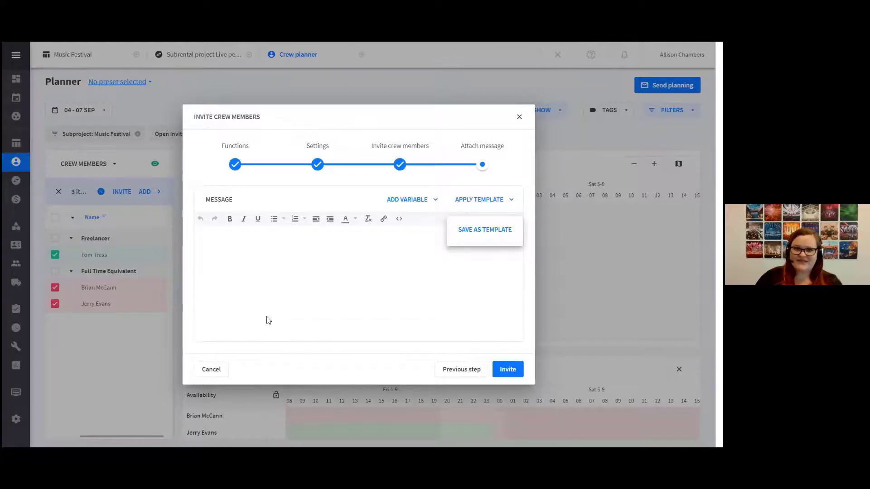
pyautogui.click(208, 370)
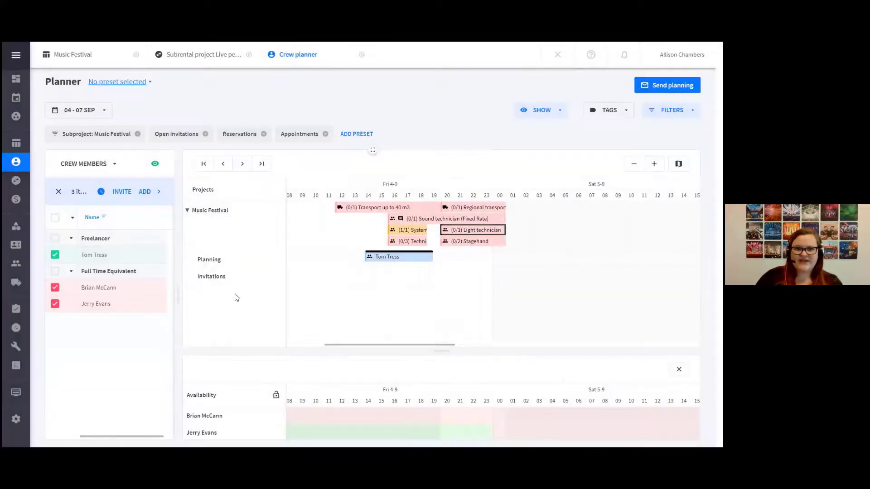
# Open the notification settings from the notifications list, look at the Reply to invitation options, and cancel without saving
pyautogui.moveTo(219, 281); pyautogui.dragTo(473, 323)
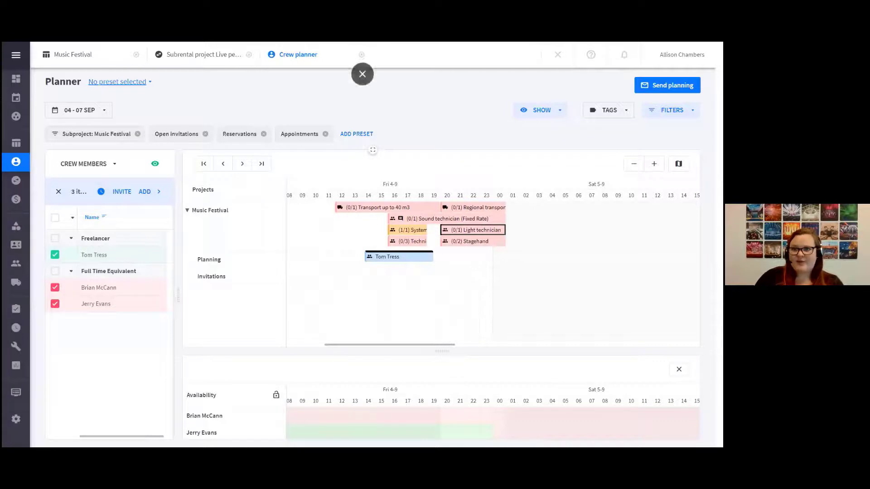
pyautogui.click(624, 55)
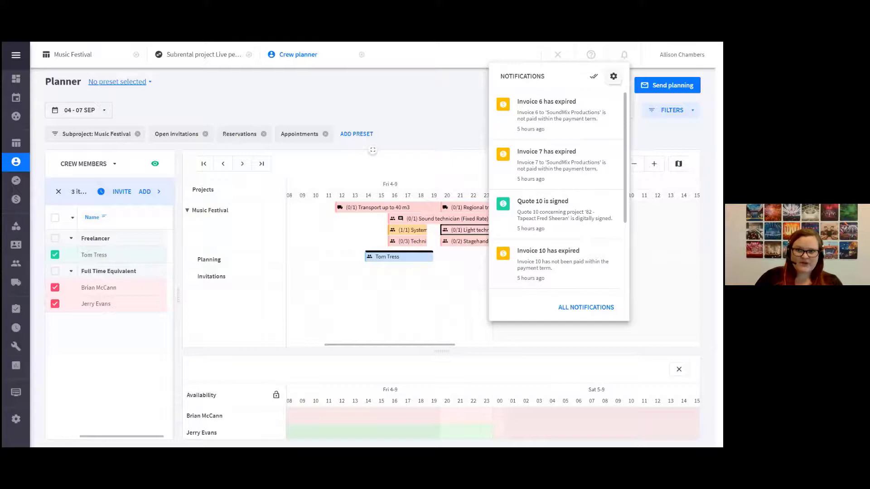
pyautogui.click(614, 76)
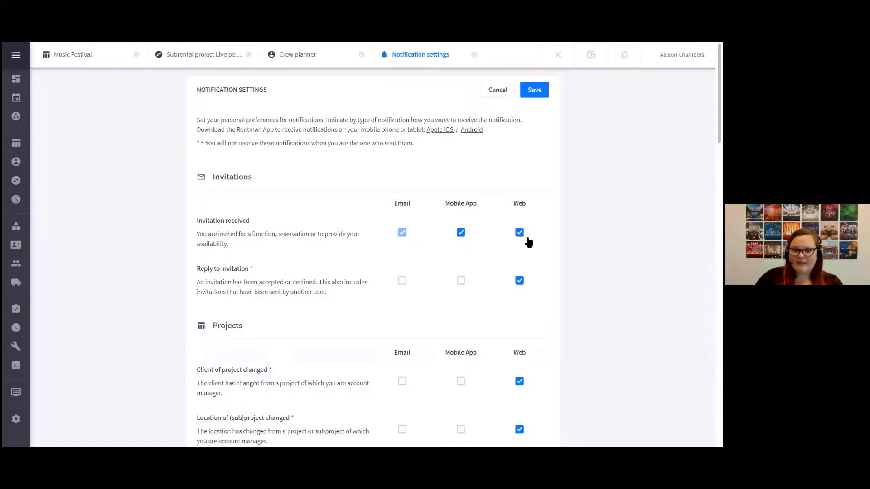
pyautogui.moveTo(195, 265); pyautogui.dragTo(253, 275)
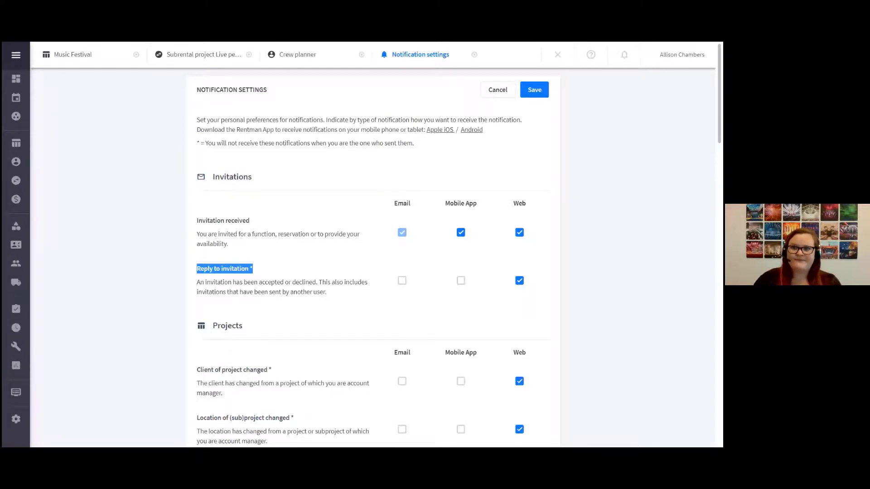
pyautogui.click(496, 90)
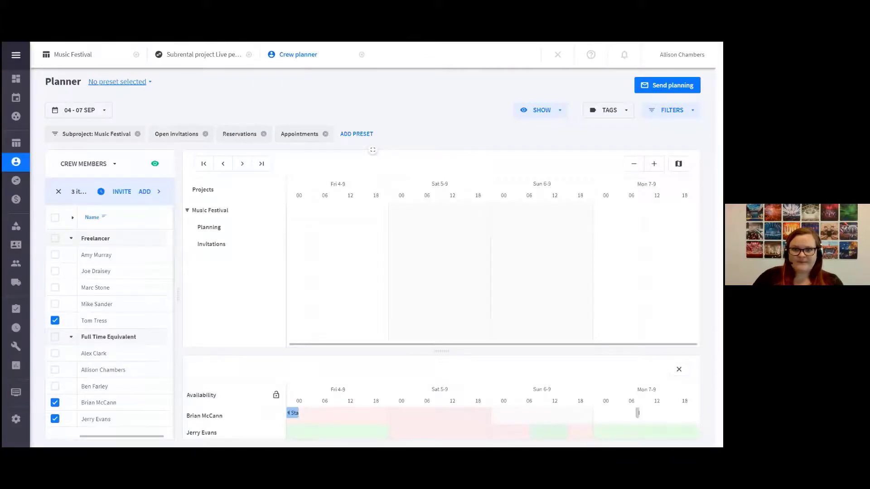
# Show all crew members' availability in an enlarged timeline and try marking one as available from 04/09/2020 16:55 until 05/09/2020 02:20
pyautogui.click(55, 217)
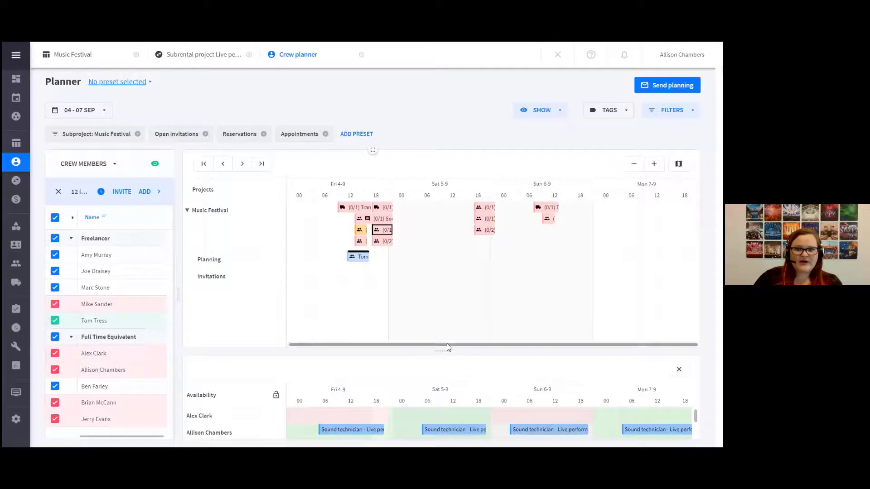
pyautogui.moveTo(443, 352); pyautogui.dragTo(453, 215)
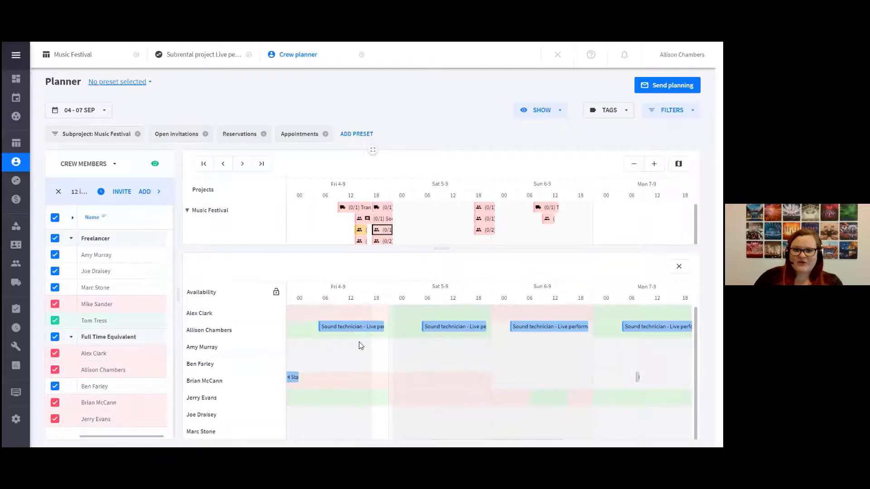
pyautogui.moveTo(359, 345); pyautogui.dragTo(397, 349)
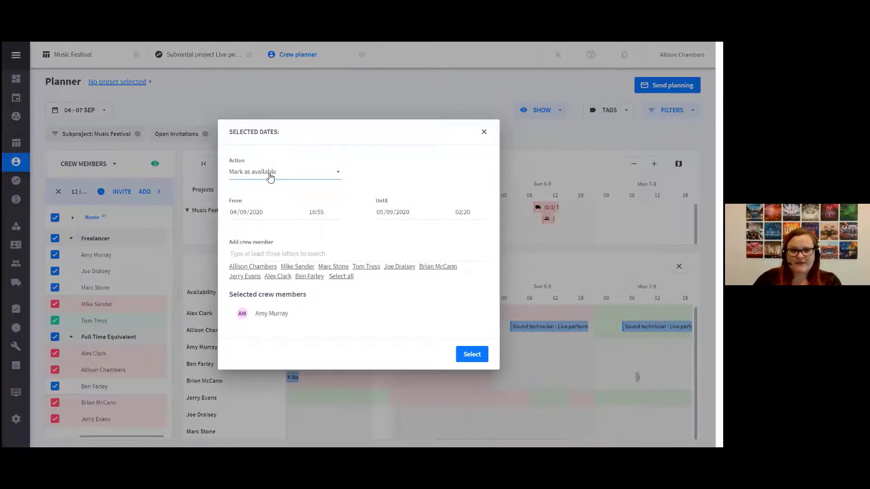
pyautogui.click(484, 132)
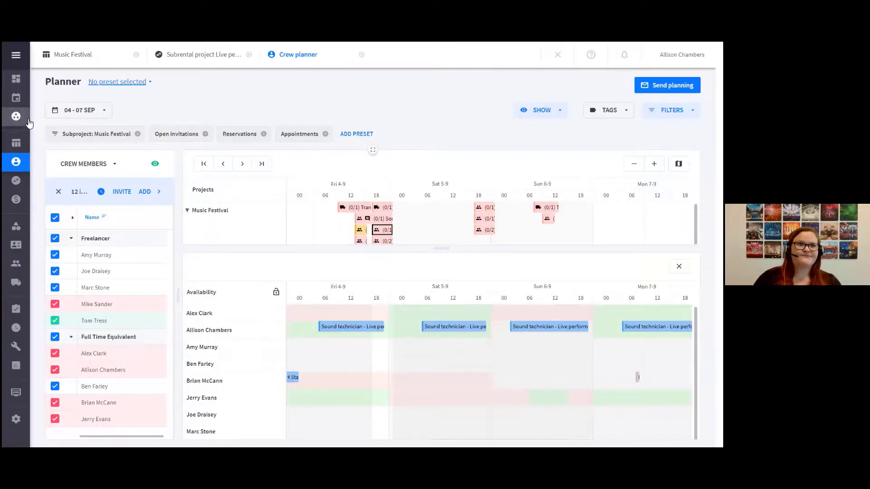
# Open the warehouse day overview and look through the transports, scheduled crew and project status columns for 28 AUG 2020
pyautogui.moveTo(29, 123)
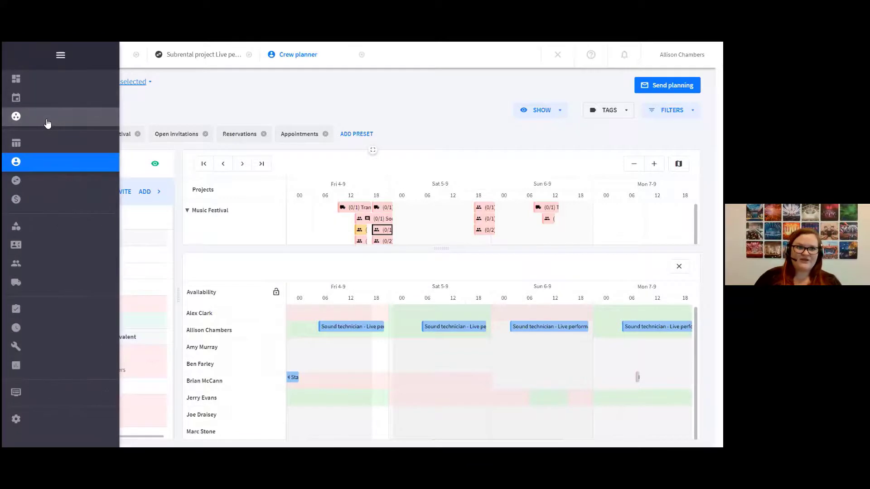
pyautogui.click(48, 123)
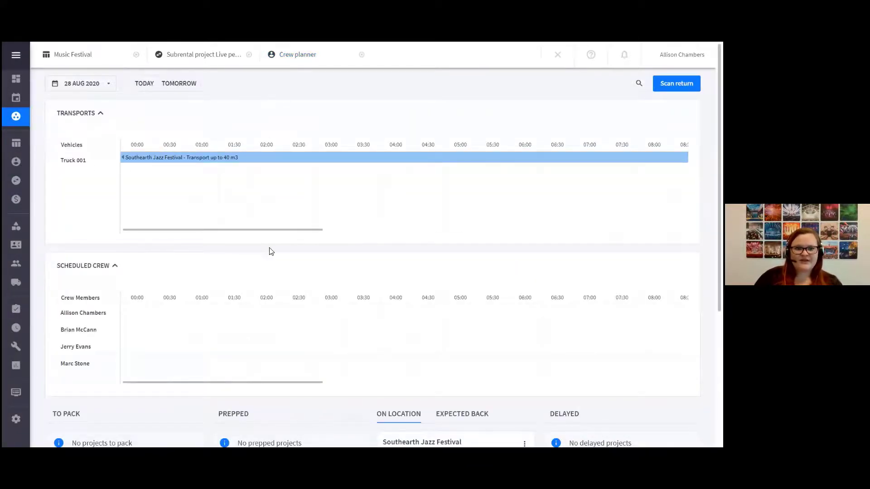
pyautogui.scroll(-3, 272, 258)
pyautogui.scroll(3, 274, 263)
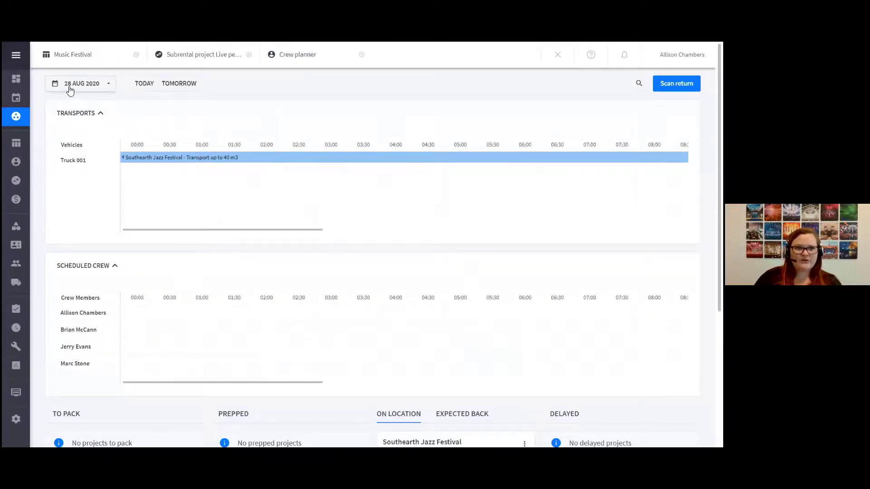
pyautogui.scroll(-4, 188, 284)
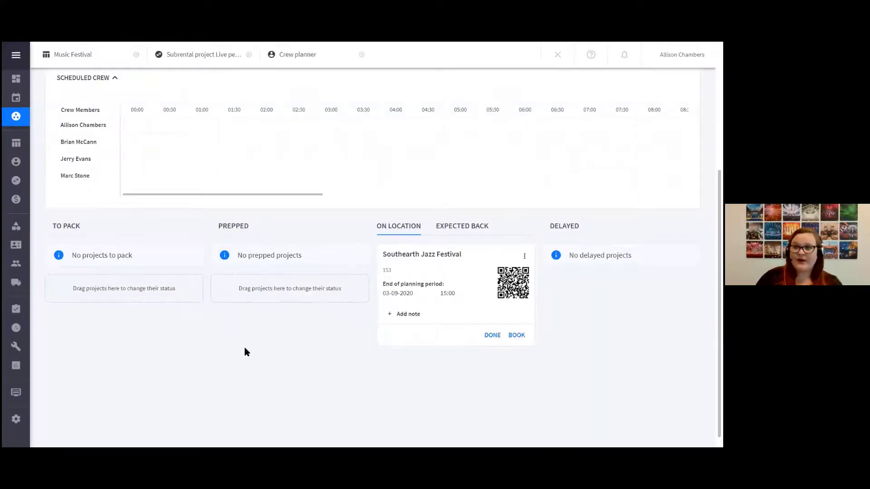
pyautogui.scroll(1, 243, 349)
pyautogui.scroll(4, 243, 348)
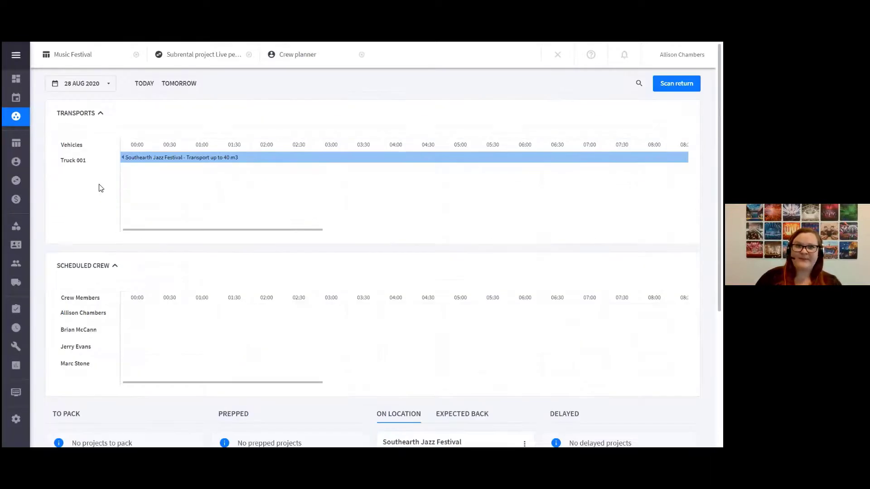
# Set the warehouse overview's date to 4 SEP 2020 and look through that day's transports, scheduled crew and project cards
pyautogui.click(77, 86)
pyautogui.click(204, 113)
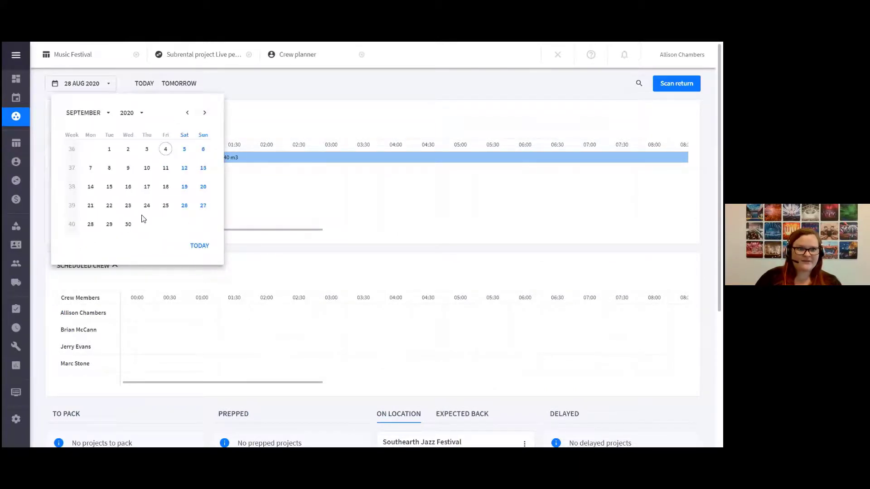
pyautogui.scroll(-4, 186, 342)
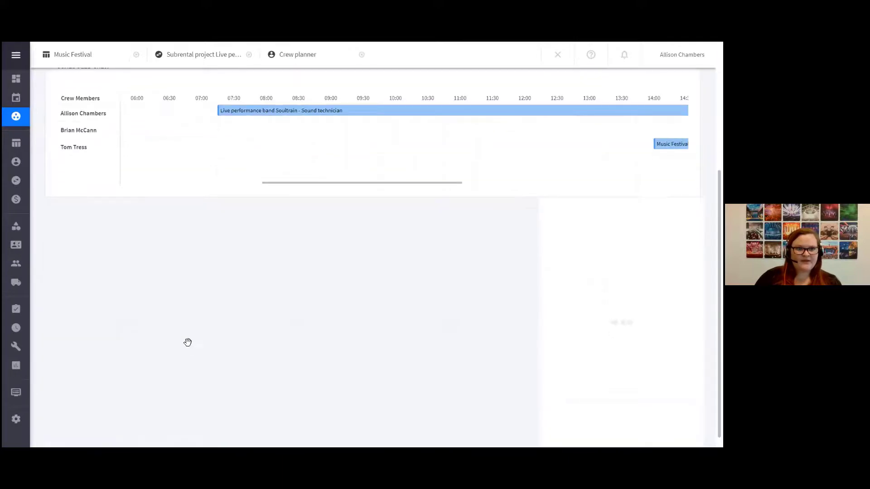
pyautogui.scroll(-1, 230, 360)
pyautogui.scroll(-1, 230, 363)
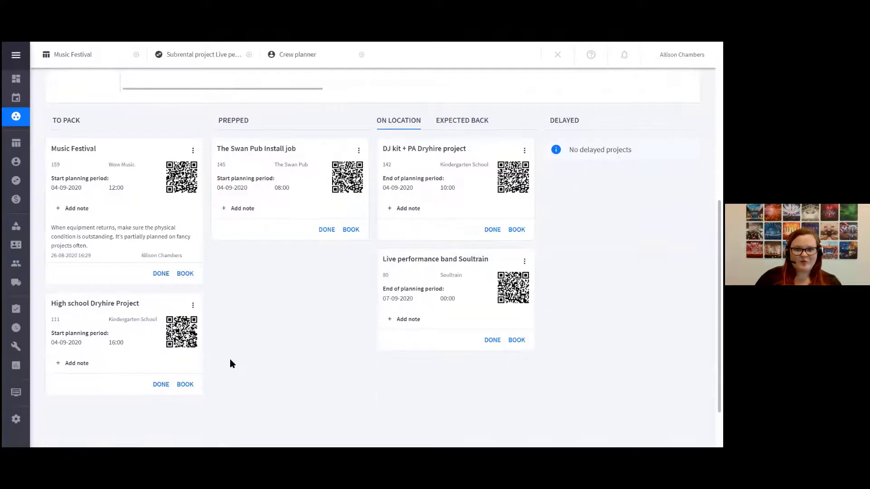
pyautogui.scroll(6, 229, 359)
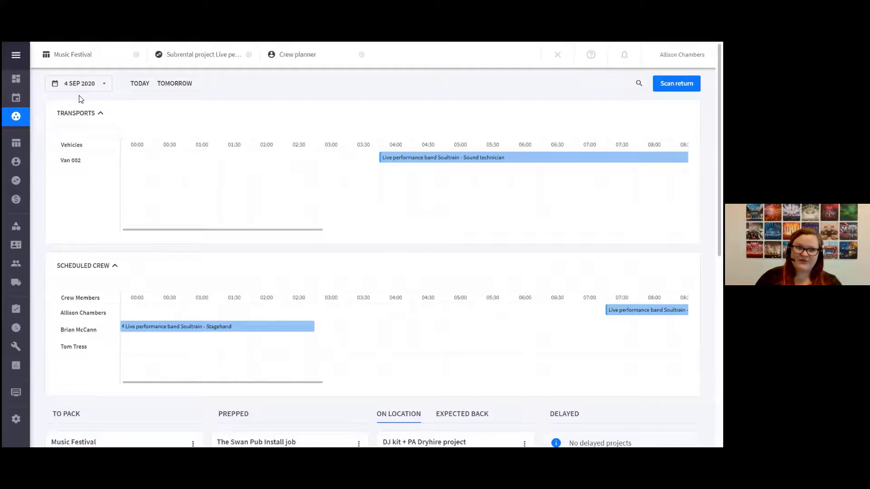
pyautogui.scroll(-4, 104, 249)
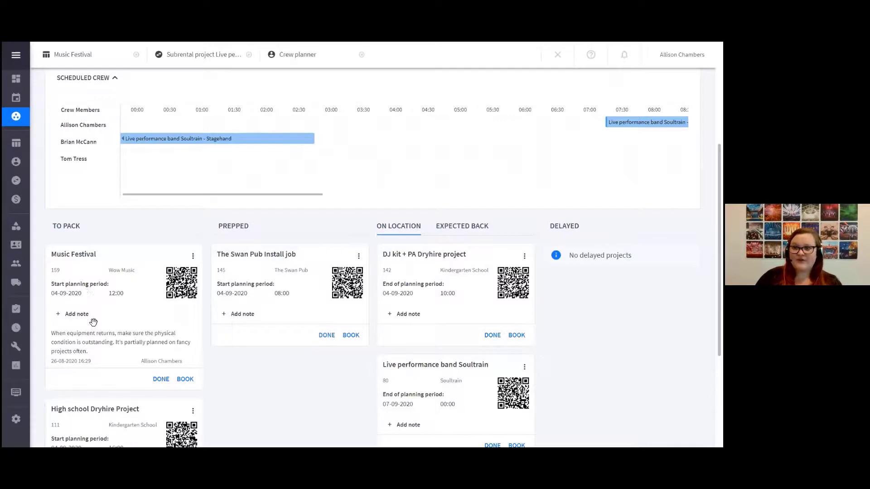
pyautogui.scroll(4, 93, 322)
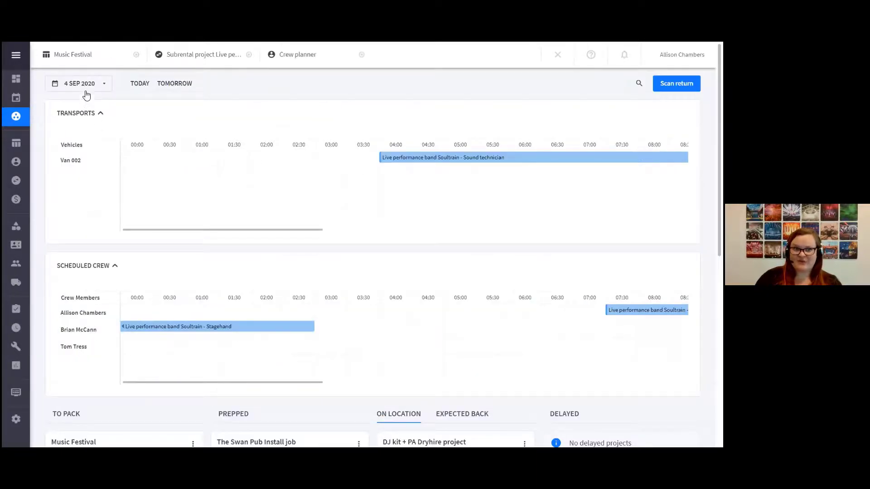
pyautogui.scroll(-3, 109, 308)
pyautogui.scroll(-3, 109, 309)
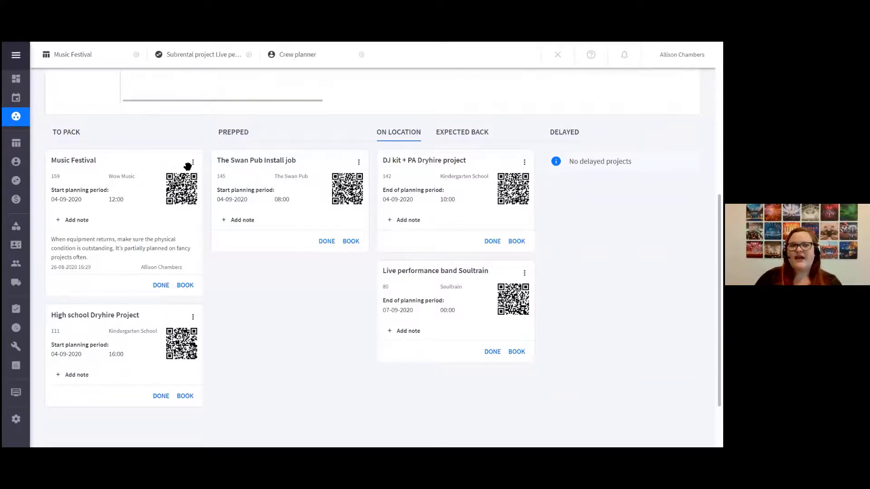
# Open the Music Festival project for booking from the To pack column and book the Bandmic kit to location
pyautogui.click(185, 286)
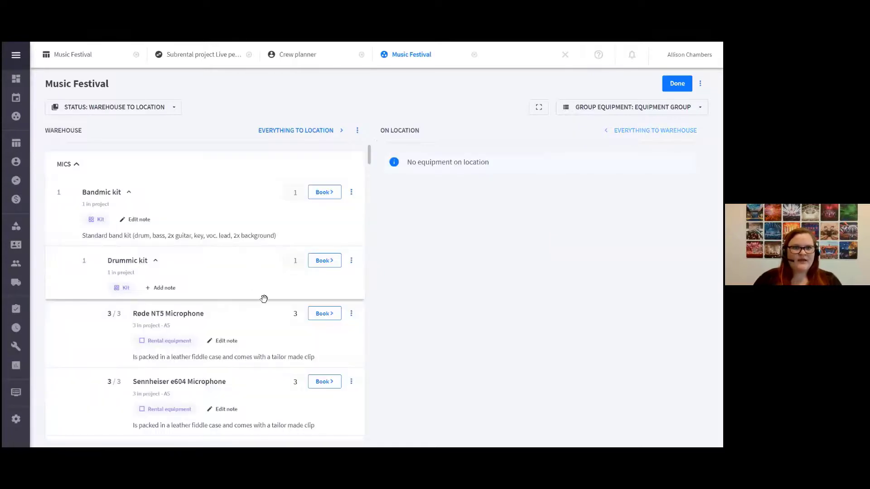
pyautogui.scroll(-2, 264, 298)
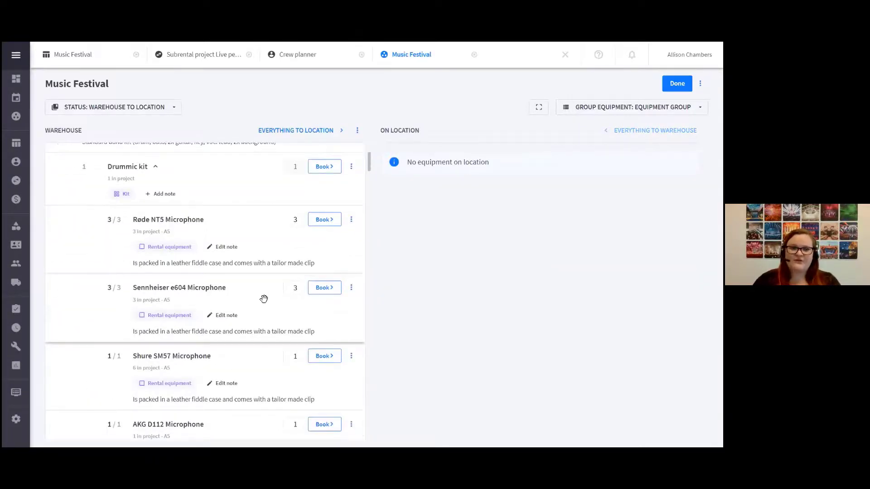
pyautogui.scroll(-2, 264, 298)
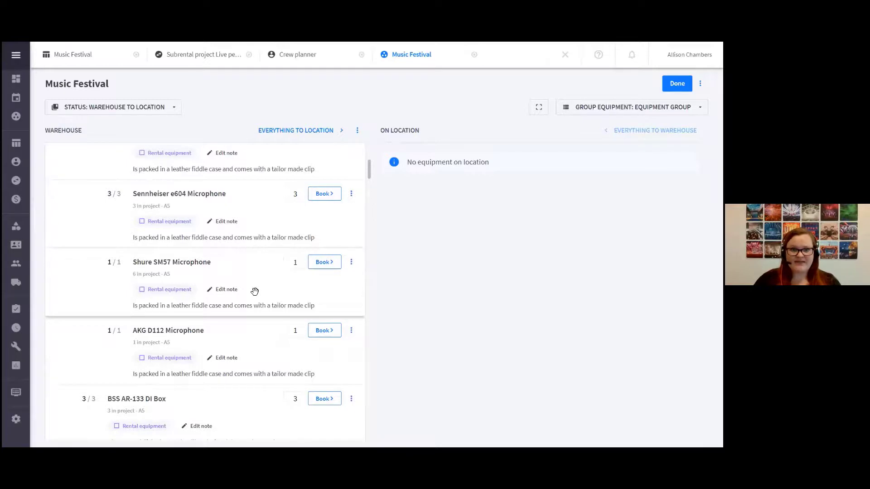
pyautogui.scroll(2, 254, 292)
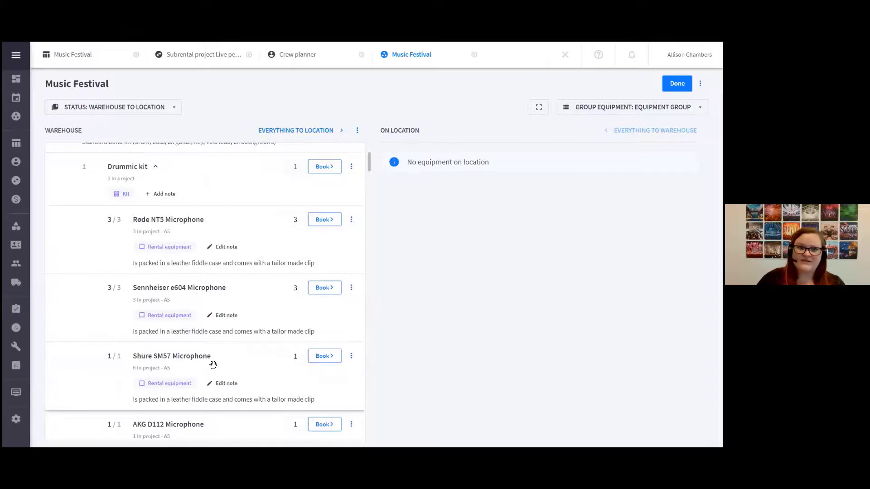
pyautogui.scroll(3, 213, 365)
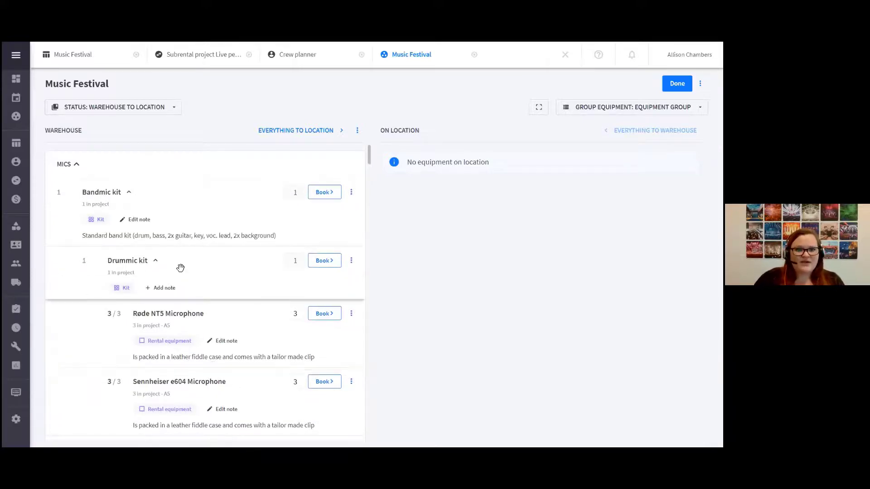
pyautogui.click(321, 194)
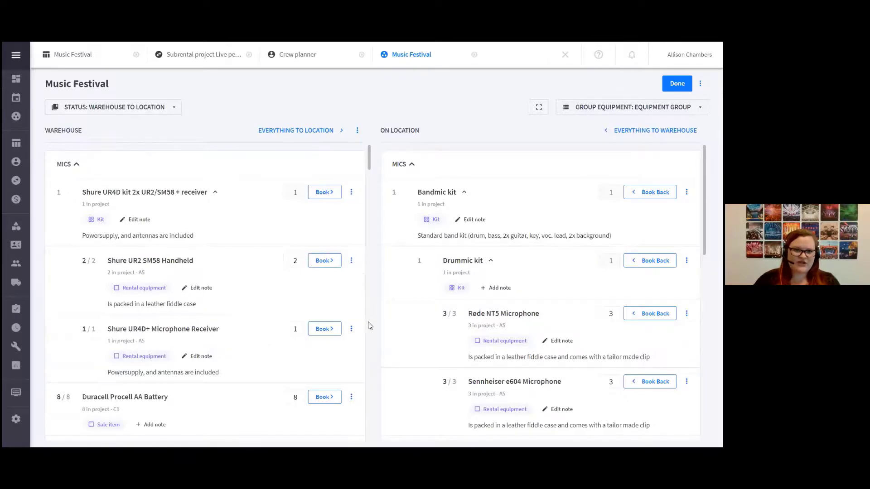
# Replace the Digico SD10 Mixer in the Front of House group with the alternative Digico SD8 Mixer, quantity 1
pyautogui.scroll(-5, 258, 349)
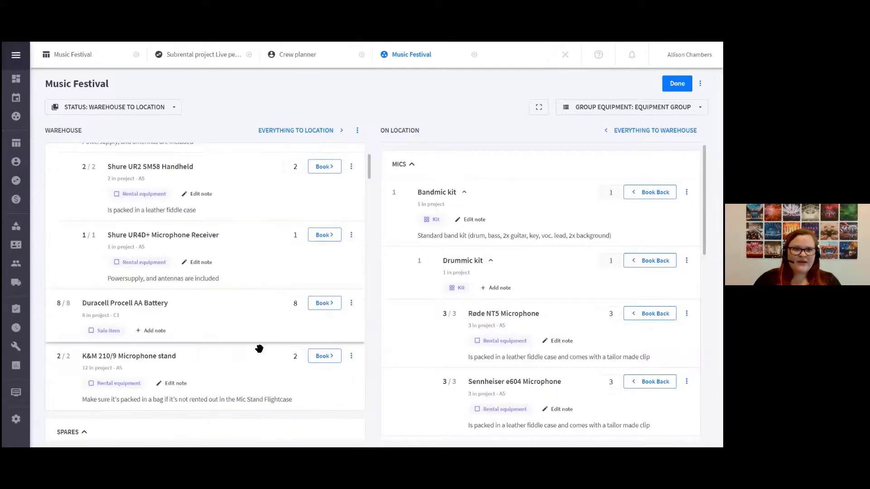
pyautogui.scroll(-6, 259, 349)
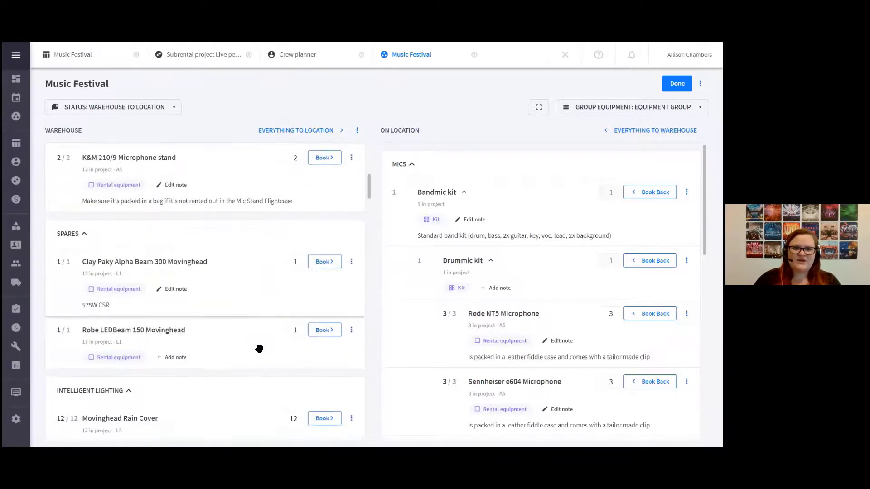
pyautogui.scroll(-6, 259, 349)
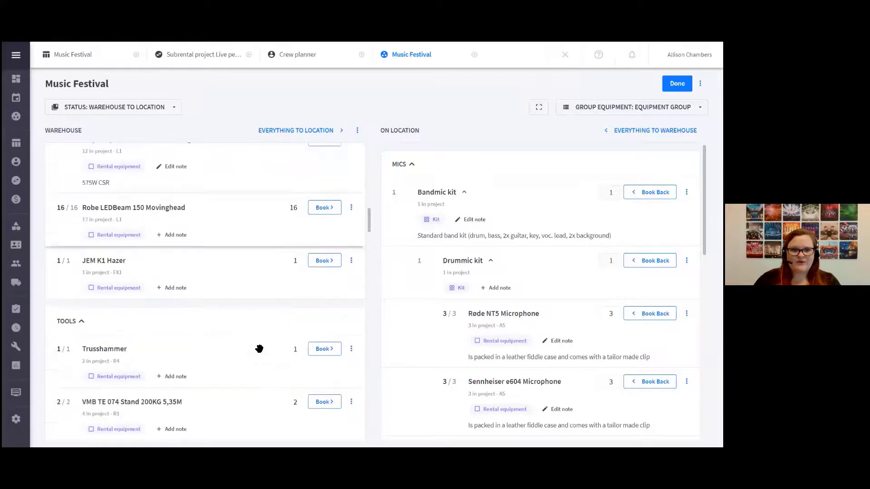
pyautogui.scroll(-6, 260, 350)
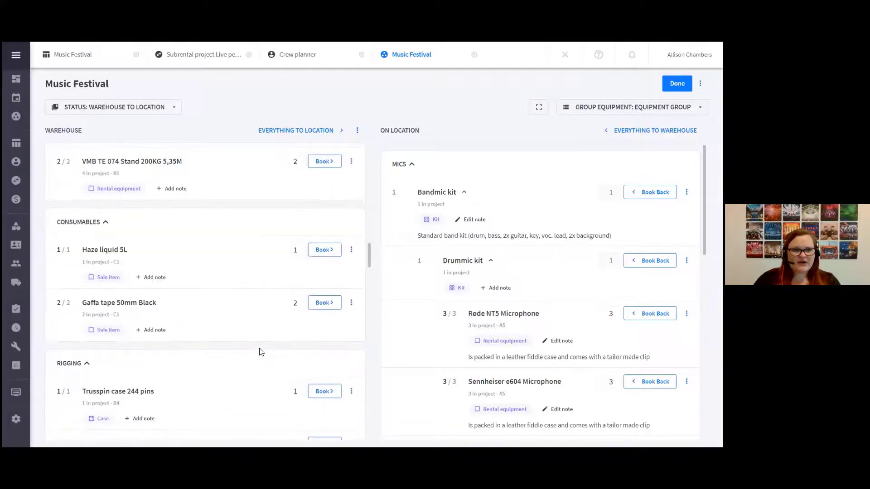
pyautogui.scroll(-6, 260, 349)
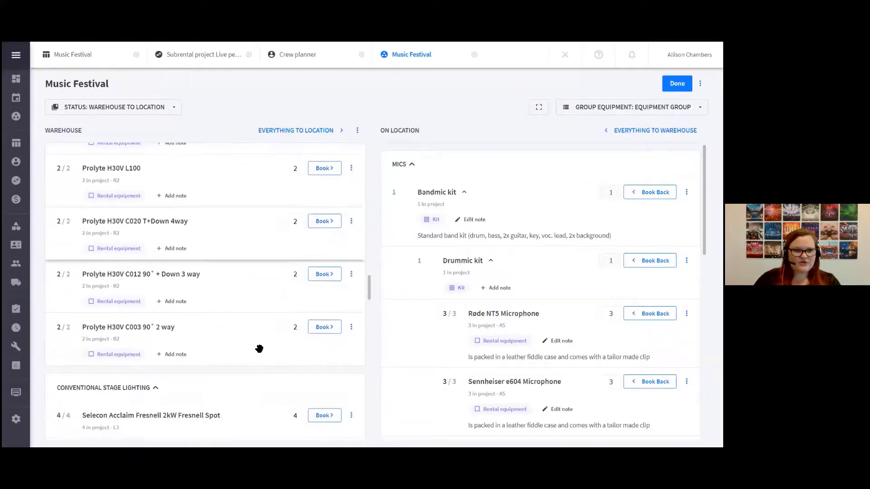
pyautogui.scroll(-4, 259, 348)
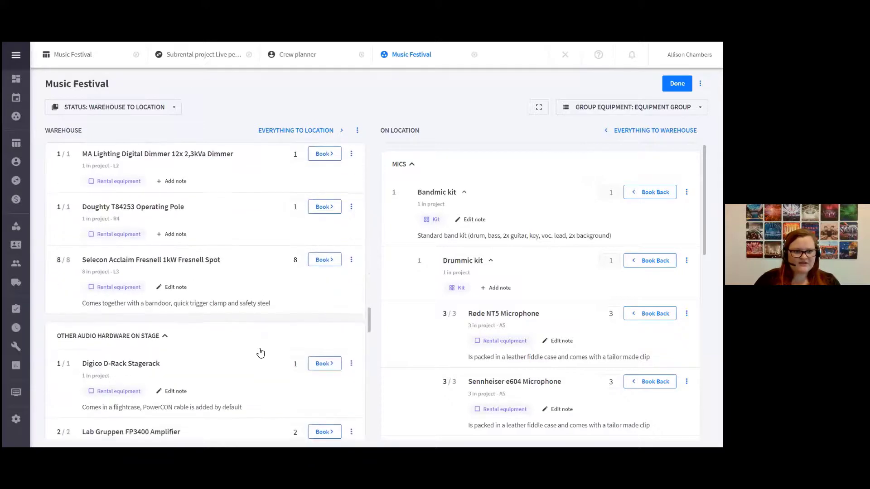
pyautogui.scroll(-2, 259, 349)
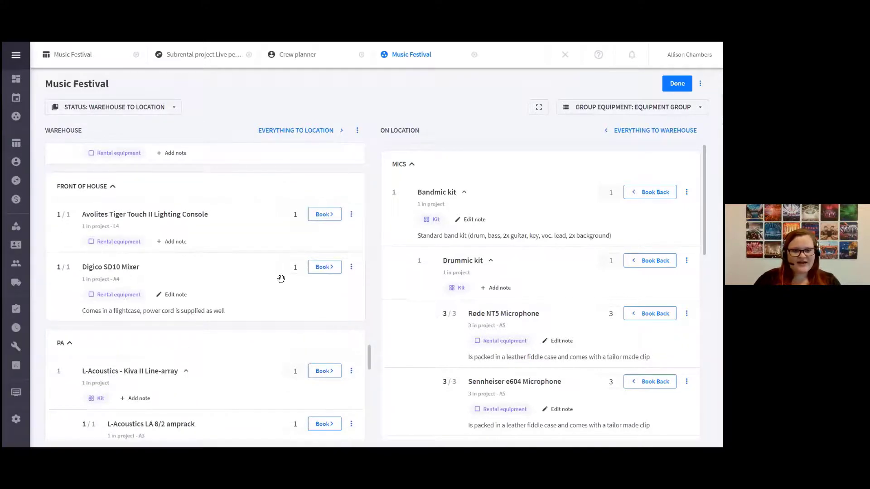
pyautogui.click(352, 268)
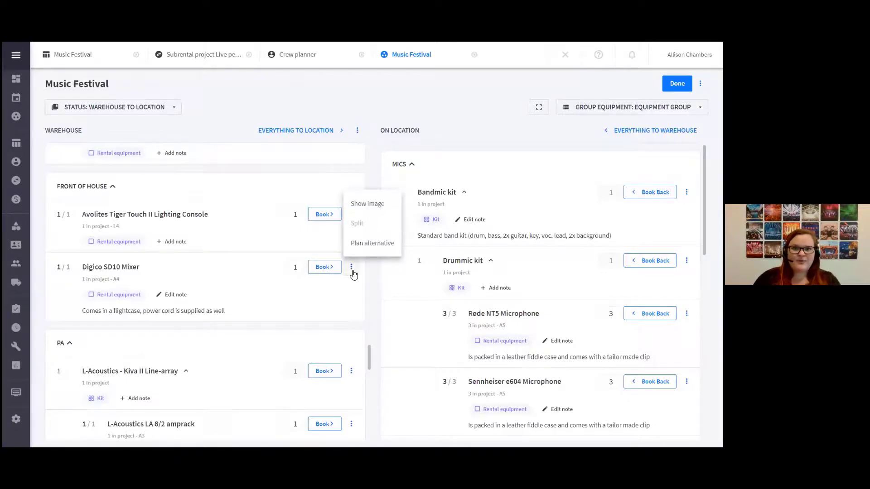
pyautogui.click(370, 248)
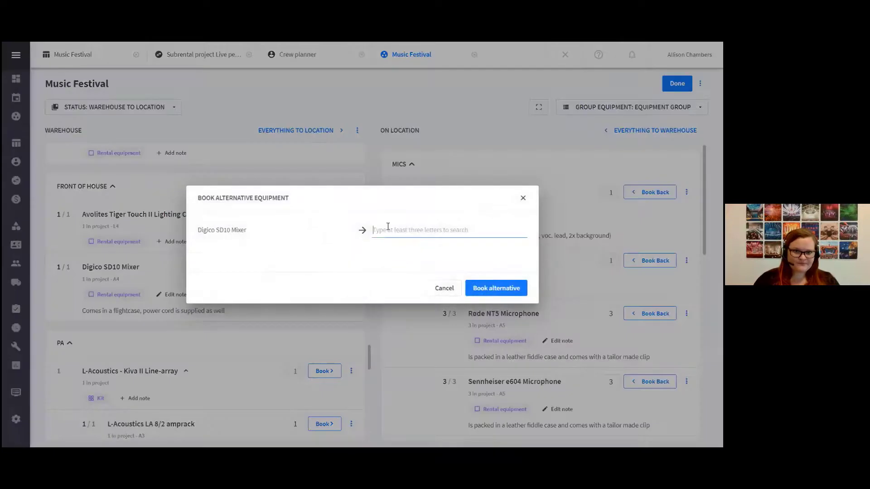
pyautogui.write('digico')
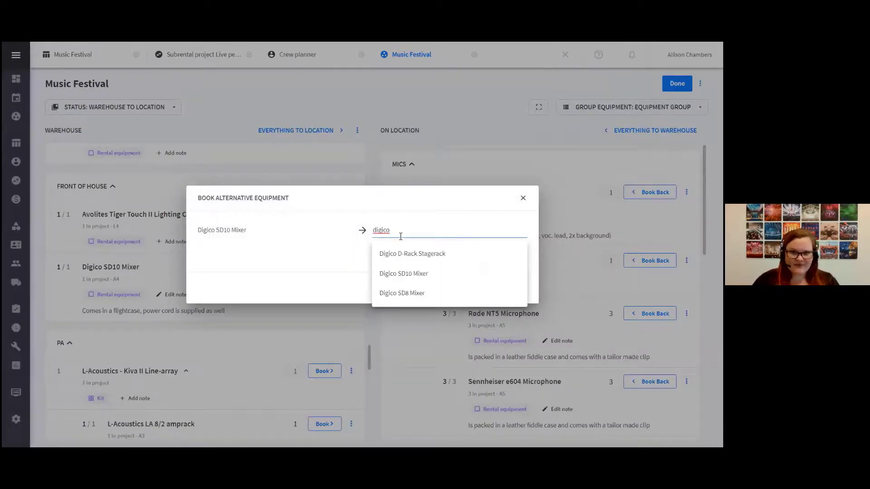
pyautogui.click(427, 295)
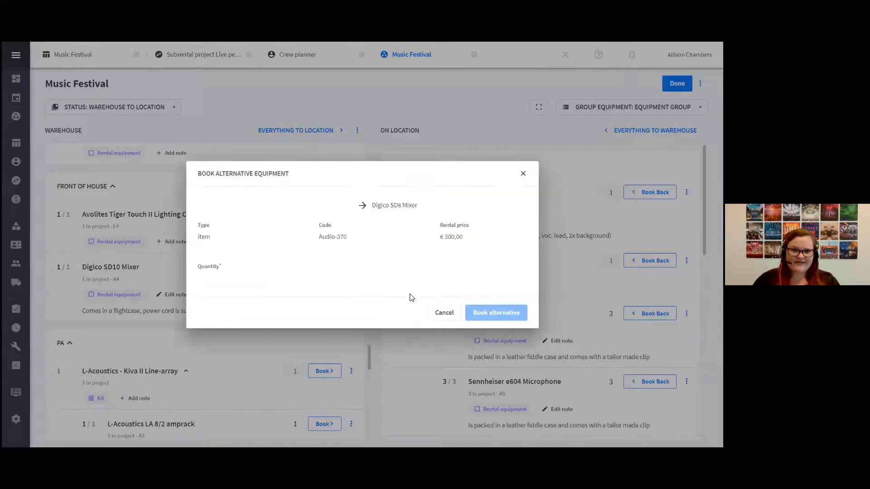
pyautogui.click(221, 280)
pyautogui.write('1')
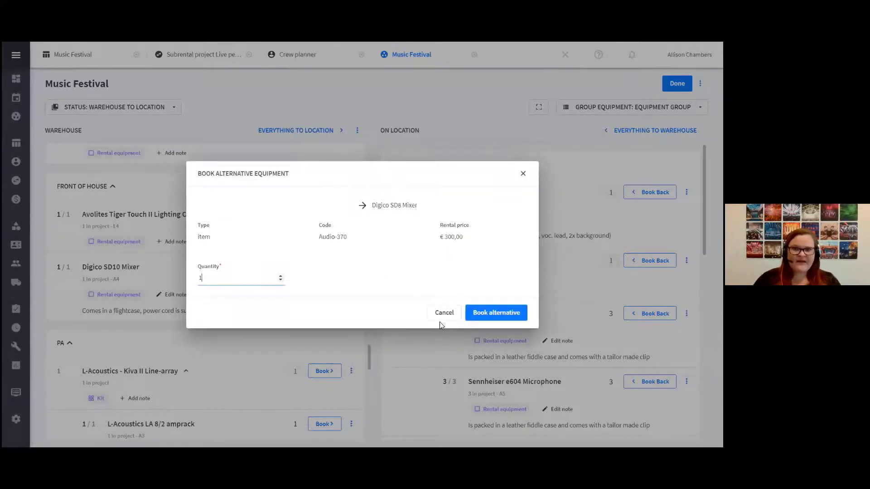
pyautogui.click(484, 307)
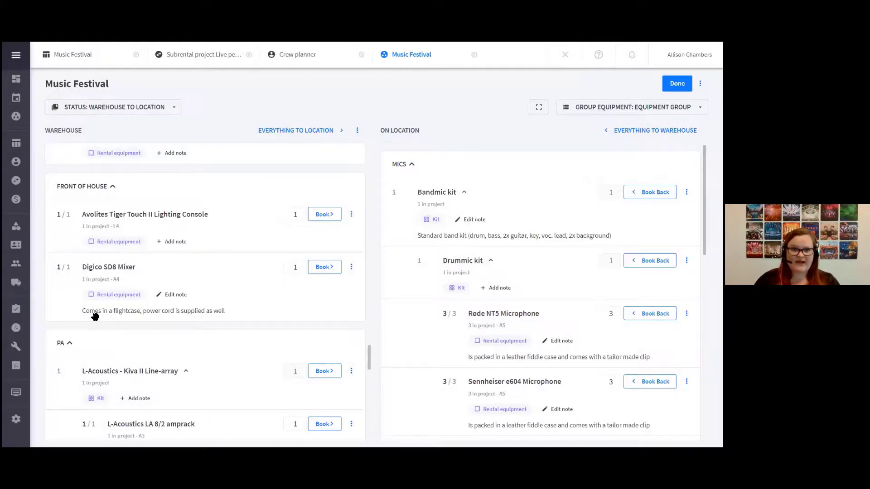
# Plan one additional Shure SM58 Microphone for the project, shown in the price calculation and linked to default project times
pyautogui.scroll(5, 272, 306)
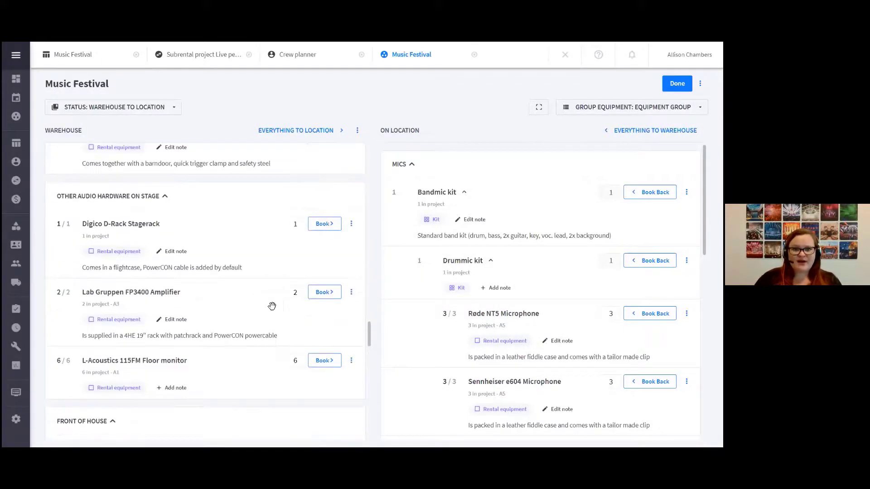
pyautogui.click(357, 131)
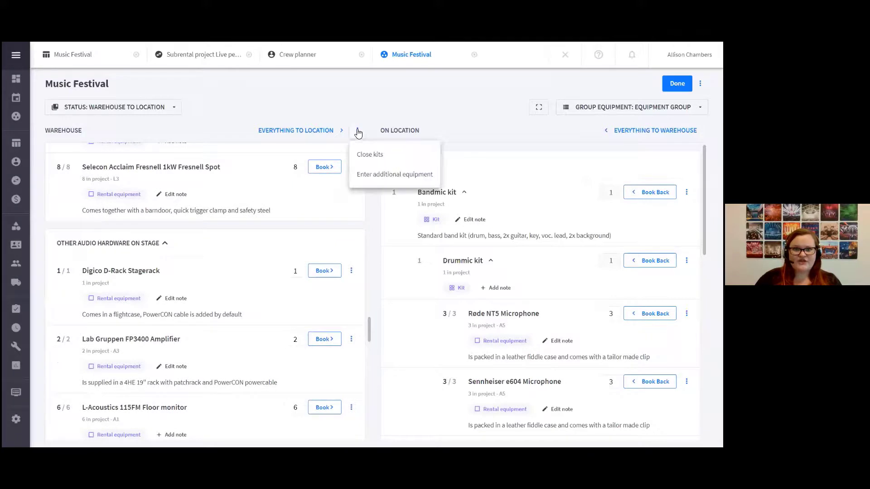
pyautogui.click(397, 180)
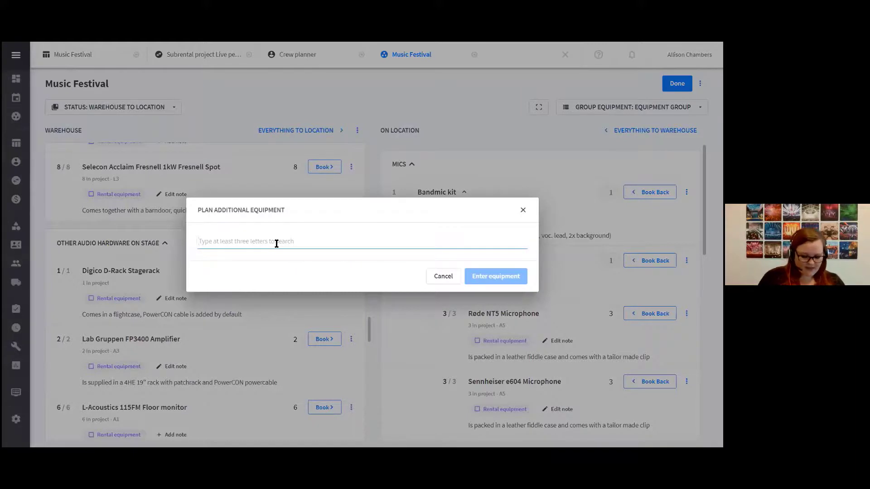
pyautogui.write('shure')
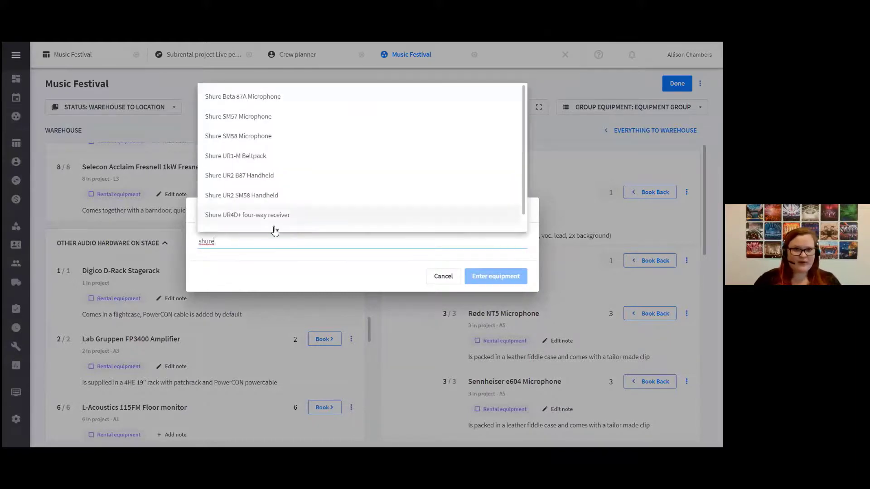
pyautogui.click(269, 146)
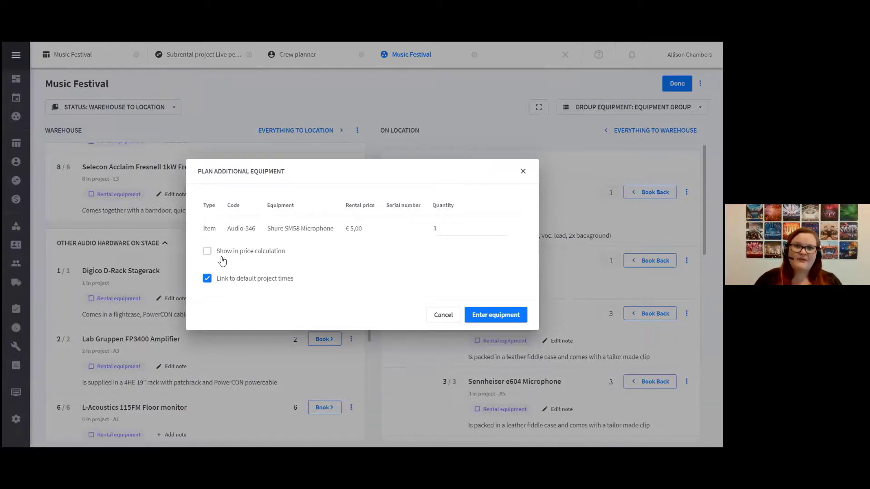
pyautogui.click(207, 252)
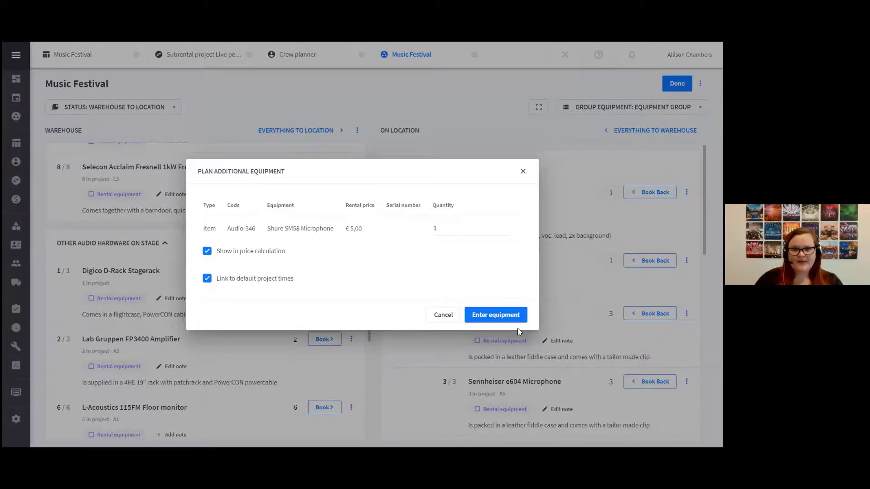
pyautogui.click(499, 318)
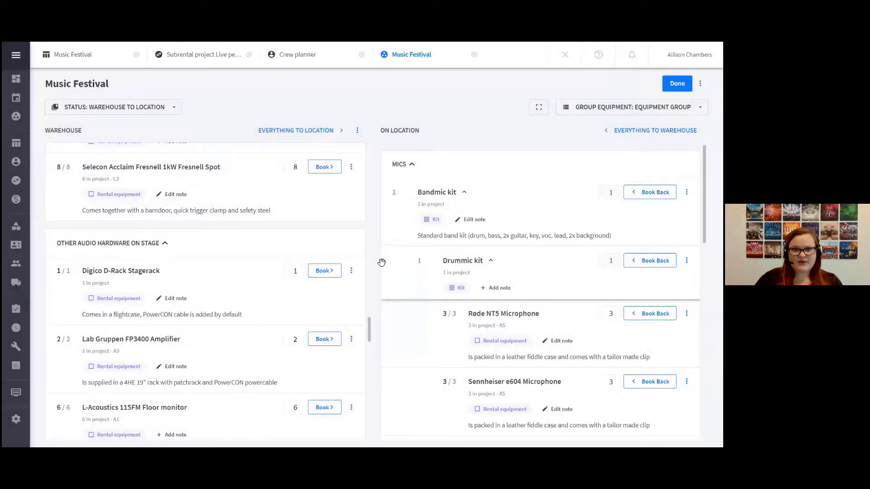
pyautogui.scroll(-8, 476, 363)
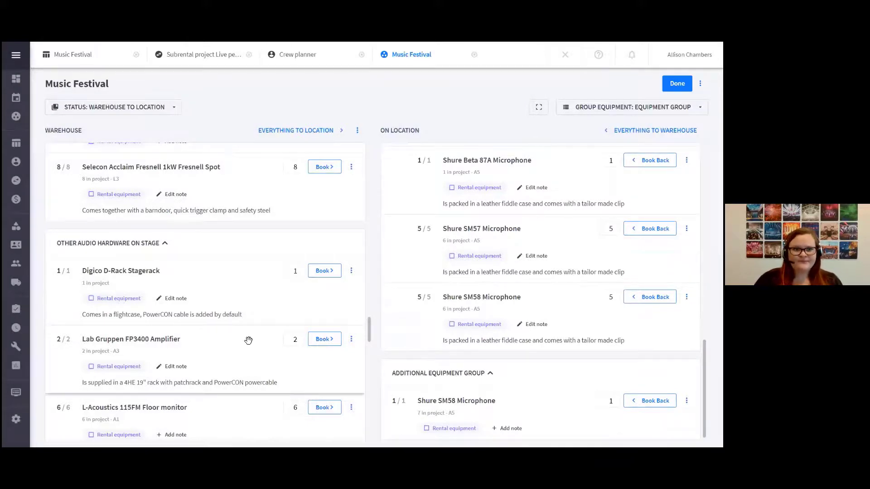
# Book all remaining warehouse equipment to location and save the project status as On location
pyautogui.scroll(-3, 248, 340)
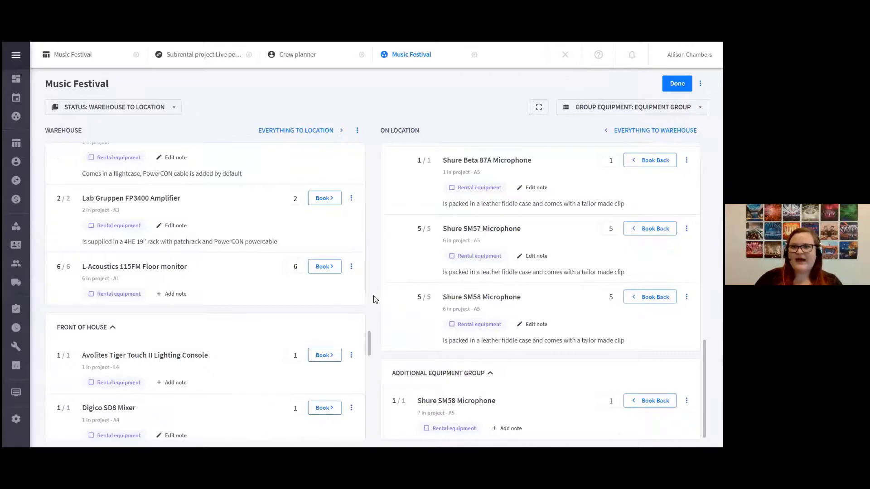
pyautogui.click(284, 130)
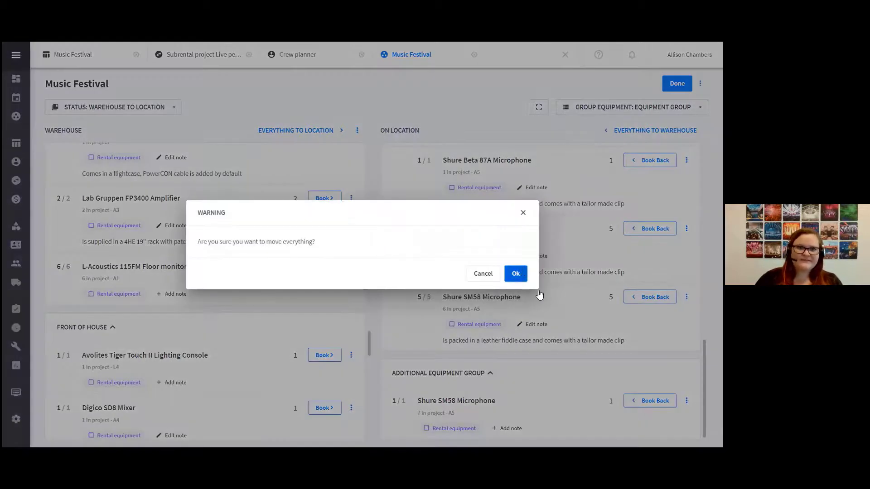
pyautogui.click(516, 273)
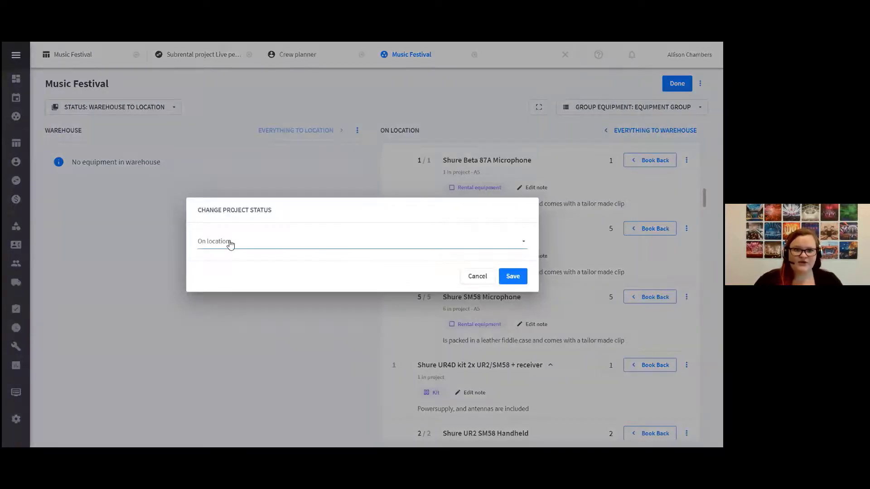
pyautogui.click(230, 245)
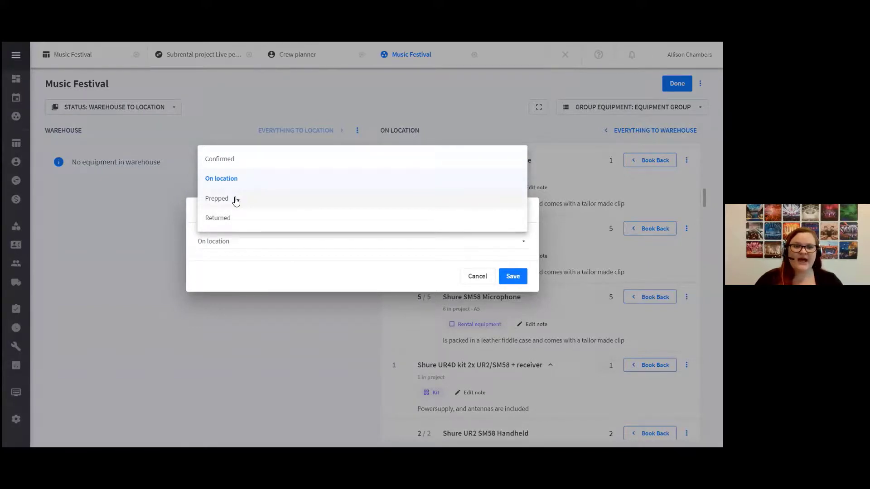
pyautogui.click(230, 178)
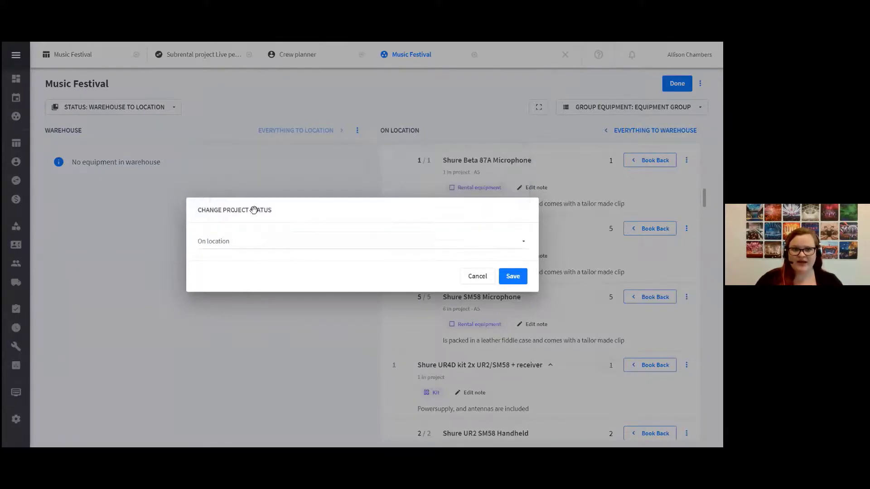
pyautogui.click(516, 277)
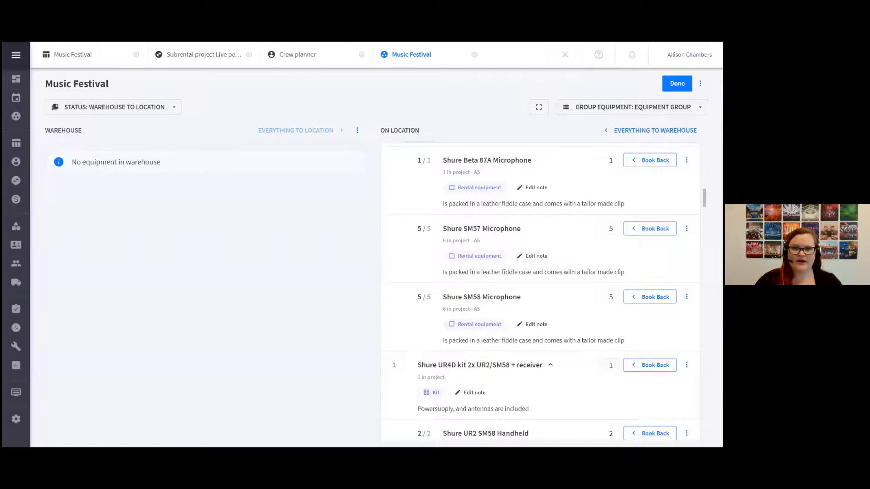
# Finish the outgoing booking and open the Music Festival project for return booking from the On location column
pyautogui.click(677, 83)
pyautogui.scroll(-3, 446, 297)
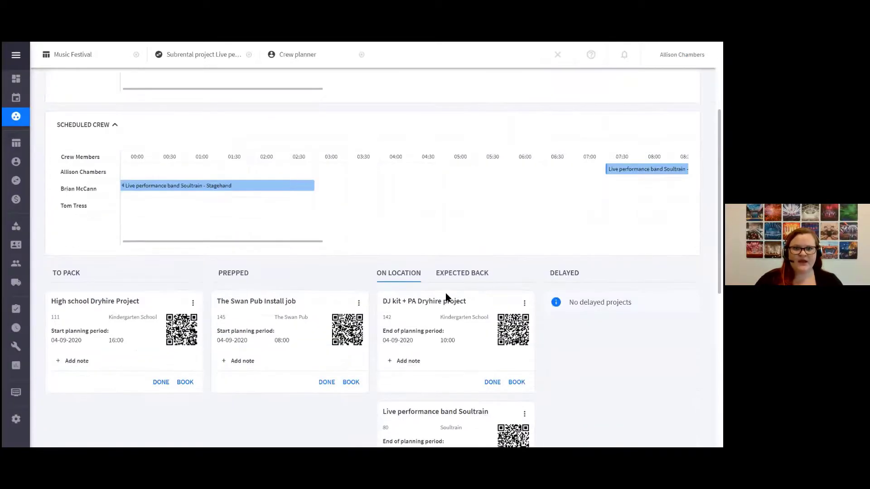
pyautogui.scroll(-6, 446, 297)
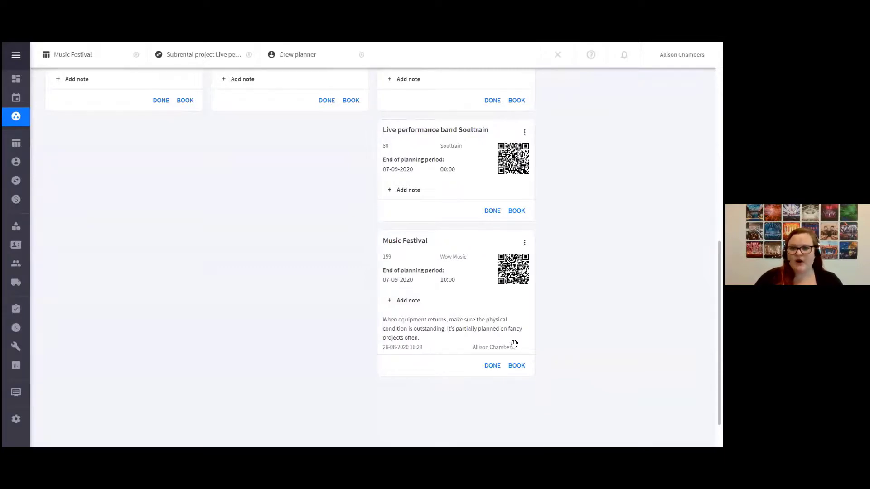
pyautogui.click(517, 367)
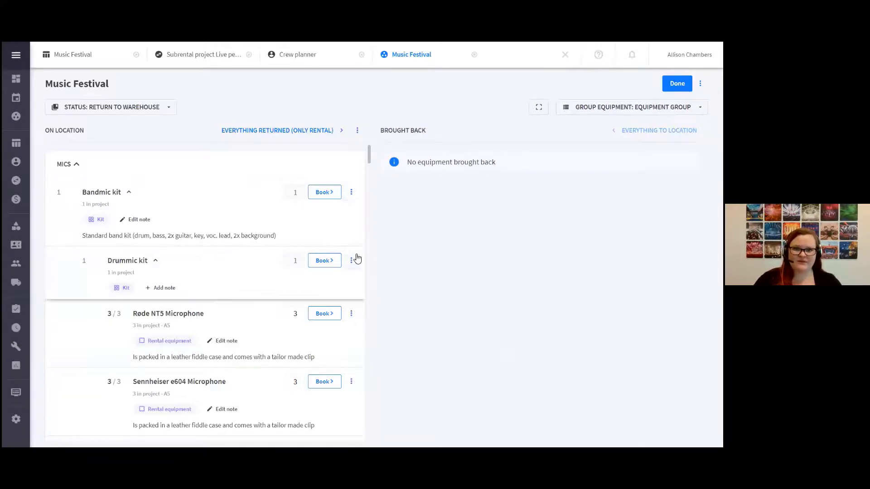
# Examine the actions available for the Røde NT5 Microphone and look through the equipment still on location
pyautogui.click(351, 314)
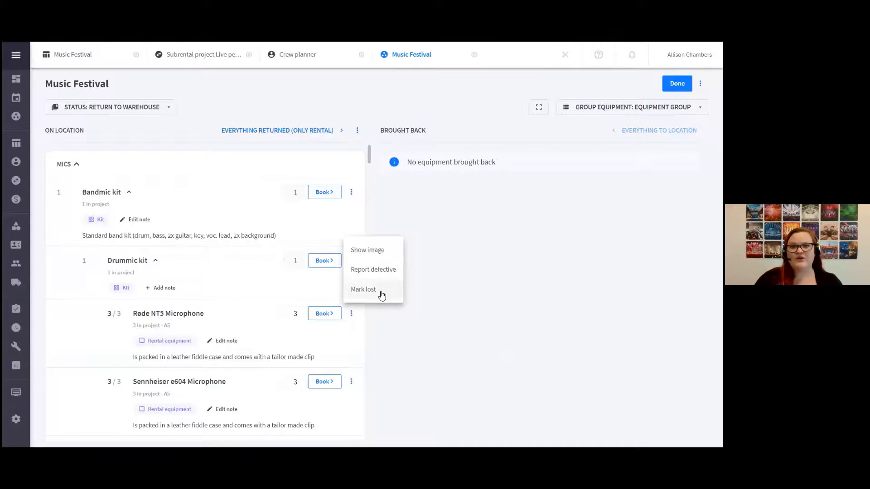
pyautogui.click(456, 314)
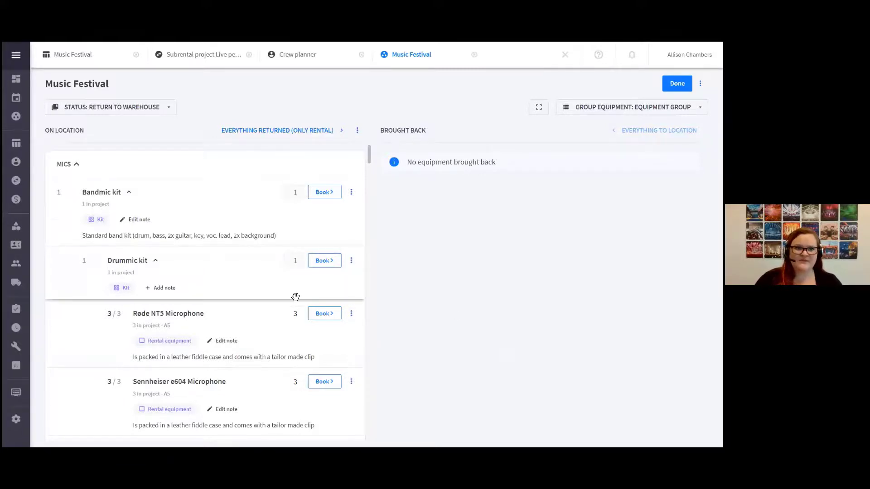
pyautogui.scroll(-9, 296, 297)
pyautogui.scroll(-10, 295, 297)
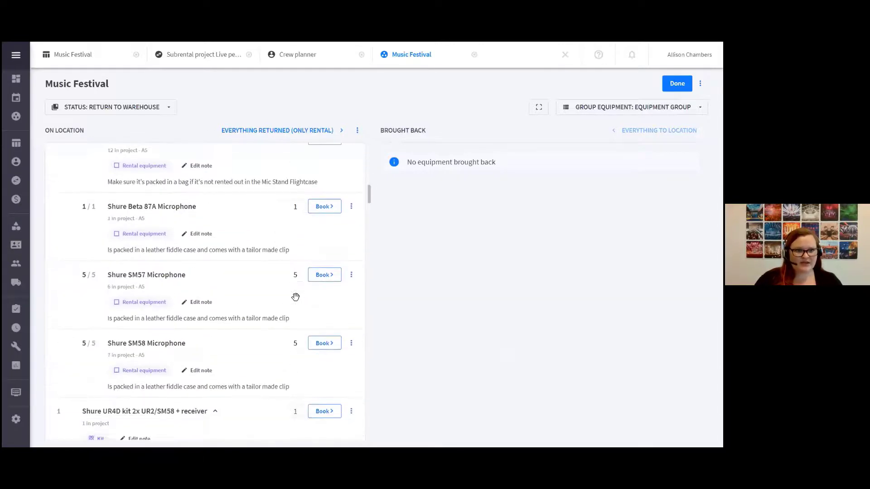
pyautogui.scroll(-10, 295, 297)
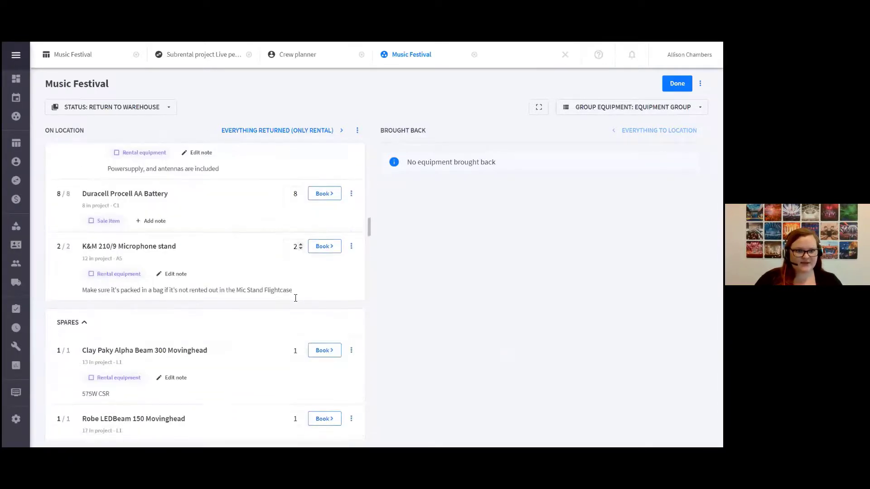
pyautogui.scroll(-10, 296, 298)
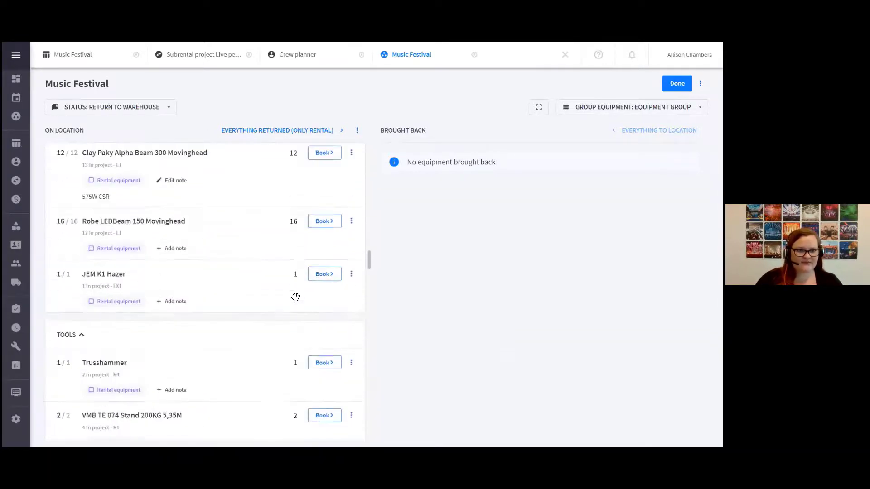
pyautogui.scroll(10, 296, 297)
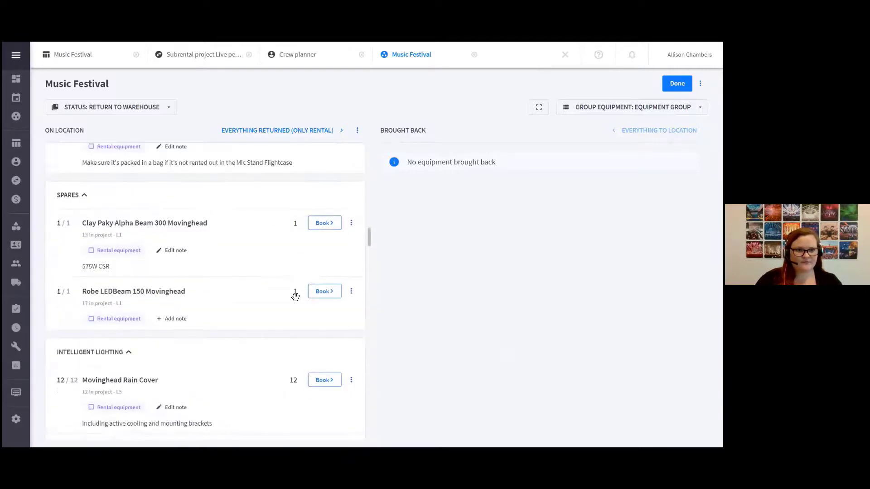
pyautogui.scroll(3, 295, 297)
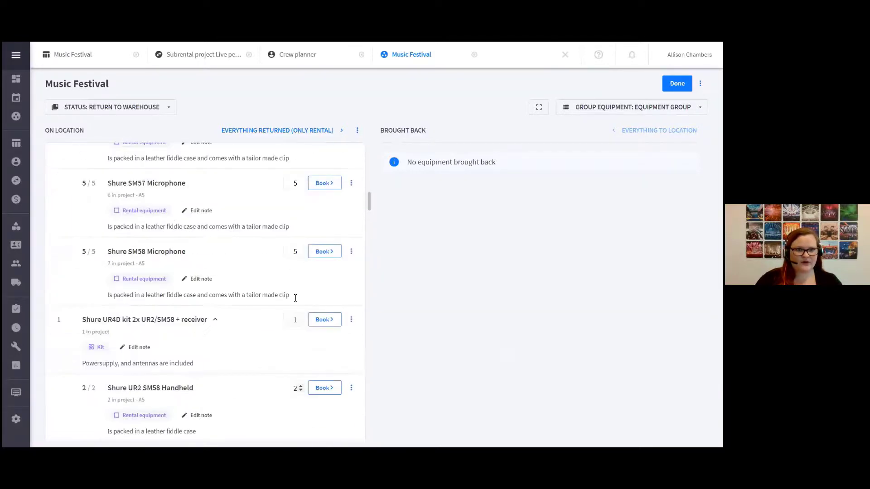
# Report one Shure SM57 Microphone from the Bandmic kit as defective and unusable, with the costs charged to the customer
pyautogui.click(350, 229)
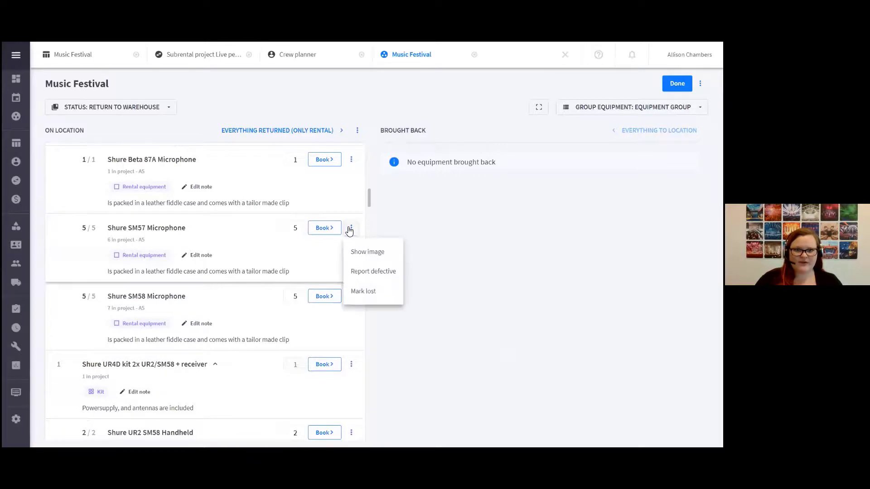
pyautogui.click(374, 278)
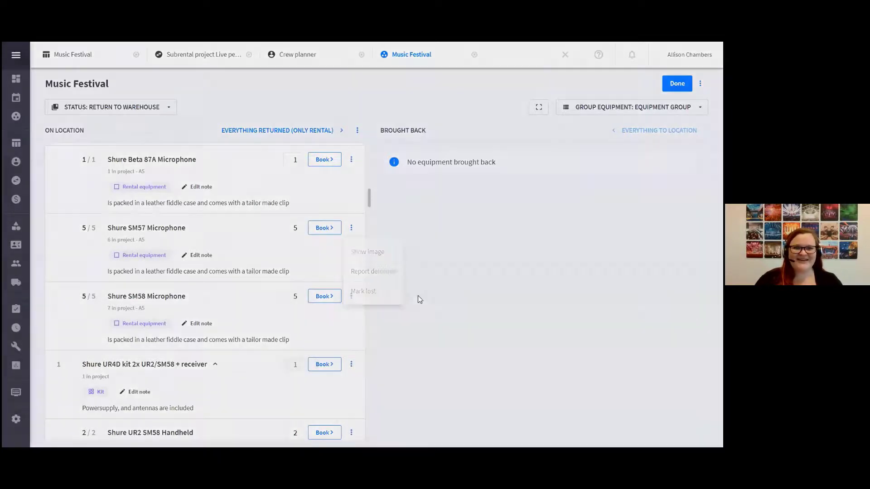
pyautogui.click(265, 254)
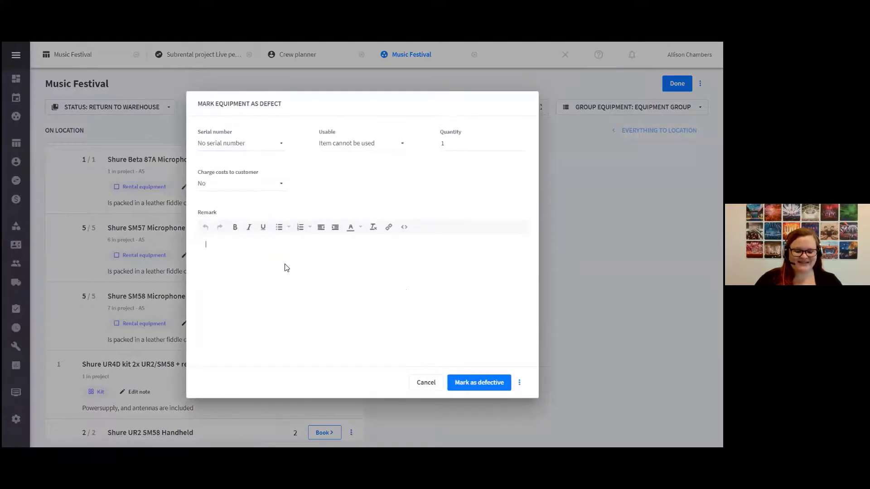
pyautogui.click(252, 144)
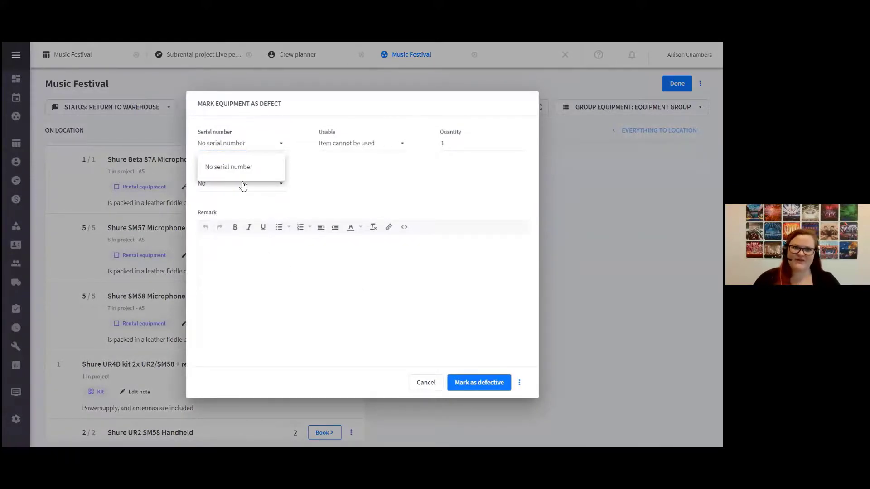
pyautogui.click(338, 205)
pyautogui.click(328, 144)
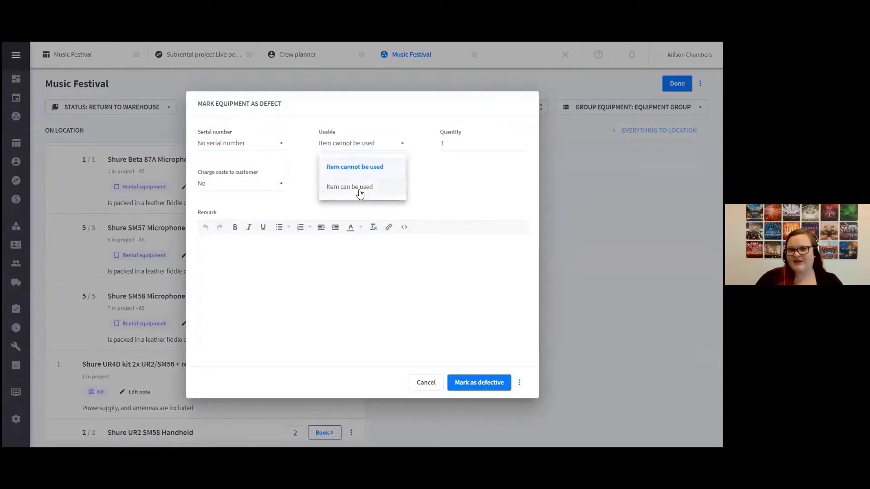
pyautogui.click(438, 198)
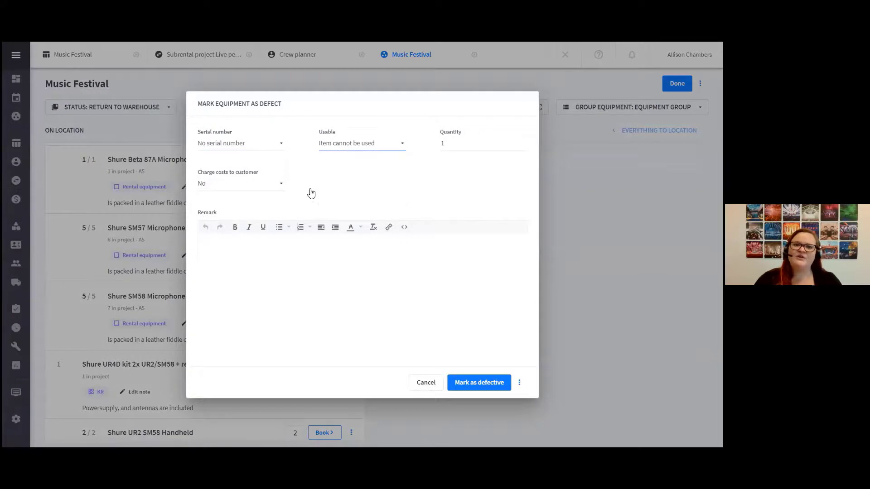
pyautogui.click(243, 183)
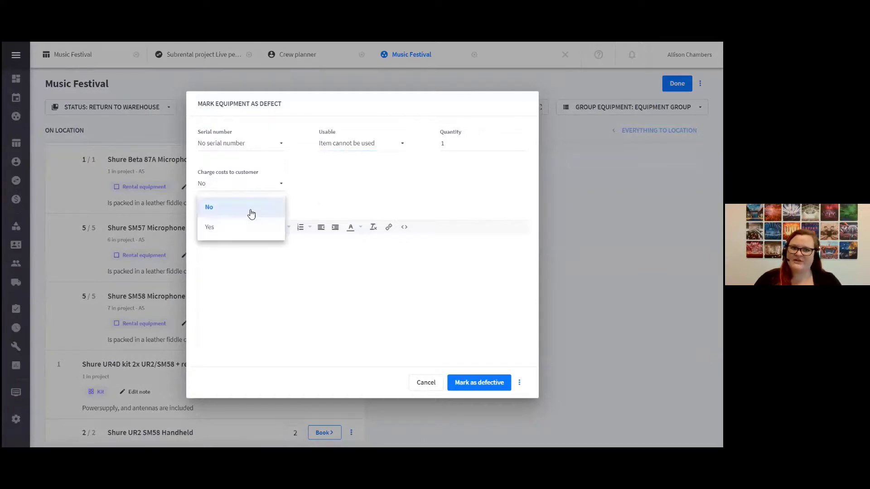
pyautogui.click(244, 228)
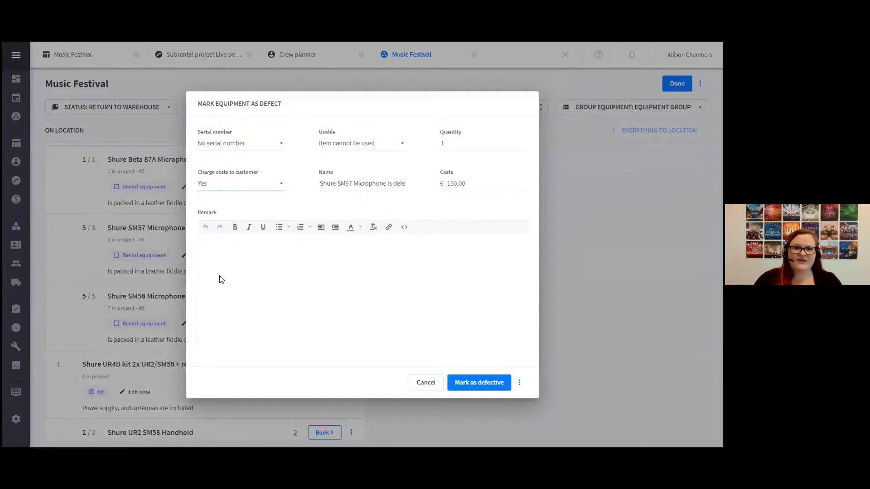
pyautogui.click(463, 384)
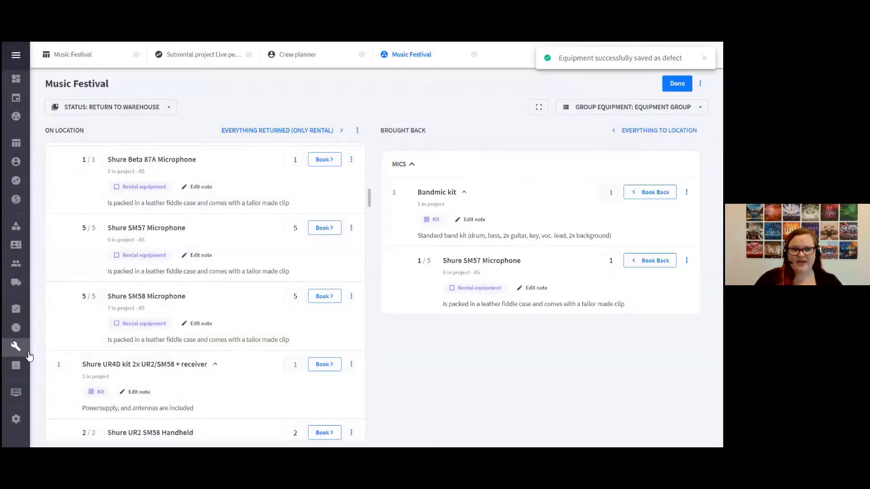
# Book all remaining rental equipment back to the warehouse and leave the Duracell Procell AA Battery quantity at 8
pyautogui.moveTo(43, 352)
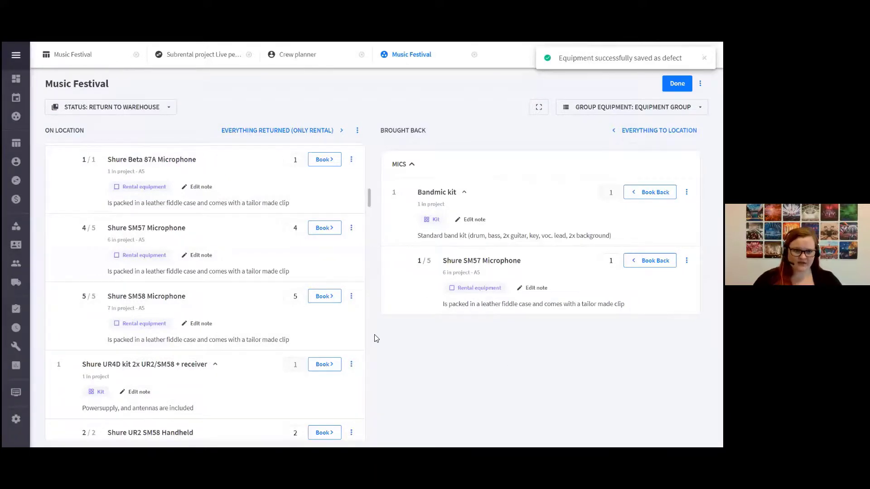
pyautogui.scroll(10, 235, 336)
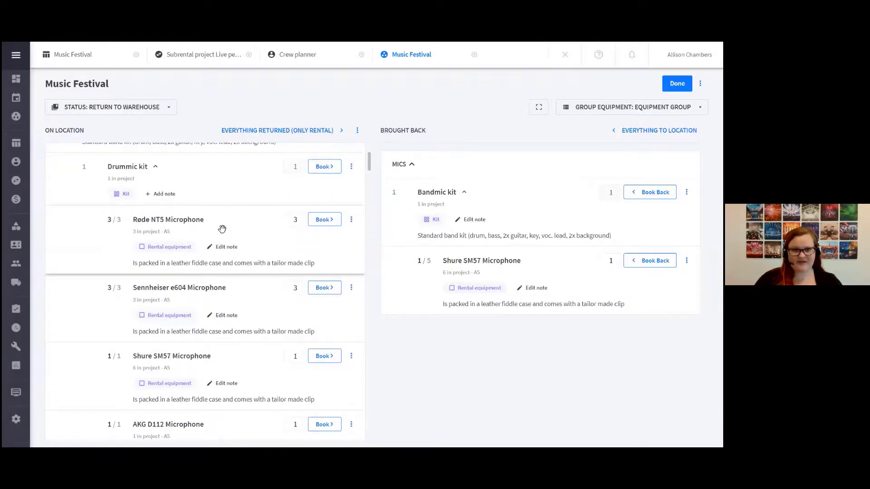
pyautogui.click(277, 130)
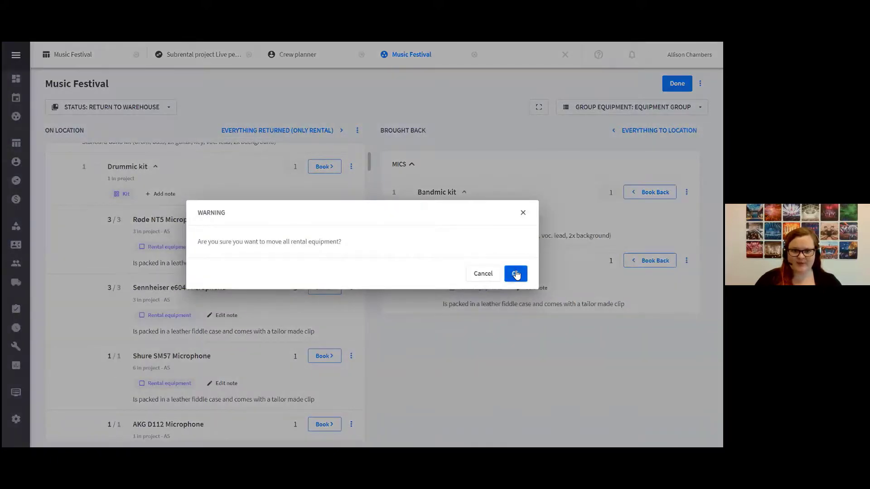
pyautogui.click(513, 273)
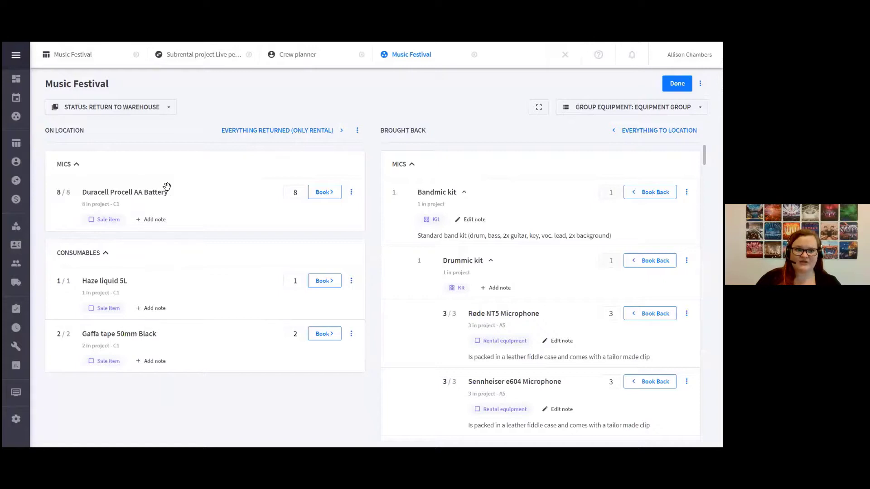
pyautogui.click(300, 194)
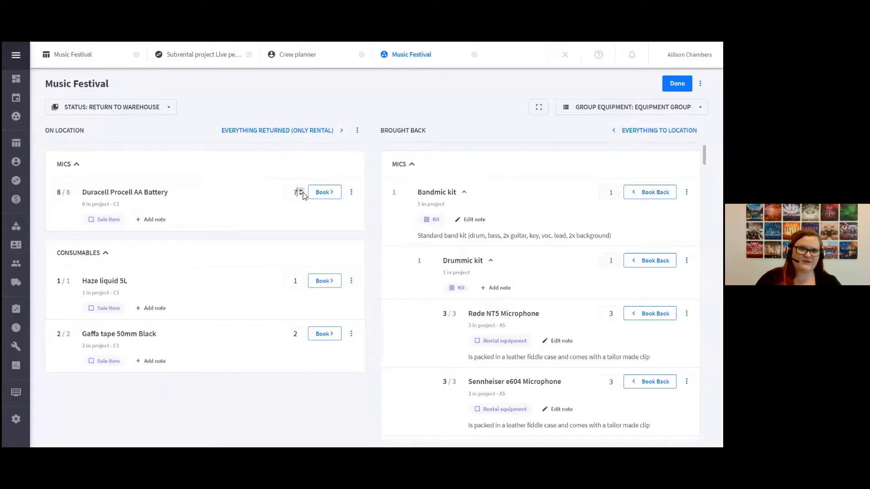
pyautogui.click(300, 190)
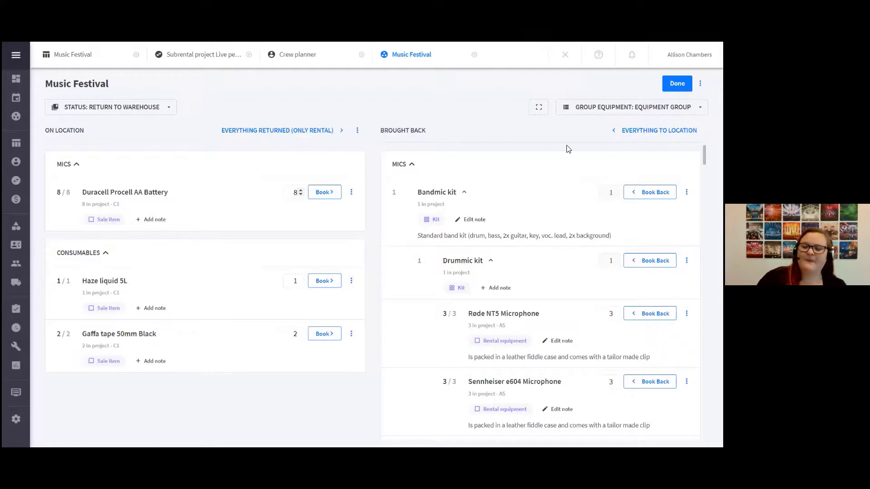
# Finish the return booking and reopen the Music Festival project for booking from the On location column
pyautogui.click(677, 83)
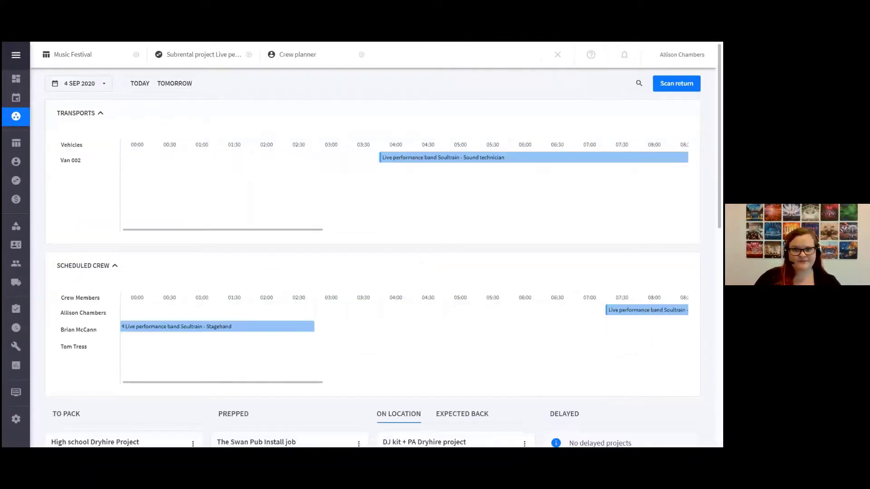
pyautogui.scroll(-10, 449, 252)
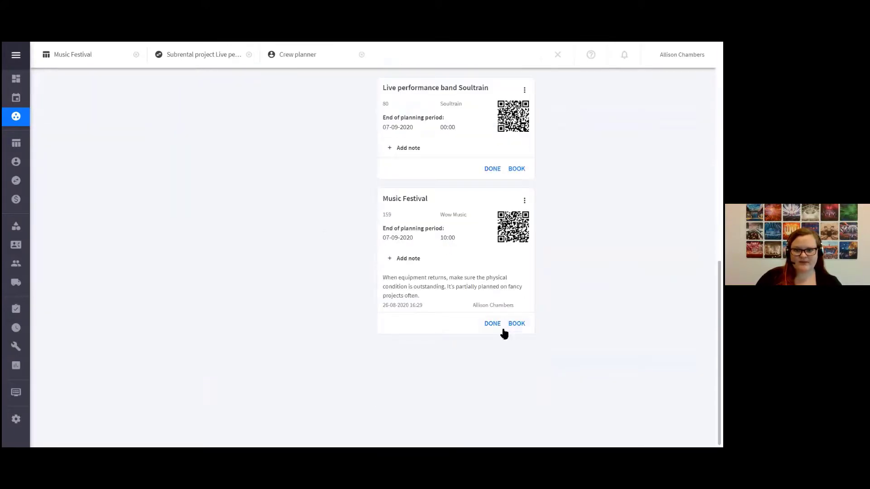
pyautogui.click(516, 324)
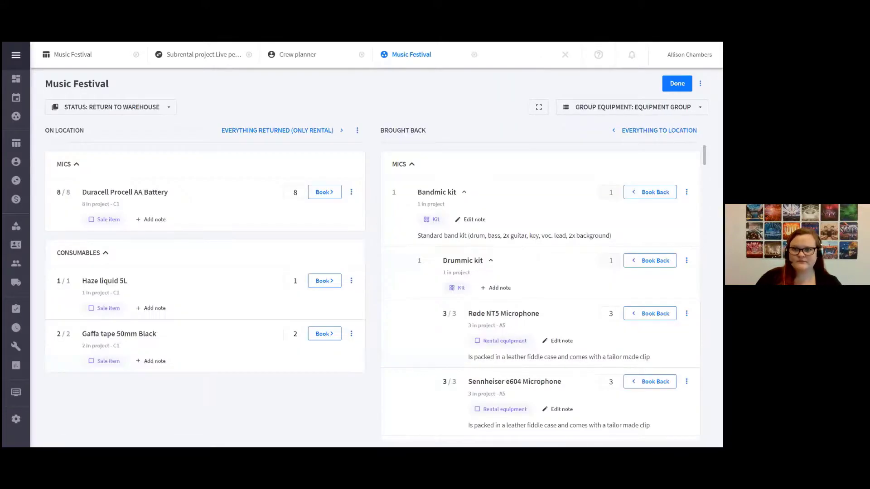
# Change the Music Festival project status to Returned and save it
pyautogui.click(700, 84)
pyautogui.click(667, 108)
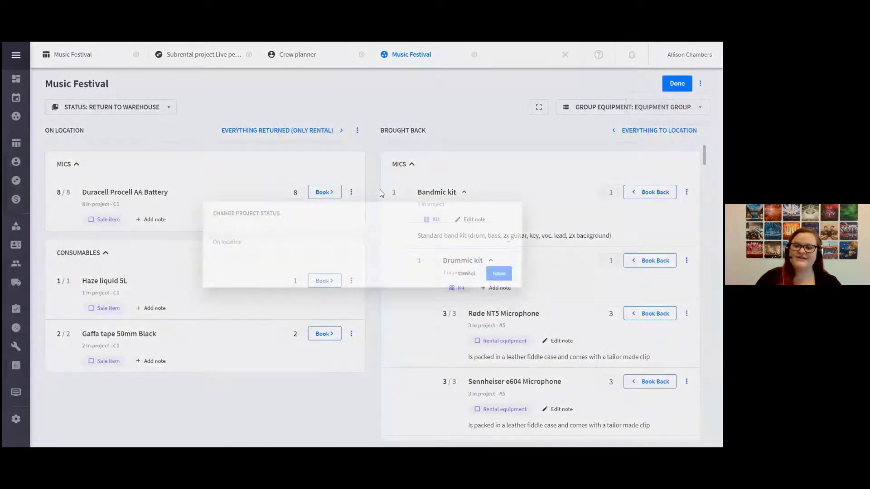
pyautogui.click(237, 240)
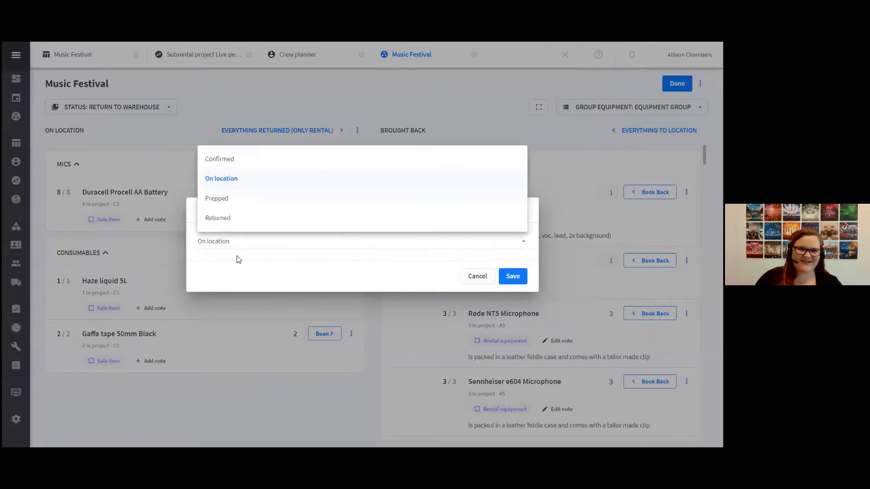
pyautogui.click(225, 218)
pyautogui.click(502, 281)
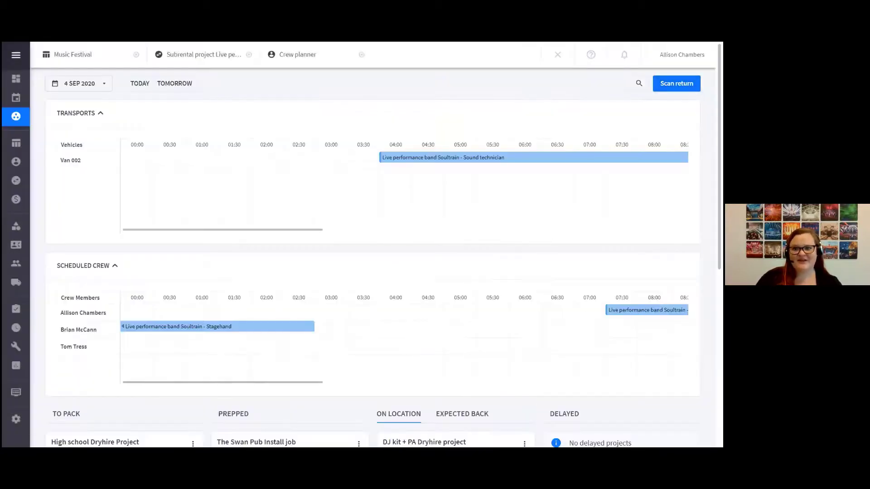
# Check the warehouse's On location column and the project list for Music Festival's new status
pyautogui.scroll(-6, 445, 190)
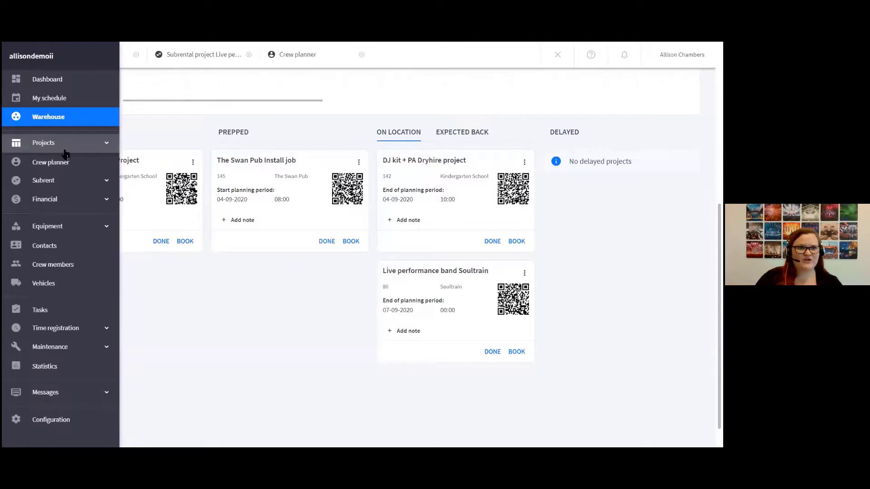
pyautogui.click(63, 150)
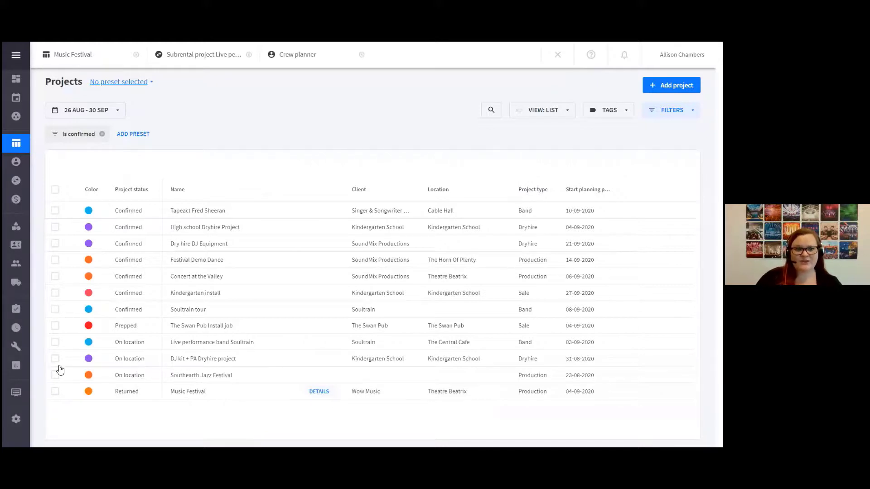
# Open the overview of projects to be invoiced and extend its period to By next month
pyautogui.moveTo(24, 208)
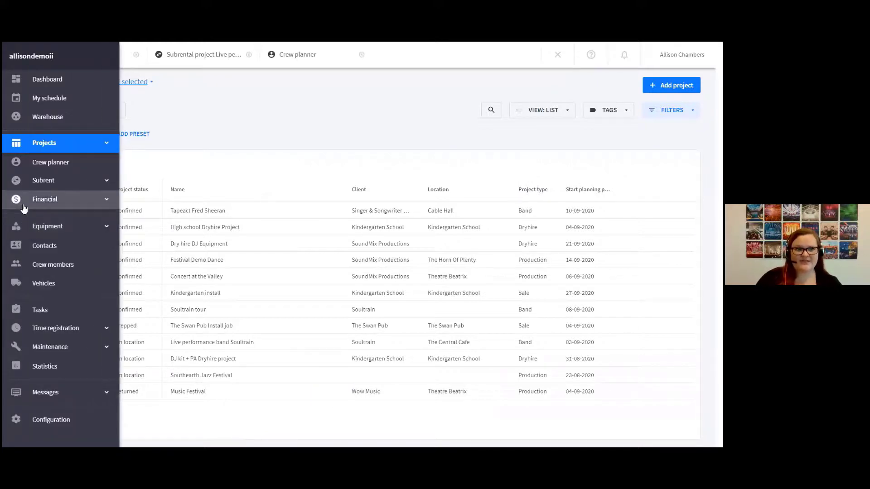
pyautogui.click(59, 201)
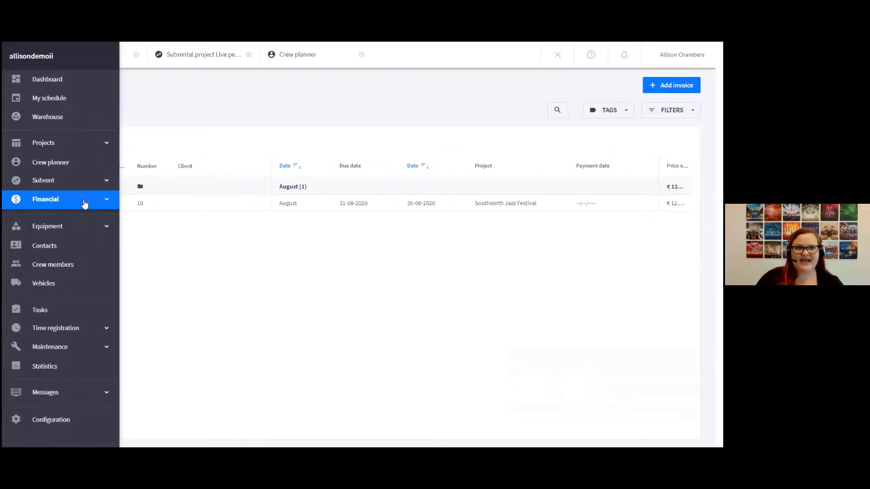
pyautogui.click(82, 197)
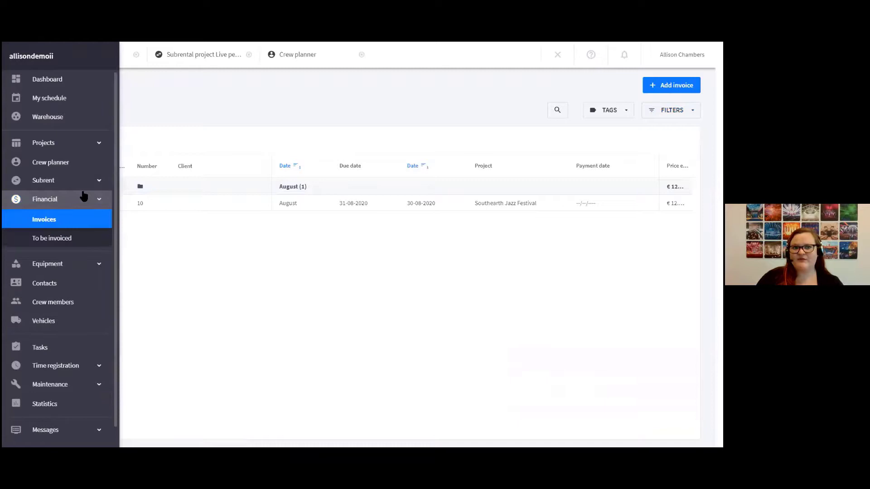
pyautogui.click(77, 242)
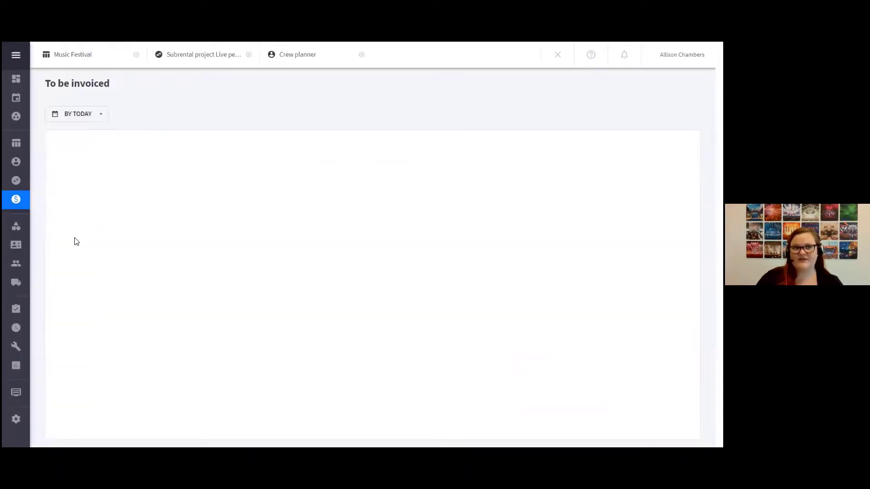
pyautogui.click(100, 118)
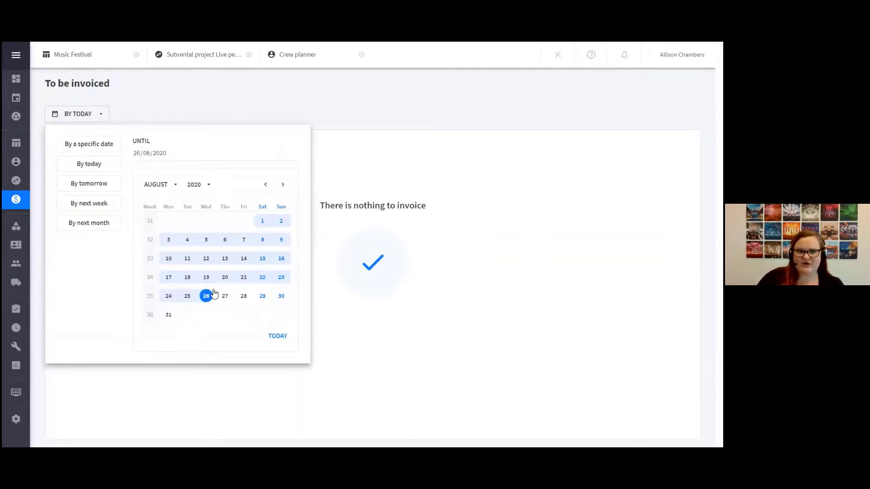
pyautogui.click(97, 231)
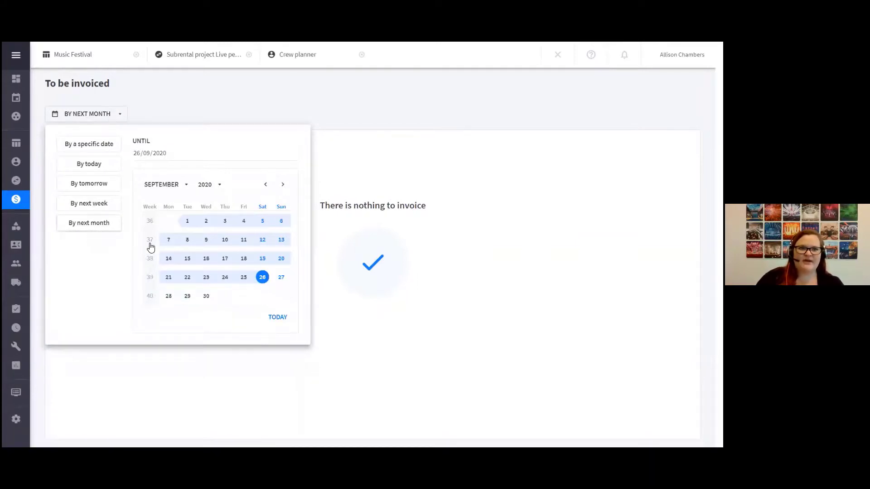
pyautogui.click(190, 111)
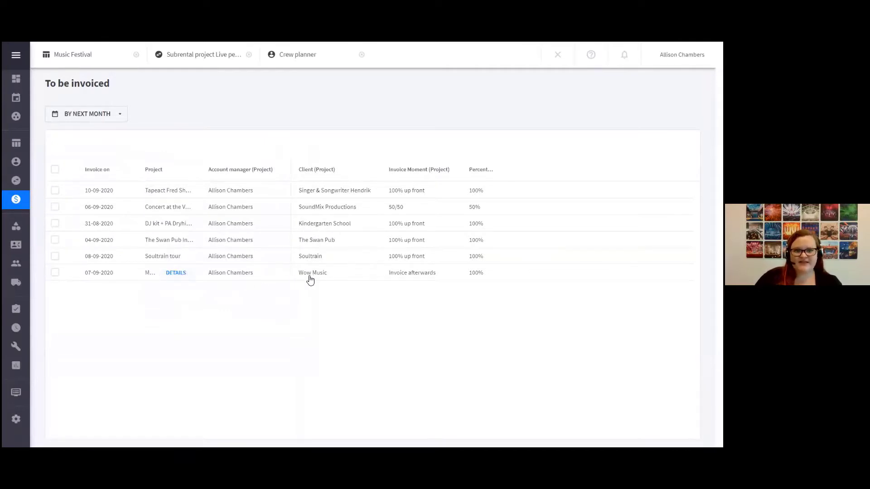
# Start an invoice for the Music Festival project from the to-be-invoiced list and look over the invoice form's sections
pyautogui.click(55, 274)
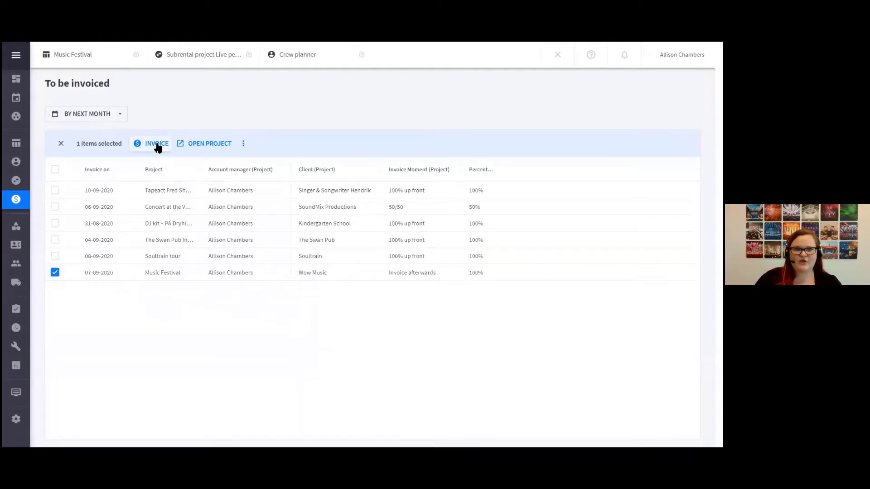
pyautogui.click(156, 143)
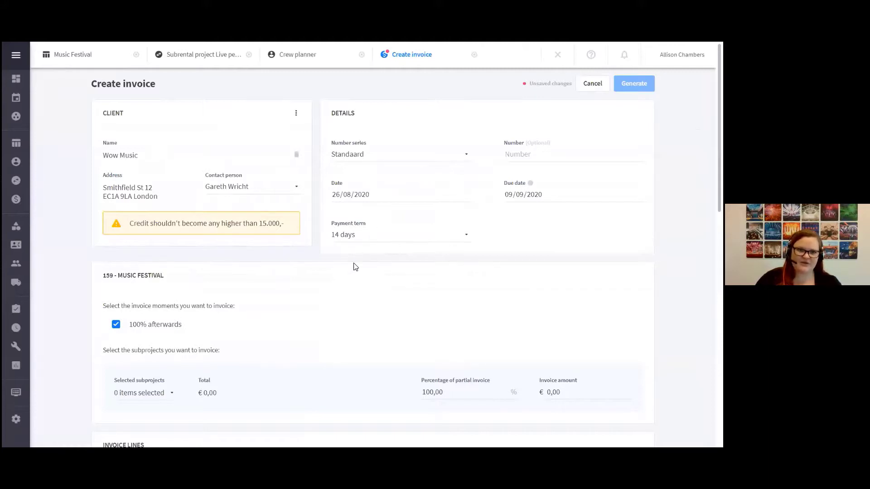
pyautogui.scroll(-3, 372, 335)
pyautogui.scroll(-1, 374, 335)
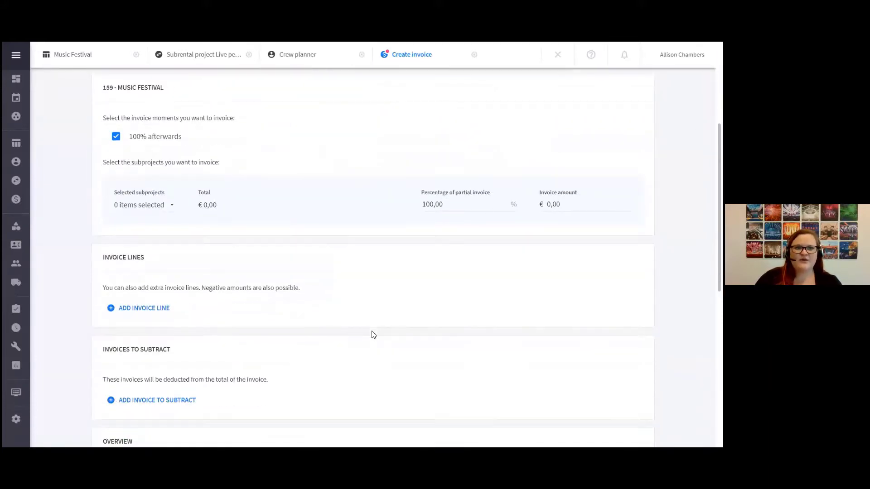
pyautogui.scroll(1, 373, 335)
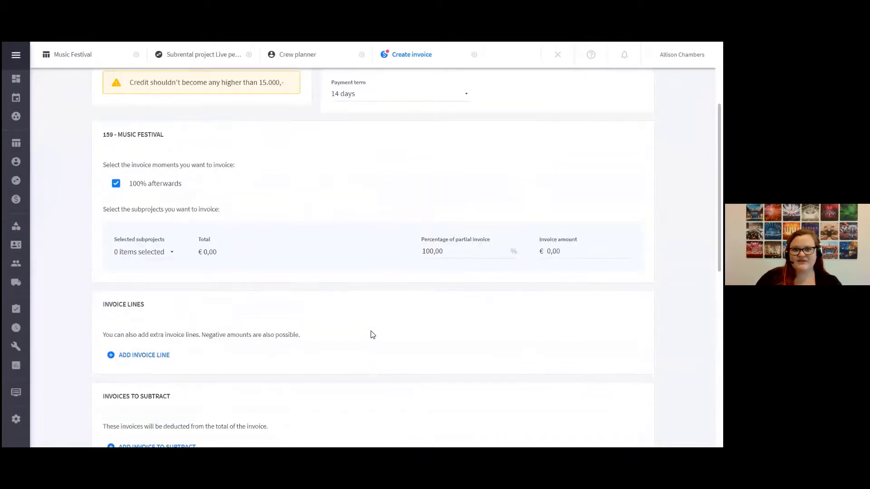
# Try a 50% partial invoice without the 100% afterwards invoice moment, and restore the 100% afterwards moment
pyautogui.click(117, 184)
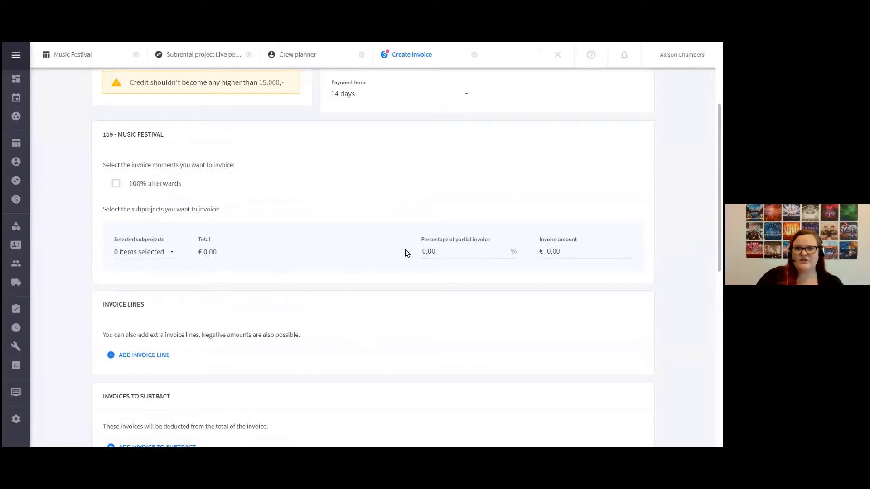
pyautogui.click(423, 253)
pyautogui.write('5')
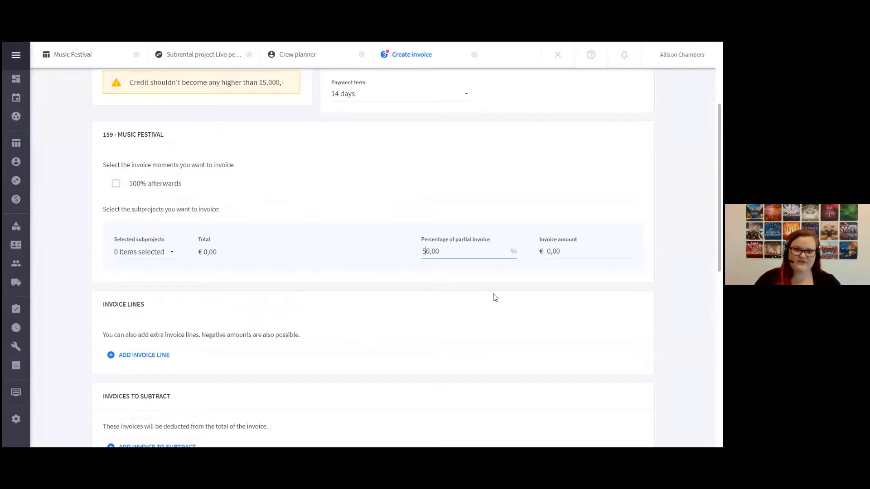
pyautogui.click(474, 288)
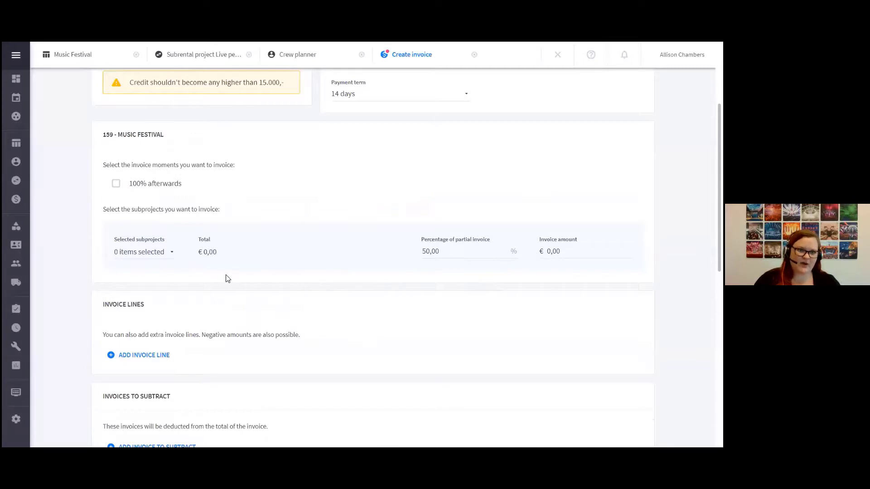
pyautogui.click(120, 186)
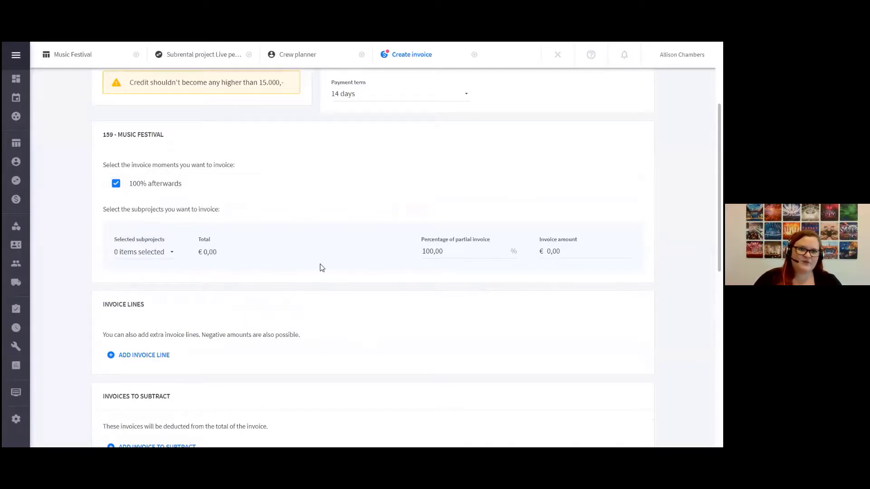
# Include the Music Festival subproject in the invoice
pyautogui.scroll(-2, 312, 308)
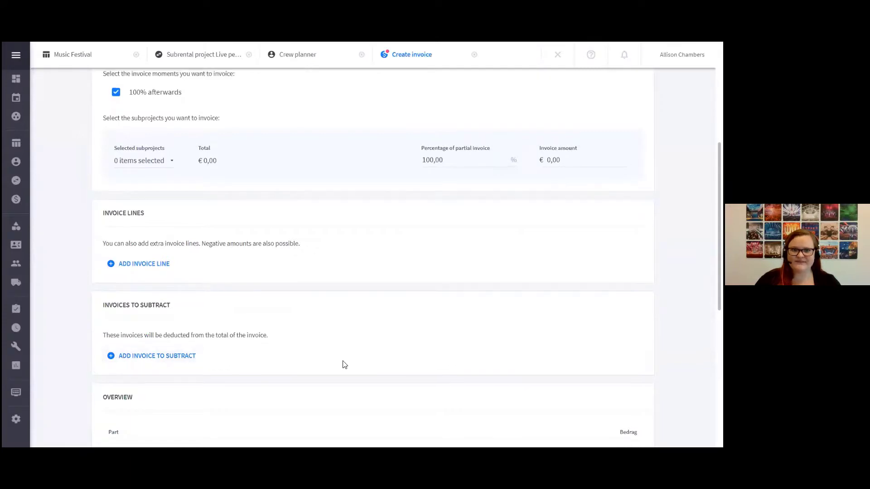
pyautogui.scroll(5, 341, 363)
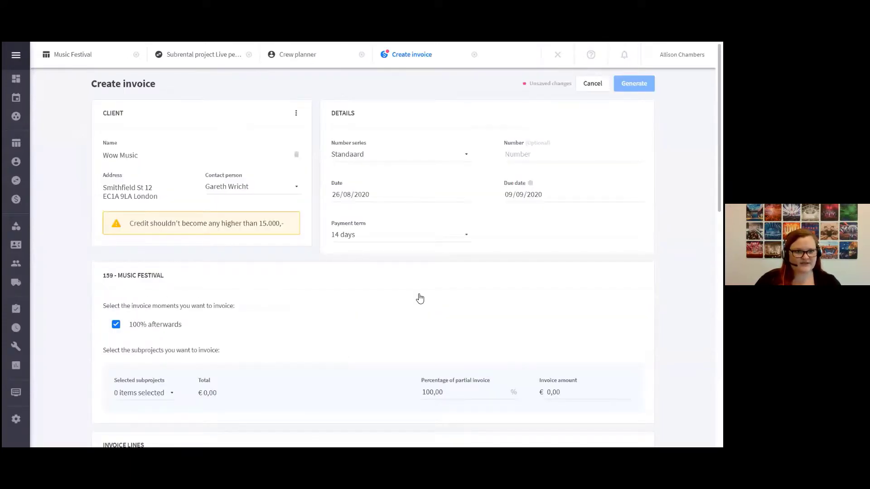
pyautogui.scroll(-5, 420, 298)
pyautogui.click(149, 159)
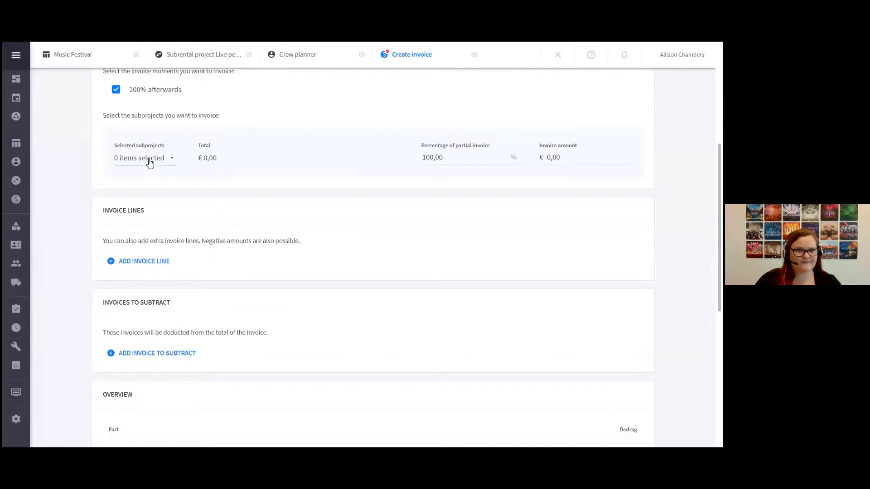
pyautogui.click(152, 183)
pyautogui.scroll(5, 539, 228)
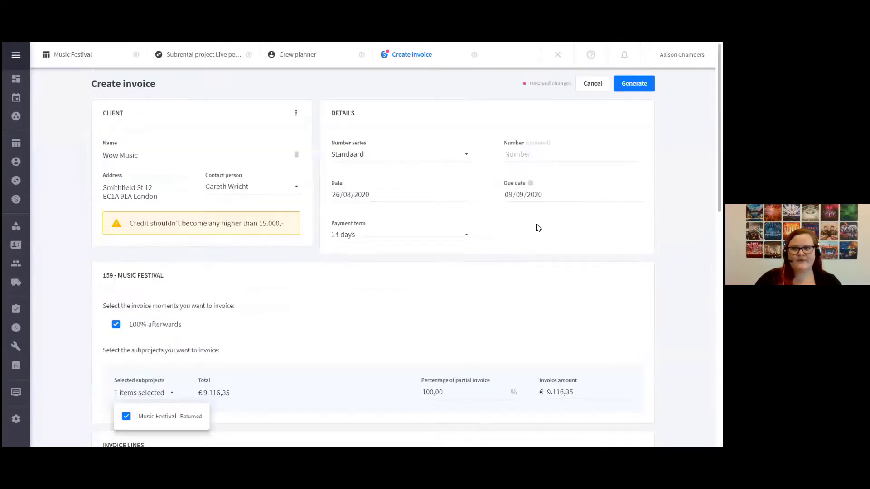
# Generate the invoice with the Extended template and the default letterhead
pyautogui.click(634, 83)
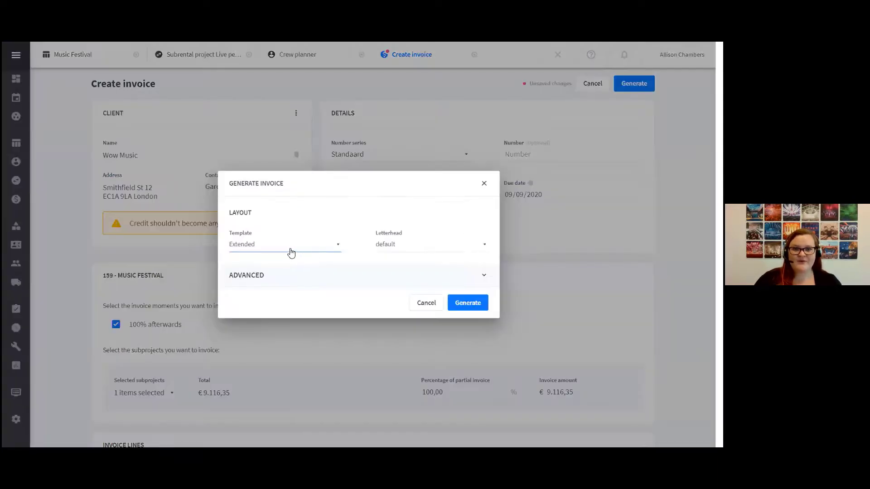
pyautogui.click(293, 249)
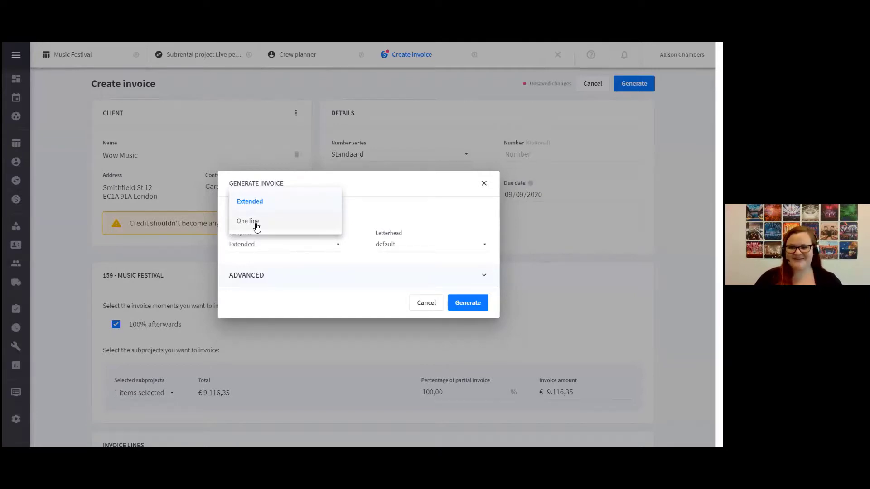
pyautogui.click(260, 205)
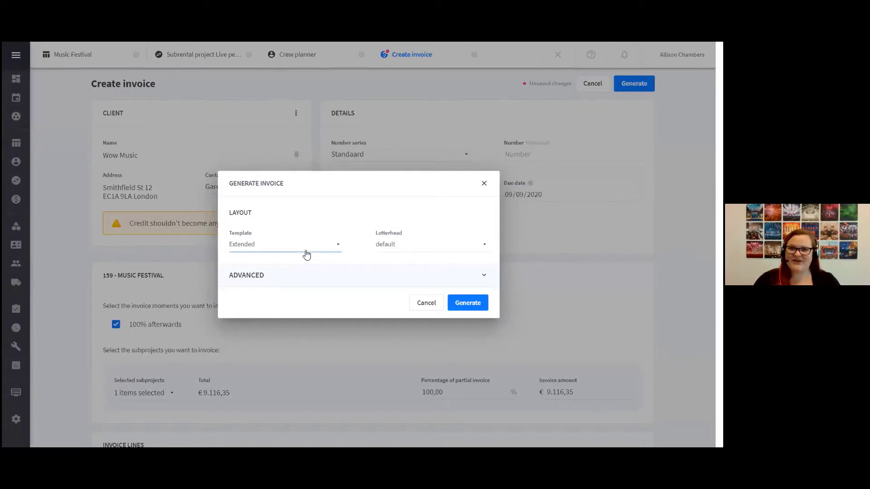
pyautogui.click(467, 303)
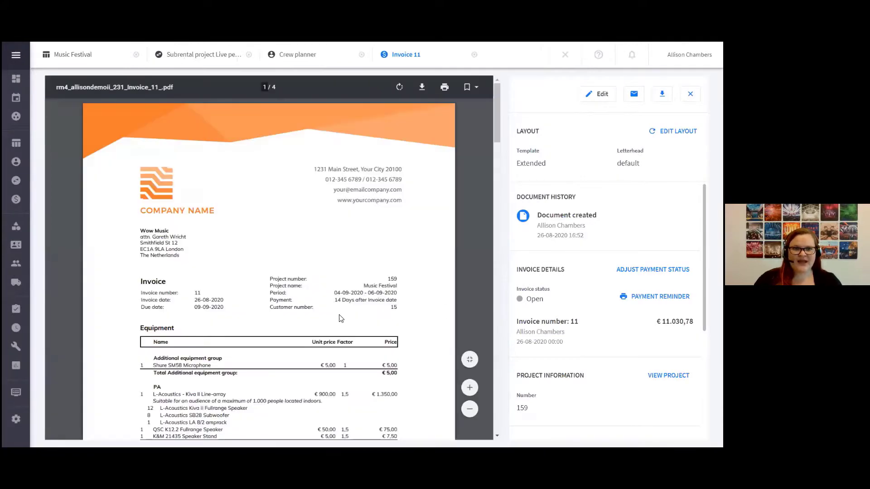
# Examine the generated Music Festival invoice, from its letterhead and invoice details through the equipment groups, crew and transport sections
pyautogui.scroll(-1, 303, 301)
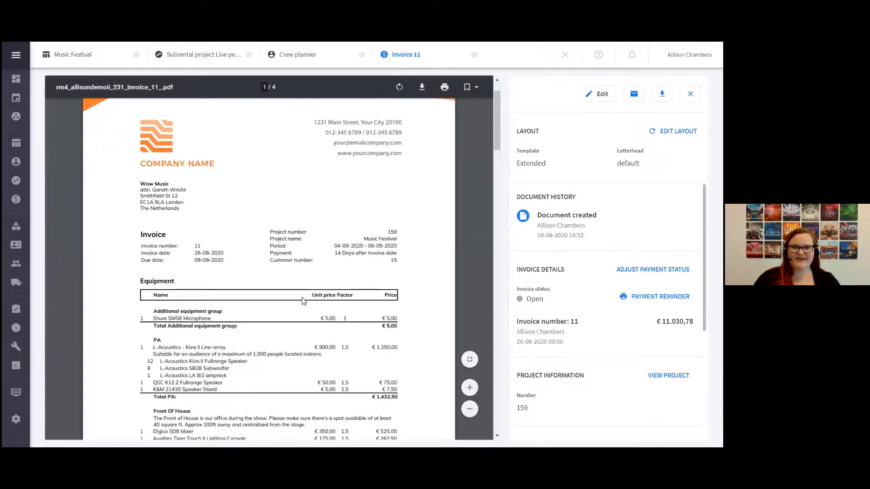
pyautogui.scroll(1, 247, 285)
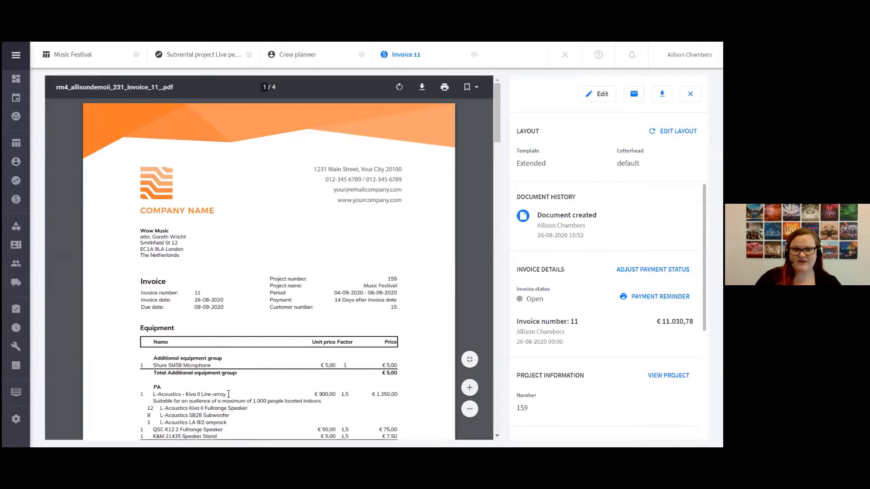
pyautogui.scroll(-2, 228, 394)
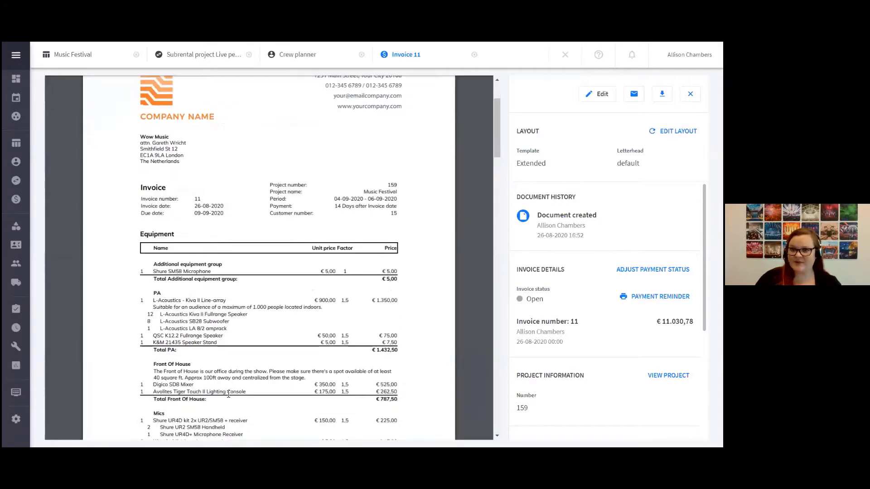
pyautogui.moveTo(26, 423)
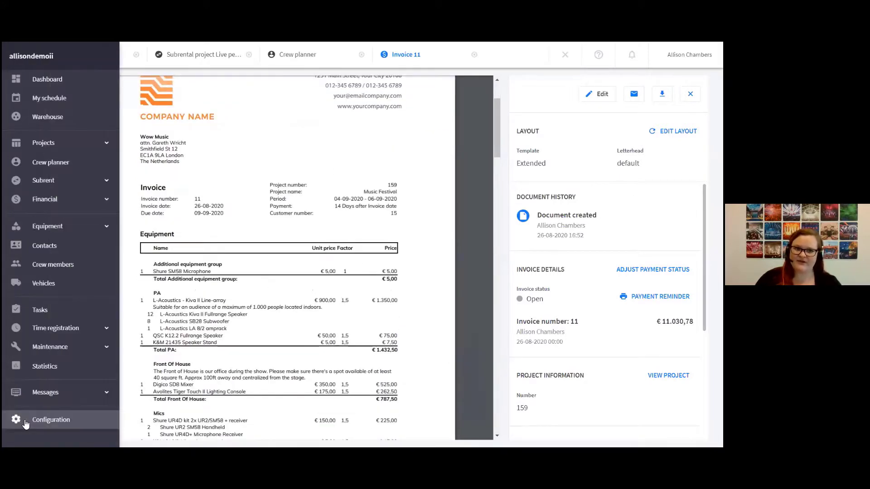
pyautogui.scroll(2, 287, 187)
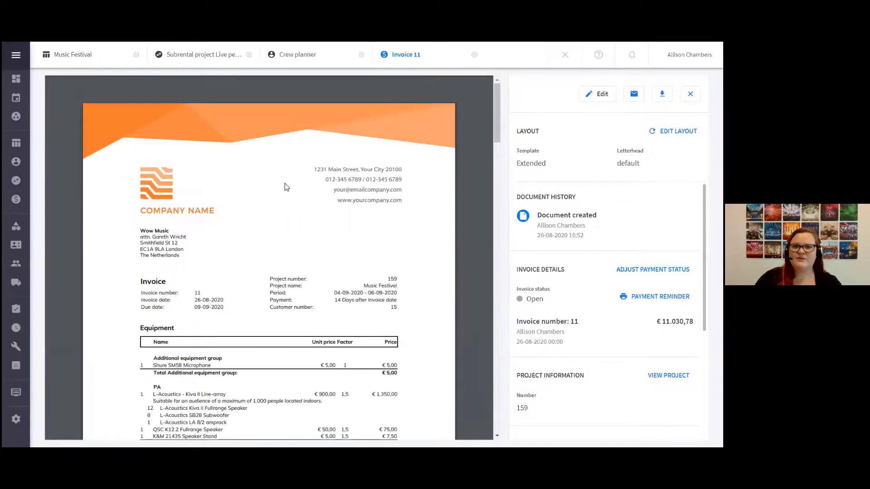
pyautogui.scroll(-1, 240, 296)
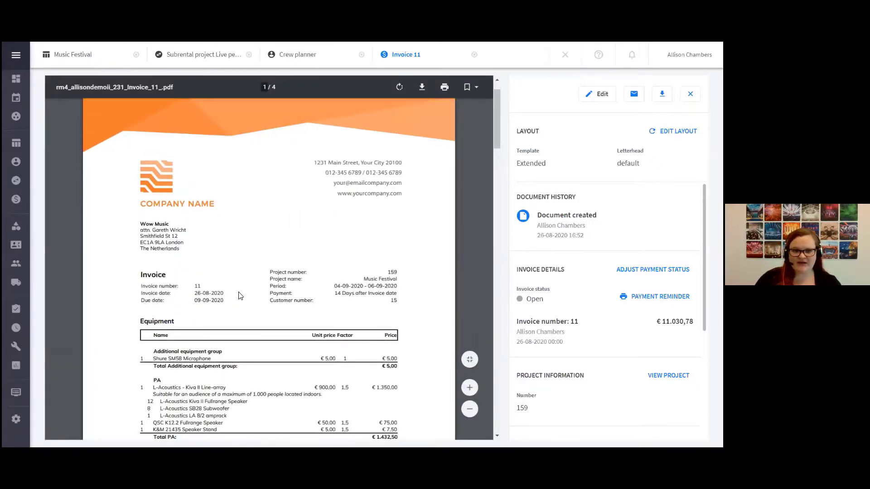
pyautogui.scroll(-3, 241, 295)
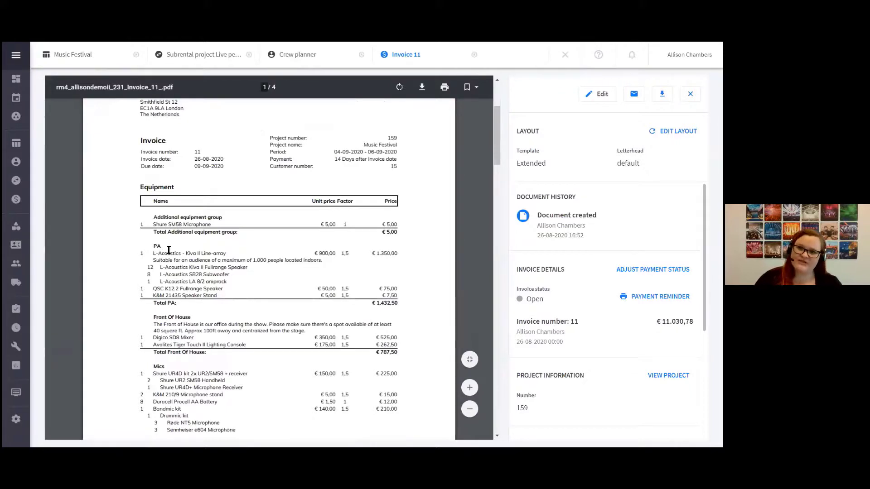
pyautogui.moveTo(240, 232); pyautogui.dragTo(156, 214)
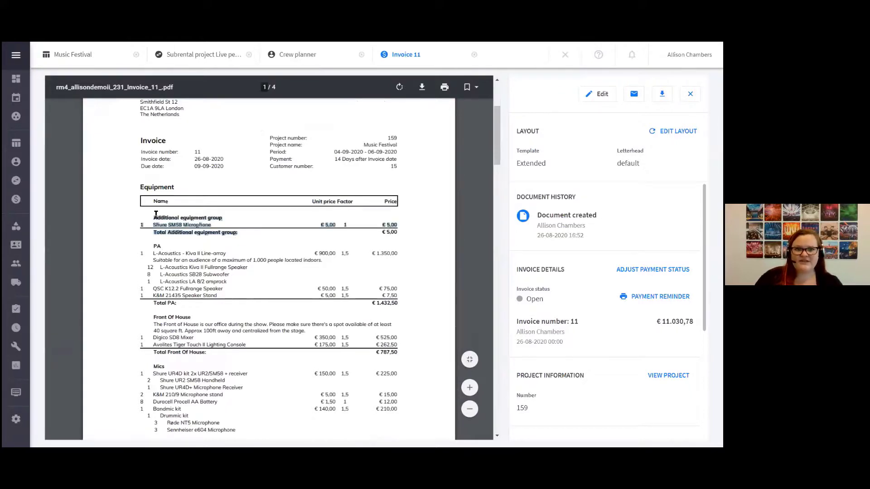
pyautogui.click(279, 303)
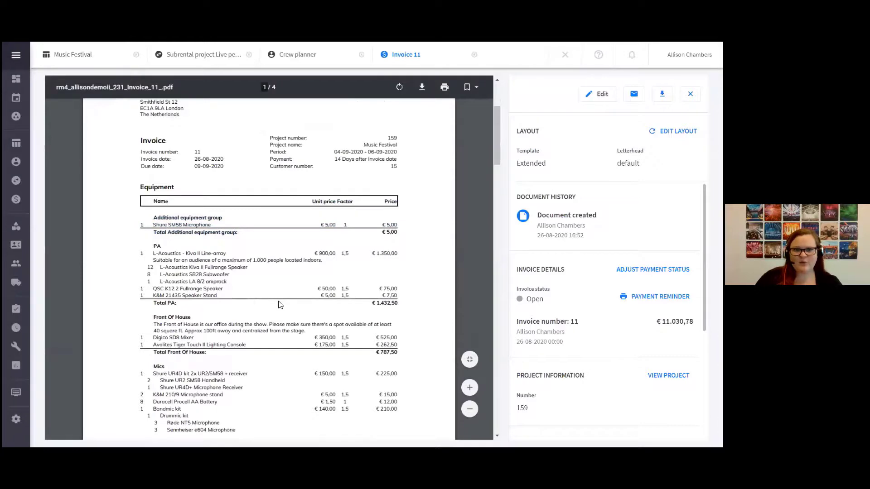
pyautogui.scroll(-10, 280, 305)
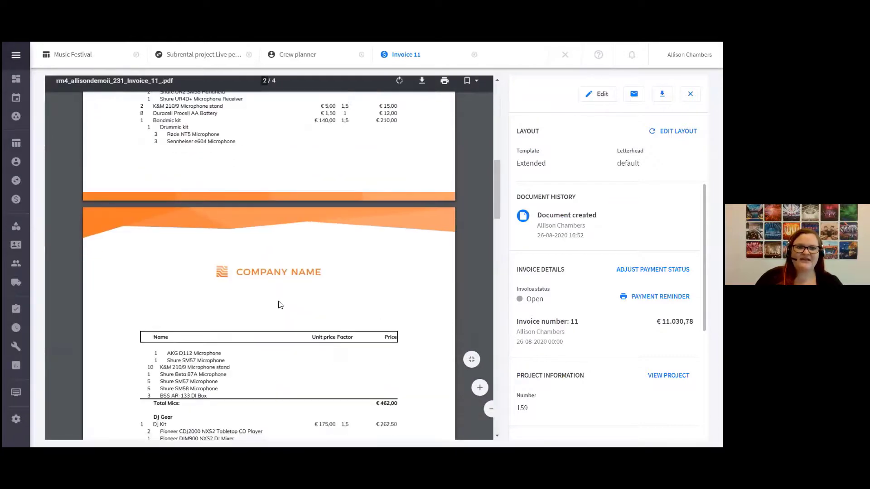
pyautogui.scroll(-10, 279, 305)
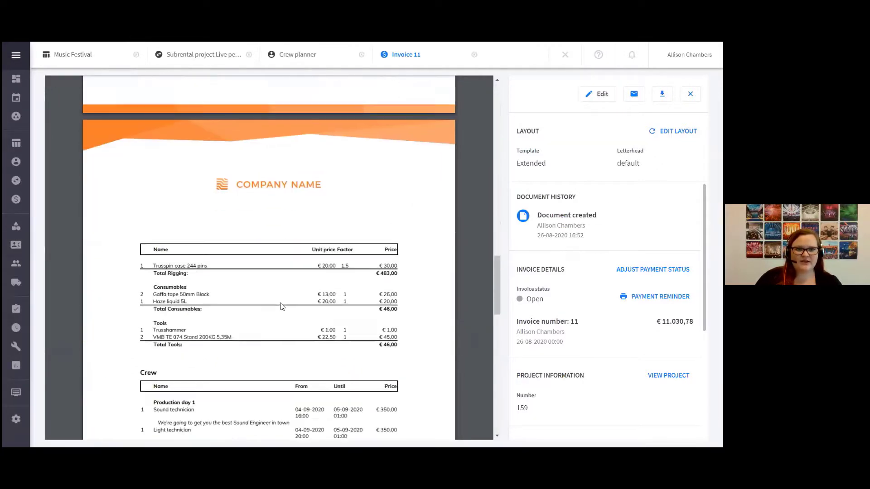
pyautogui.scroll(-10, 280, 307)
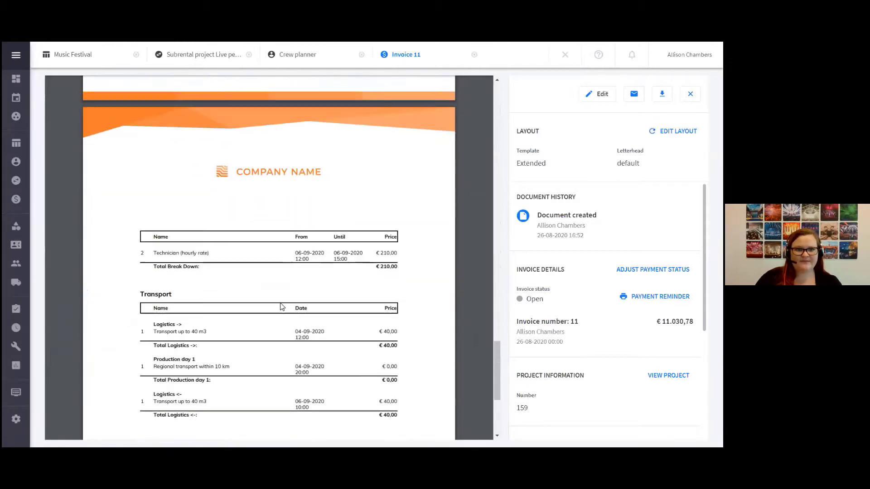
# Examine the additional costs and the price totals with discount and tax on the last page of the Music Festival invoice
pyautogui.scroll(-2, 280, 307)
pyautogui.moveTo(154, 292); pyautogui.dragTo(204, 291)
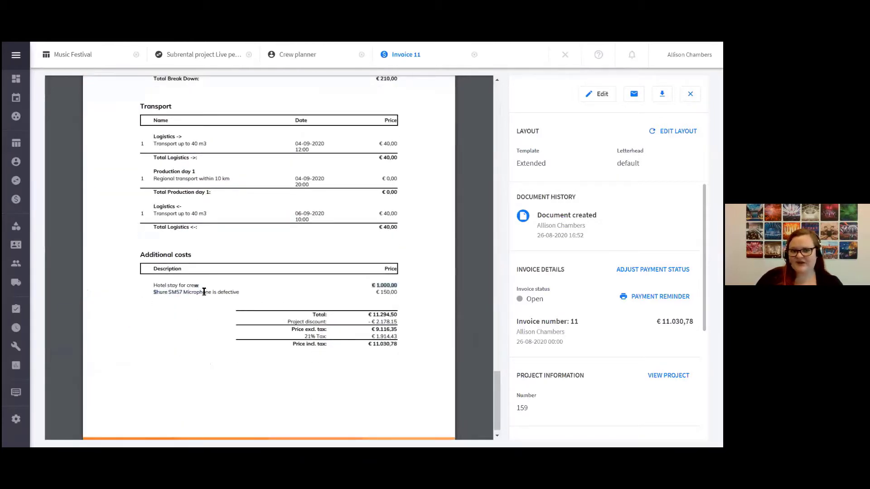
pyautogui.click(204, 292)
pyautogui.moveTo(242, 291); pyautogui.dragTo(157, 286)
pyautogui.click(177, 331)
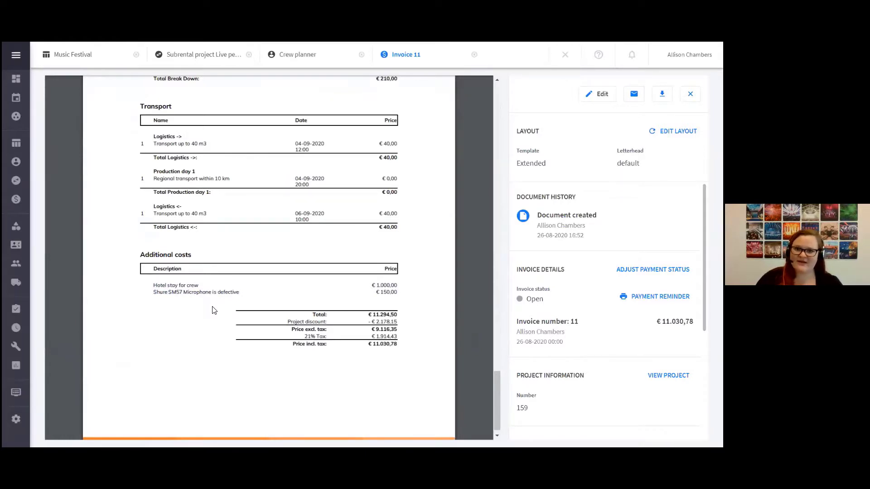
pyautogui.scroll(-1, 213, 310)
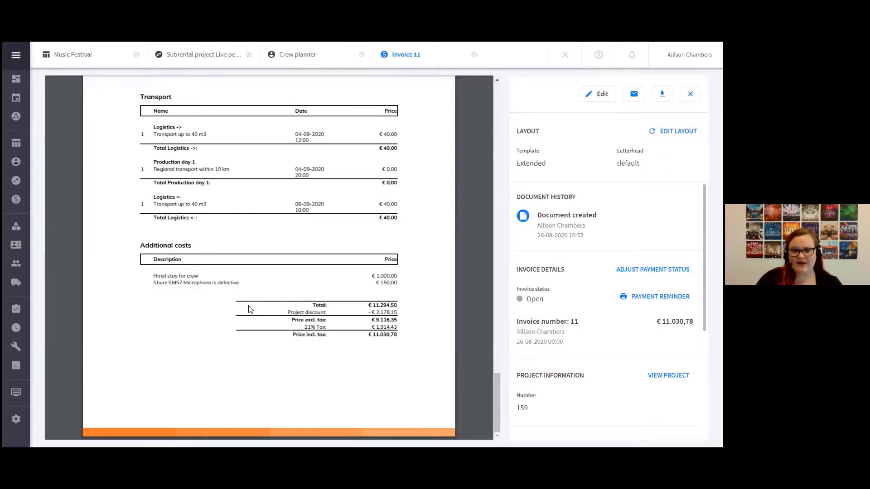
pyautogui.scroll(5, 249, 309)
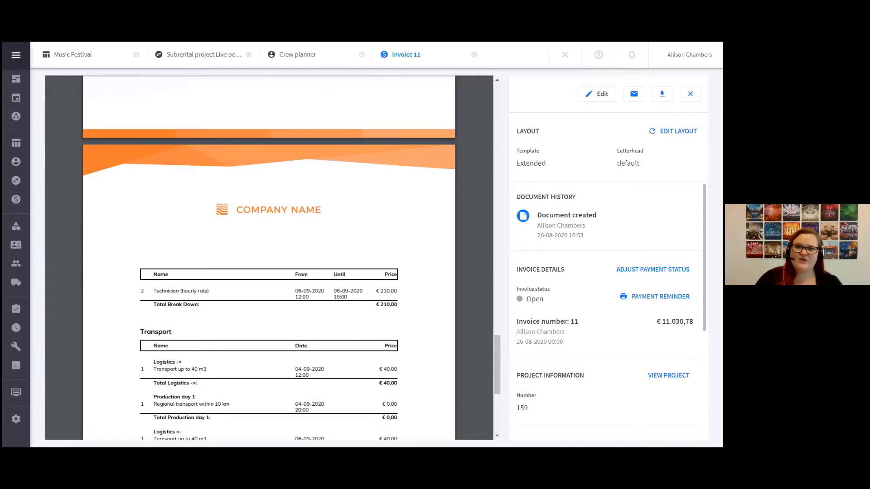
# Review the invoice's email form and its option to save a message template, and close it without sending or saving
pyautogui.click(634, 93)
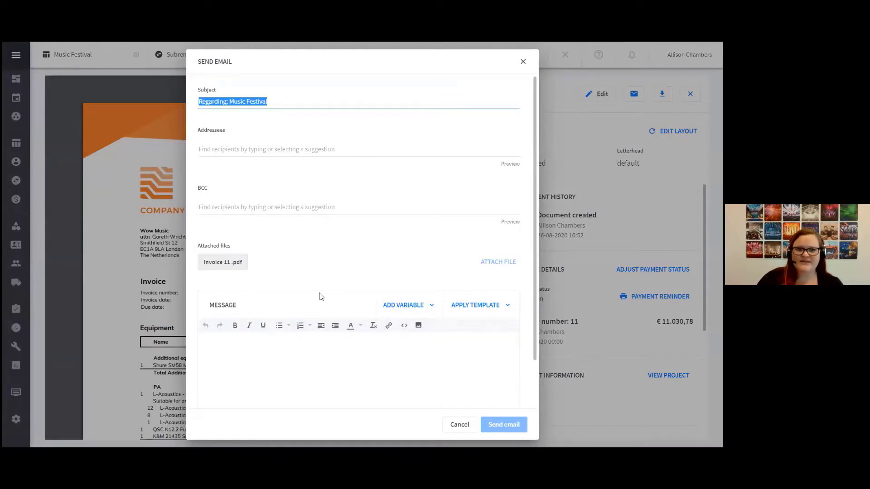
pyautogui.scroll(-1, 318, 295)
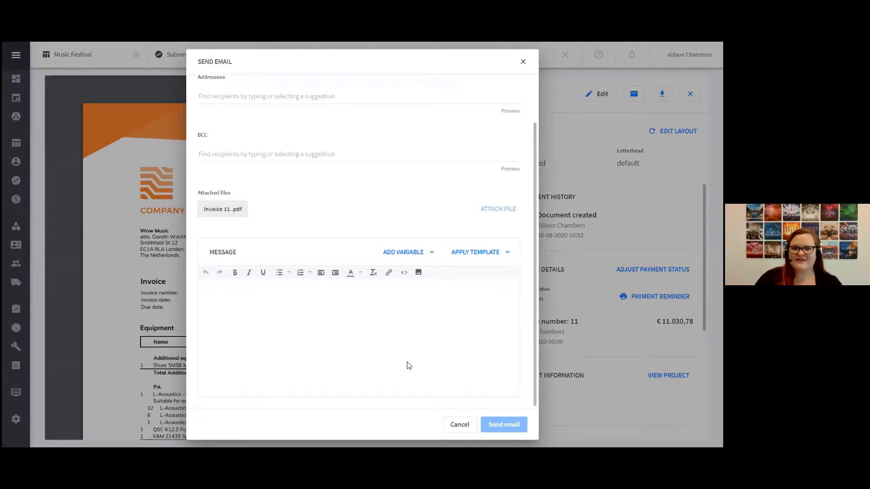
pyautogui.click(484, 257)
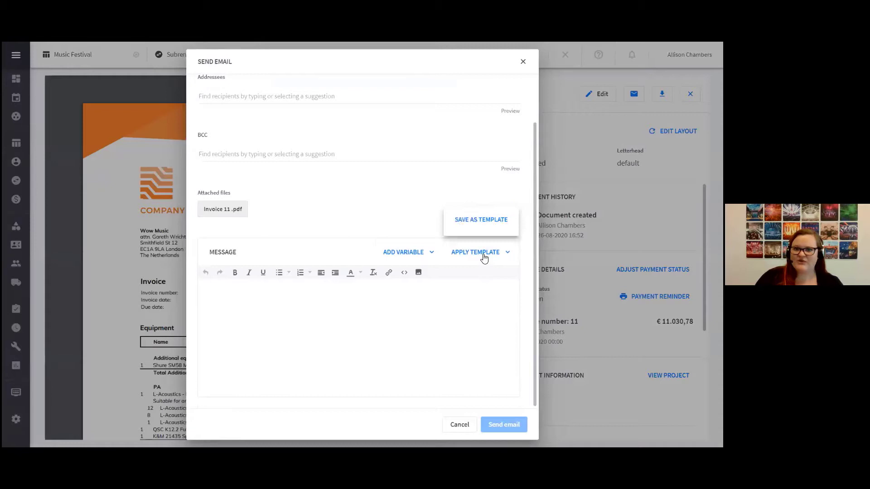
pyautogui.click(467, 224)
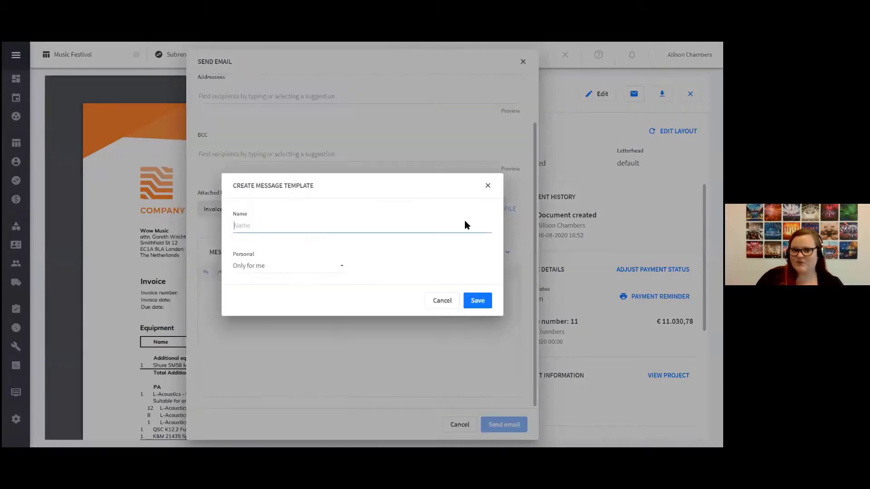
pyautogui.click(442, 302)
pyautogui.click(472, 254)
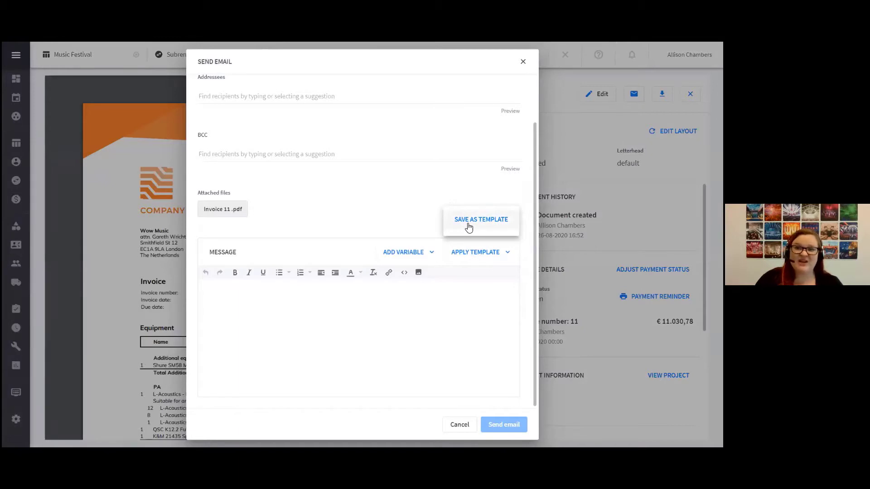
pyautogui.click(461, 425)
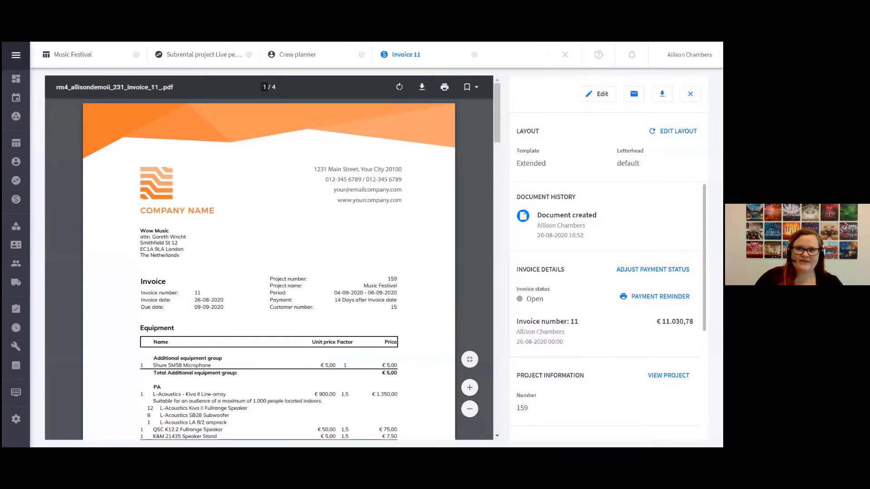
# In the invoices overview, select the Music Festival invoice and review the further actions available for it
pyautogui.click(17, 199)
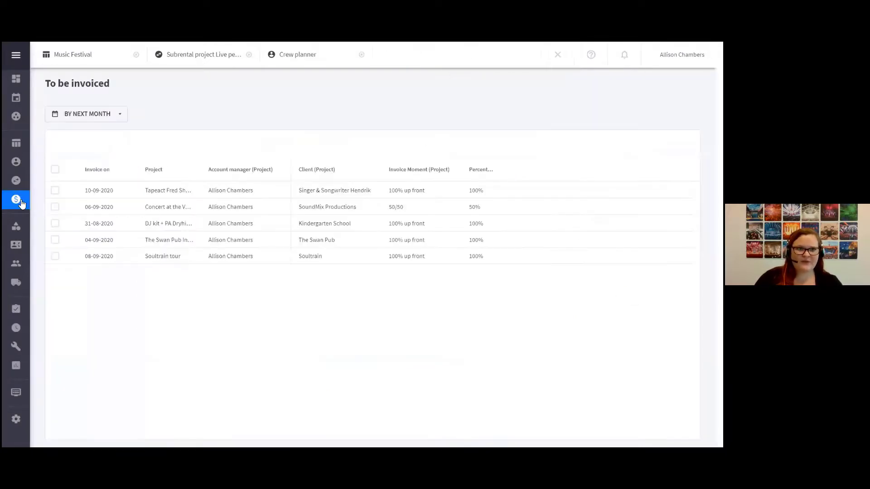
pyautogui.click(47, 201)
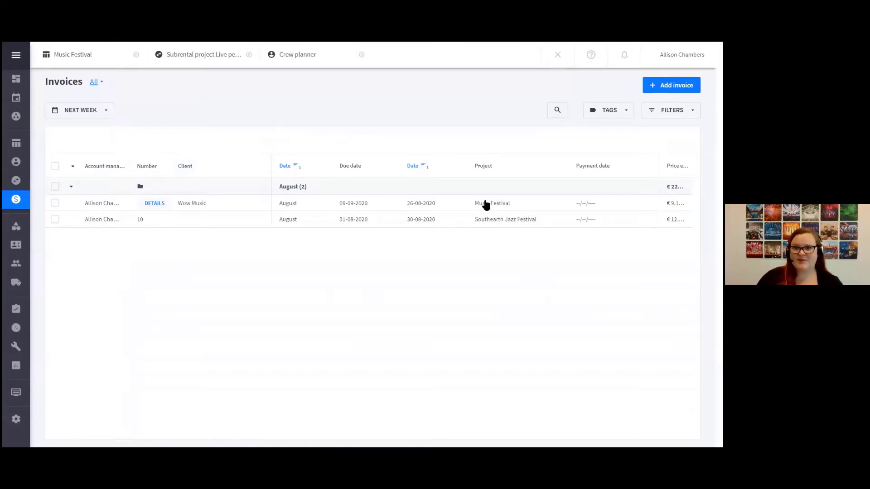
pyautogui.click(55, 203)
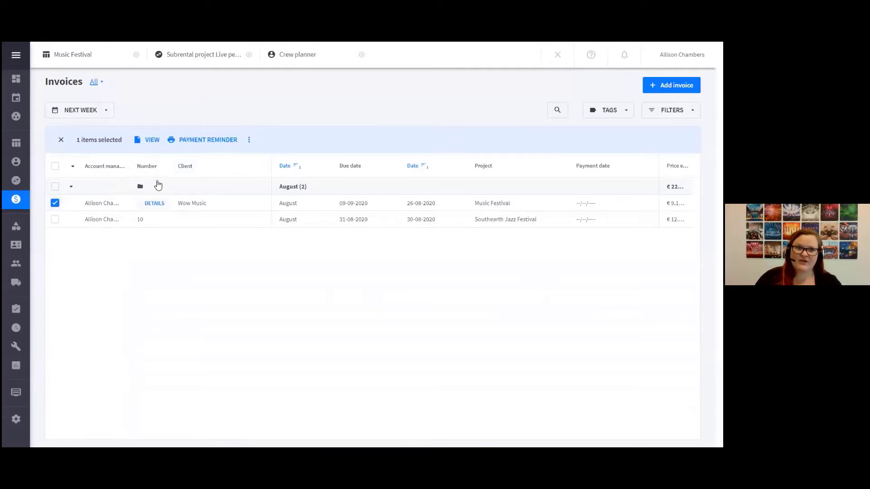
pyautogui.click(249, 140)
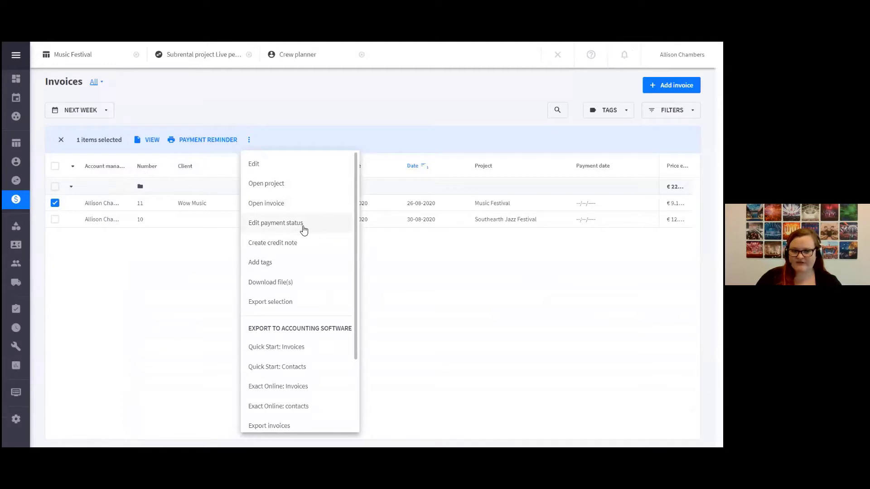
pyautogui.click(135, 323)
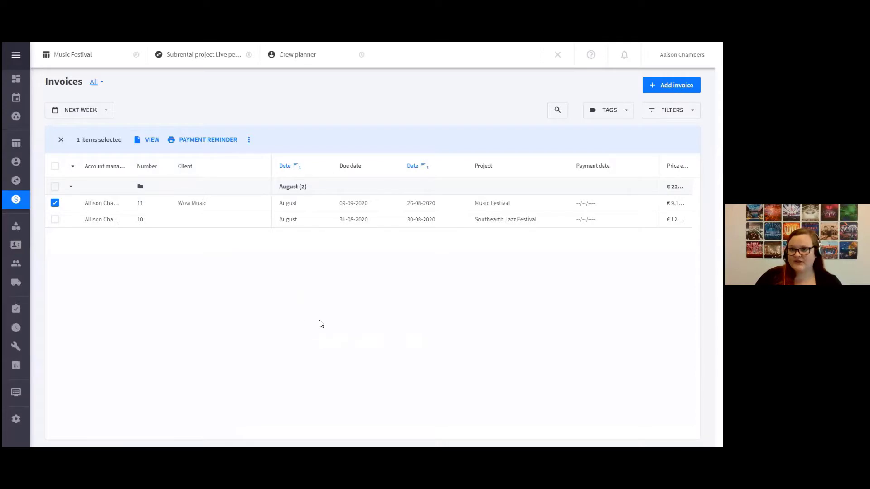
# Select all August invoices and review the options for exporting them to accounting software
pyautogui.click(55, 186)
pyautogui.click(249, 140)
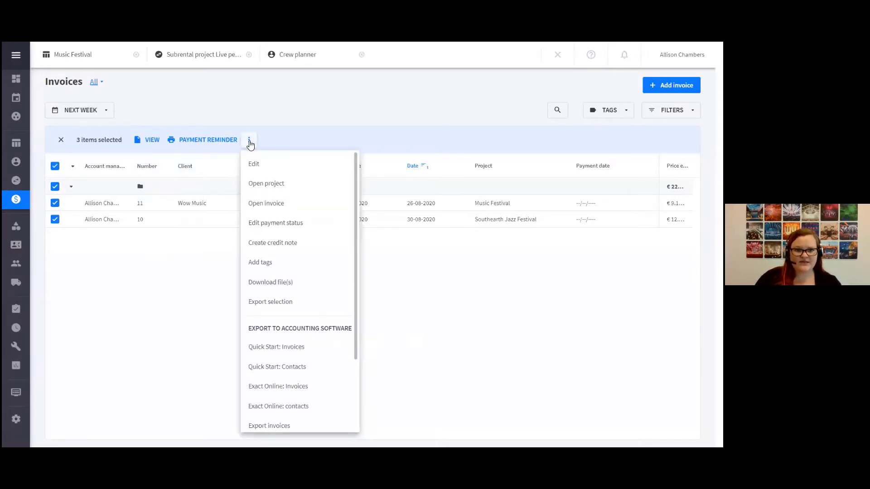
pyautogui.scroll(-2, 307, 352)
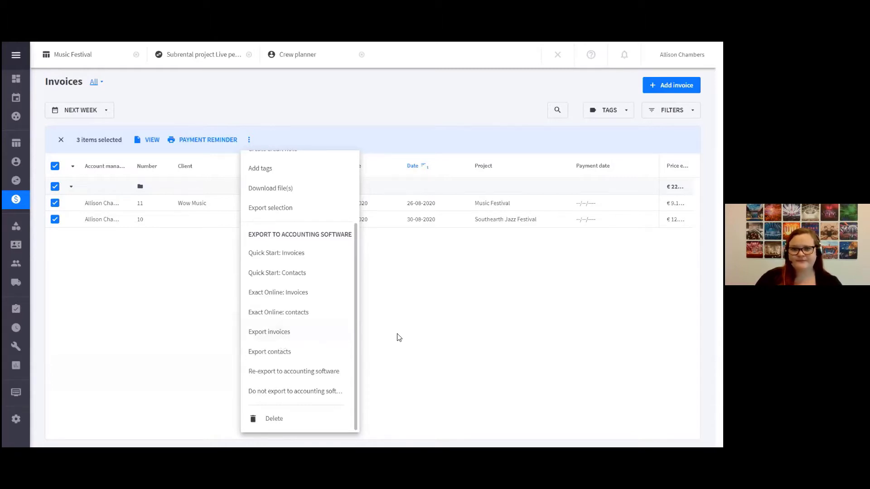
pyautogui.click(428, 322)
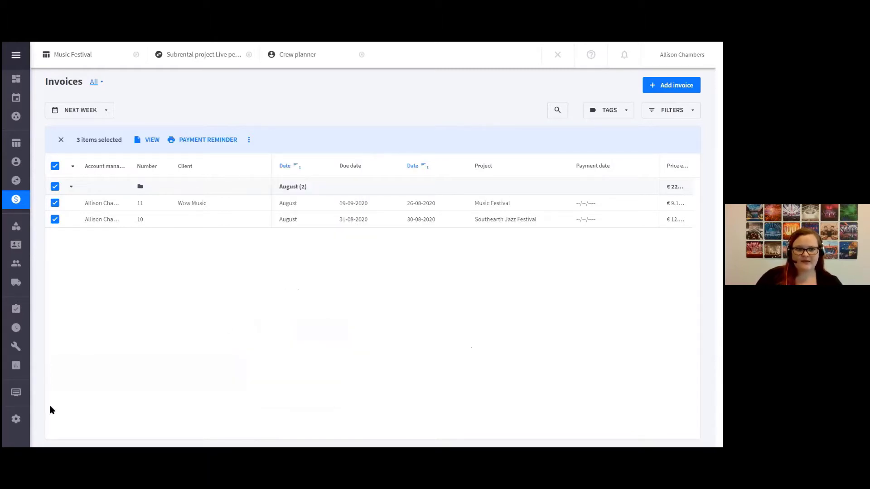
pyautogui.moveTo(21, 430)
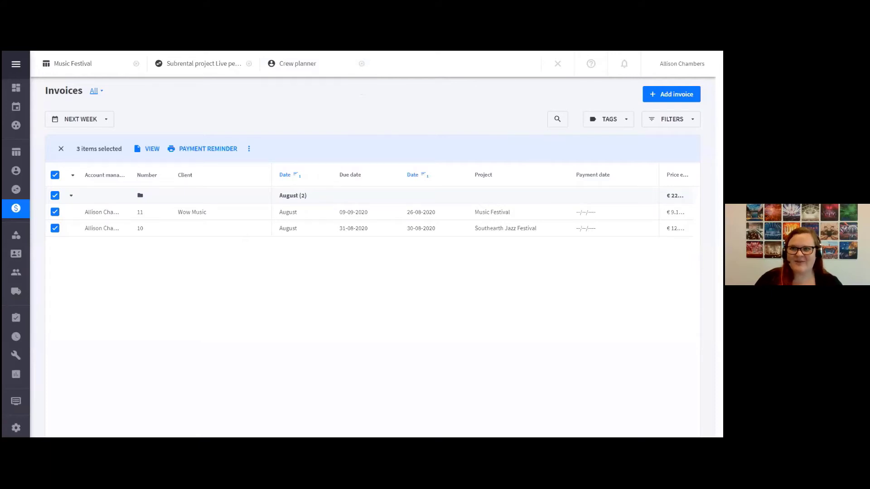
pyautogui.click(681, 64)
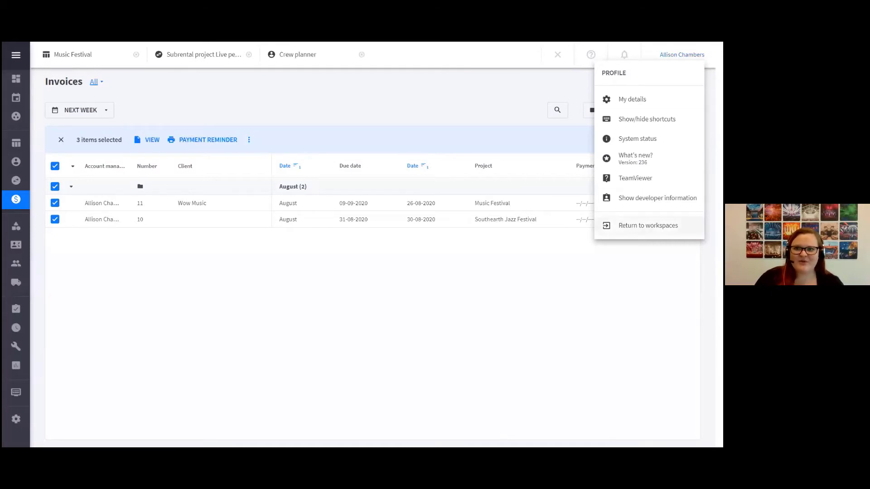
pyautogui.click(638, 139)
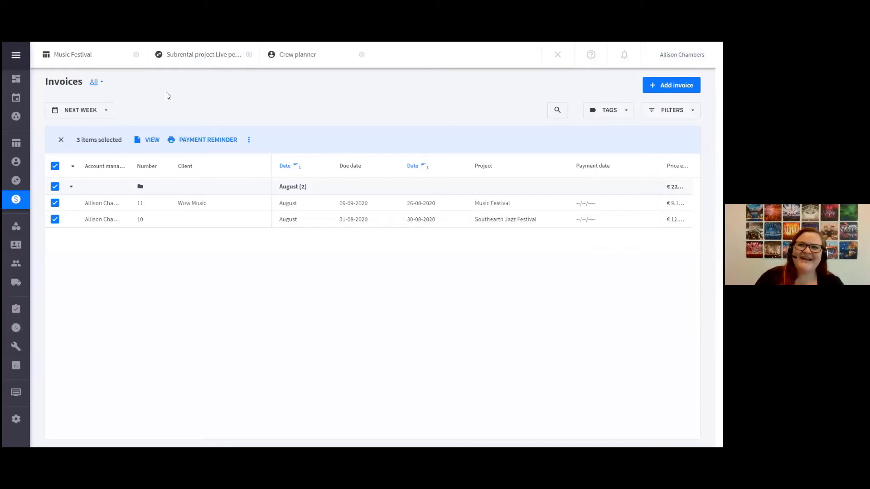
pyautogui.moveTo(682, 55)
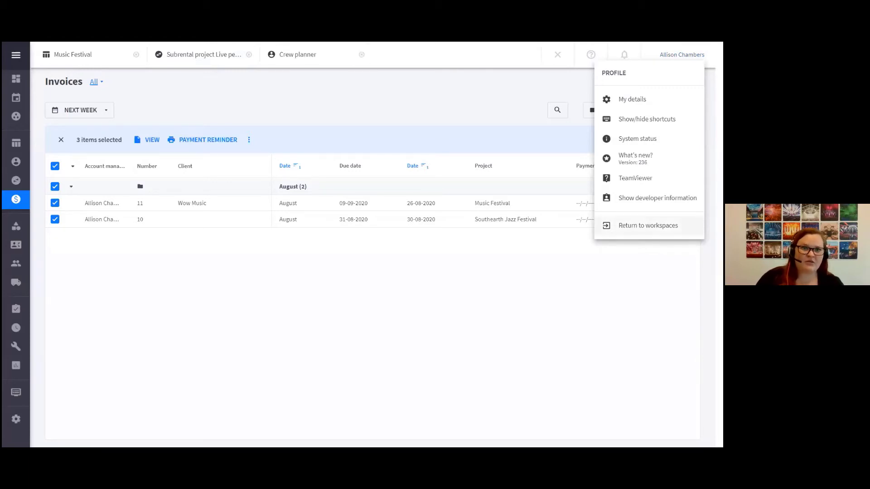
pyautogui.click(570, 90)
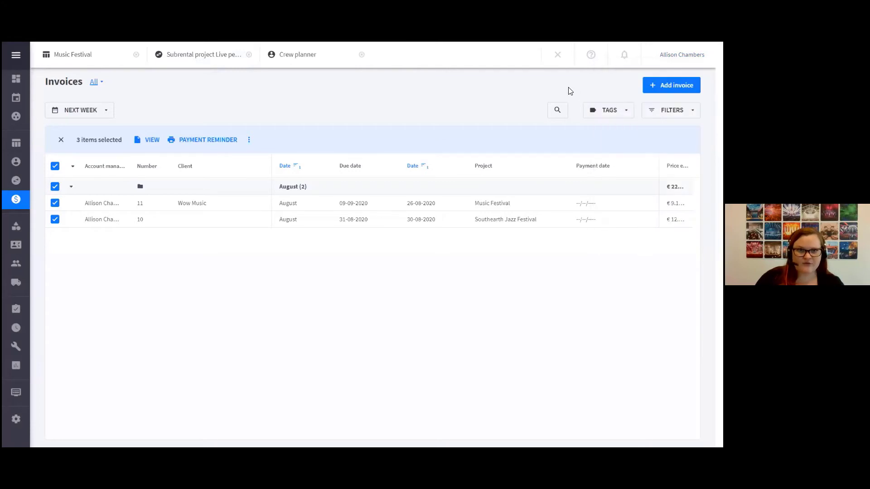